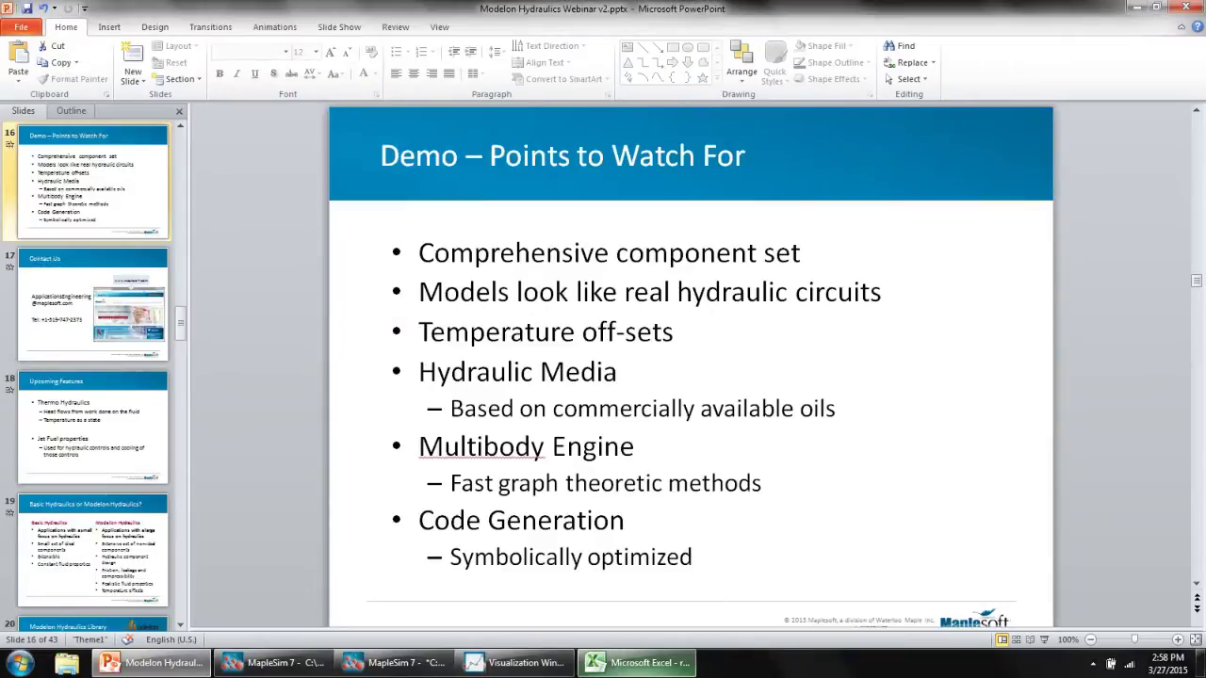
Switch to the Telescopic Cylinder model in MapleSim and enlarge the diagram area by shrinking the message console.
left_click(273, 663)
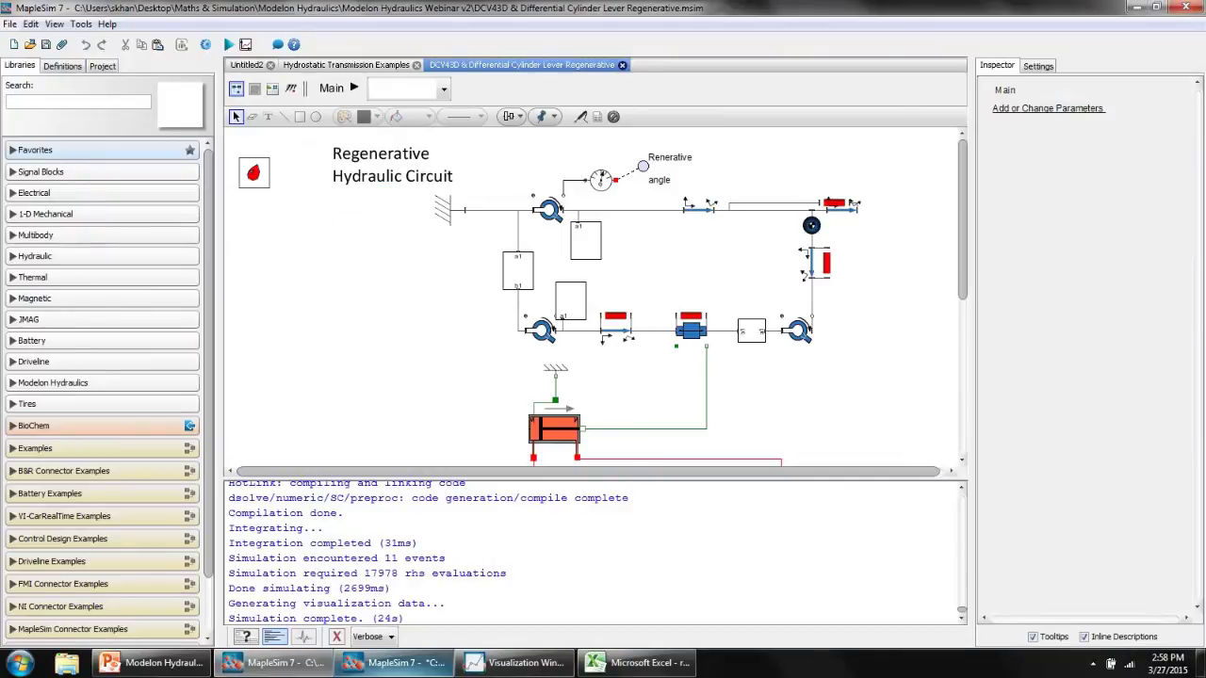
mouse_move(405, 662)
left_click(394, 662)
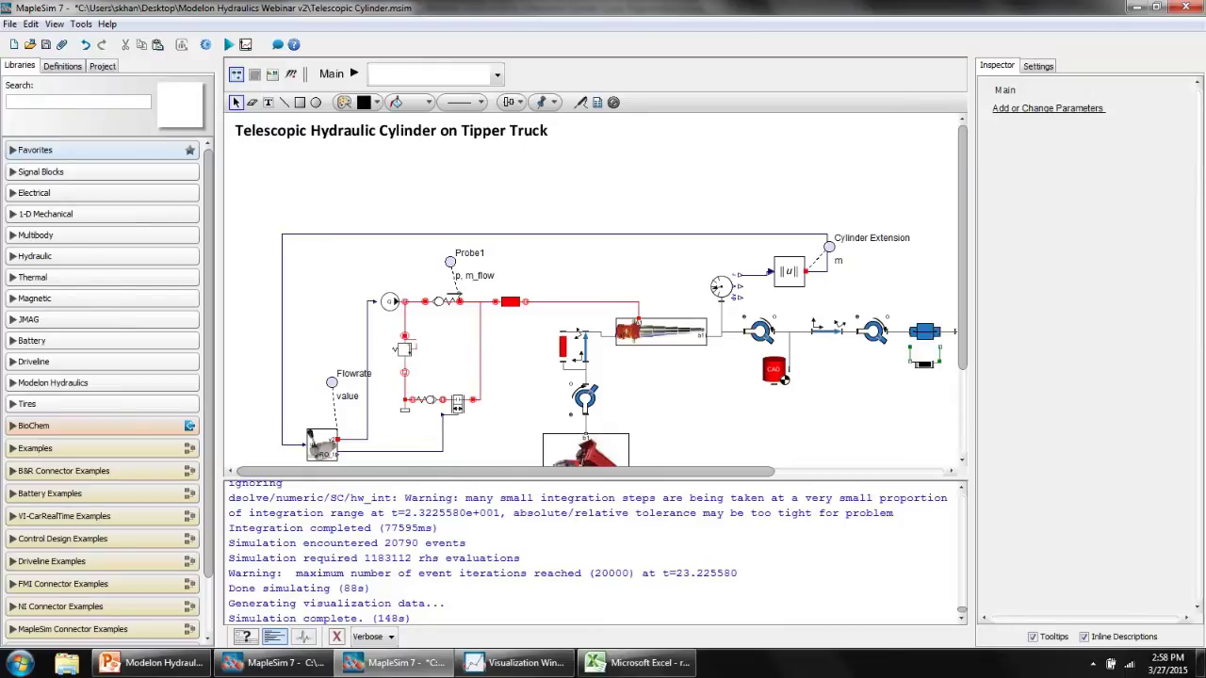
left_click_drag(593, 479, 593, 606)
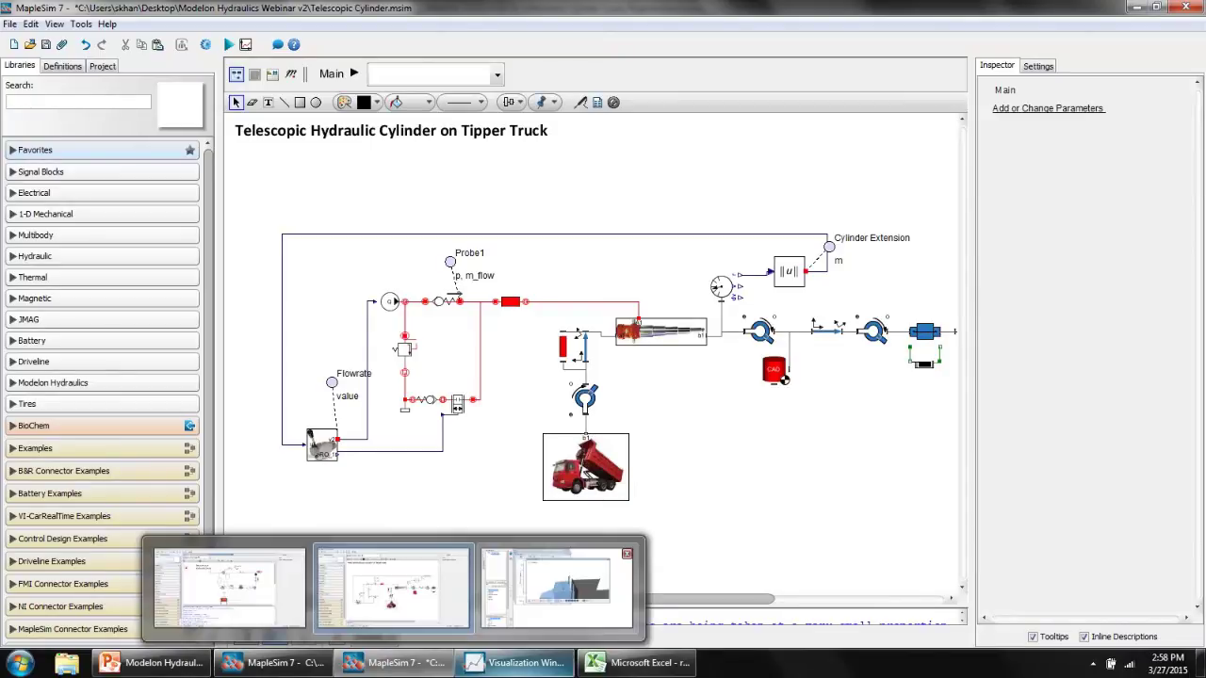
Switch to the Visualization Window and play the tipper truck's 3-D animation twice.
left_click(513, 664)
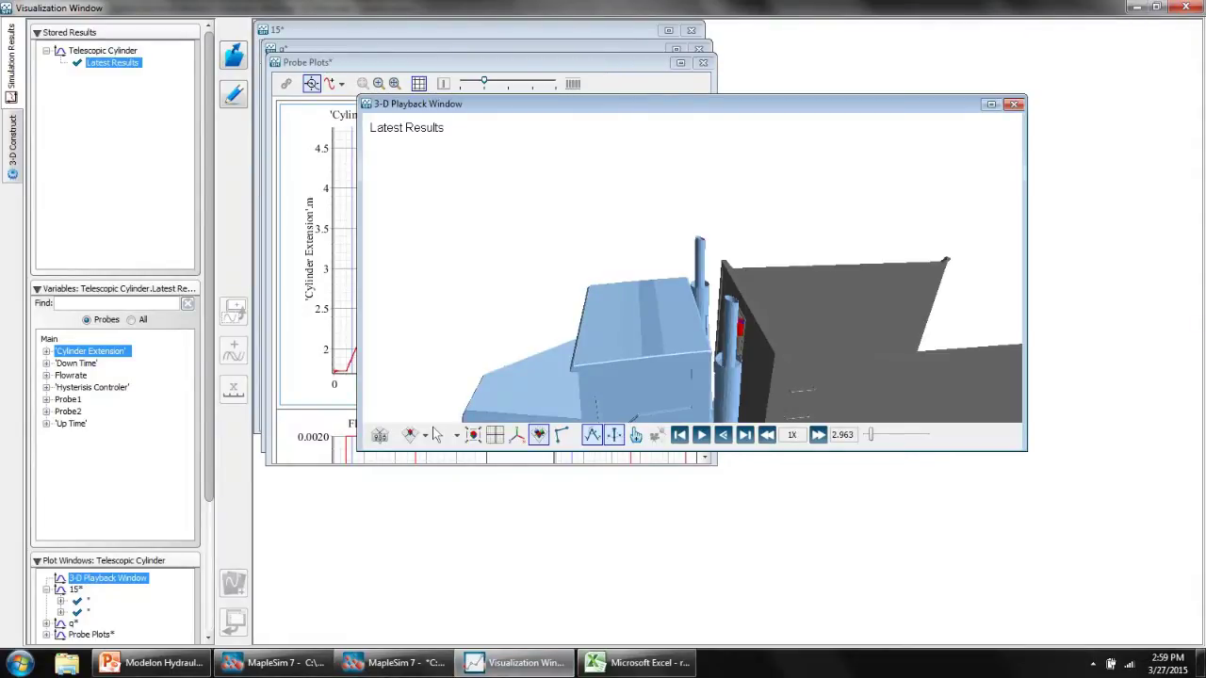
left_click(701, 434)
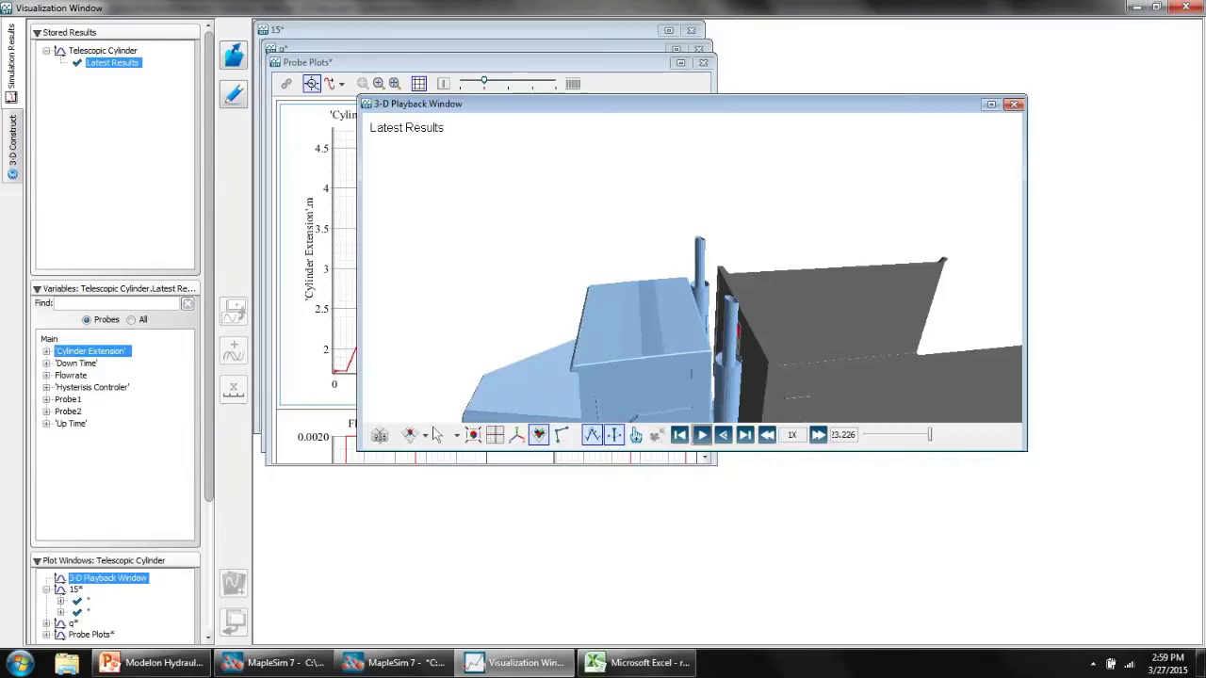
left_click(701, 434)
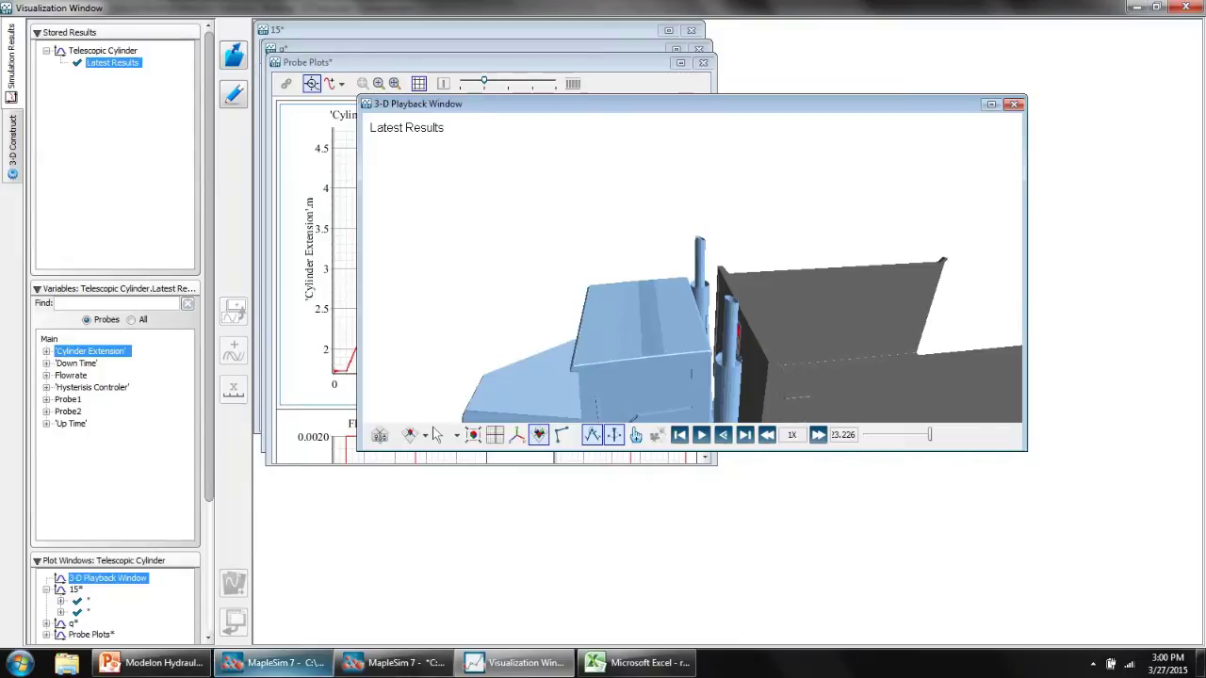
Return to the Telescopic Cylinder model and highlight its multibody linkage components and the truck subsystem.
left_click(273, 662)
left_click(393, 662)
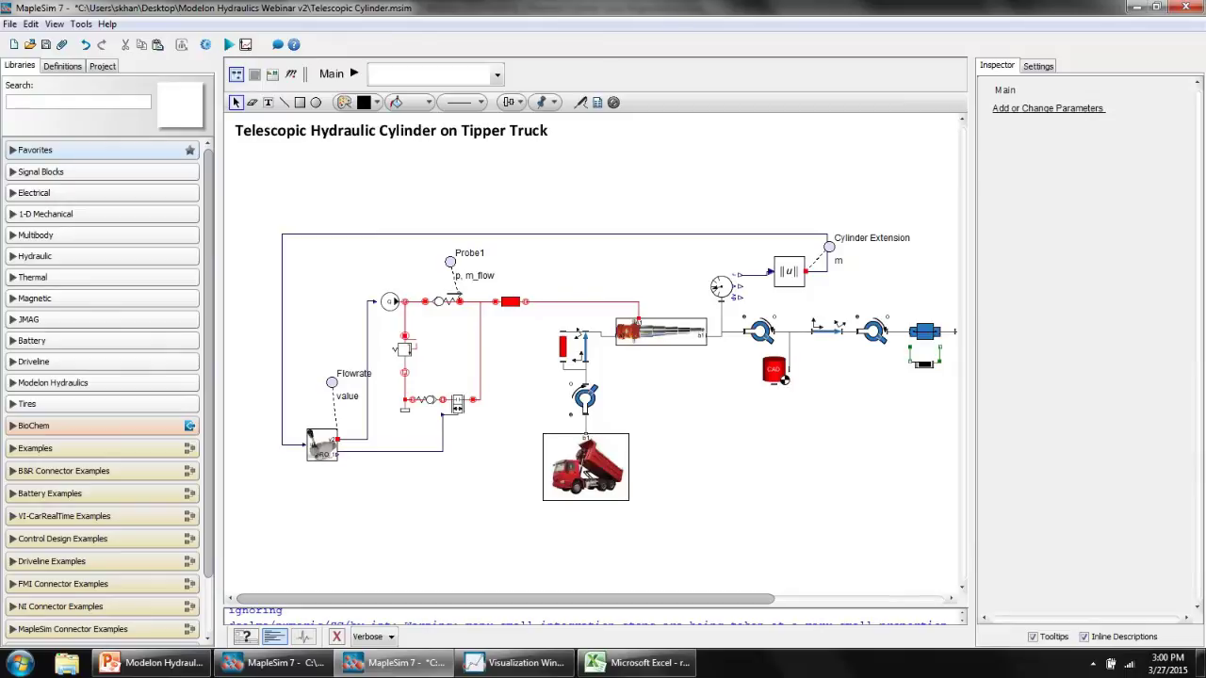
left_click_drag(927, 405, 766, 281)
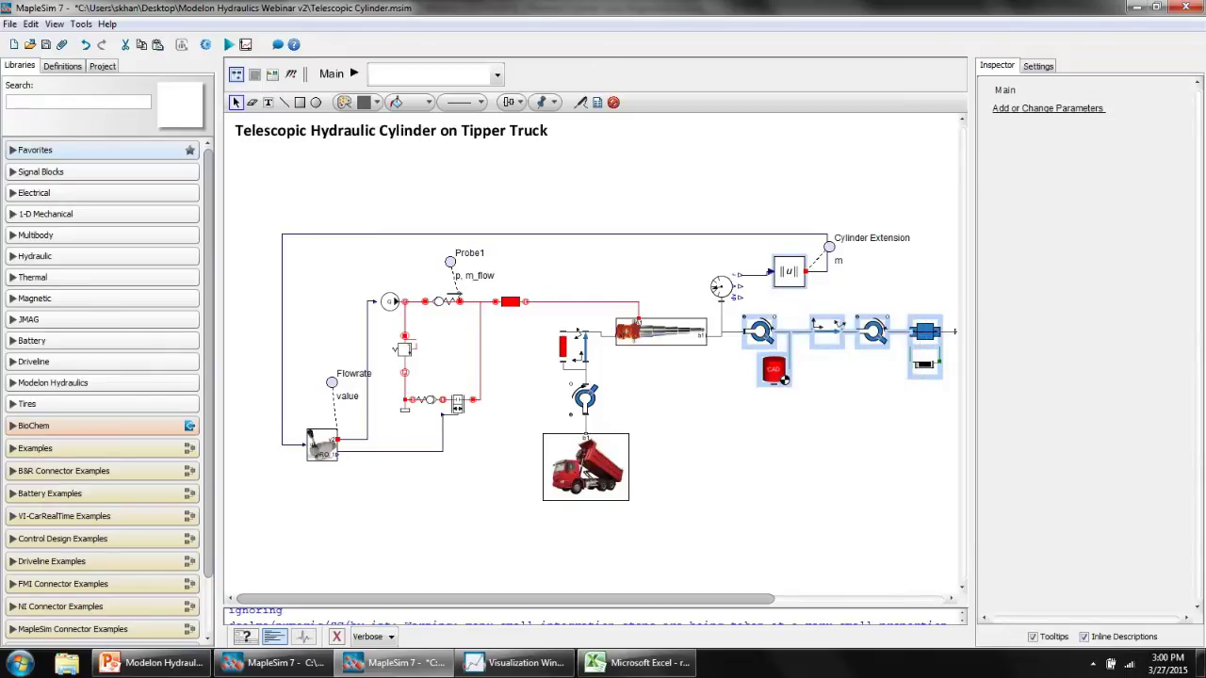
left_click_drag(694, 543, 521, 430)
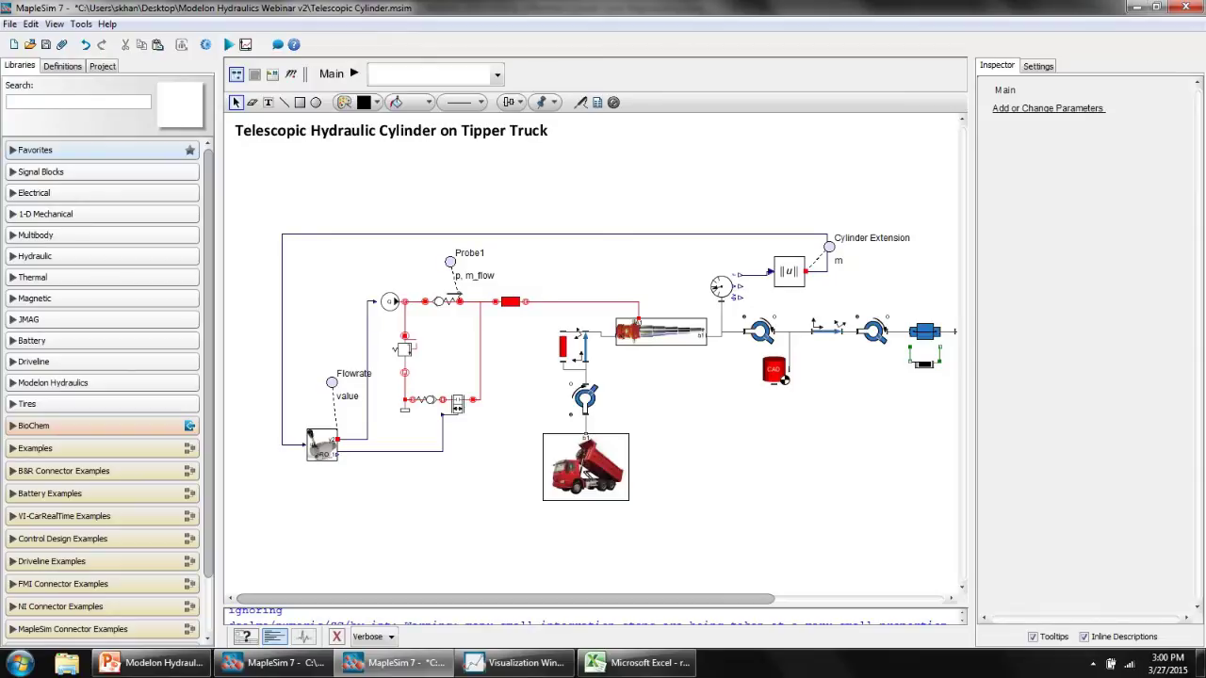
Browse the Multibody library's Bodies and Frames and the Hydraulic library's Chambers and Actuators.
left_click(34, 235)
left_click(18, 252)
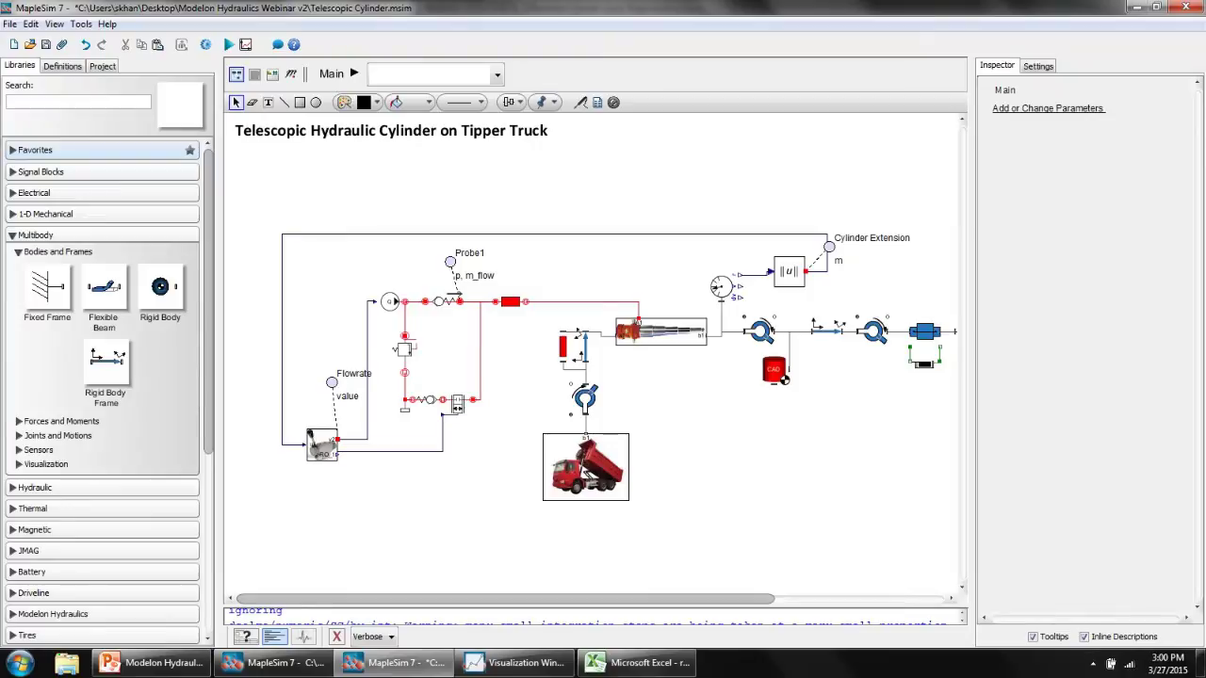
scroll(104, 391, "down", 3)
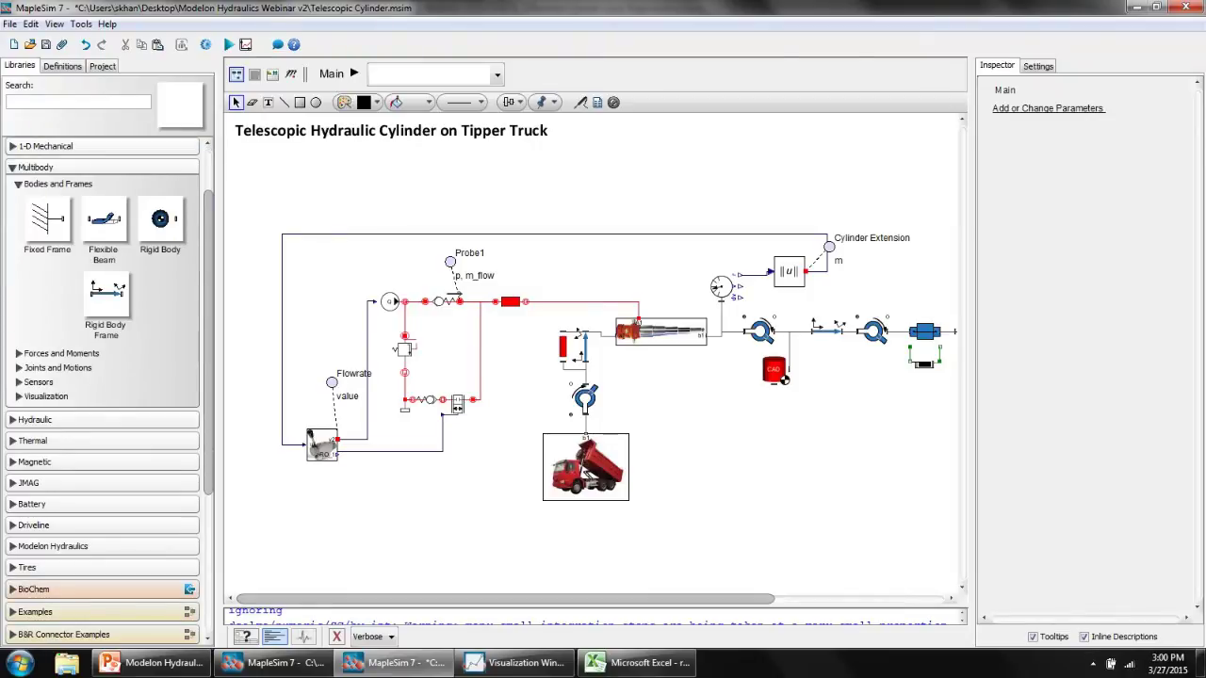
left_click(34, 419)
left_click(42, 451)
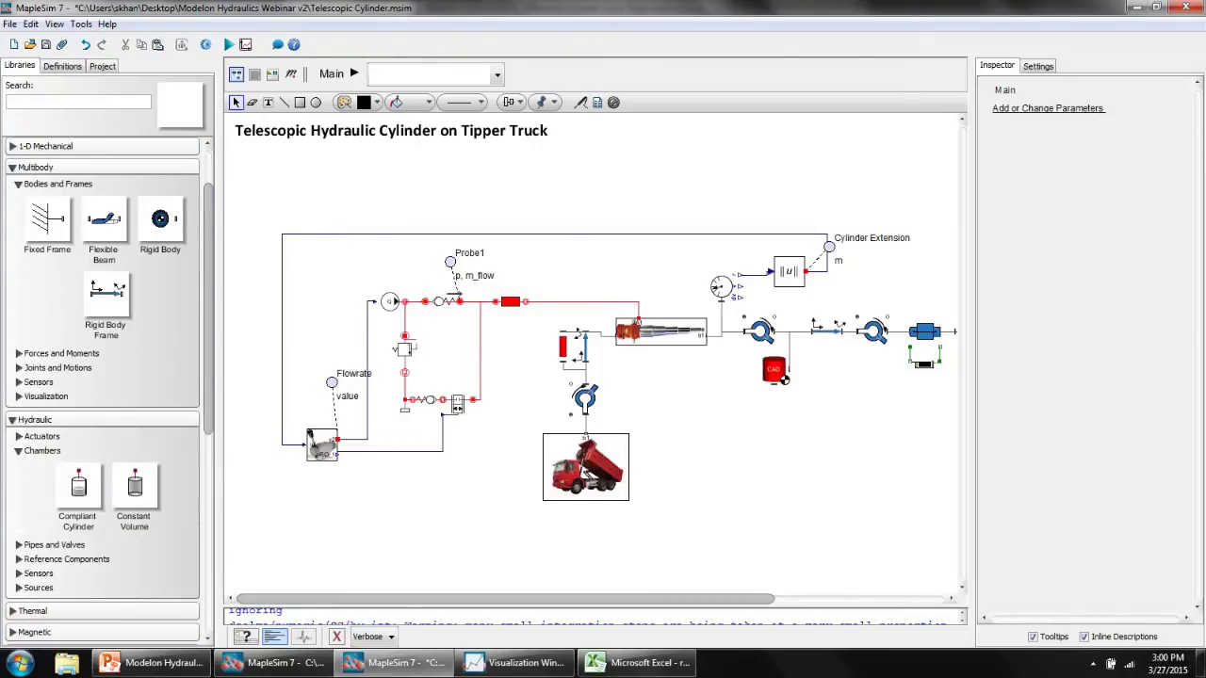
left_click(19, 436)
scroll(103, 471, "down", 10)
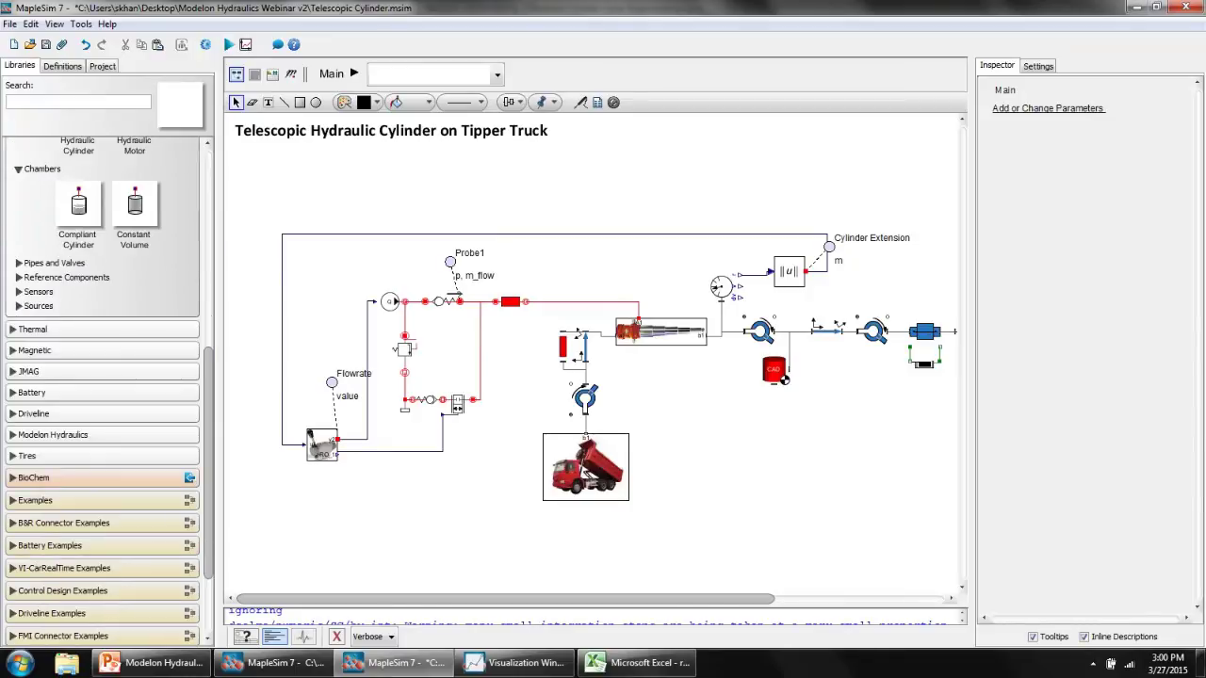
Expand the Modelon Hydraulics library and examine its Cylinders and Directional Control components.
left_click(13, 434)
left_click(19, 465)
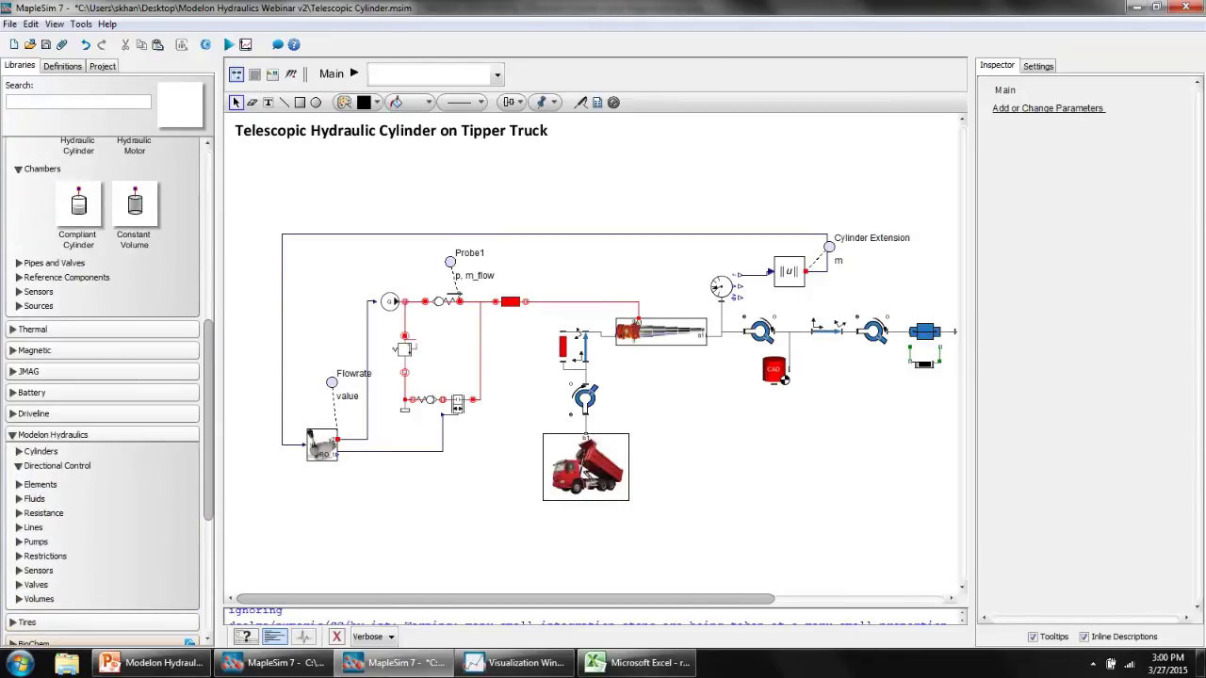
left_click(19, 451)
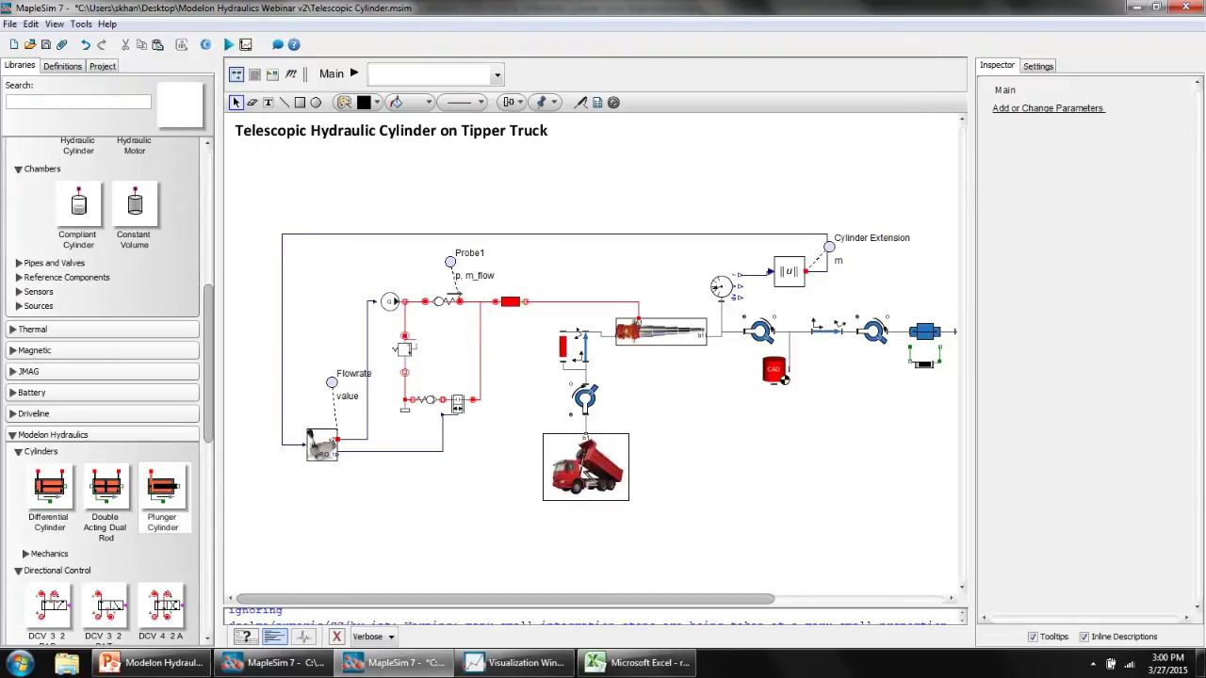
scroll(137, 433, "down", 3)
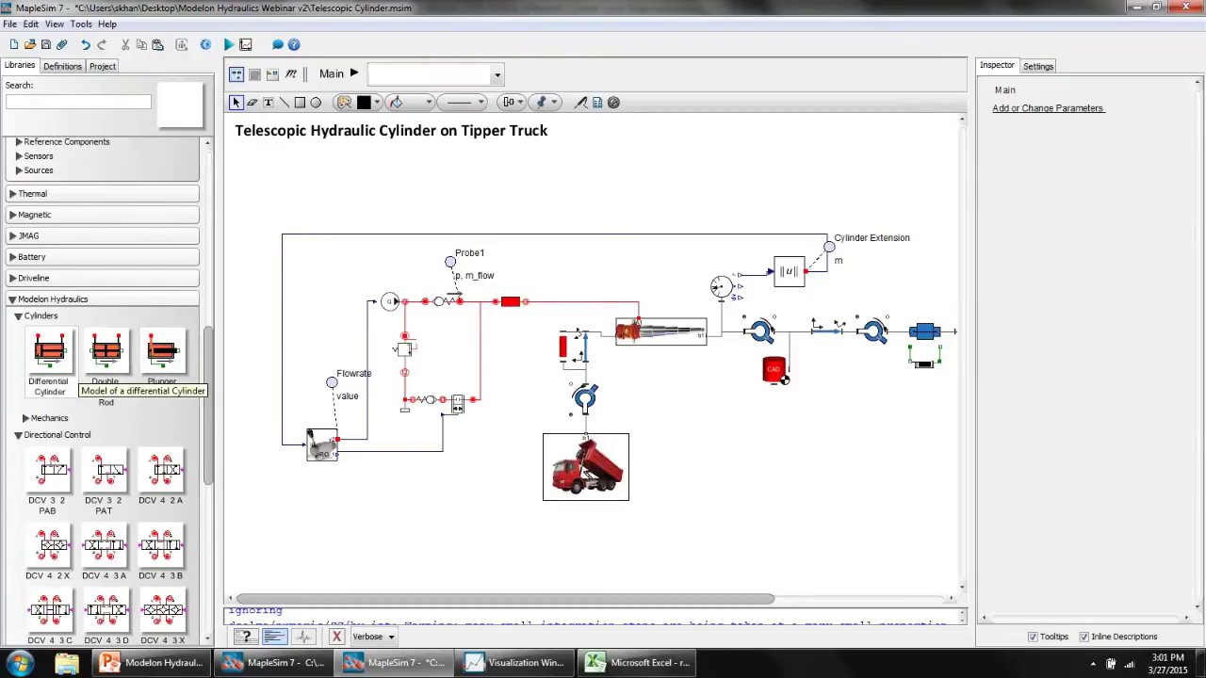
scroll(162, 462, "down", 1)
scroll(162, 462, "down", 2)
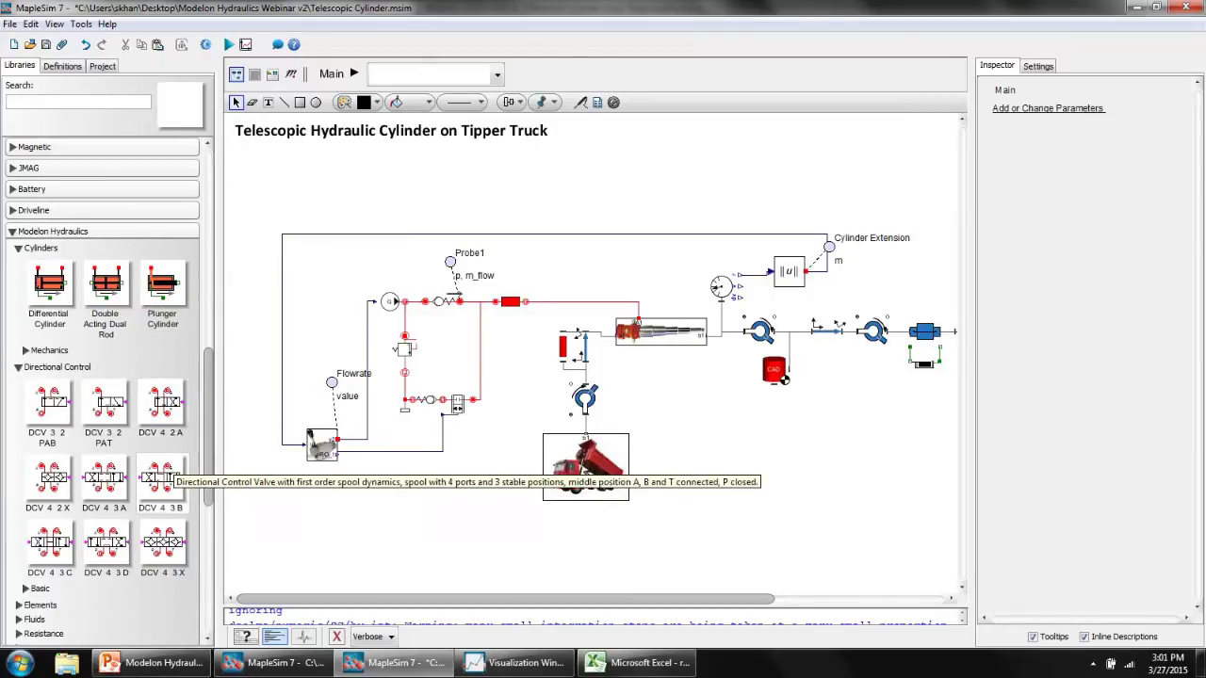
scroll(162, 461, "down", 2)
scroll(162, 462, "down", 2)
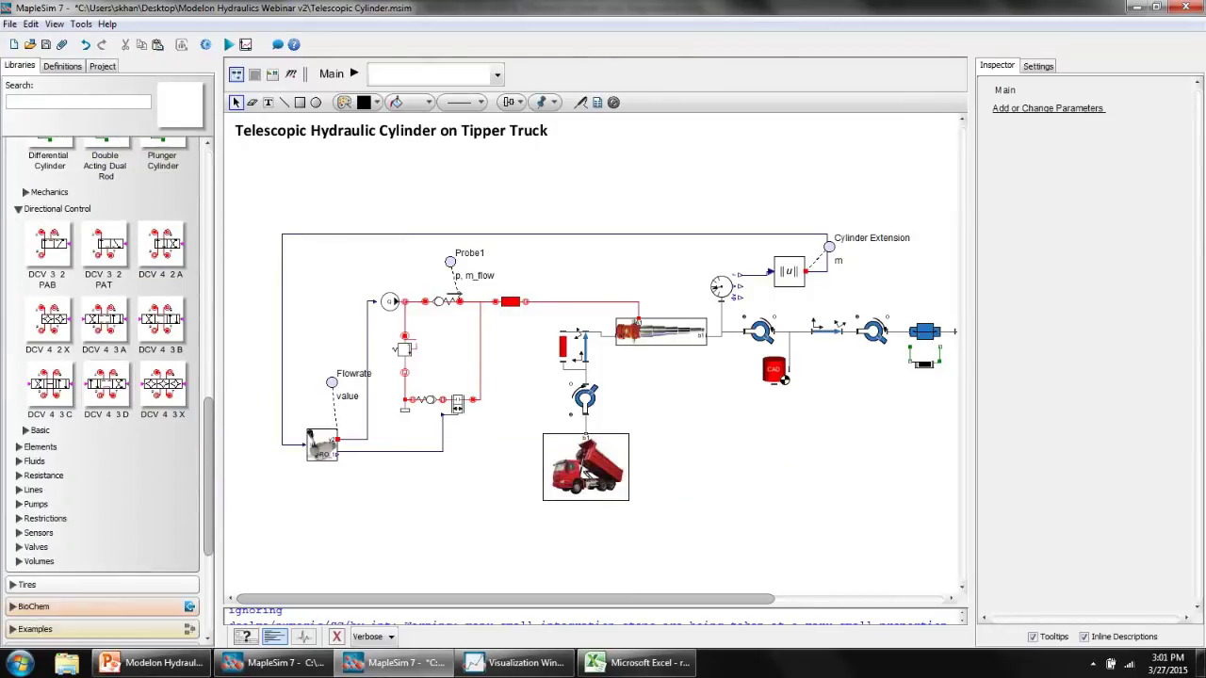
Expand the Modelon Hydraulics Fluids group and show its BulkModulusDefault and Tabular fluids.
left_click(19, 461)
left_click(26, 477)
scroll(108, 391, "down", 4)
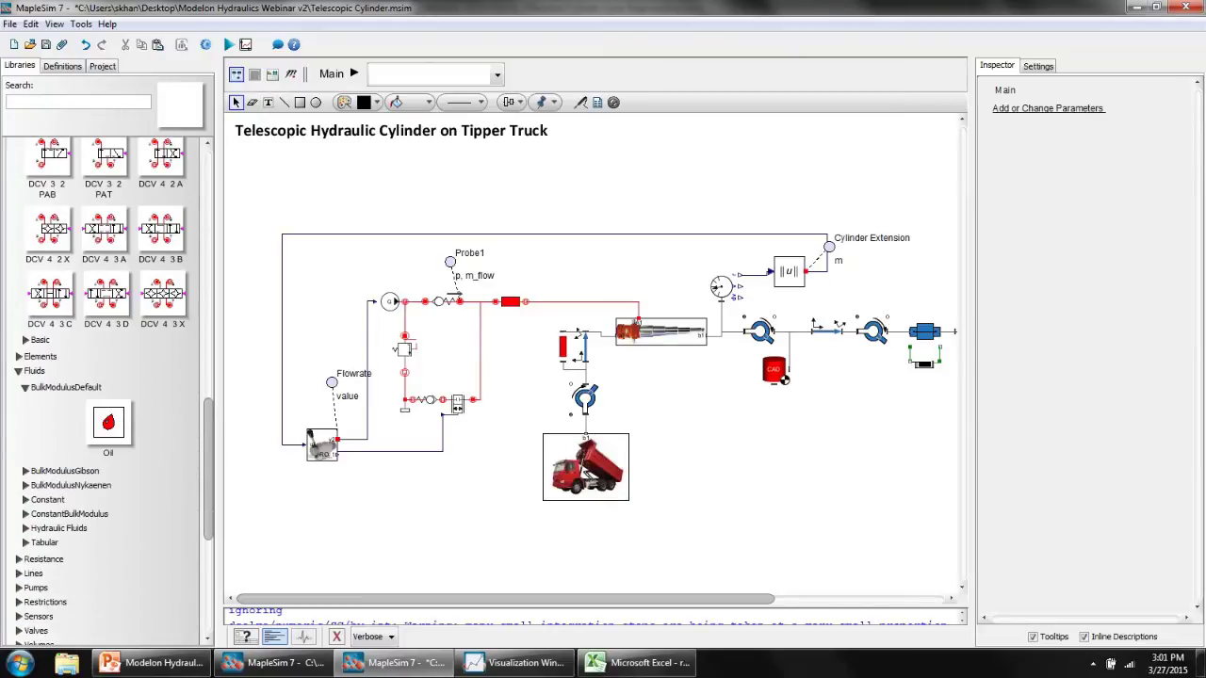
left_click(25, 543)
scroll(109, 391, "down", 9)
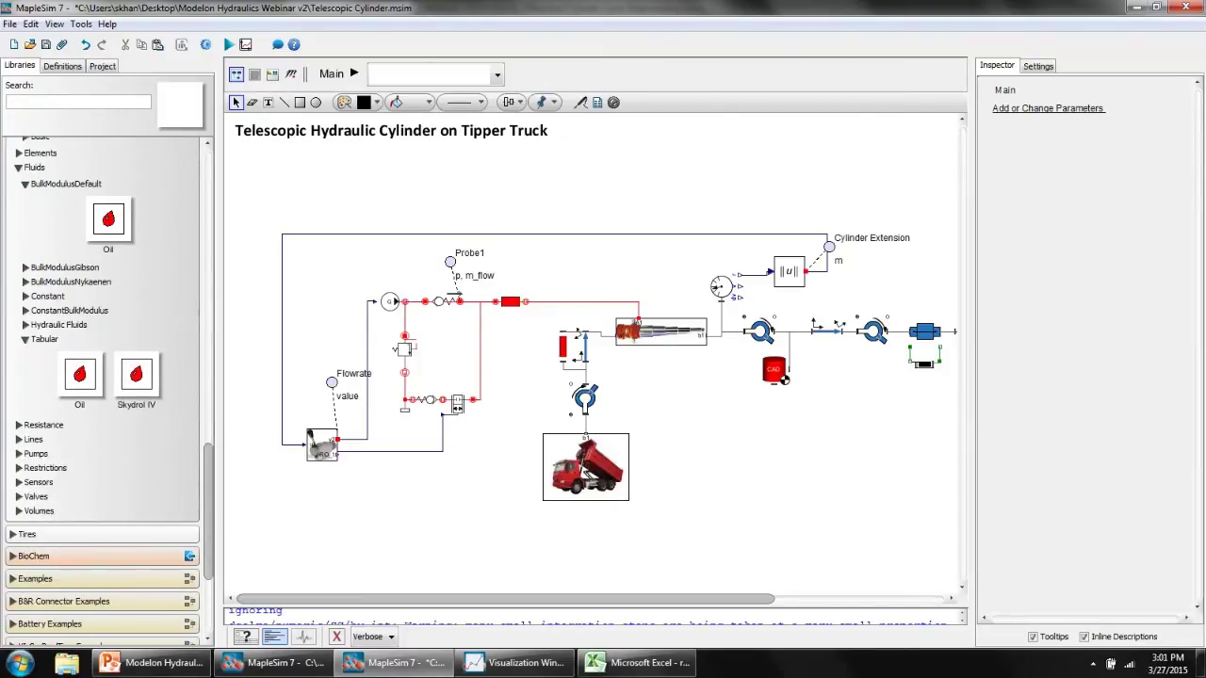
Expand the Resistance, Lines and Pumps groups of Modelon Hydraulics to examine their components.
left_click(18, 425)
scroll(17, 453, "down", 6)
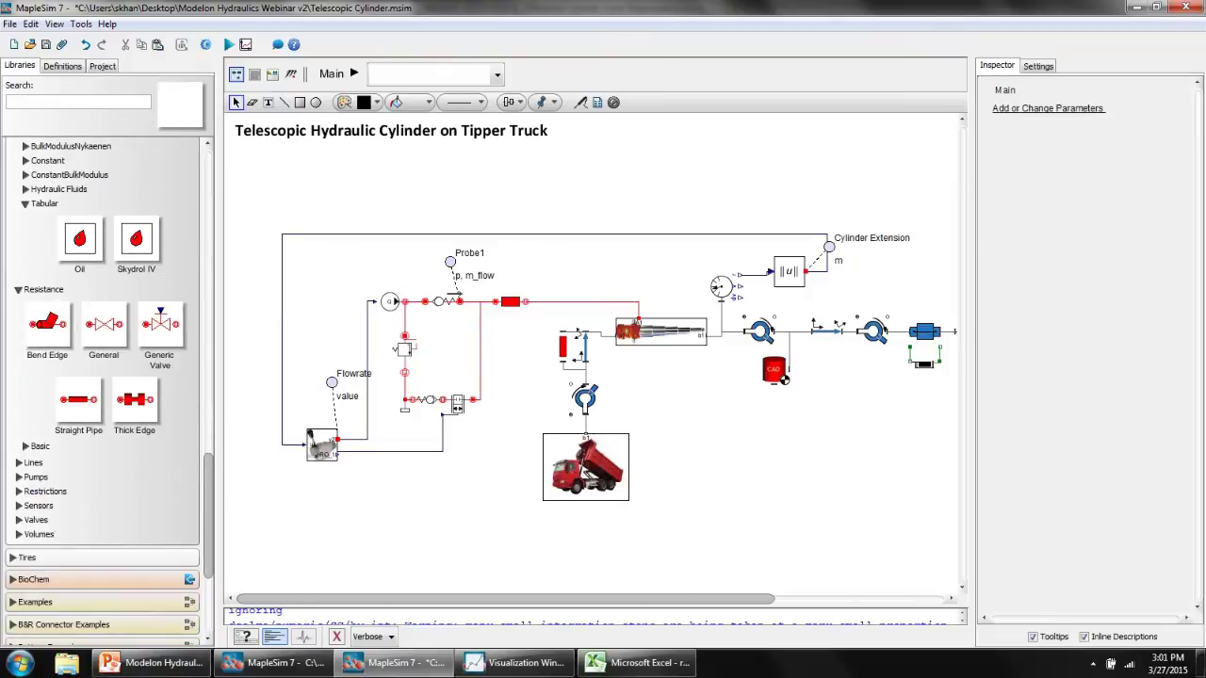
left_click(19, 463)
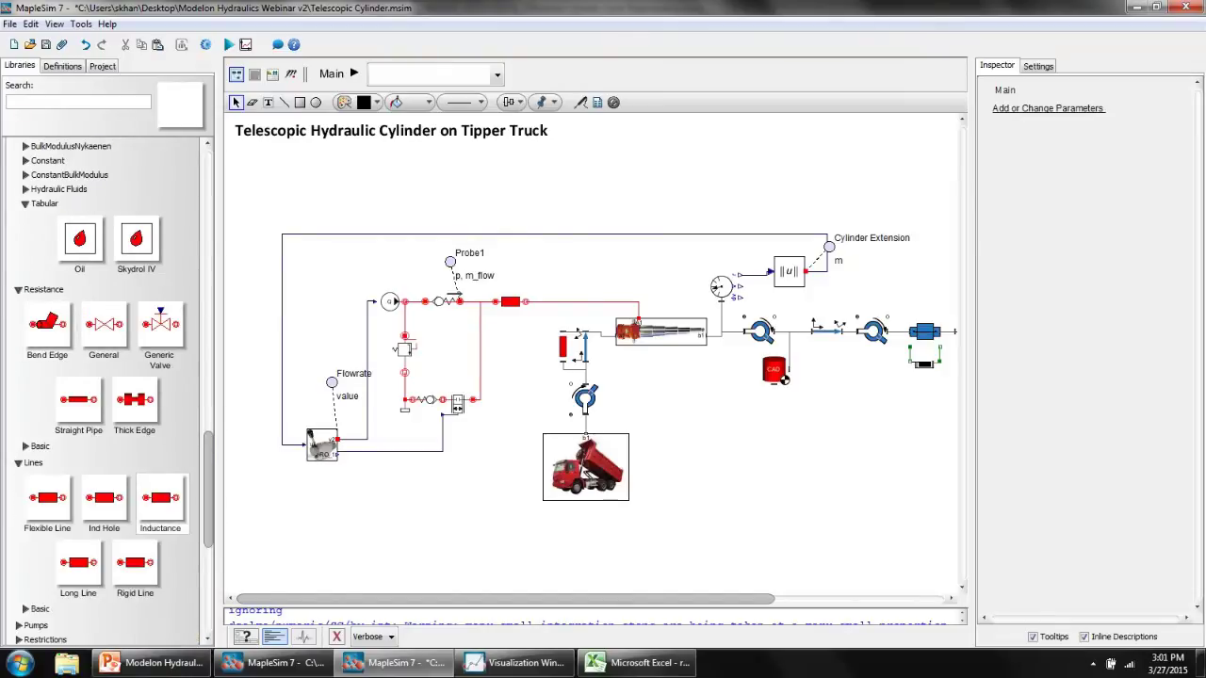
scroll(156, 471, "down", 2)
scroll(156, 471, "down", 2)
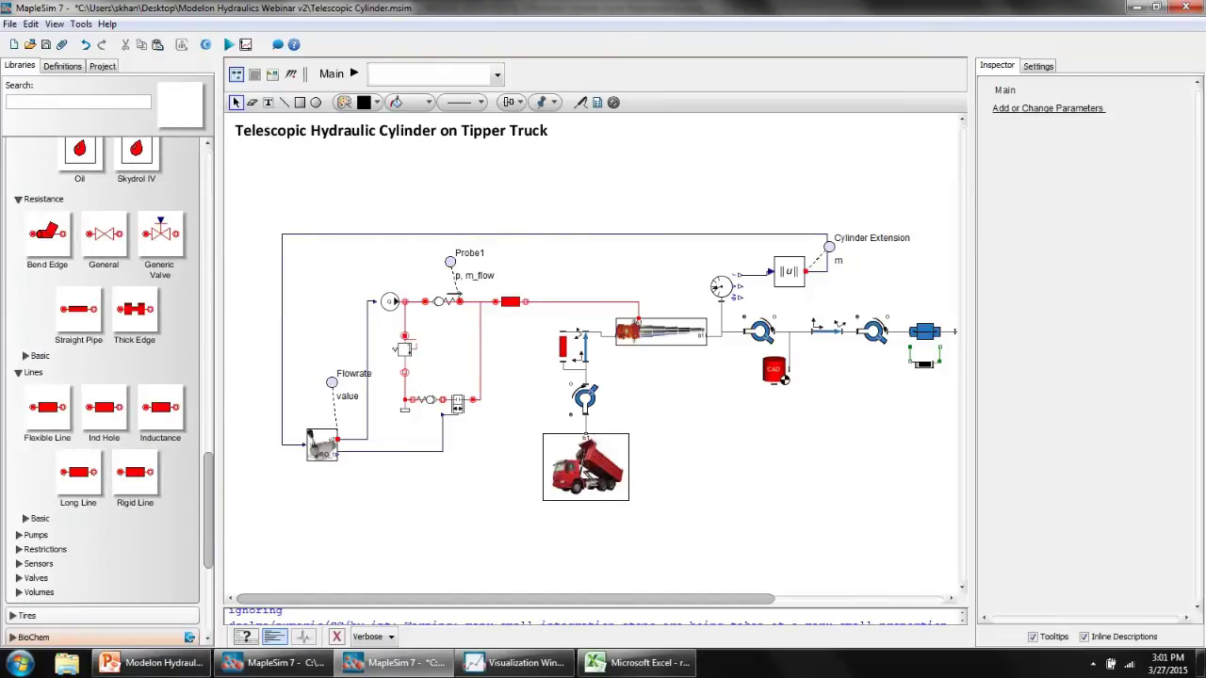
left_click(19, 535)
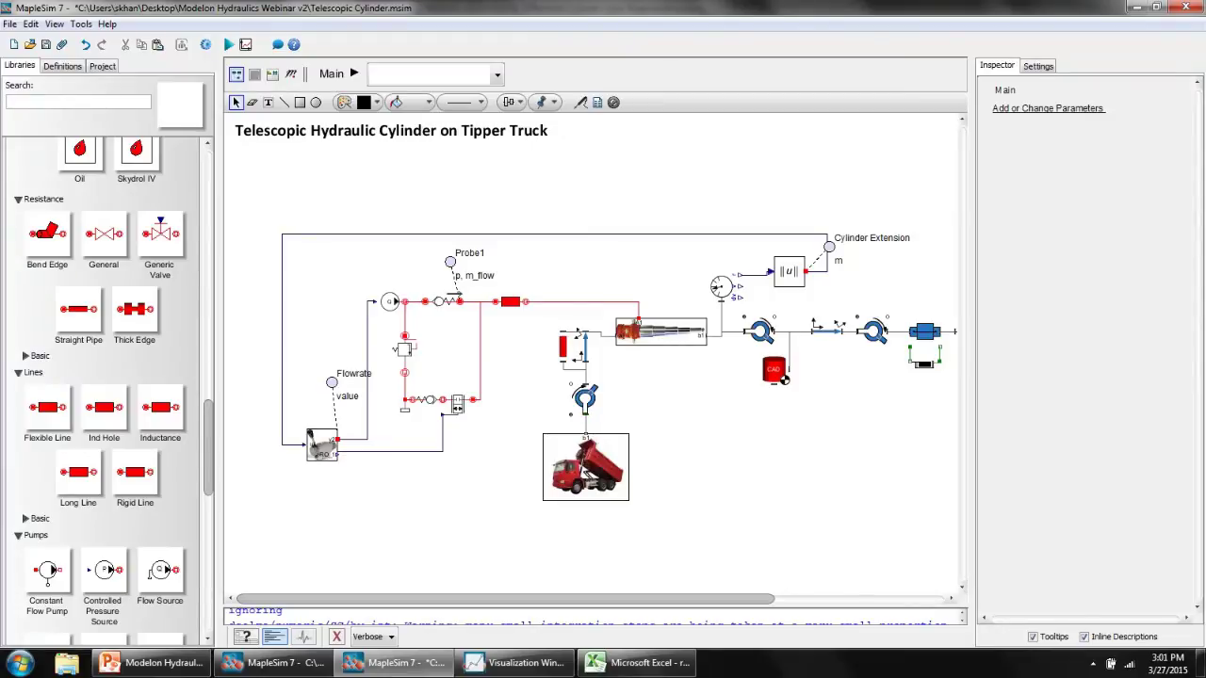
Open the telescopic cylinder subsystem and inspect the parameters of its first plunger cylinder.
double_click(660, 332)
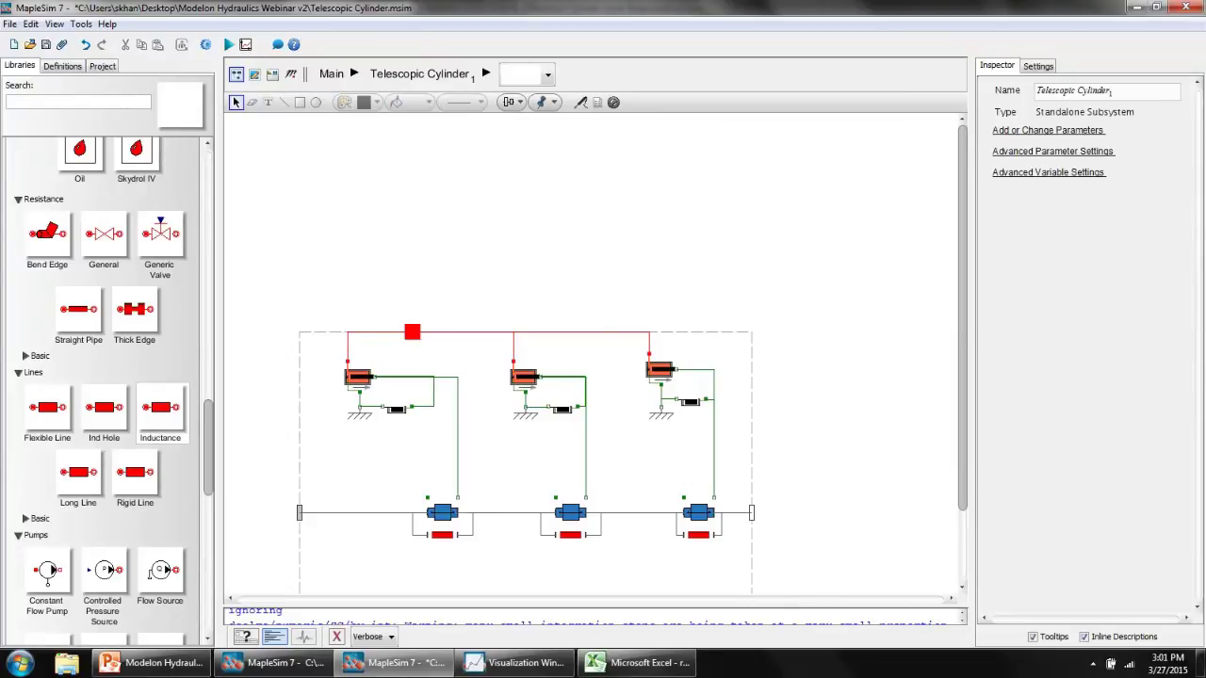
scroll(104, 377, "up", 6)
scroll(104, 377, "up", 8)
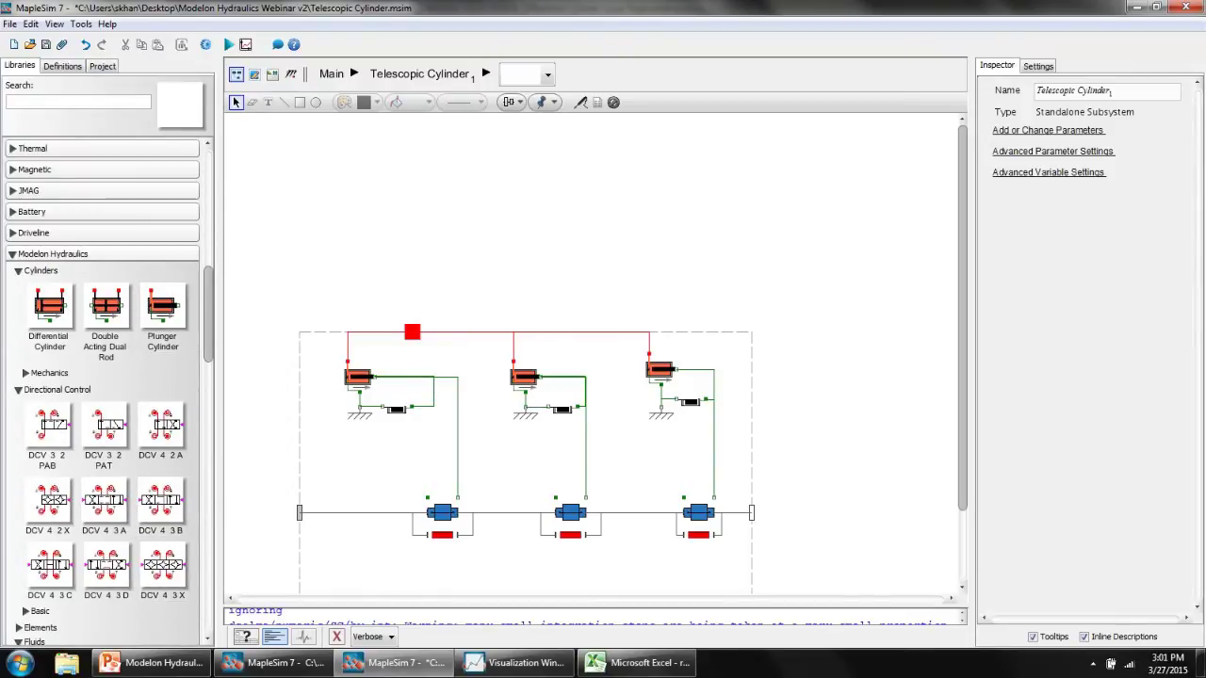
left_click(359, 377)
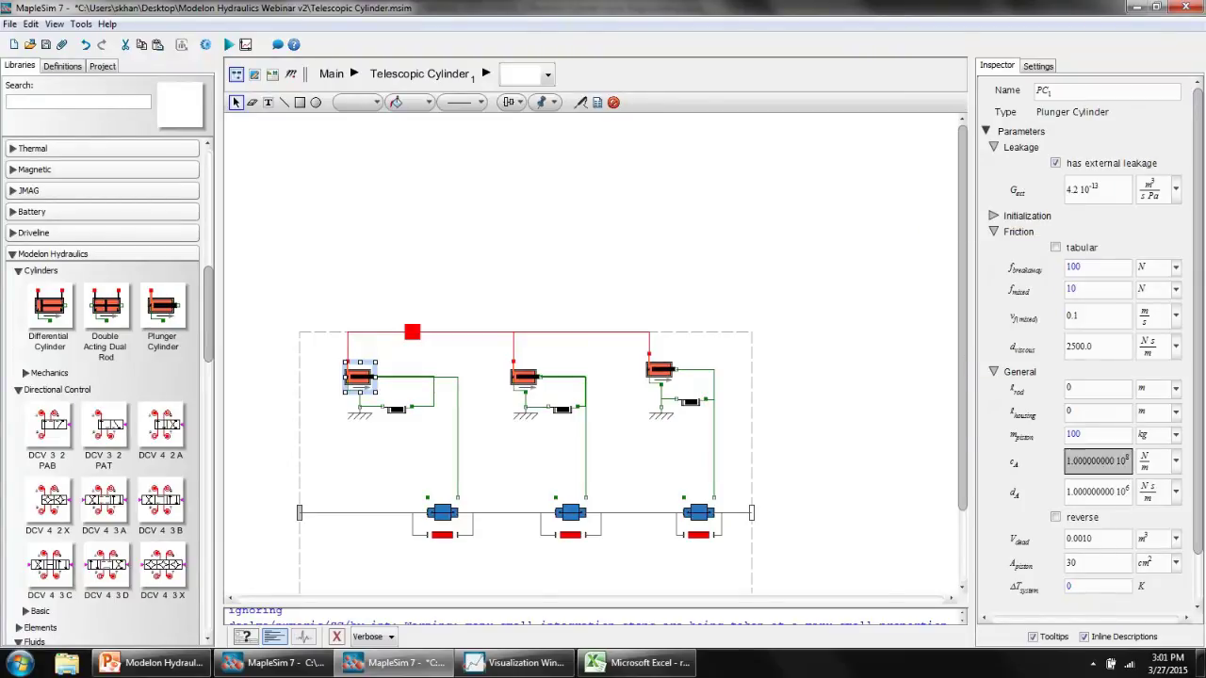
scroll(998, 499, "down", 1)
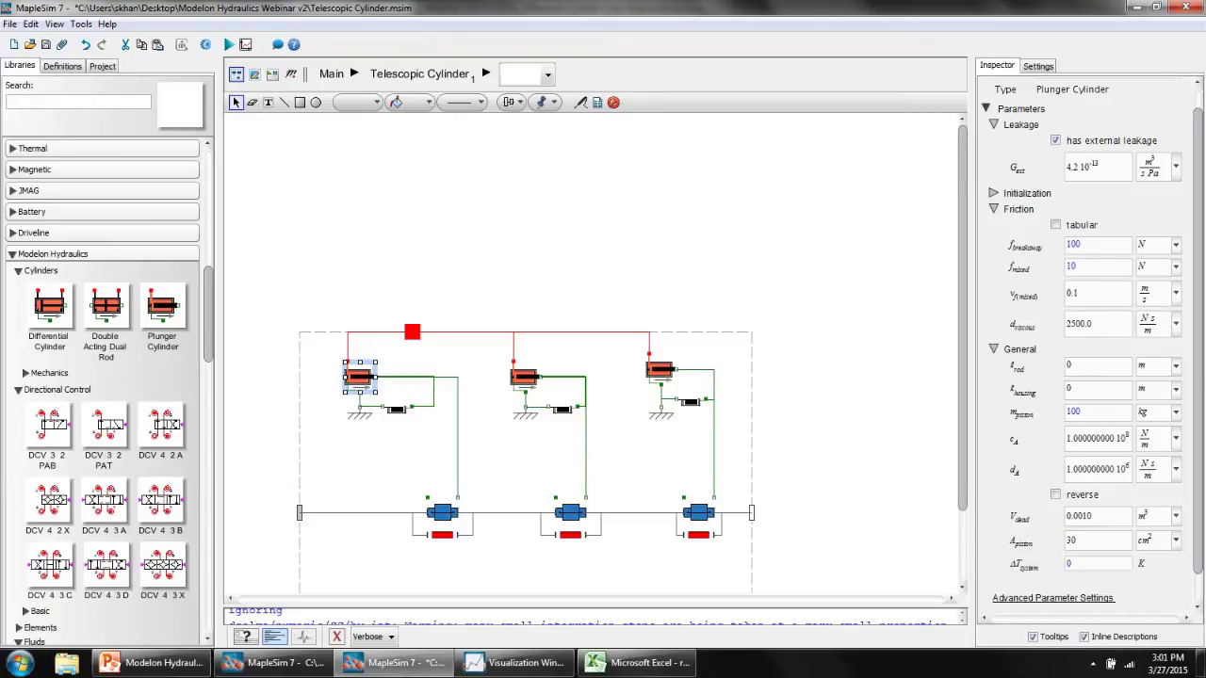
Look inside the first plunger cylinder's internal structure and return to the model's main level.
double_click(360, 377)
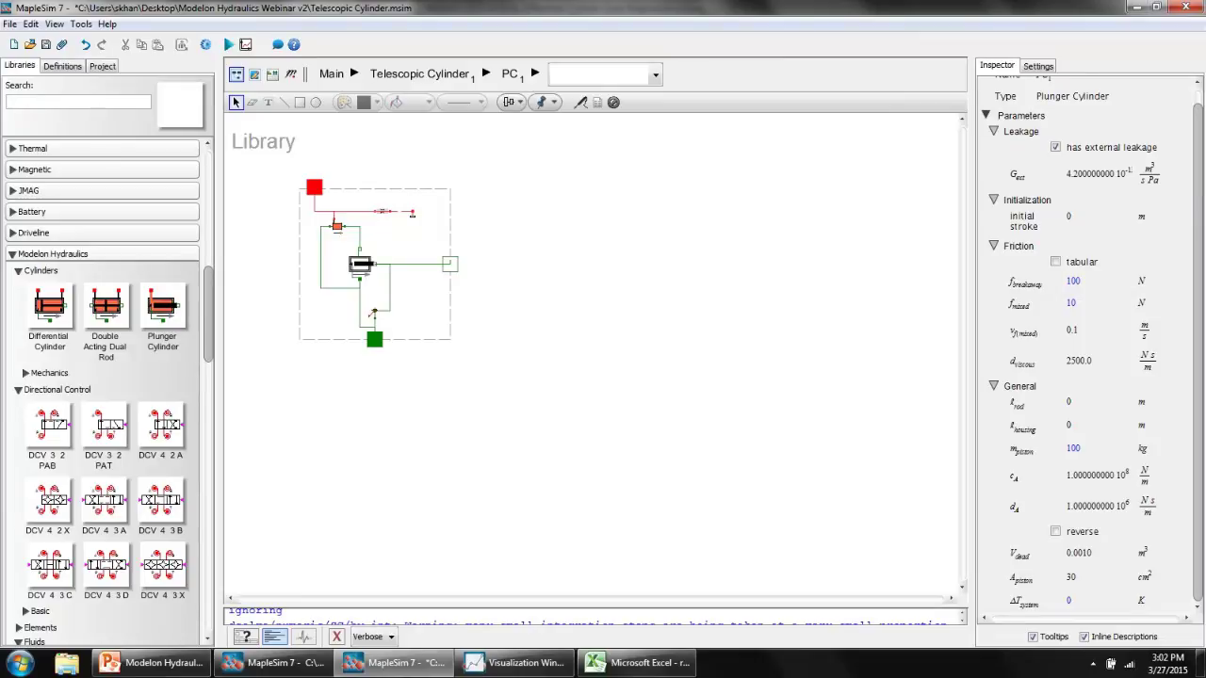
left_click(421, 74)
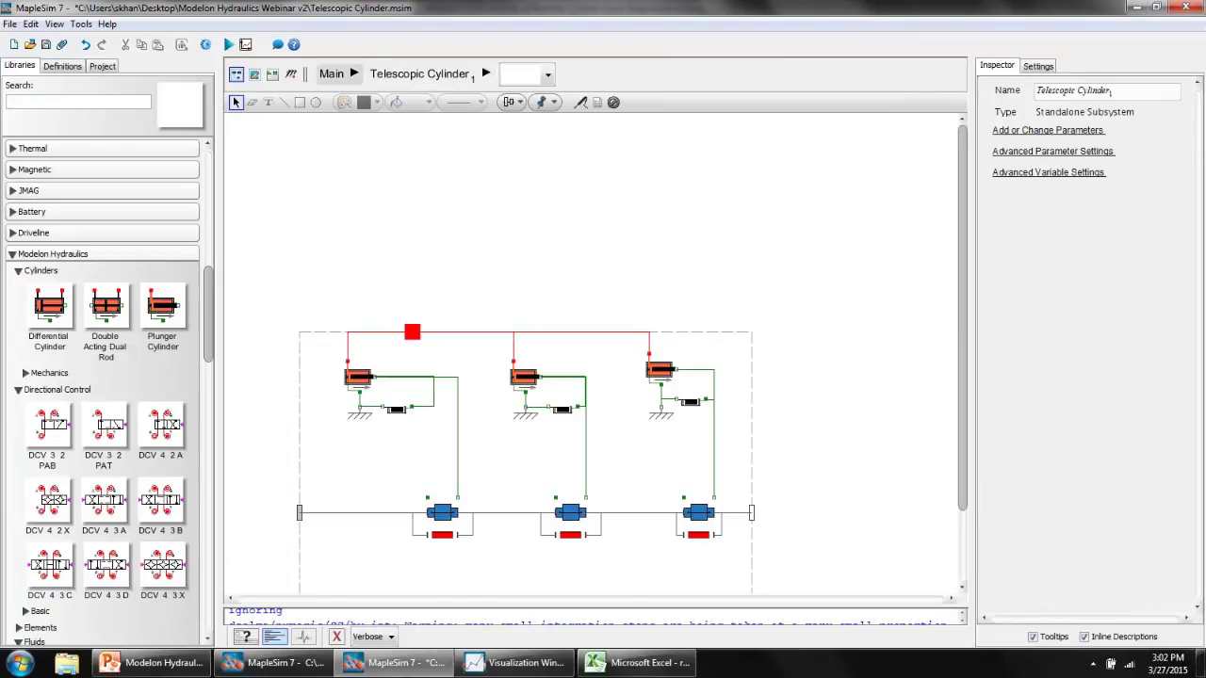
left_click(332, 73)
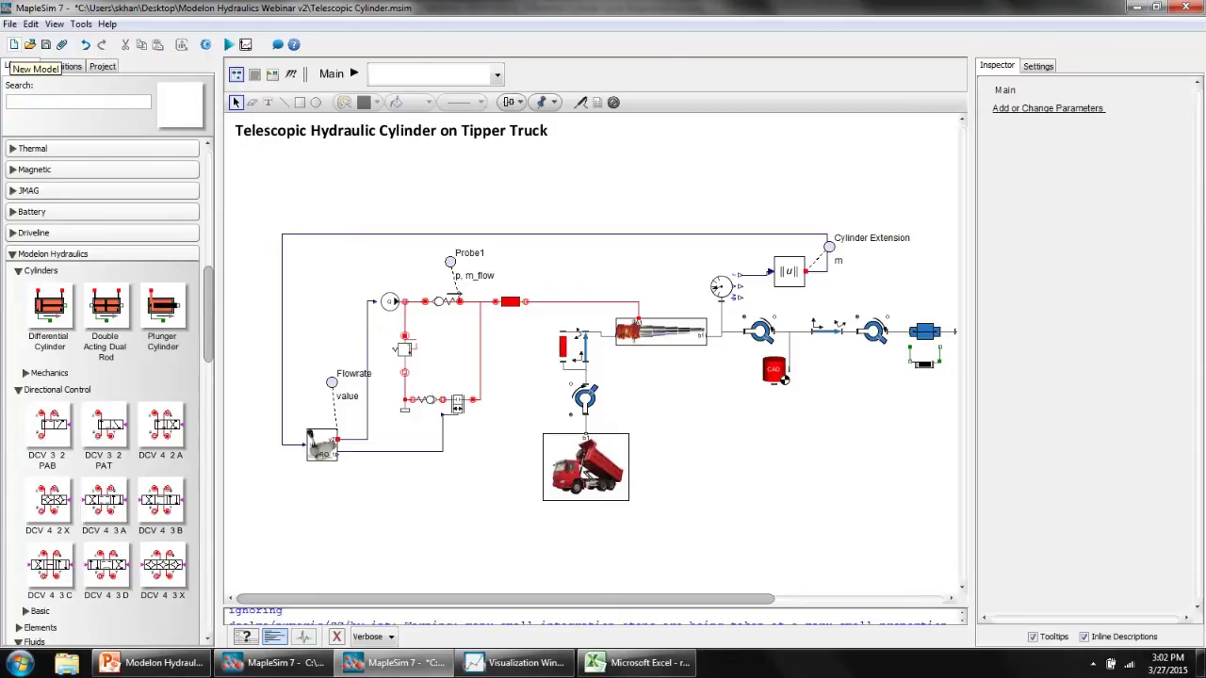
Create a new model and collapse the Directional Control, Fluids, Resistance and Lines groups to bring up the Pumps components.
left_click(14, 44)
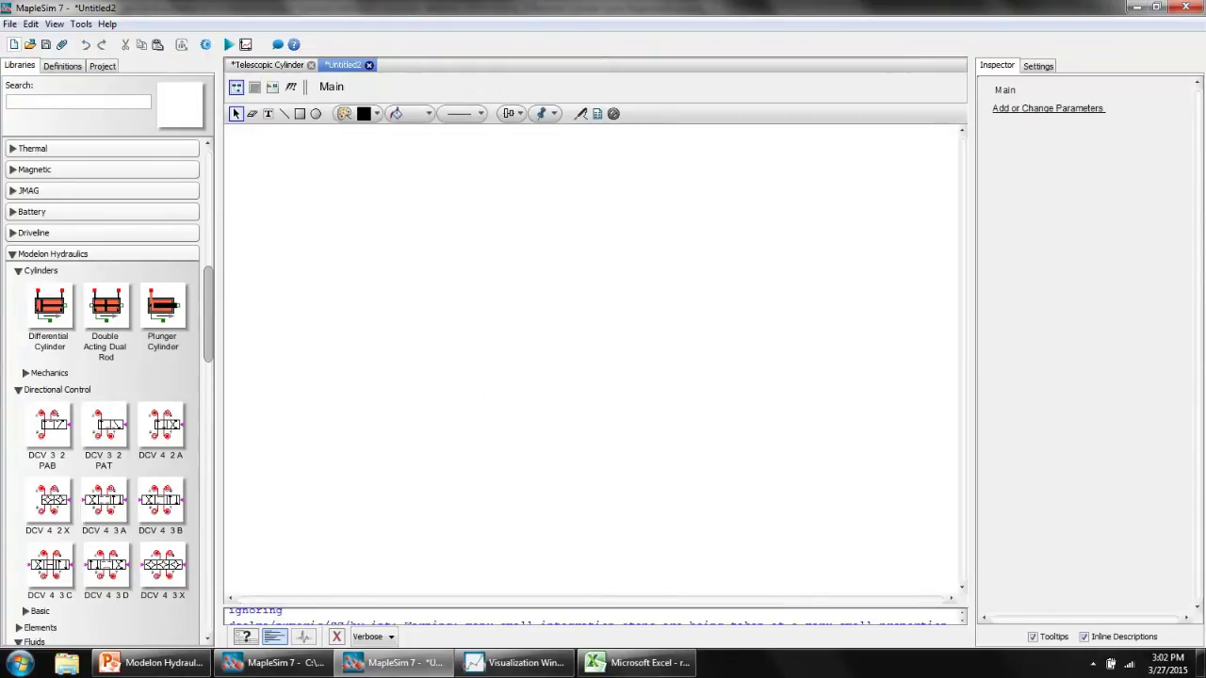
left_click(18, 389)
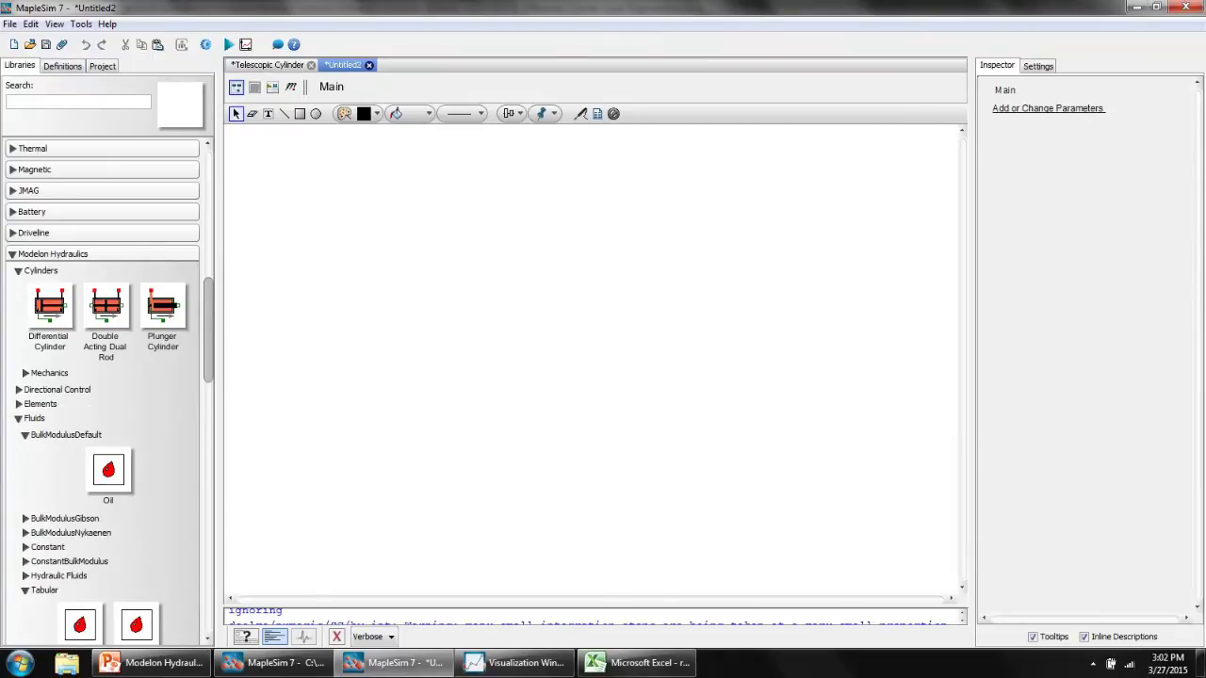
left_click(17, 418)
left_click(18, 433)
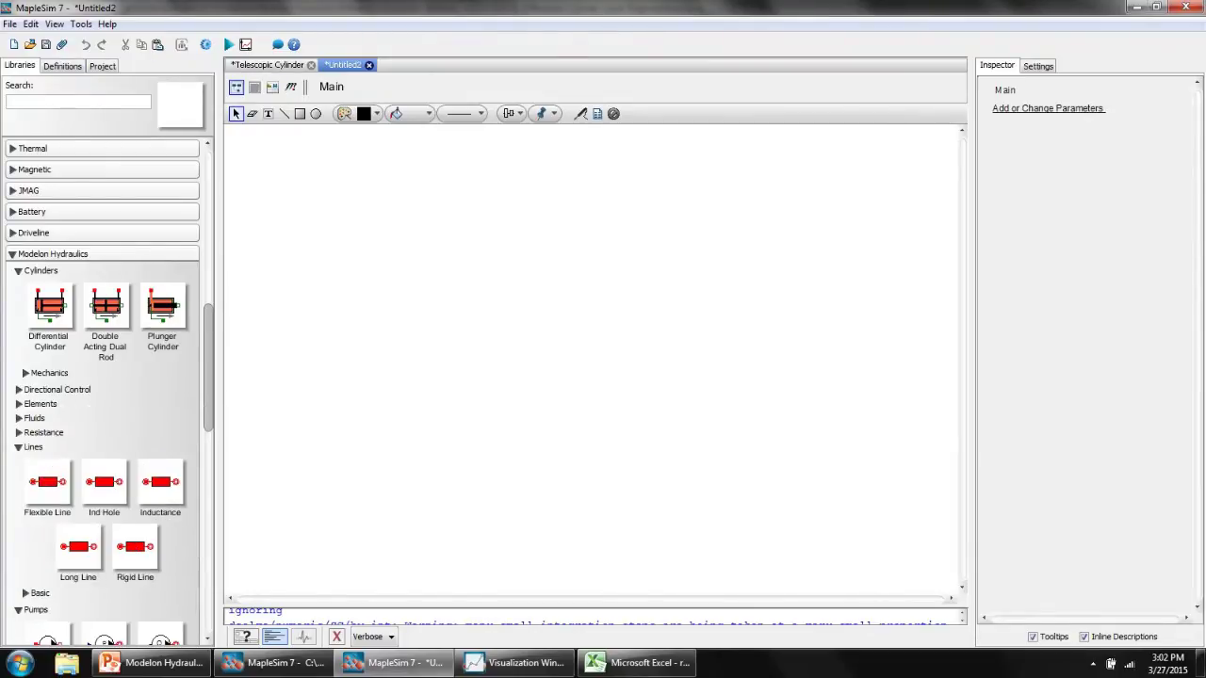
left_click(18, 447)
scroll(104, 377, "down", 3)
scroll(104, 377, "down", 4)
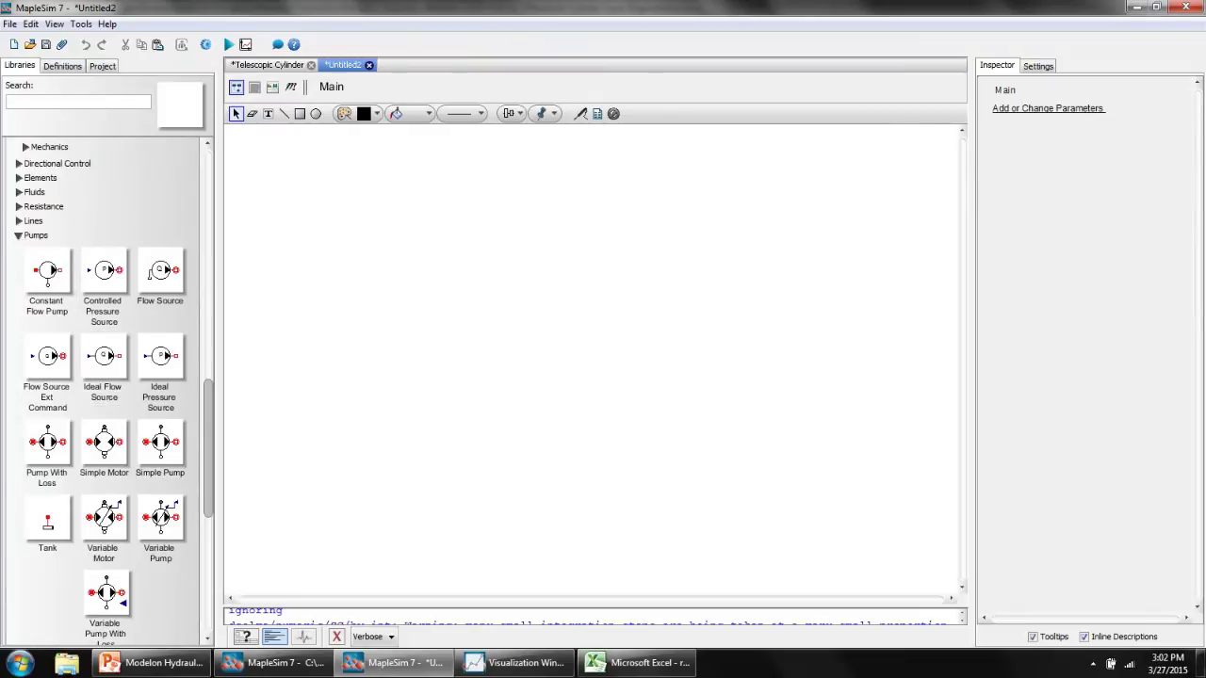
Add a Simple Motor to the model, rotate it counterclockwise and place it in the right half of the canvas.
scroll(104, 471, "down", 1)
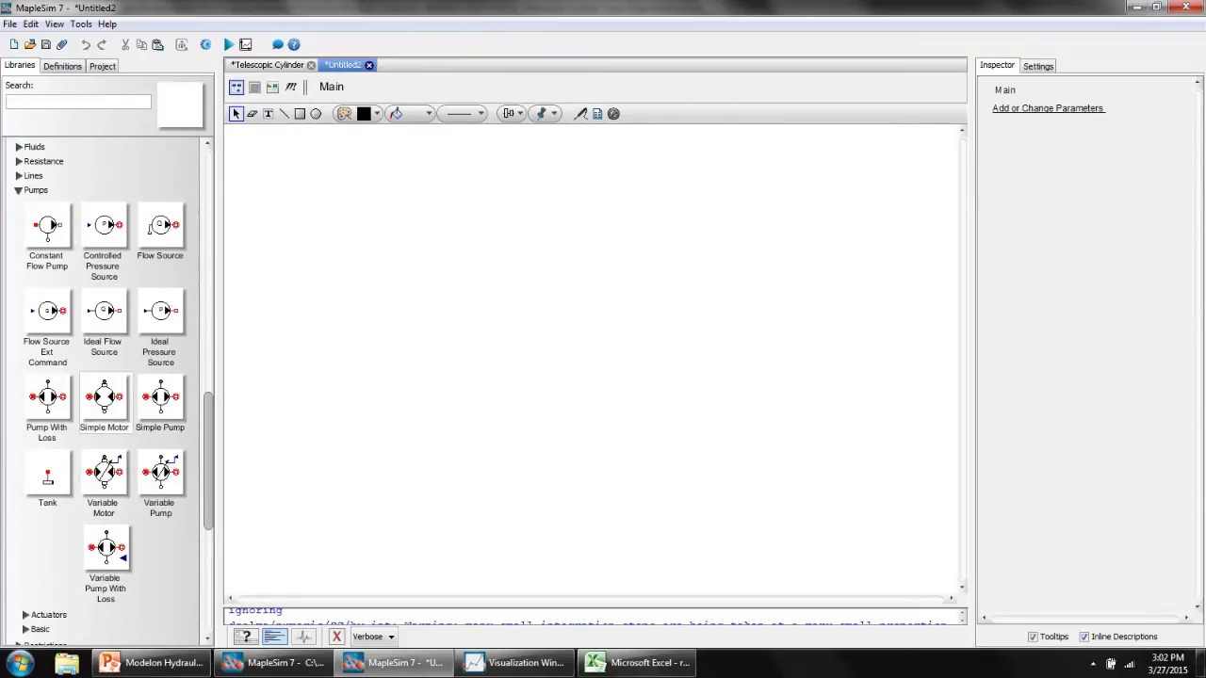
left_click_drag(104, 401, 420, 324)
right_click(423, 320)
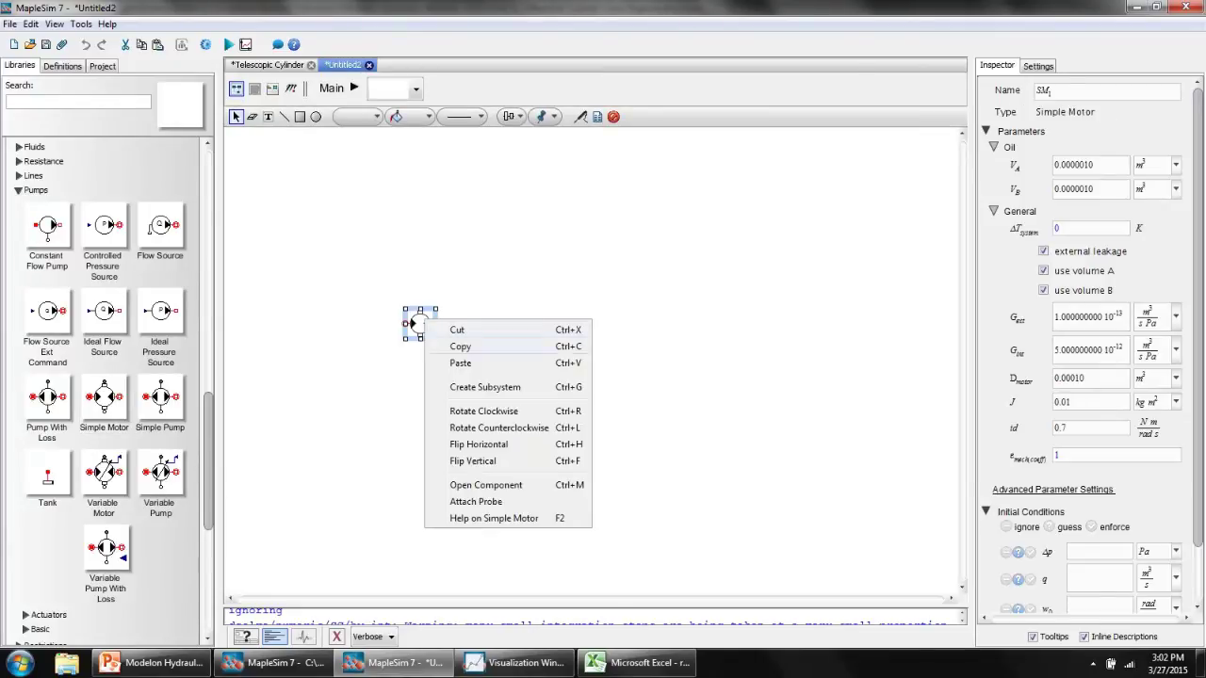
left_click(498, 428)
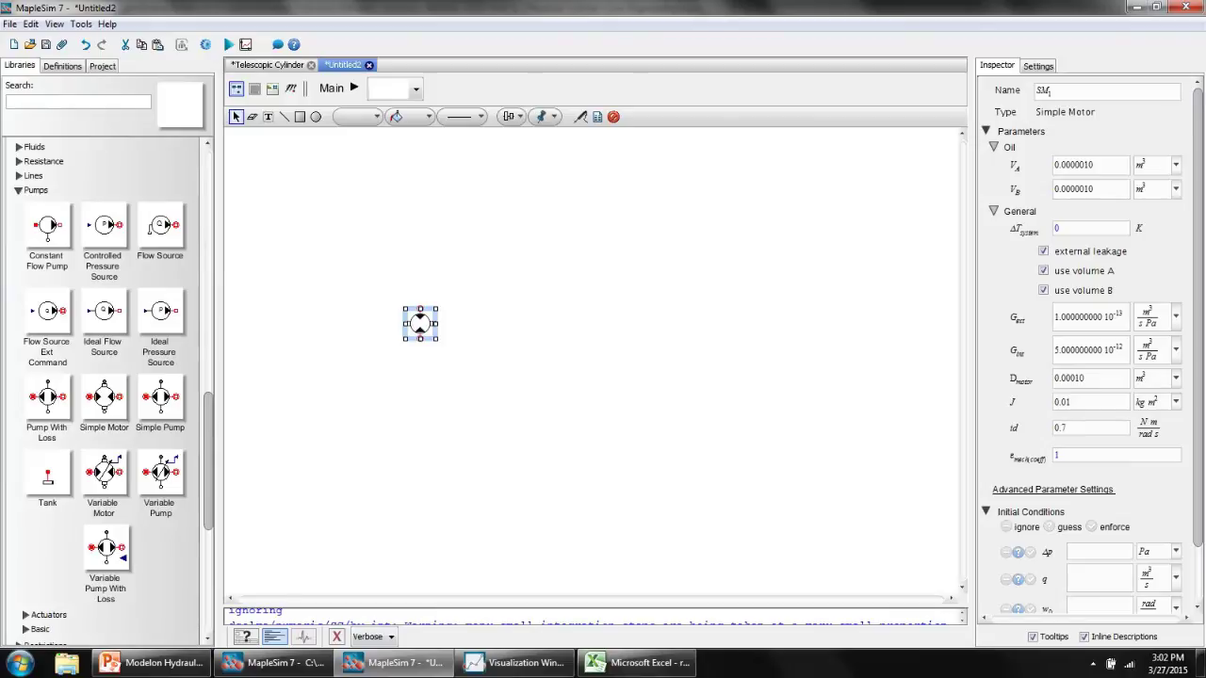
key("Escape")
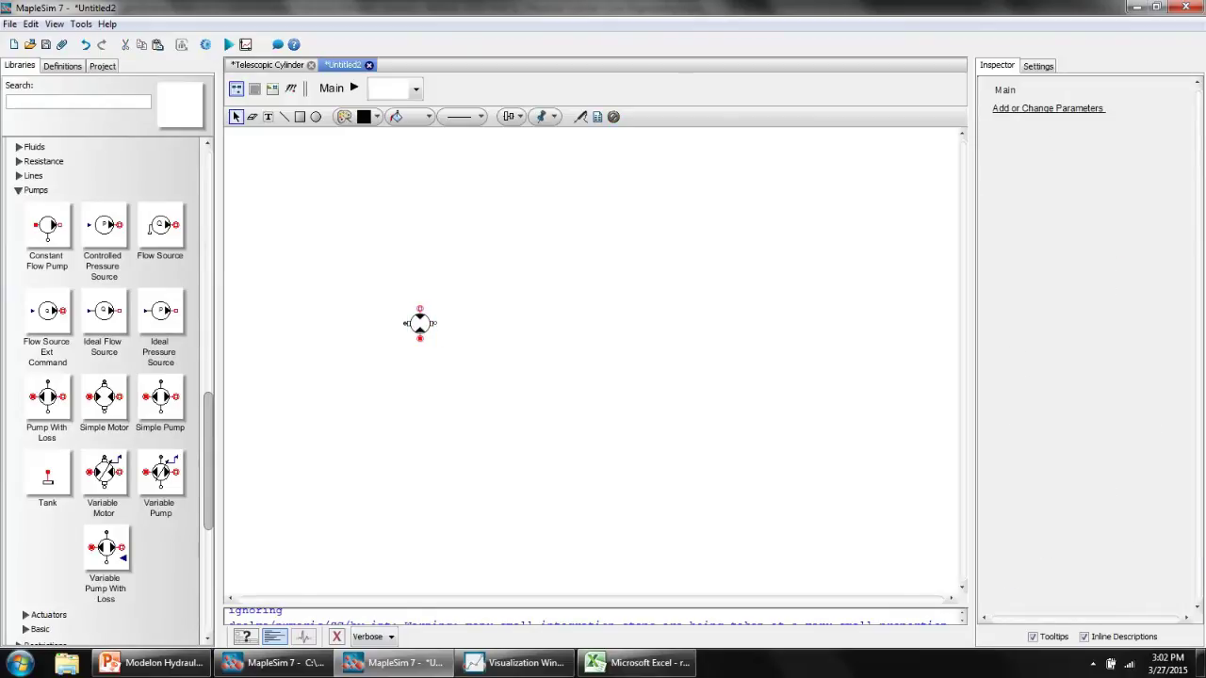
left_click_drag(420, 323, 722, 316)
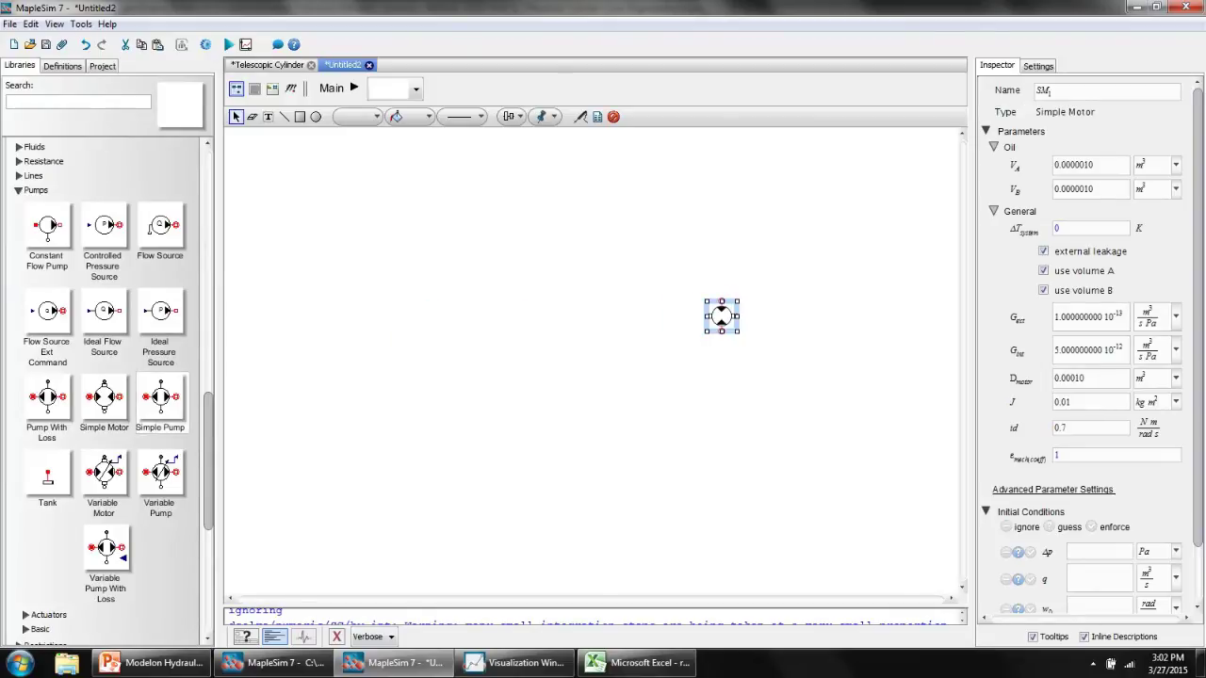
Add a Simple Pump, rotate it clockwise and position it well to the left of the motor.
left_click_drag(161, 398, 503, 316)
key("Escape")
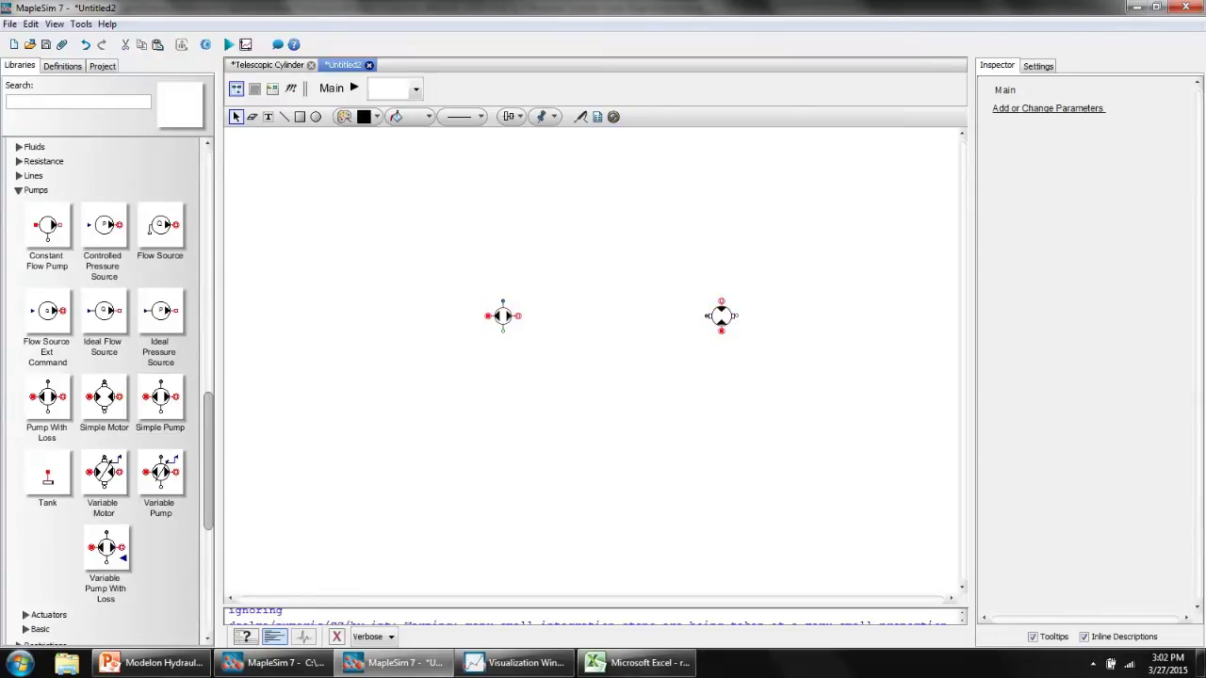
right_click(502, 317)
left_click(562, 408)
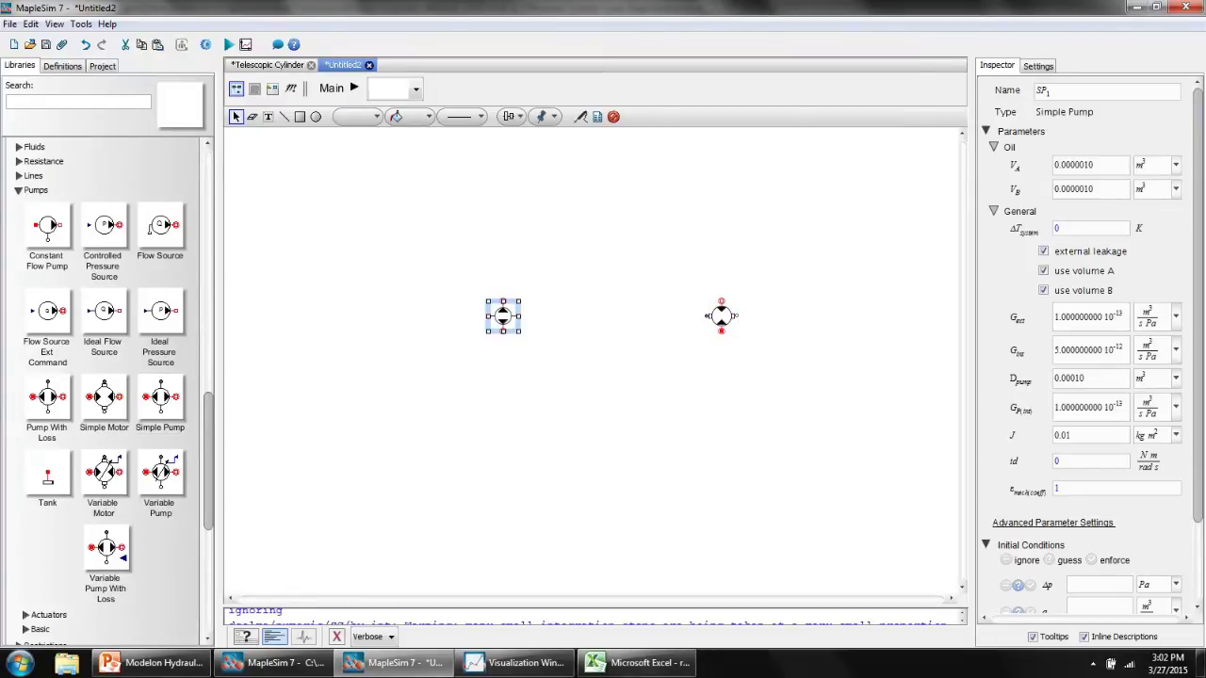
key("Escape")
left_click(503, 316)
left_click_drag(503, 316, 458, 324)
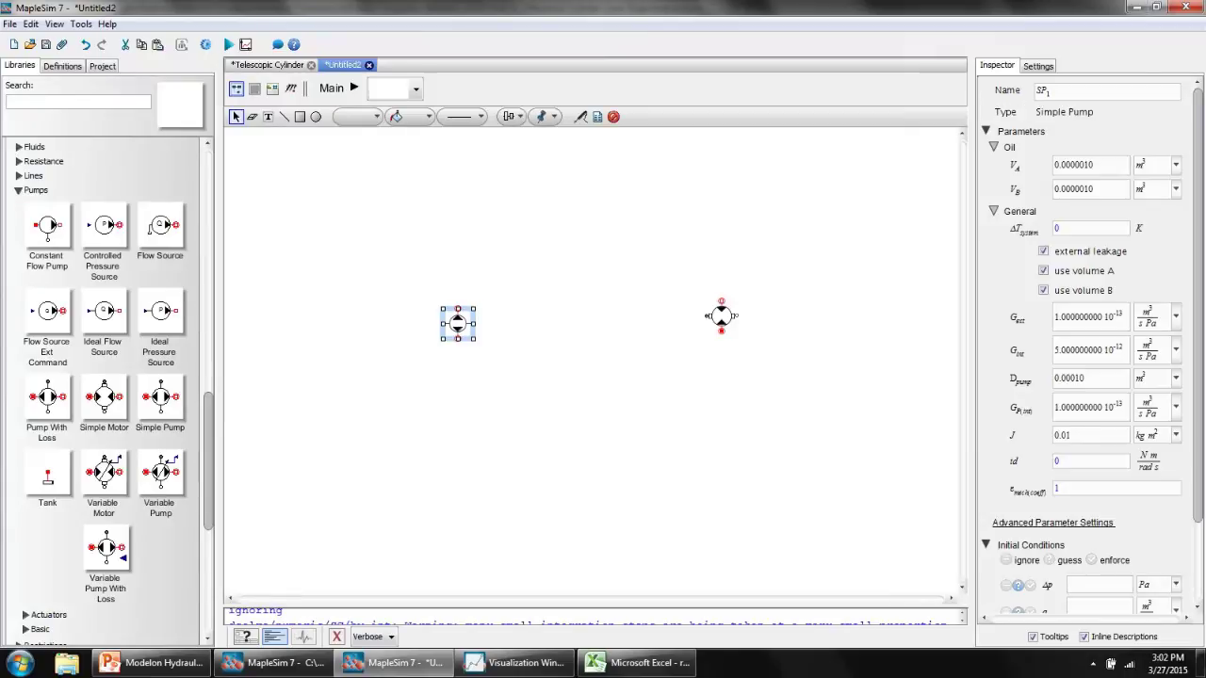
key("Escape")
Connect the pump's upper port to the motor's upper port and the motor's lower port back to the pump's lower port.
left_click(458, 309)
left_click(458, 210)
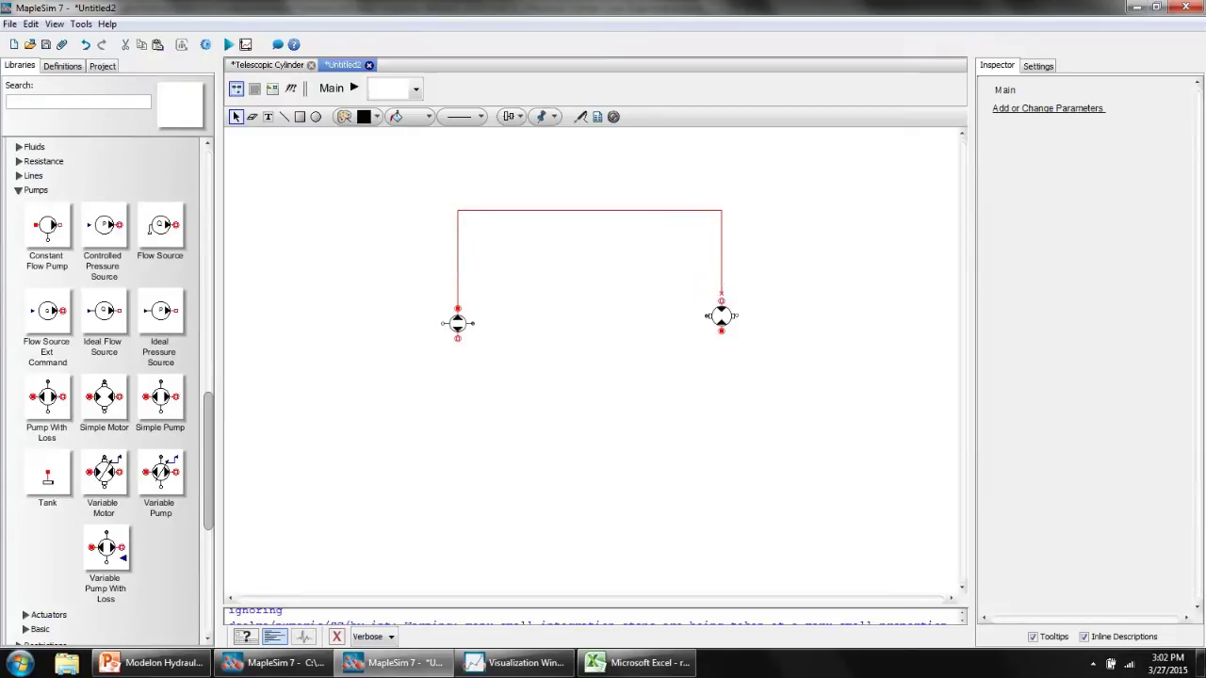
left_click(722, 301)
left_click(722, 331)
left_click(722, 361)
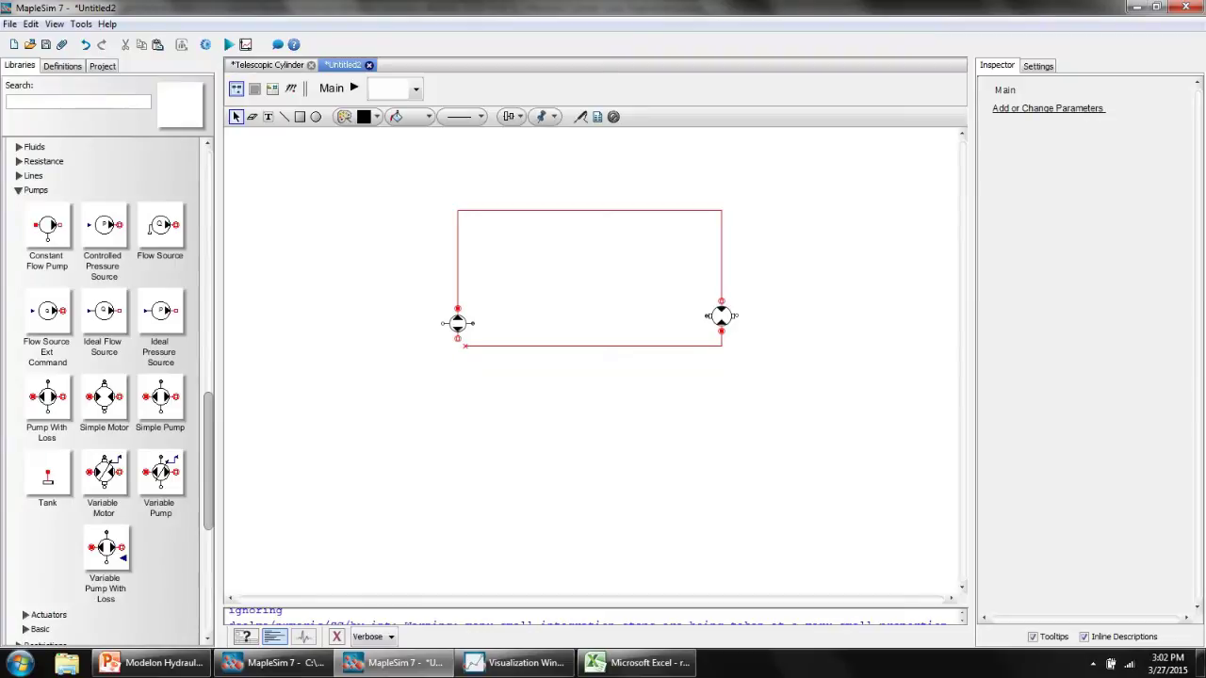
left_click(457, 338)
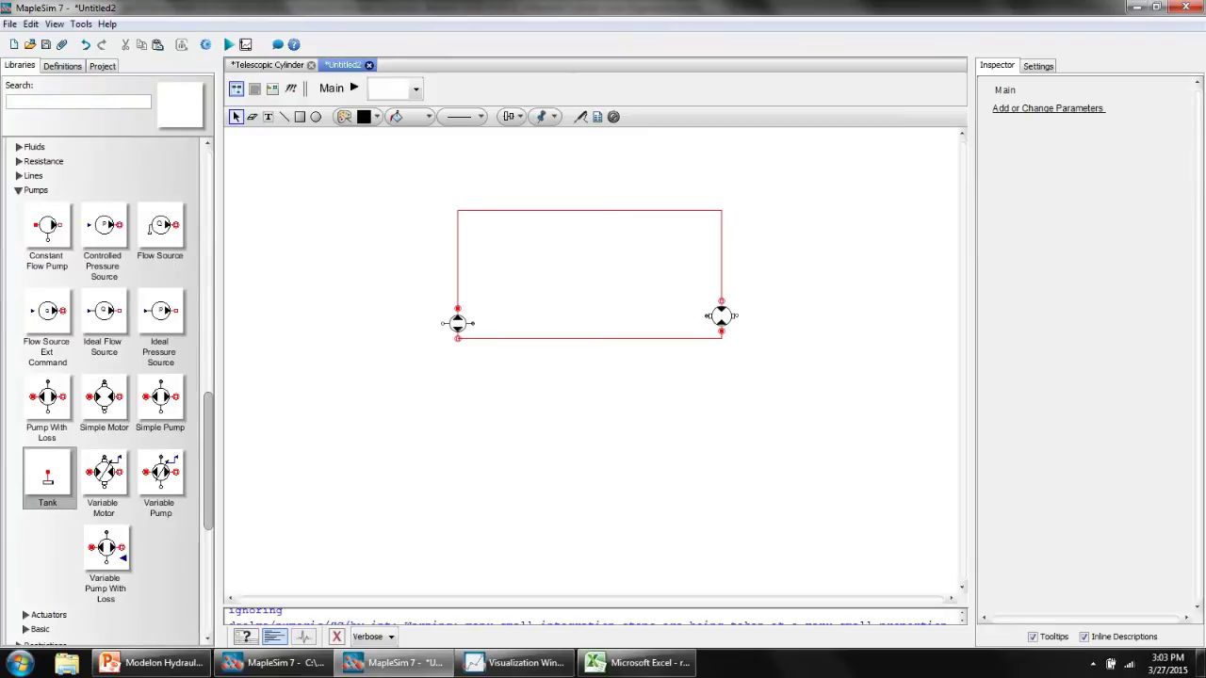
Add a Tank just below the pump and connect it to the lower return line.
left_click_drag(47, 476, 487, 396)
key("Escape")
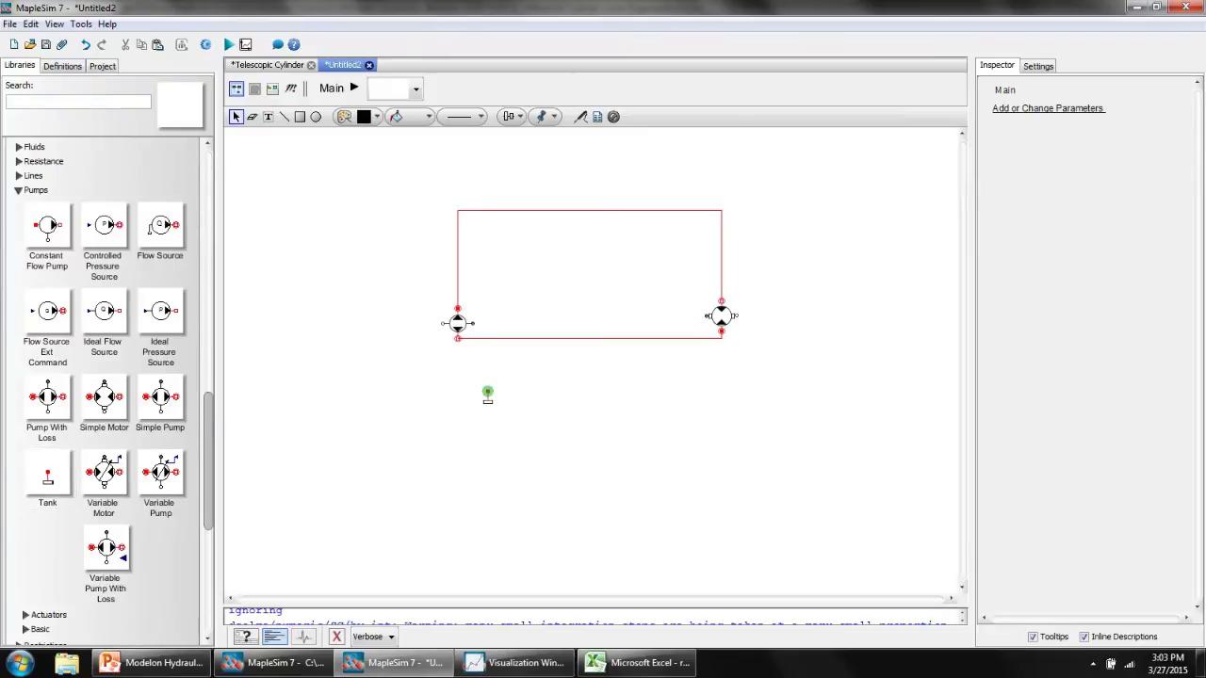
left_click(487, 390)
left_click_drag(487, 396, 466, 389)
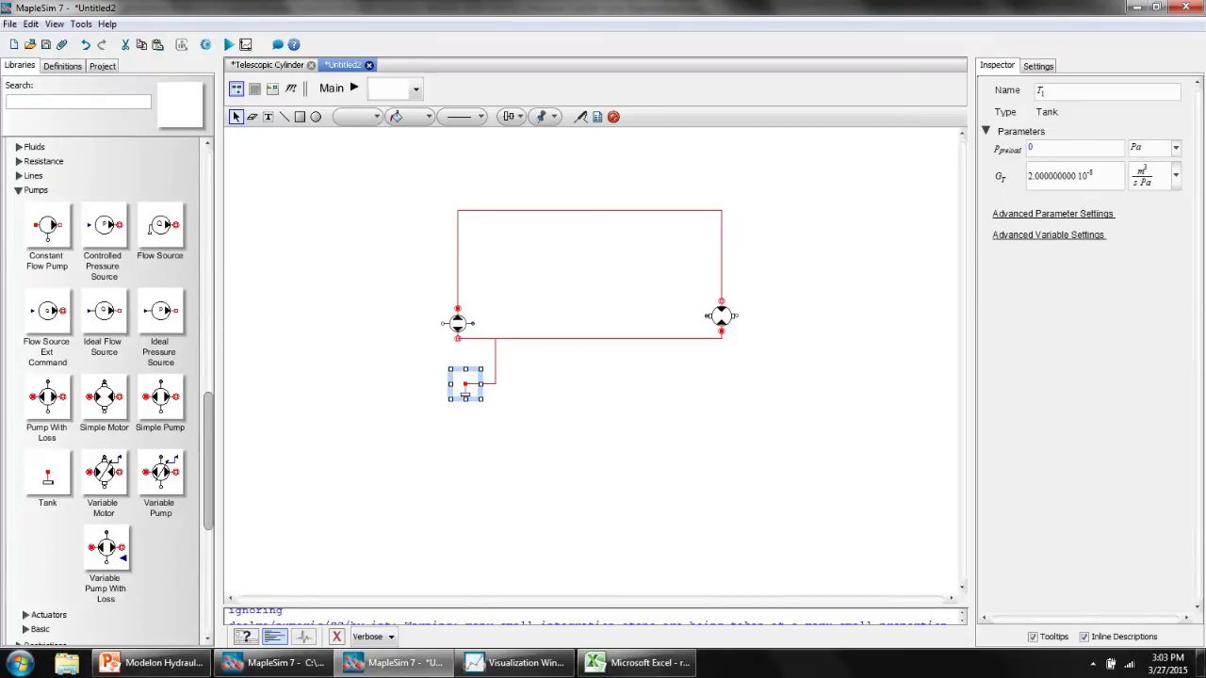
Move the pump slightly up, away from the return line, and review its parameters.
left_click(458, 324)
left_click_drag(458, 323, 458, 308)
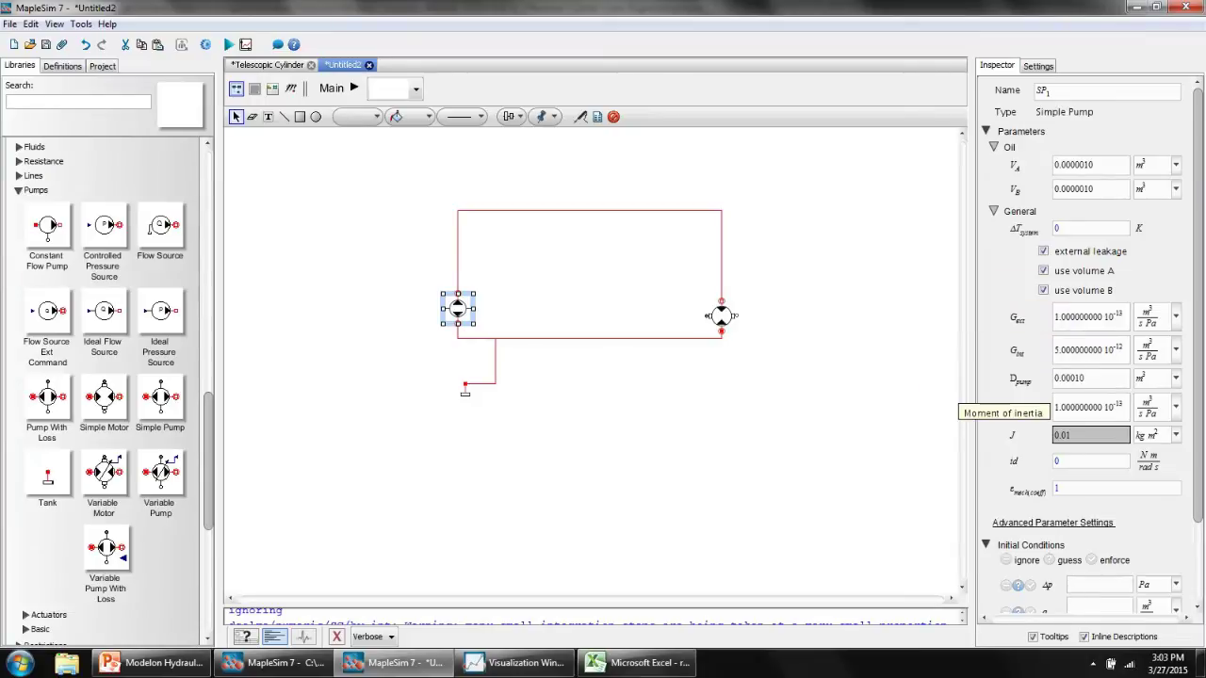
scroll(1090, 434, "down", 1)
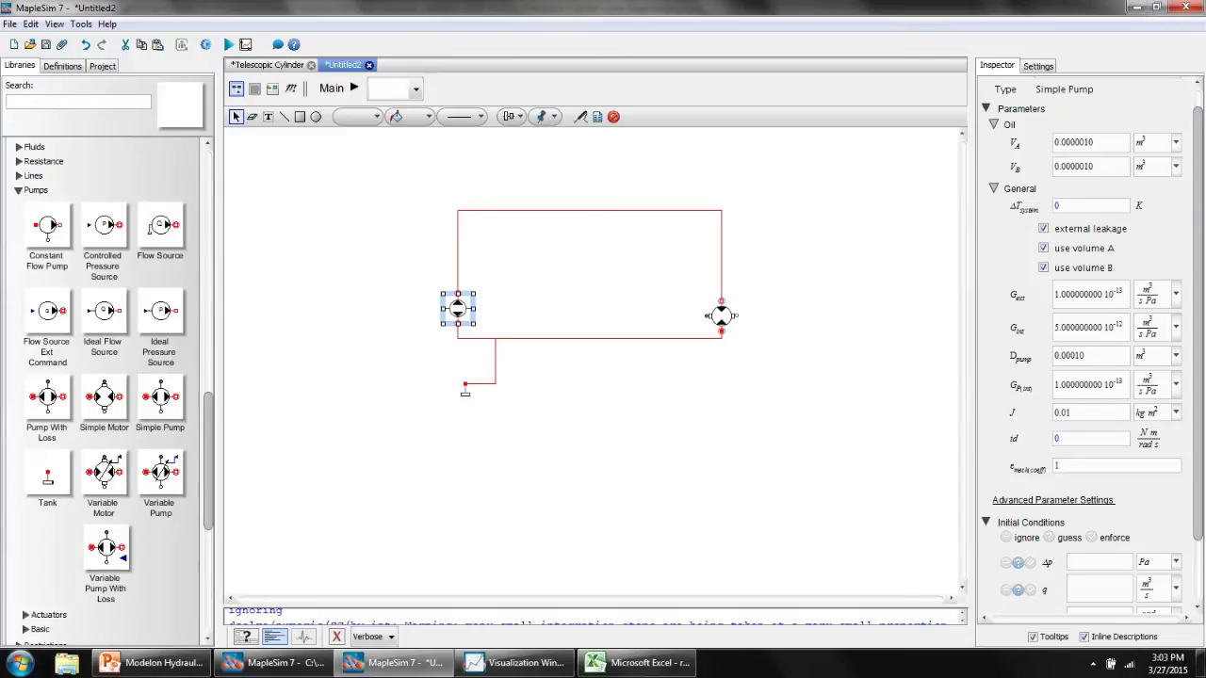
Collapse the Multibody and Hydraulic libraries and bring up the Common components of 1-D Mechanical Rotational.
scroll(132, 396, "up", 5)
scroll(104, 395, "up", 10)
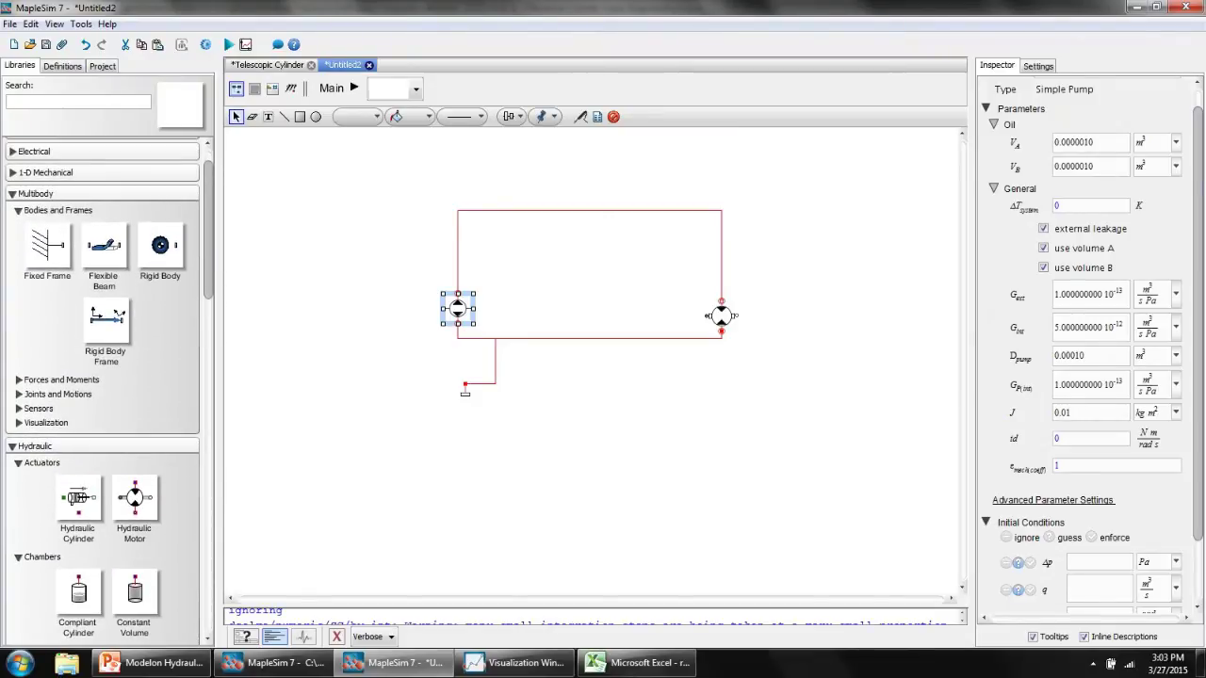
left_click(12, 194)
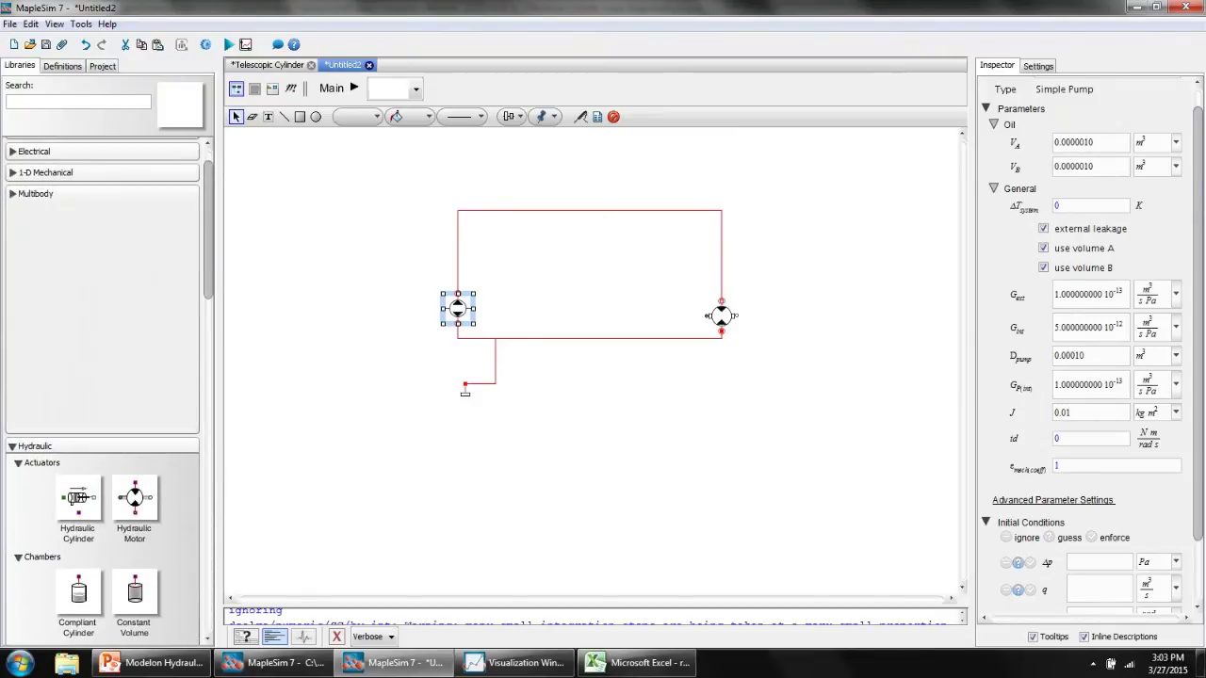
left_click(12, 194)
left_click(13, 193)
left_click(12, 215)
left_click(13, 173)
left_click(19, 188)
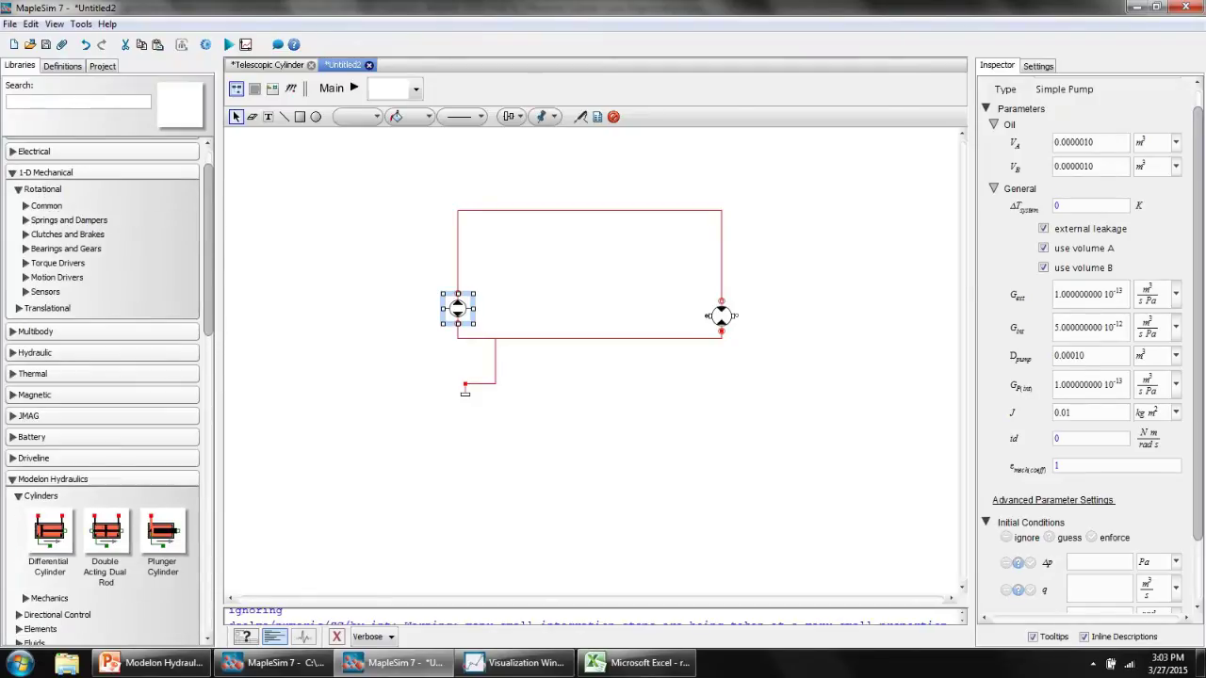
left_click(25, 205)
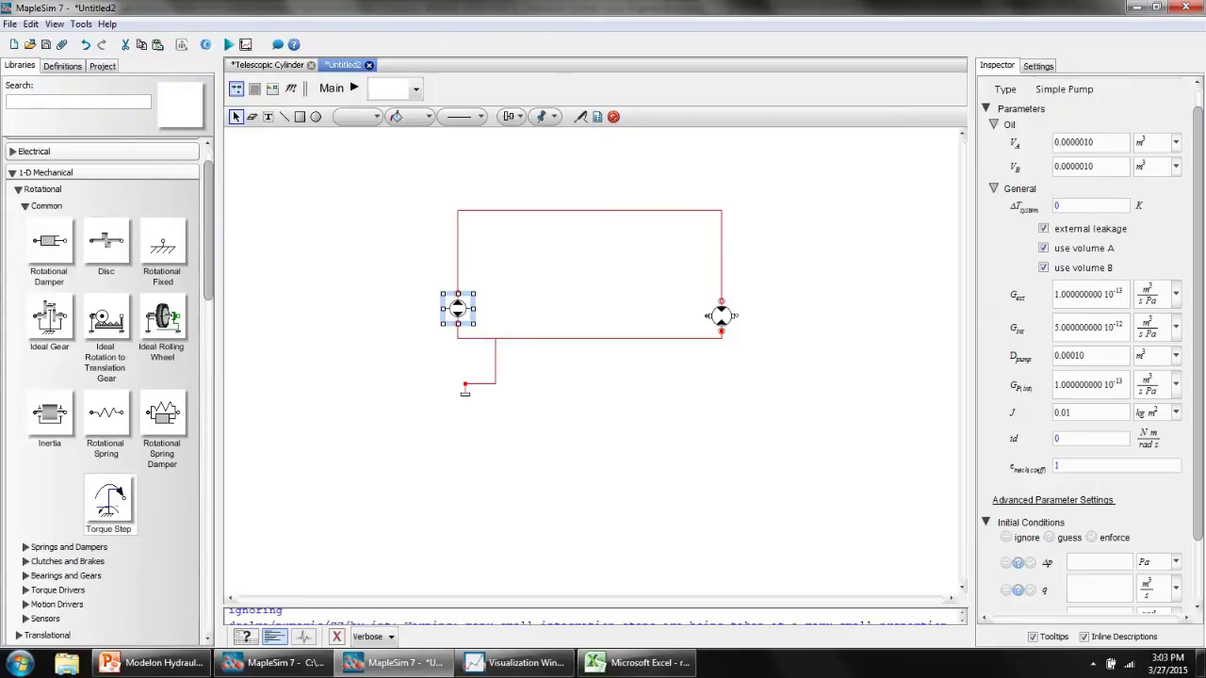
Add a Torque Step source connected to the pump's left shaft flange and set its torque step height to 100 N m.
mouse_move(108, 499)
left_mouse_down()
mouse_move(235, 421)
mouse_move(330, 307)
mouse_move(445, 308)
left_mouse_up()
key("Escape")
left_click(351, 317)
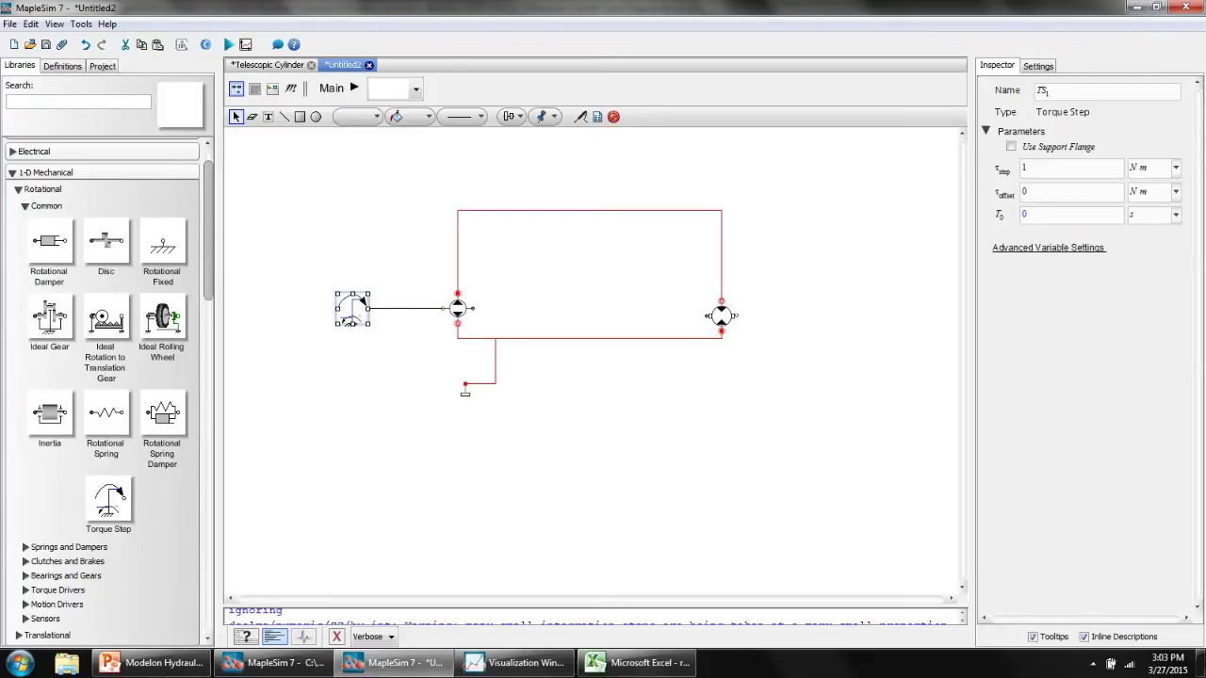
left_click(1070, 168)
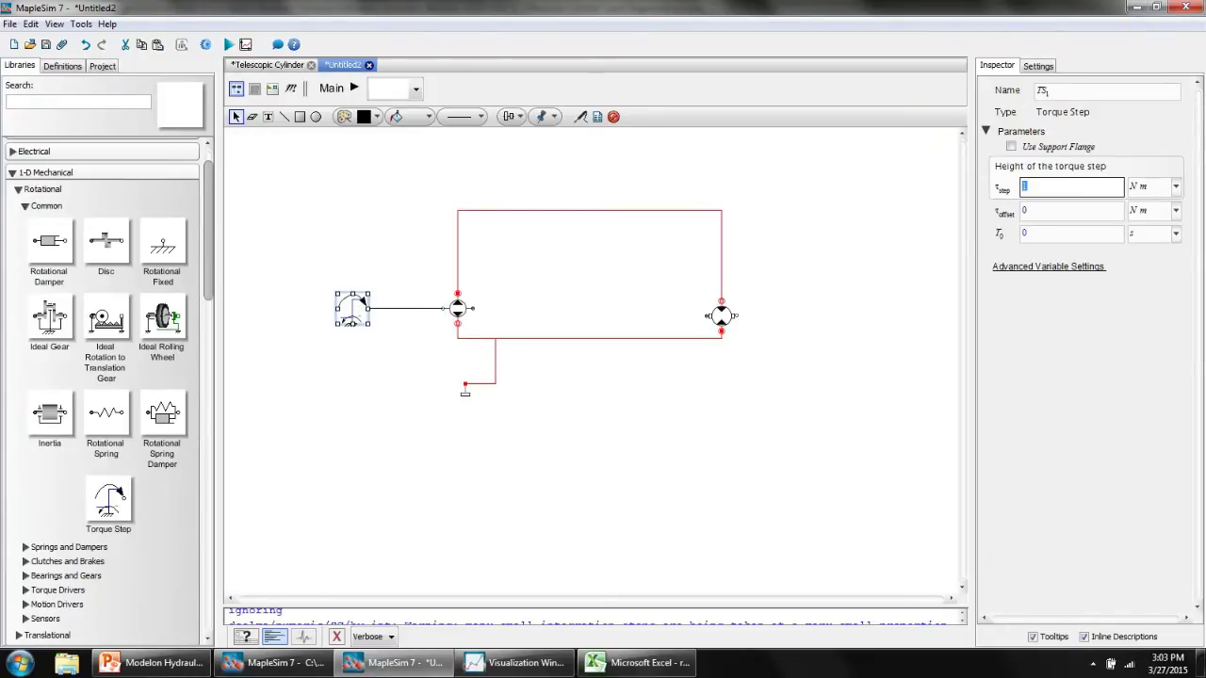
type("100")
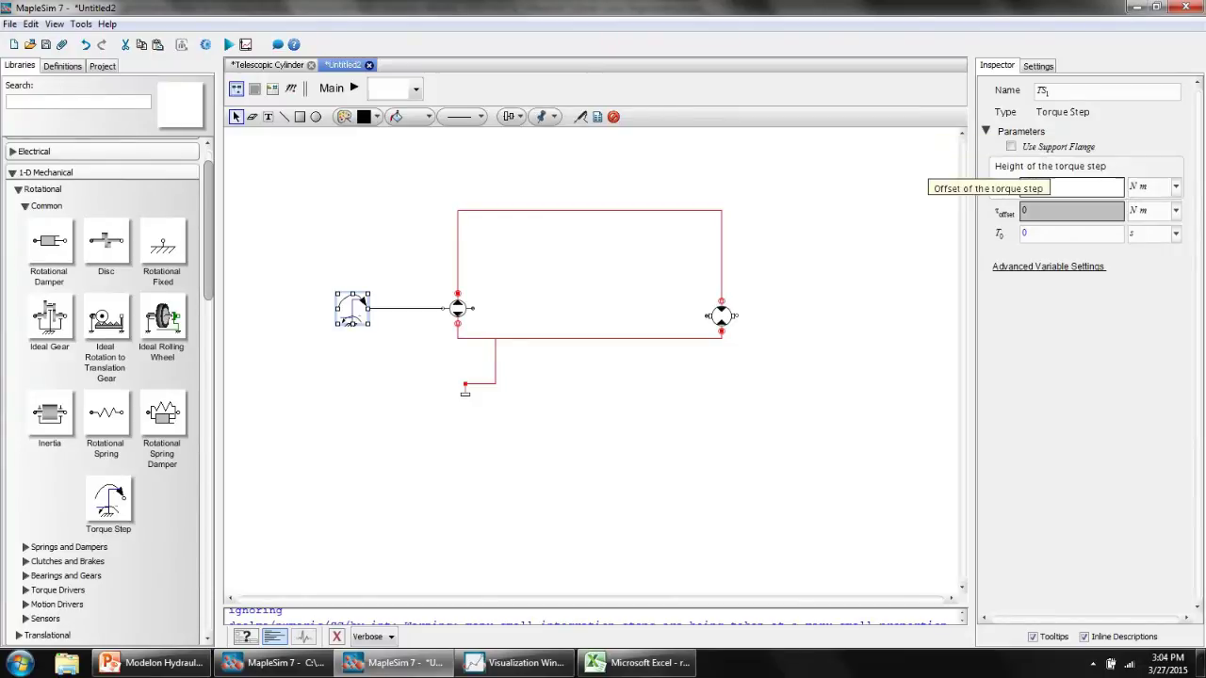
Shift the tank slightly right beneath its branch line and review the motor's leakage and friction parameters.
left_click_drag(465, 390, 488, 390)
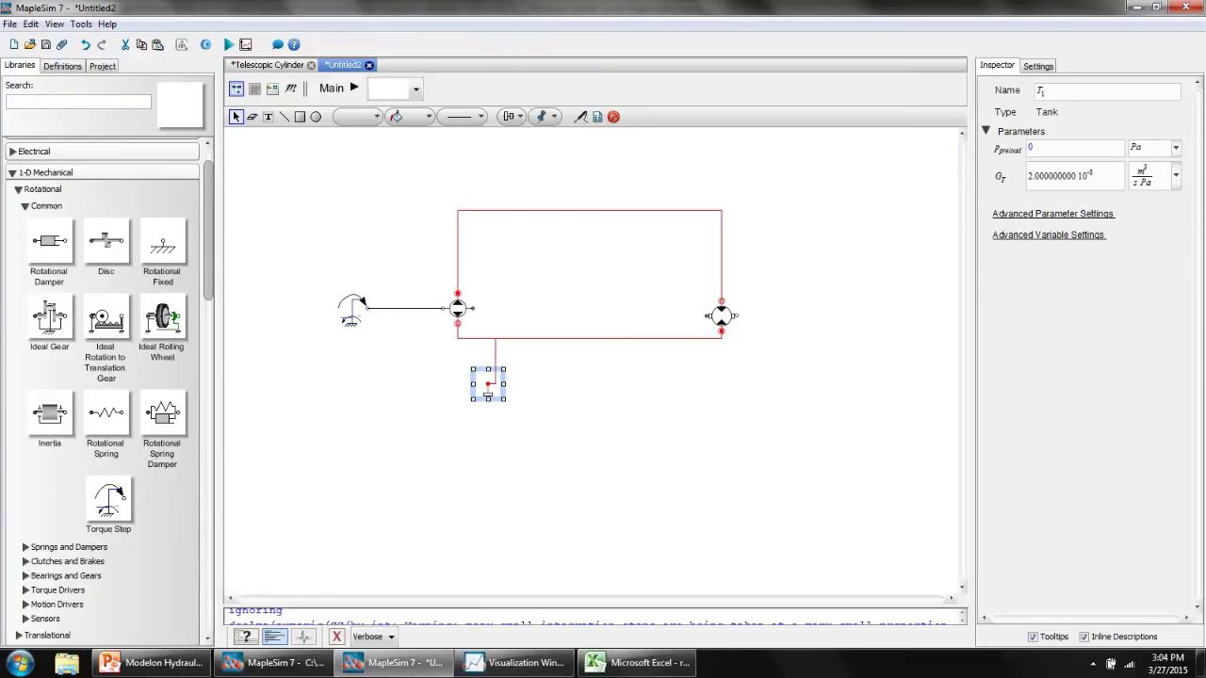
left_click(722, 316)
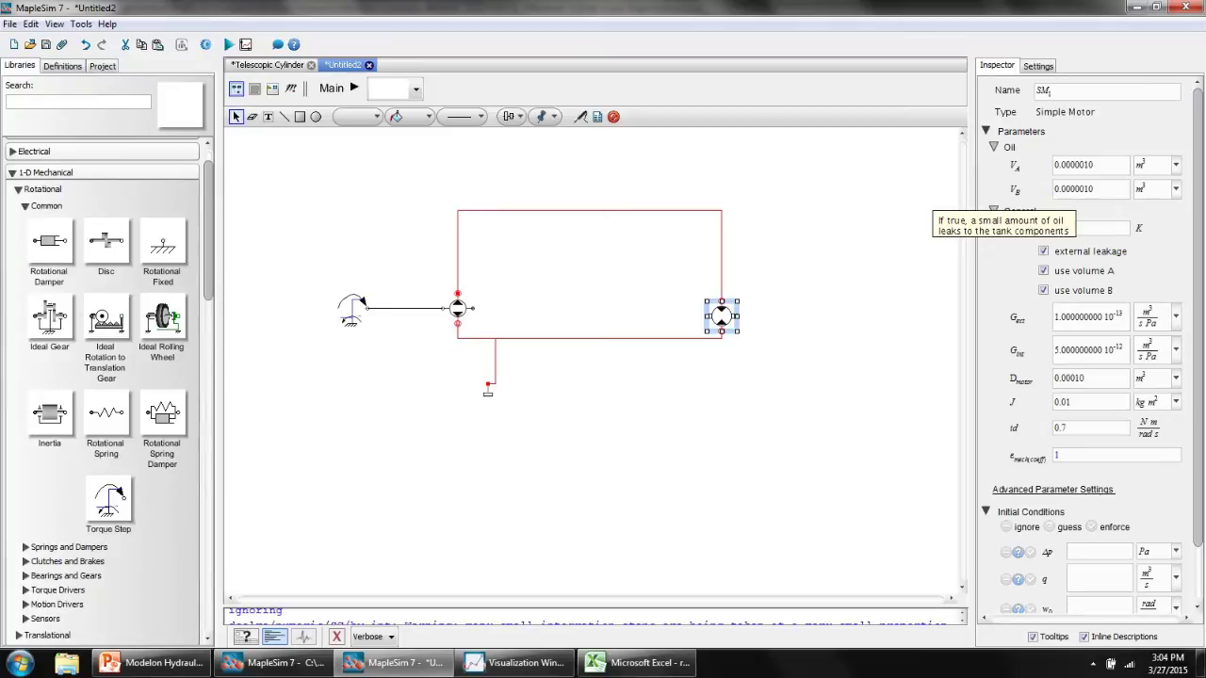
left_click(1090, 428)
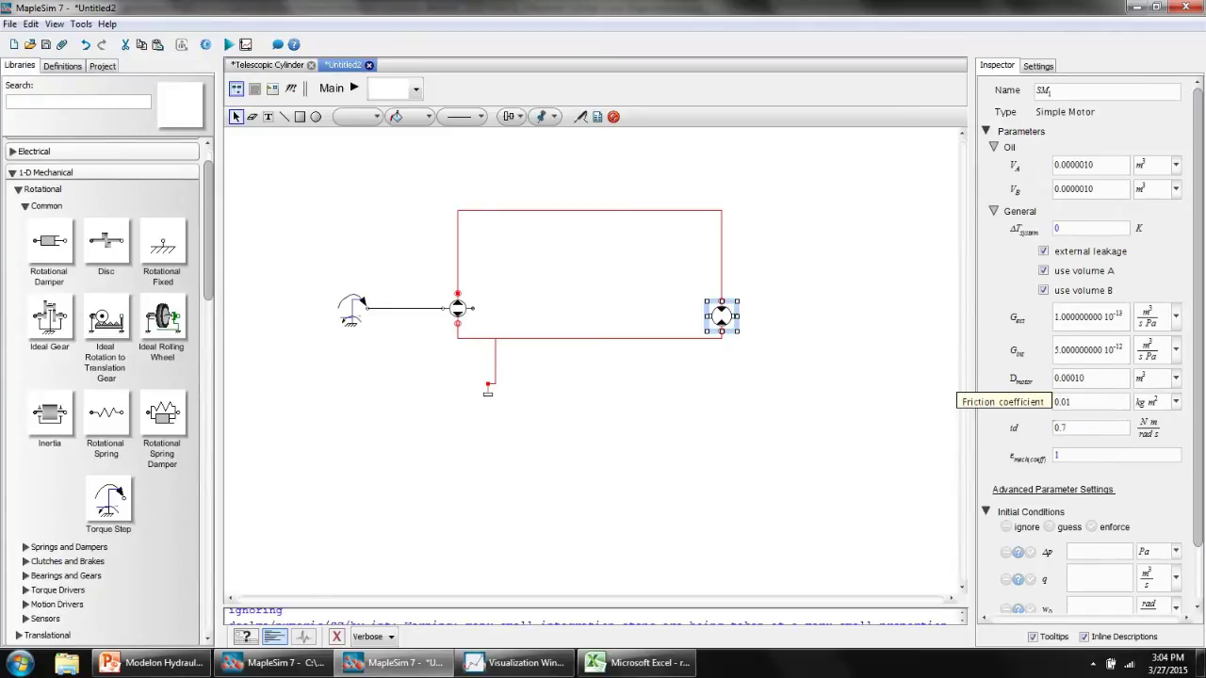
Move the motor slightly up and attach an Inertia component to its right shaft flange.
left_click_drag(722, 316, 714, 286)
left_click(50, 417)
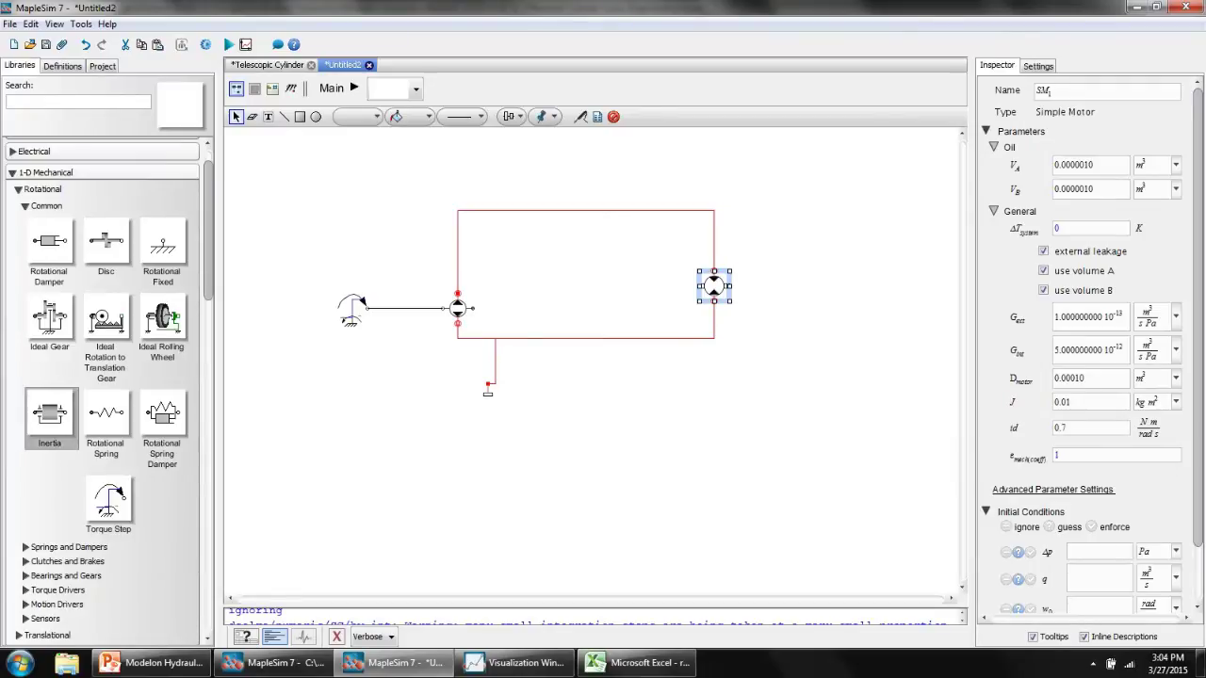
mouse_move(50, 415)
left_mouse_down()
mouse_move(842, 248)
mouse_move(797, 293)
mouse_move(764, 286)
mouse_move(775, 285)
left_mouse_up()
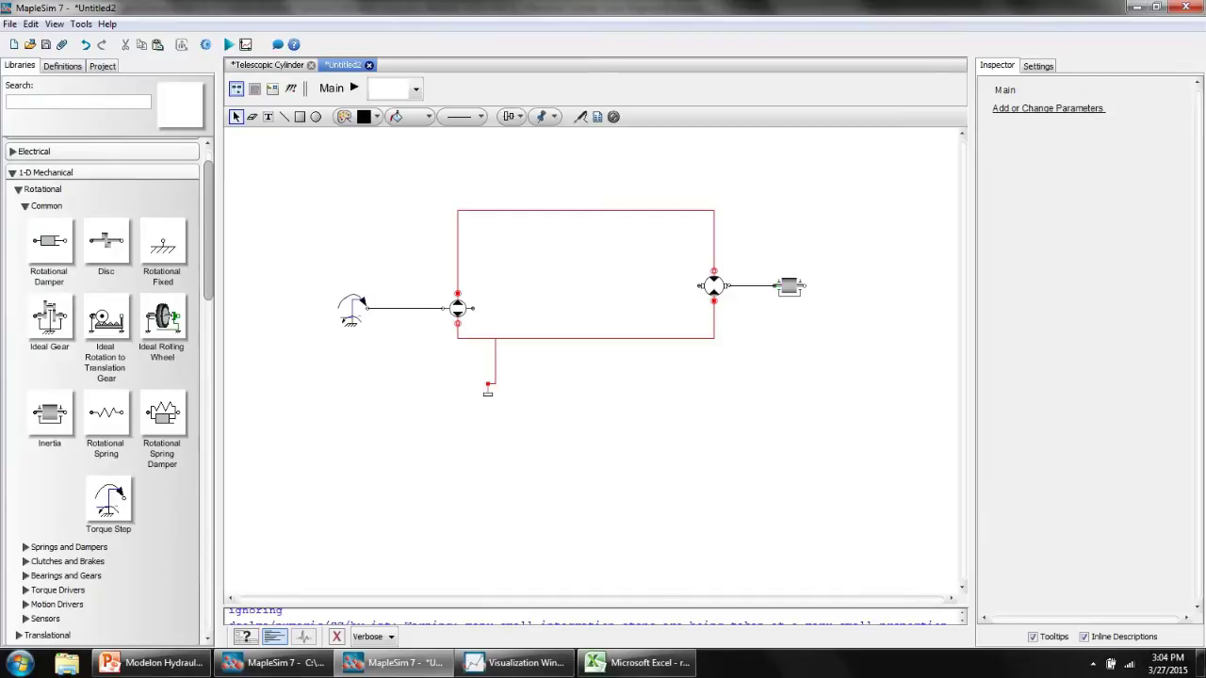
Add the Constant Oil from the Modelon Hydraulics Fluids group to the upper-left area of the model.
scroll(109, 414, "down", 3)
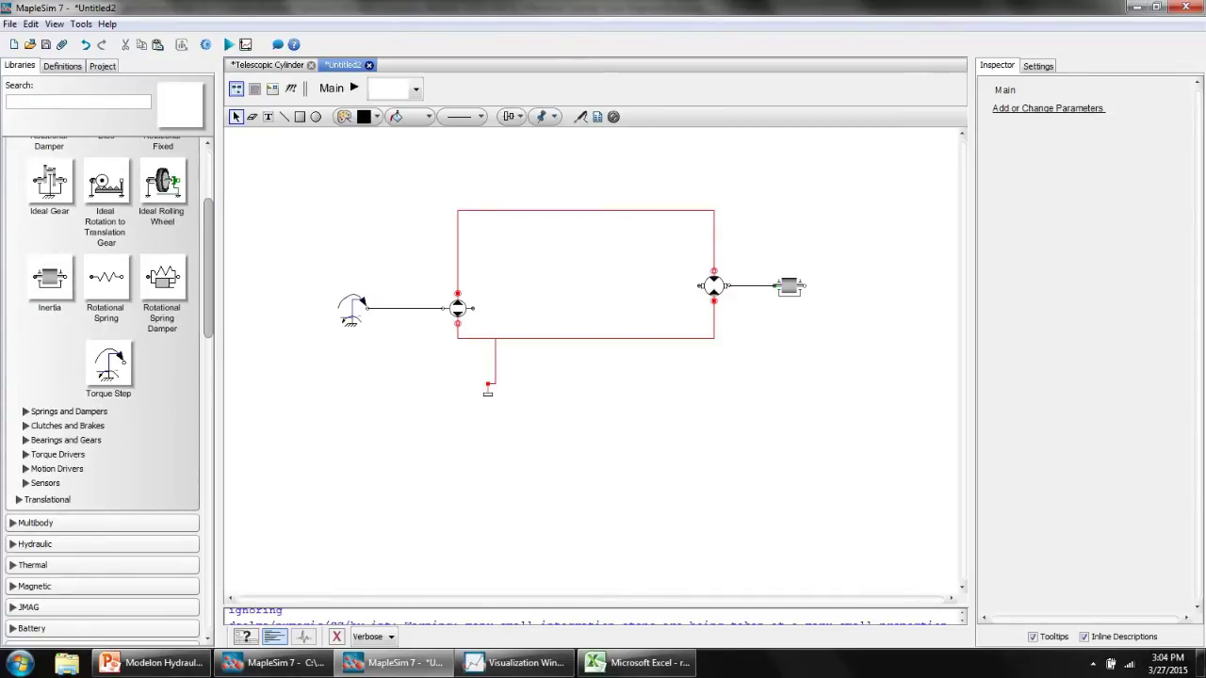
scroll(102, 377, "up", 5)
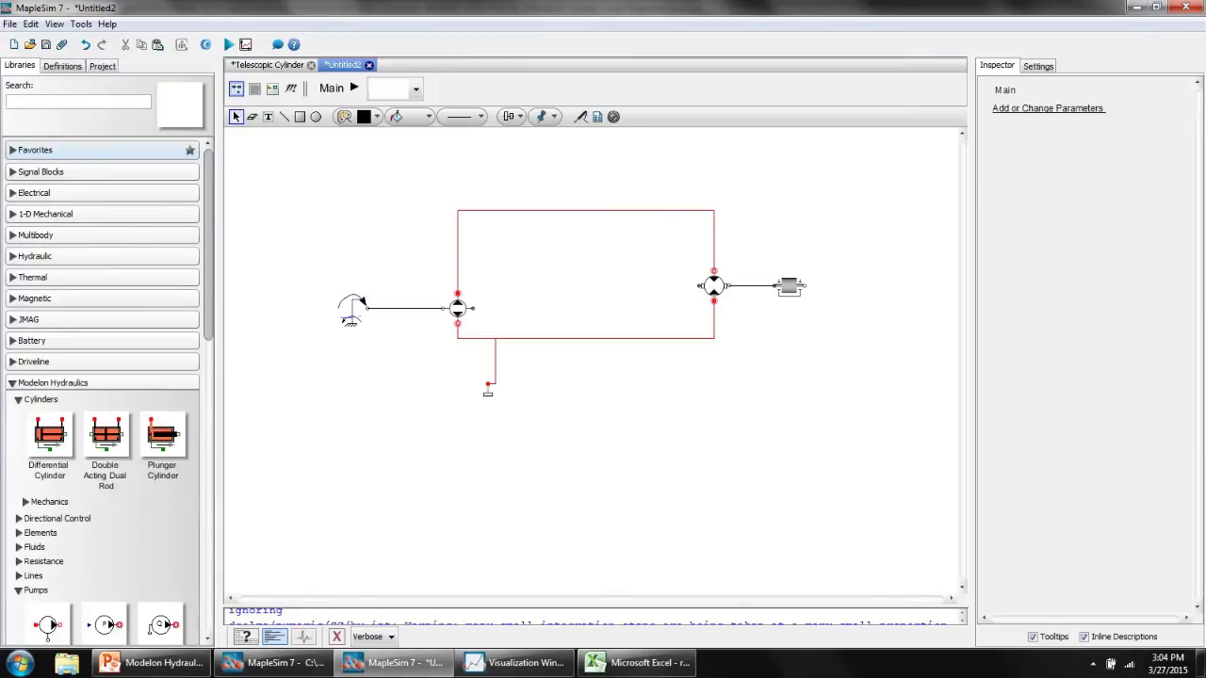
scroll(103, 377, "down", 5)
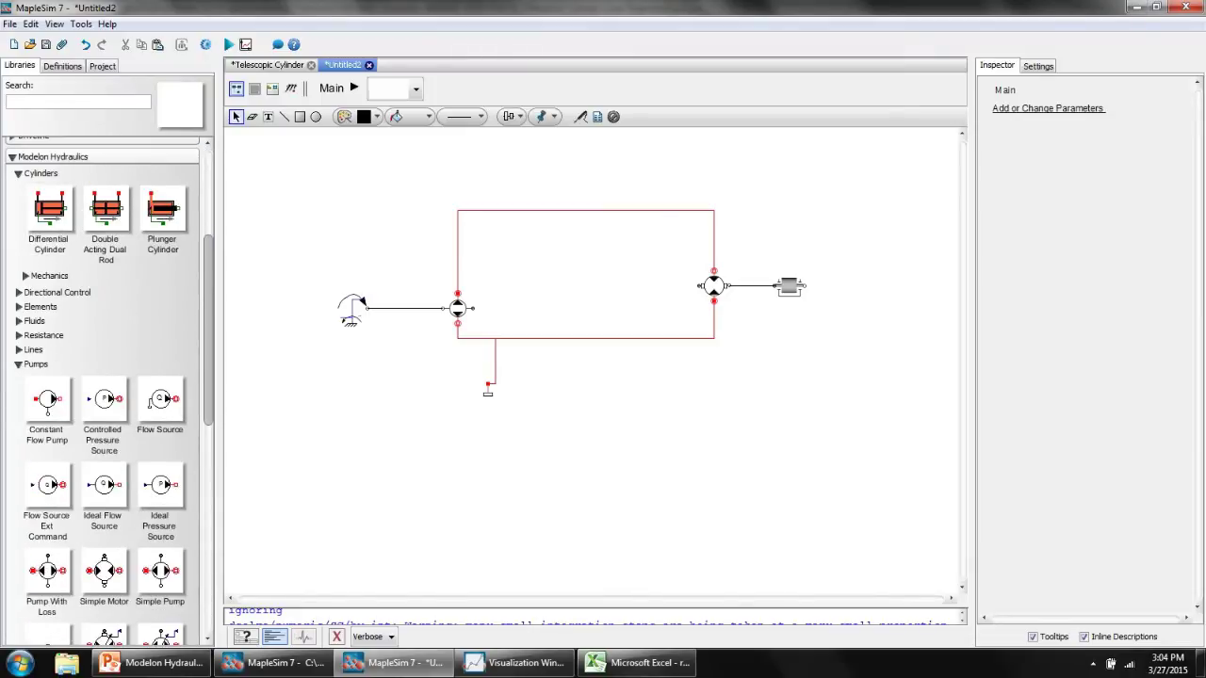
left_click(34, 321)
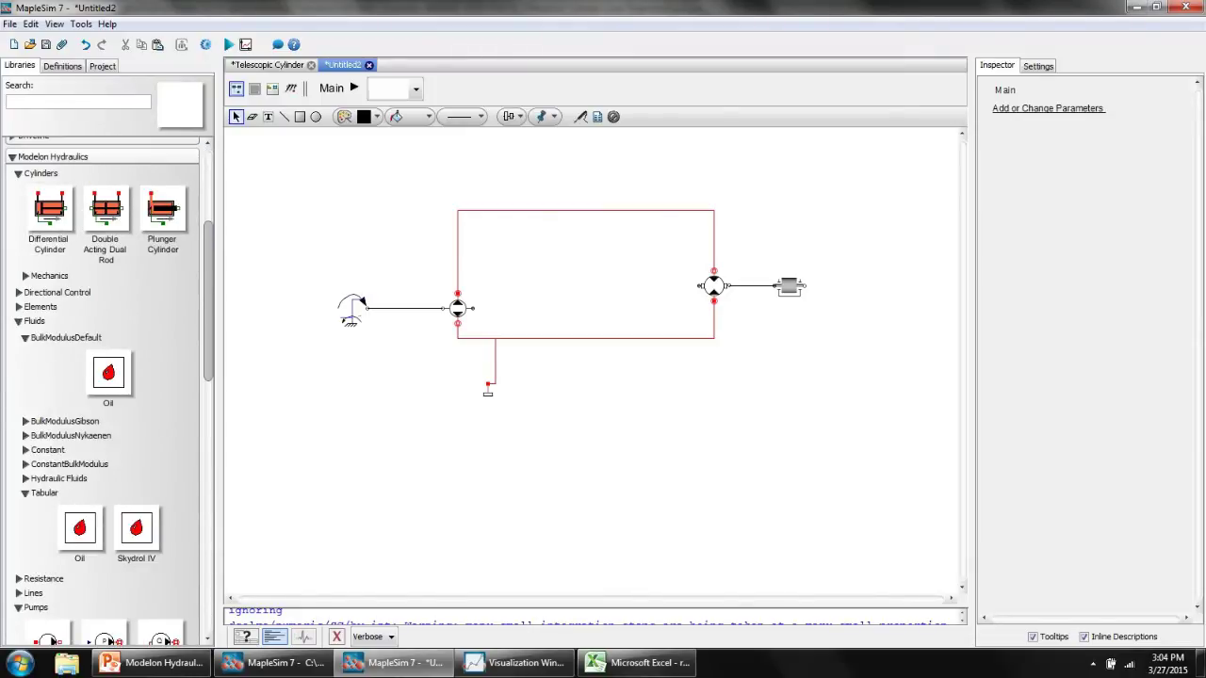
left_click(26, 450)
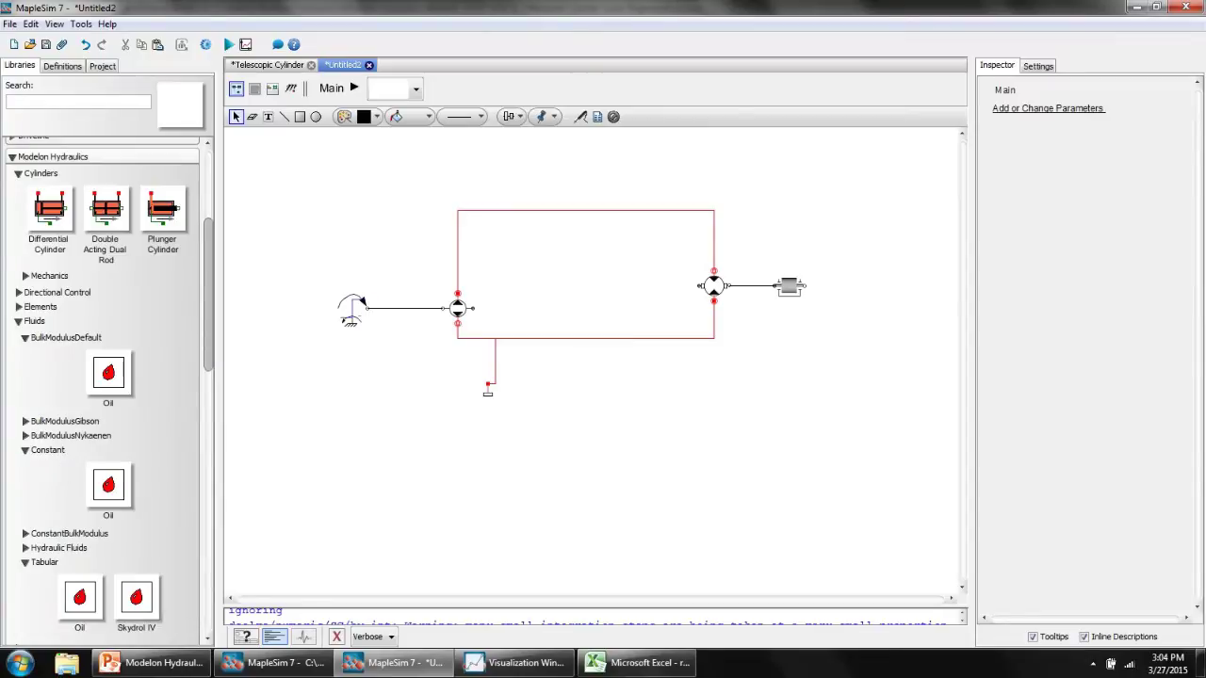
left_click_drag(109, 485, 262, 164)
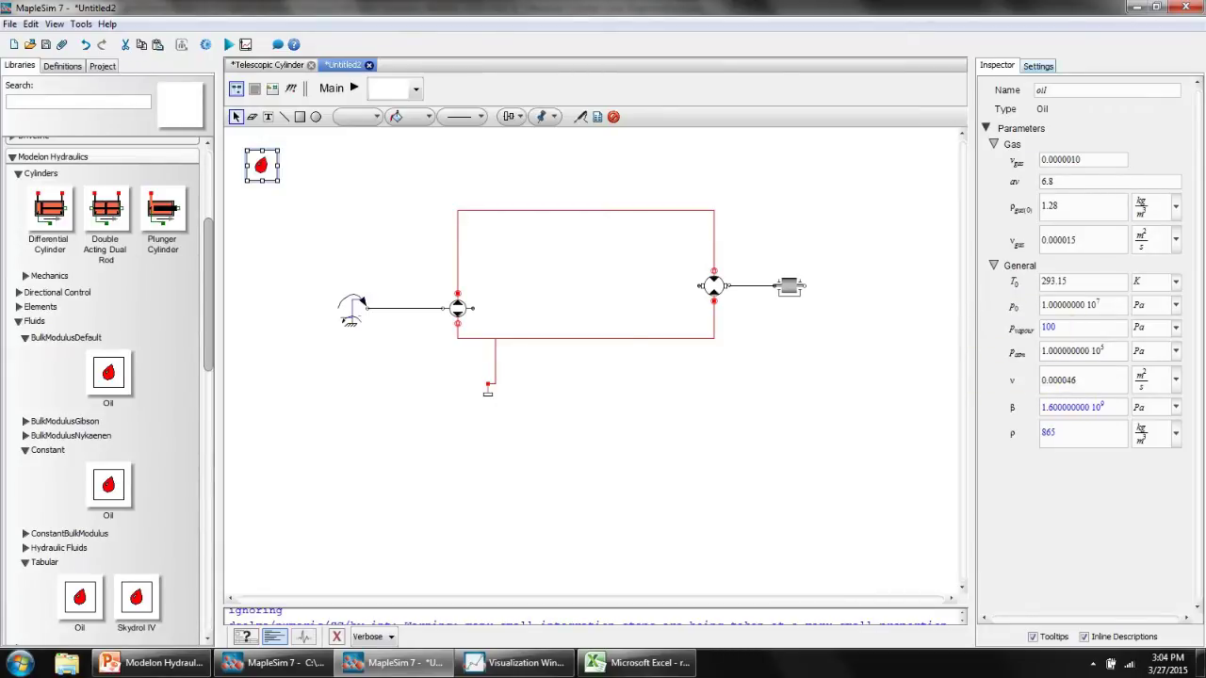
Set the simulation solver to Rosenbrock (stiff) and the variable scaling method to Maximum.
left_click(1037, 66)
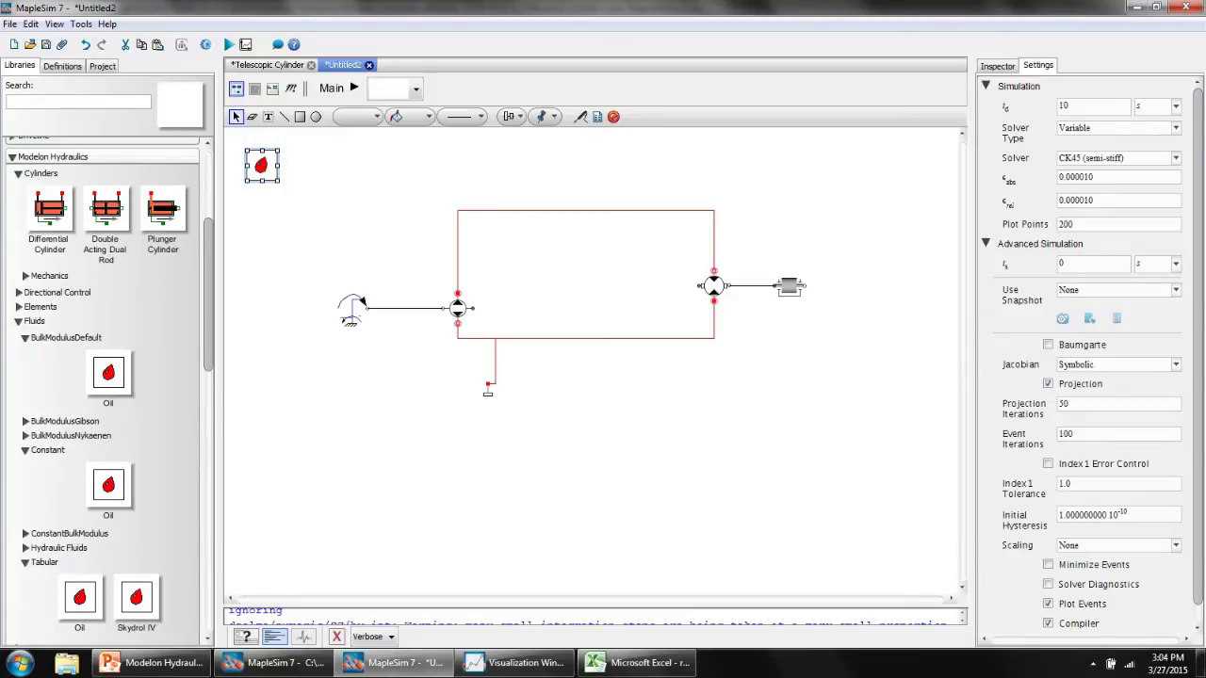
left_click(1117, 157)
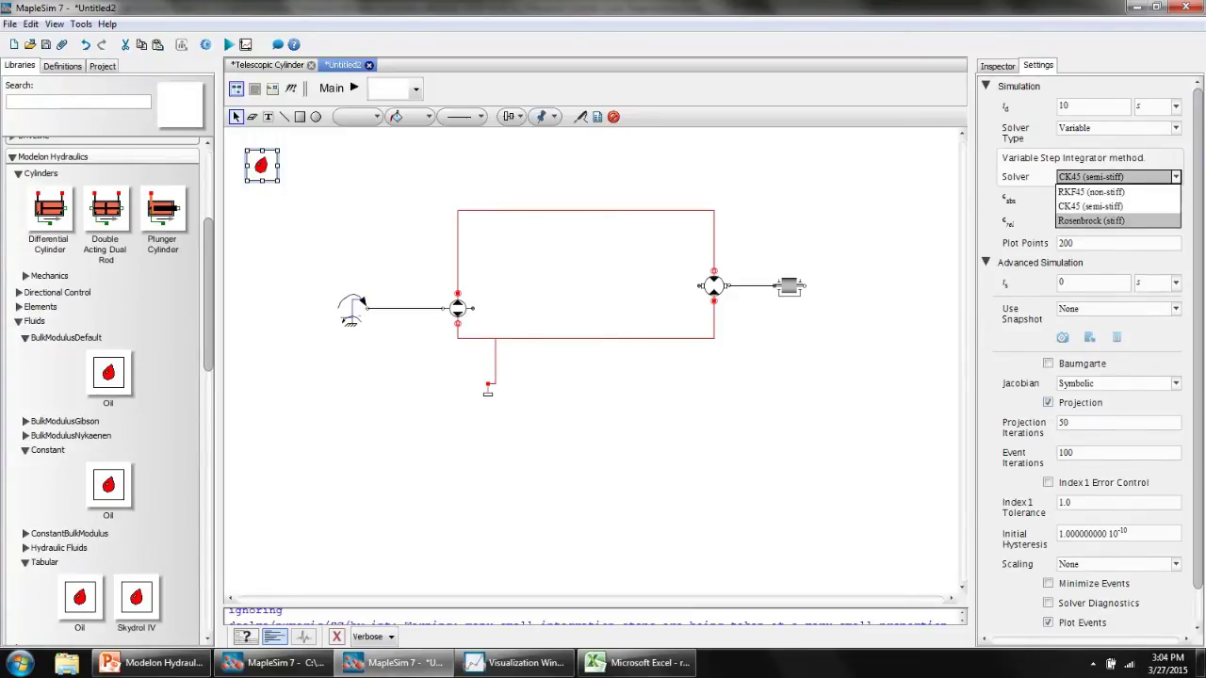
left_click(1091, 220)
scroll(1028, 377, "down", 1)
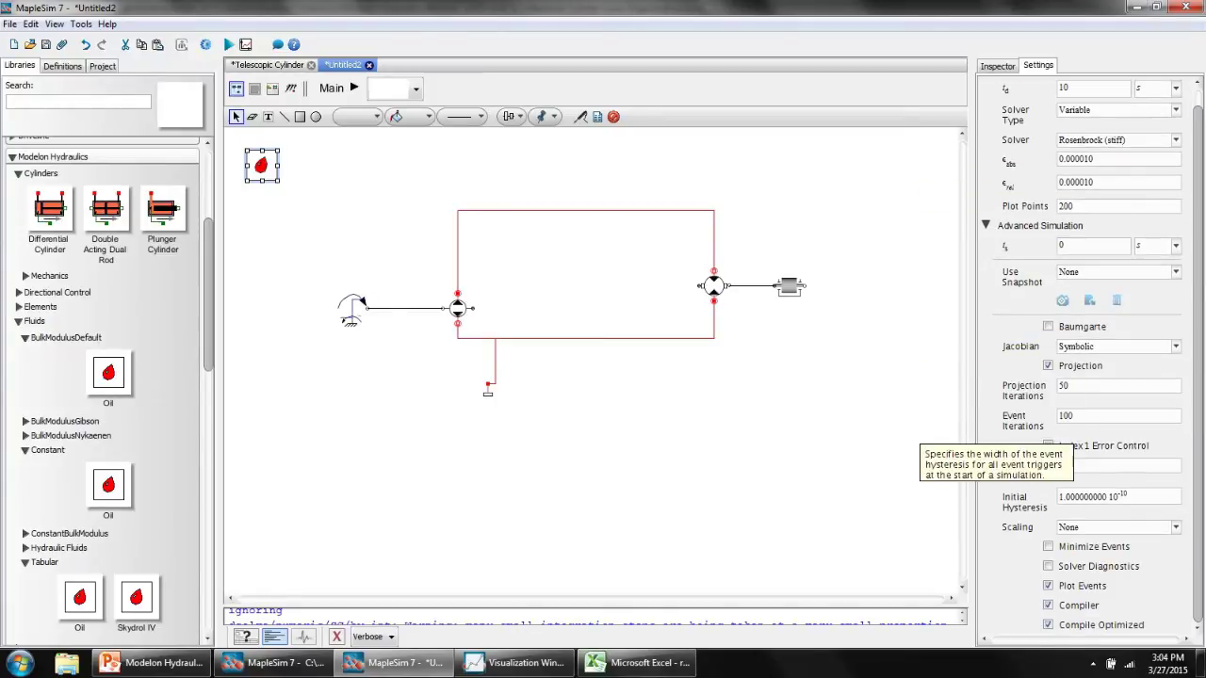
left_click(1118, 527)
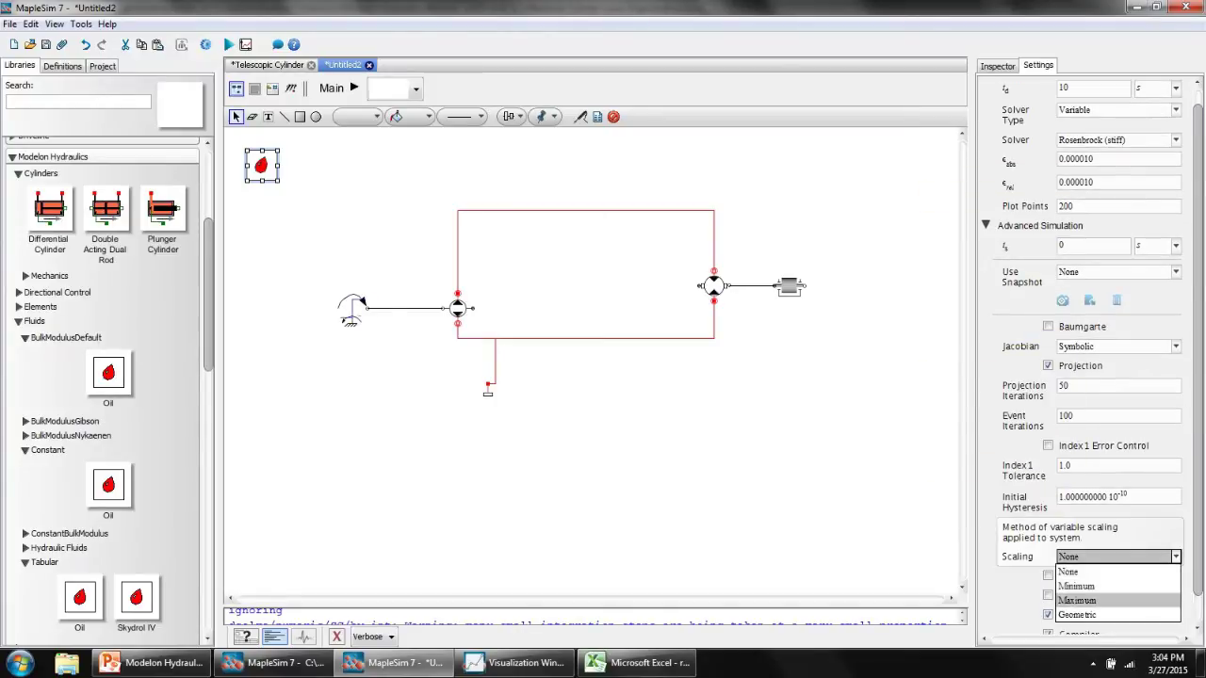
left_click(1077, 600)
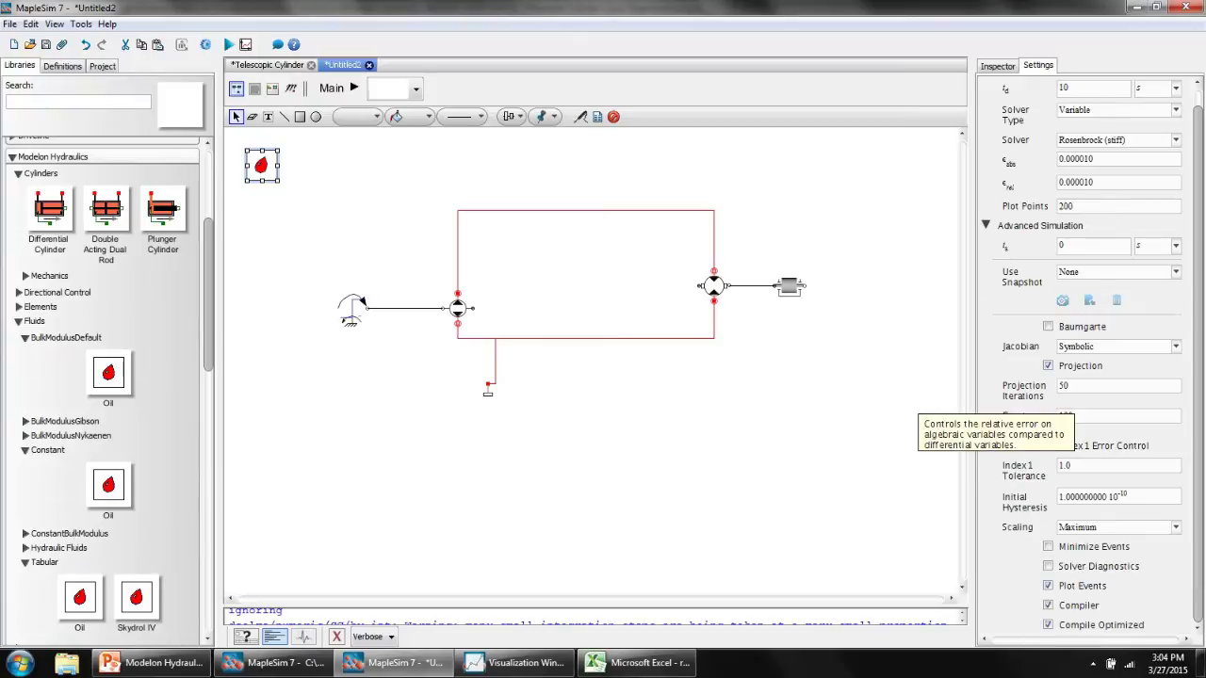
key("Escape")
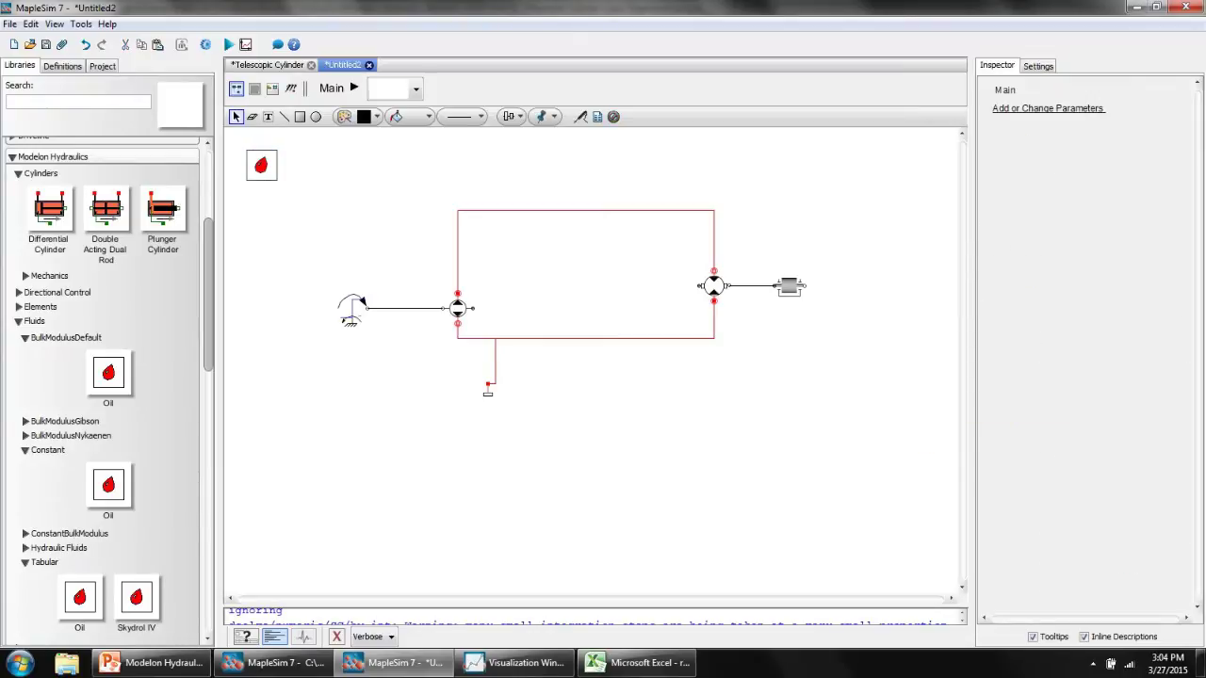
Attach a probe to the upper hydraulic line between pump and motor, measuring MassFlowRate instead of Pressure.
right_click(570, 210)
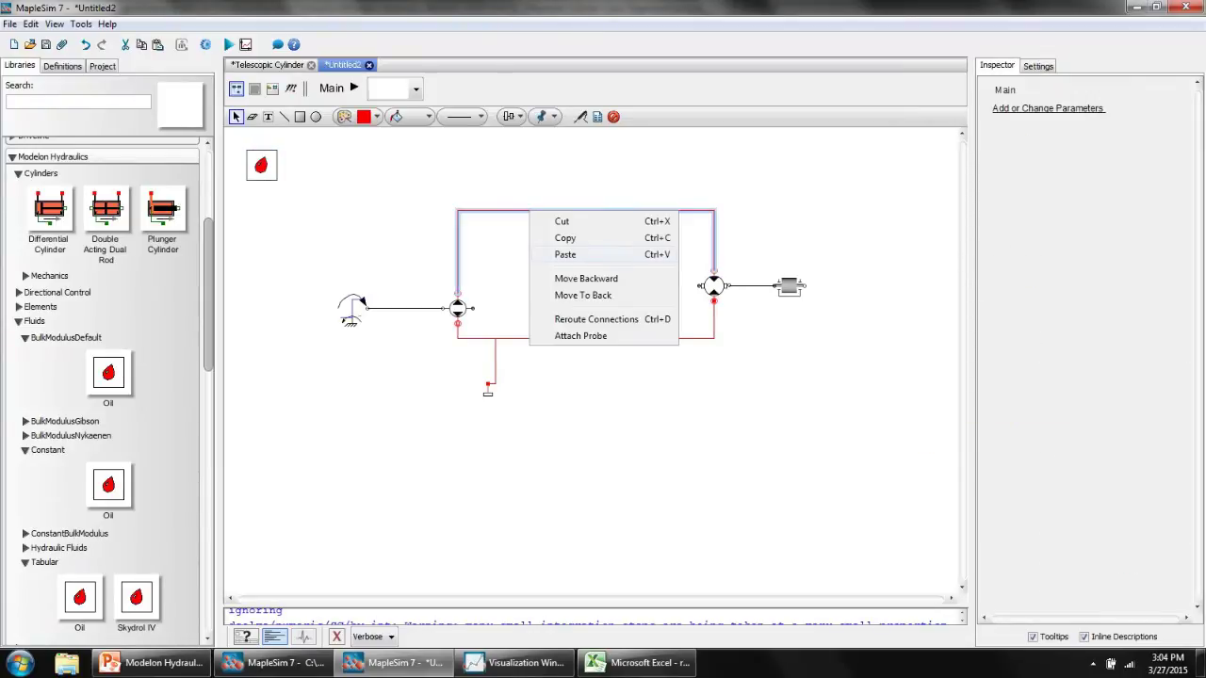
left_click(589, 408)
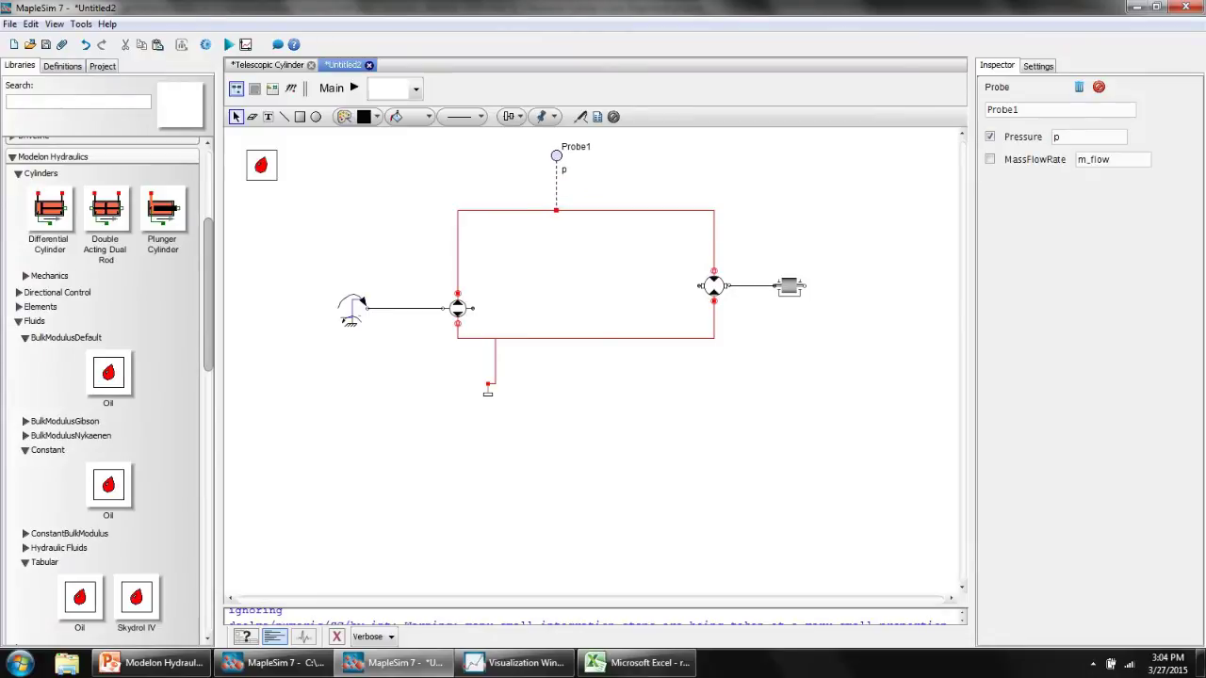
left_click(556, 156)
left_click(990, 159)
left_click(989, 137)
Attach a probe to the connection between the motor and the inertia, measuring only Speed.
right_click(759, 286)
left_click(809, 371)
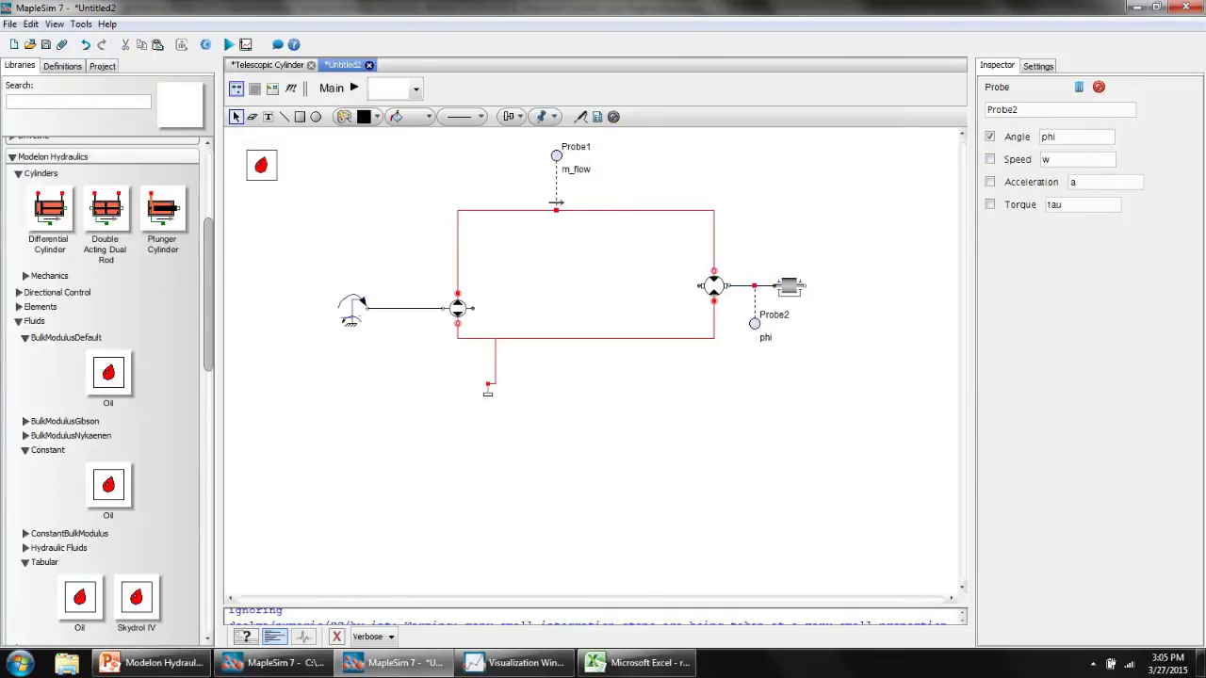
left_click(755, 323)
left_click(990, 137)
Run the simulation, review the mass flow and speed plots in a smaller results window, and return to the model.
left_click(229, 44)
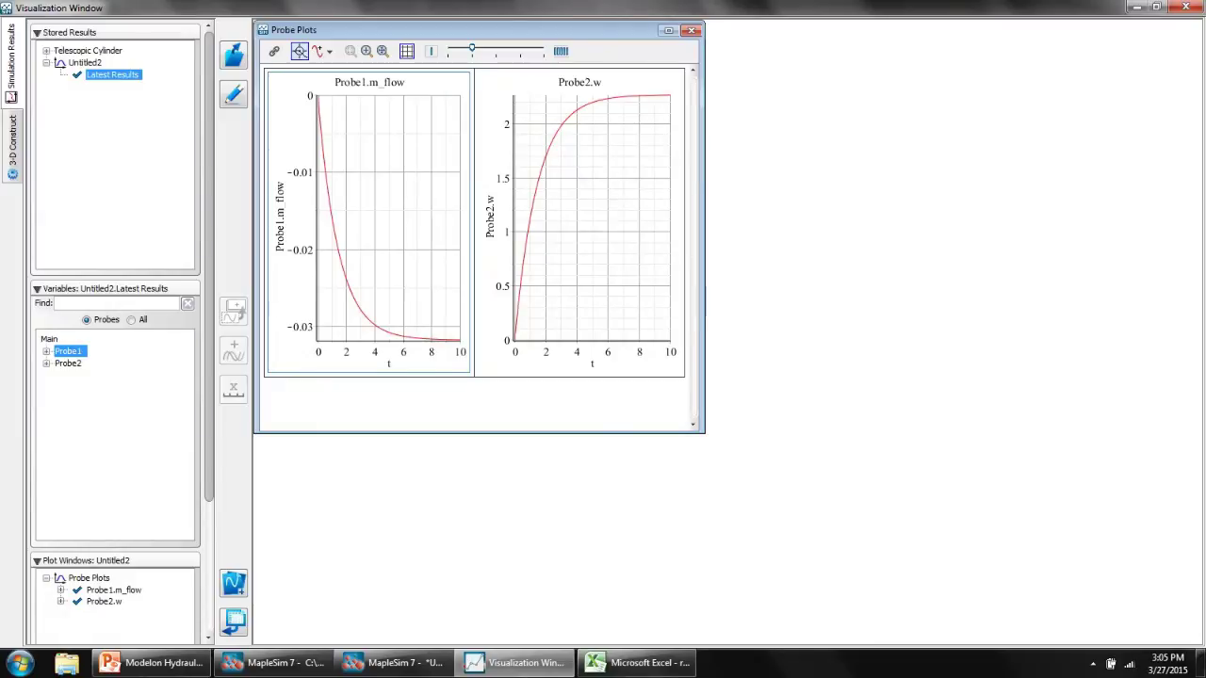
key("super+Down")
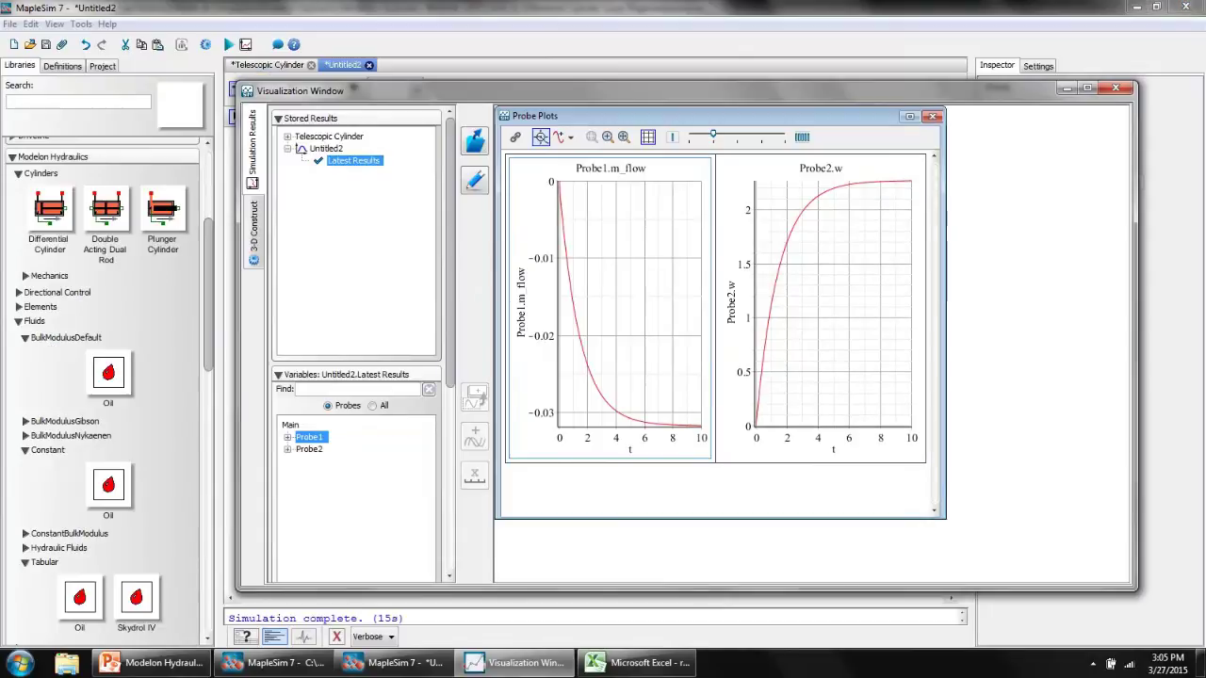
left_click_drag(687, 90, 857, 82)
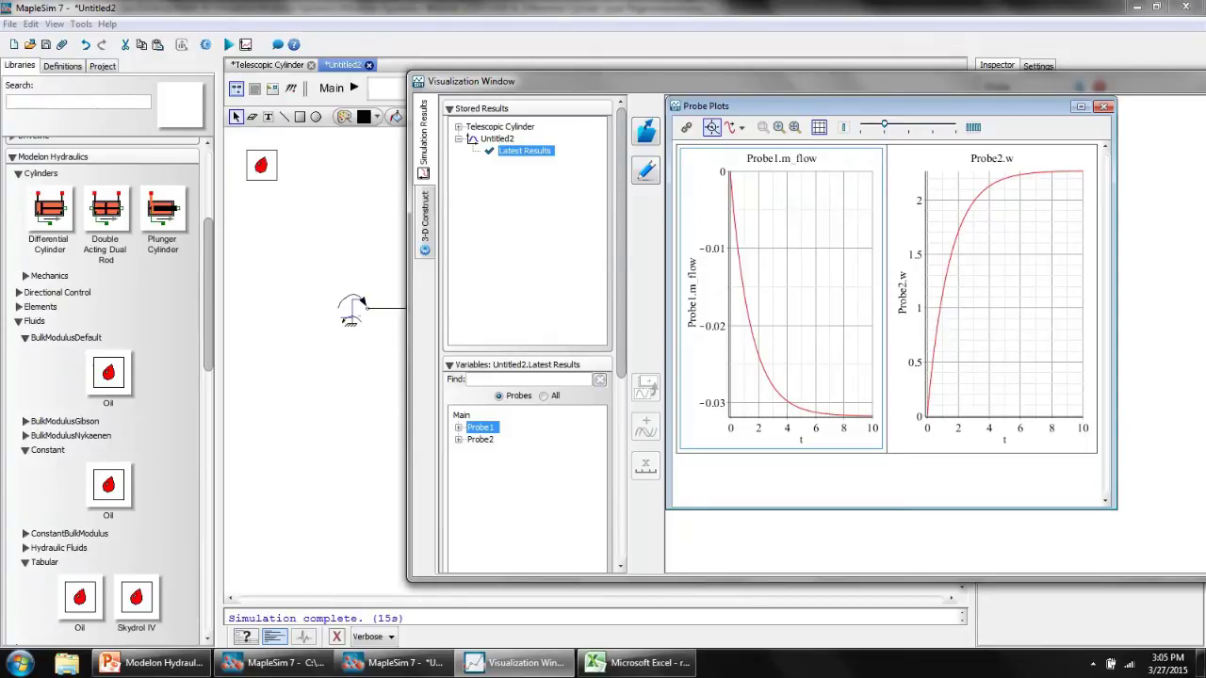
key("alt+Tab")
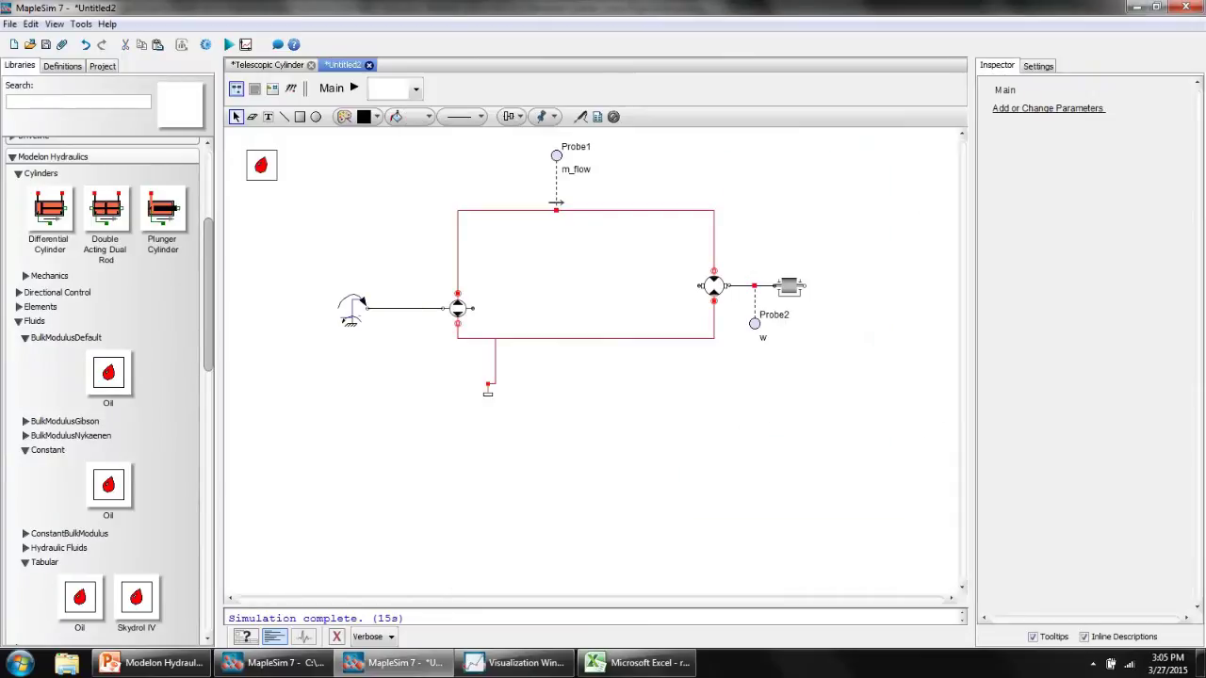
Shift the inertia slightly up and left and connect an Ideal Rotation to Translation Gear to its right flange.
left_click_drag(790, 285, 774, 278)
left_click(18, 321)
left_click(18, 362)
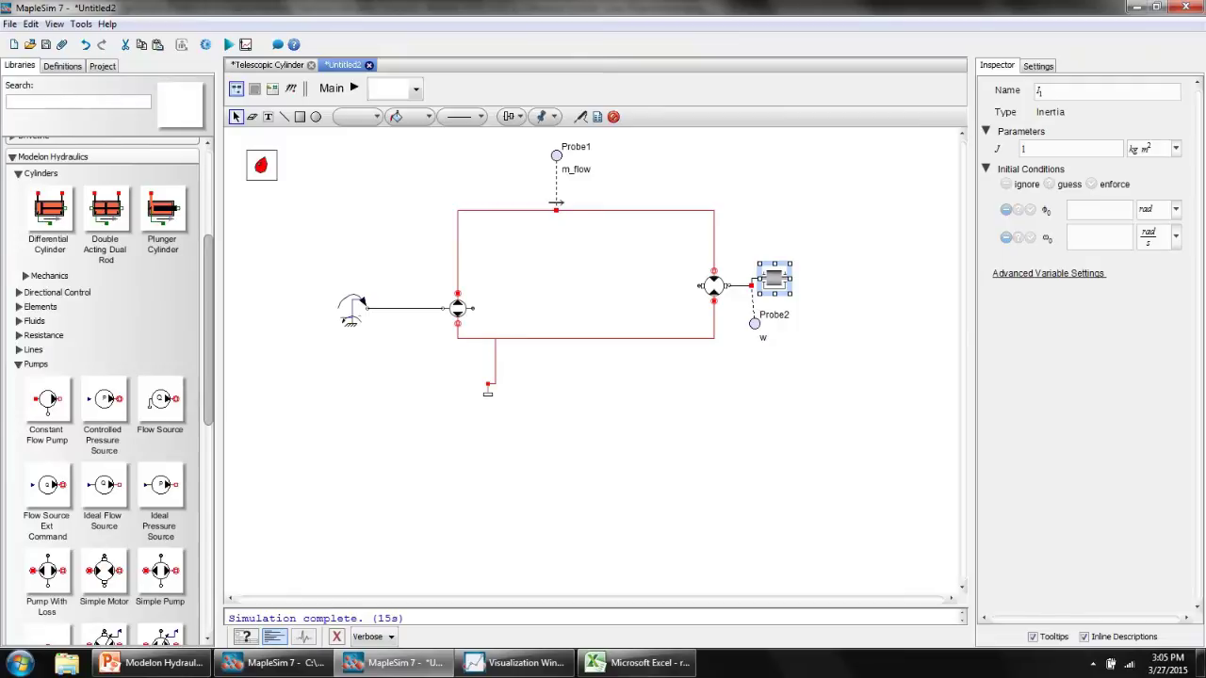
left_click(18, 173)
scroll(104, 377, "up", 3)
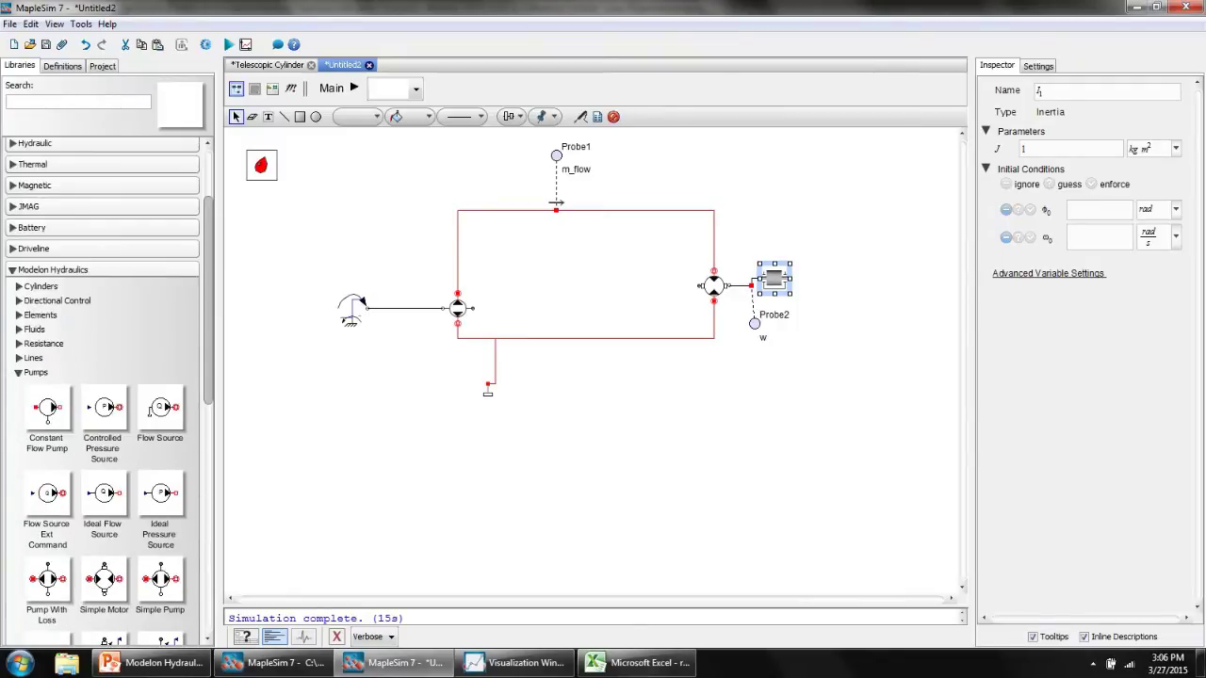
scroll(104, 377, "up", 2)
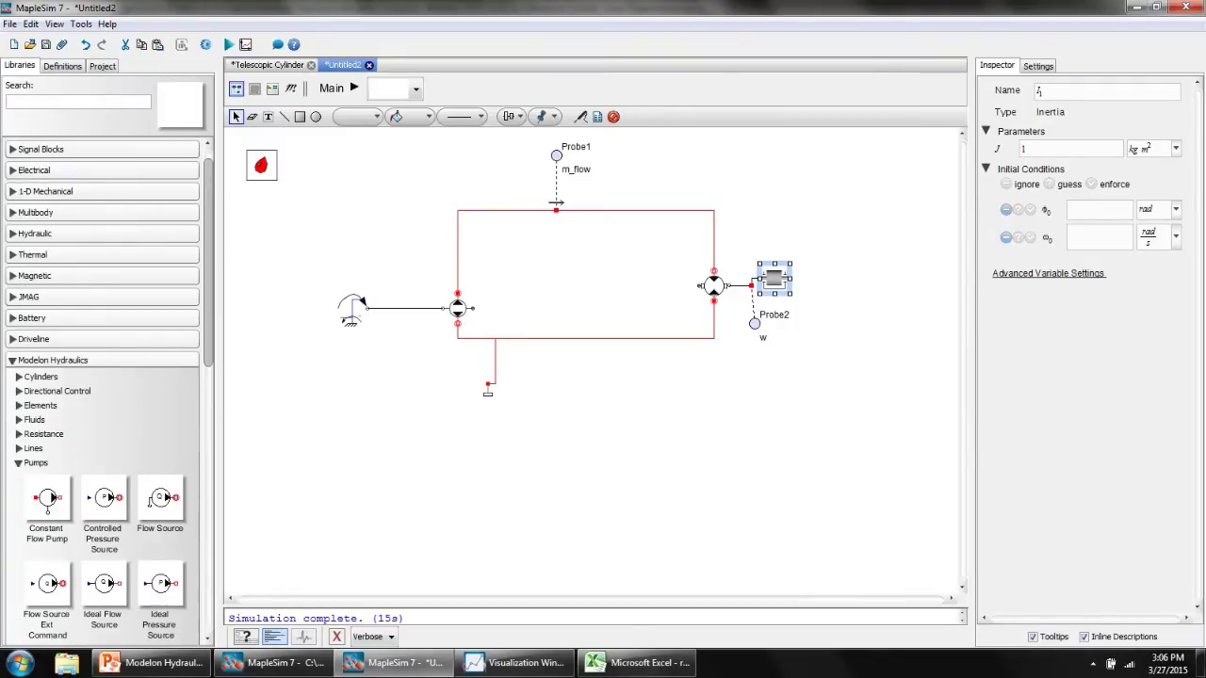
left_click(13, 213)
left_click(13, 213)
left_click(13, 191)
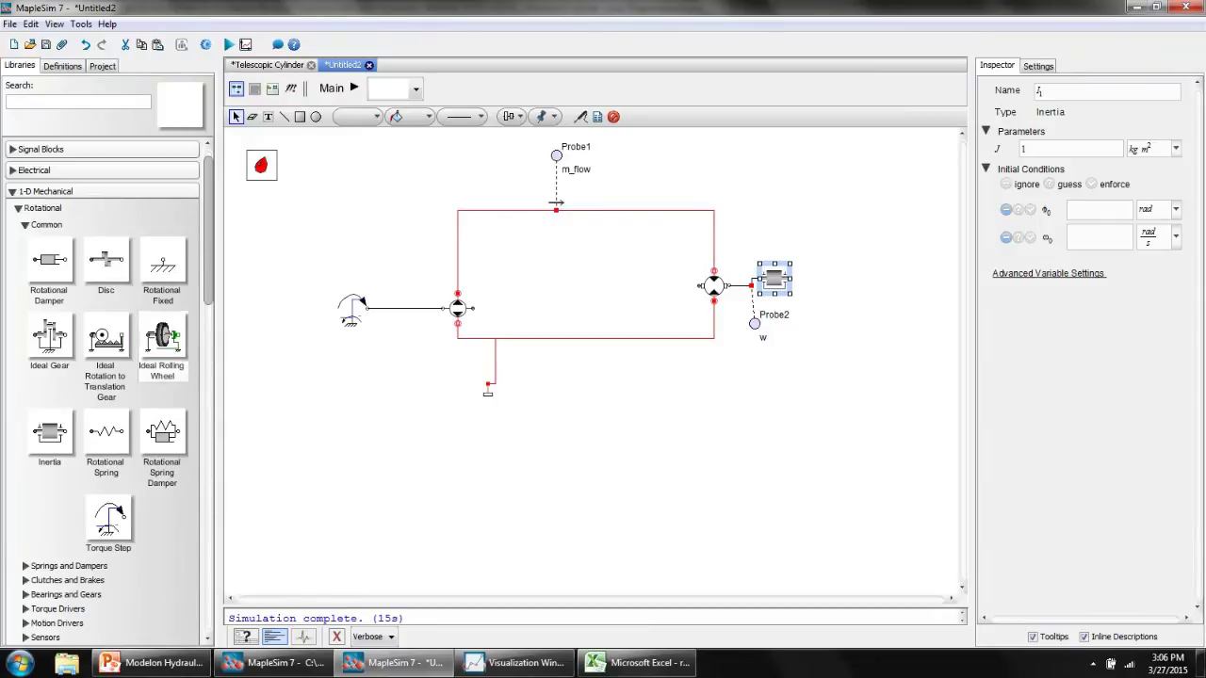
left_click(106, 354)
left_click_drag(105, 354, 835, 278)
left_click(789, 278)
left_click(820, 285)
Add a Multibody Fixed Frame below and right of the gear, rotated counterclockwise so its port faces up.
scroll(105, 395, "down", 4)
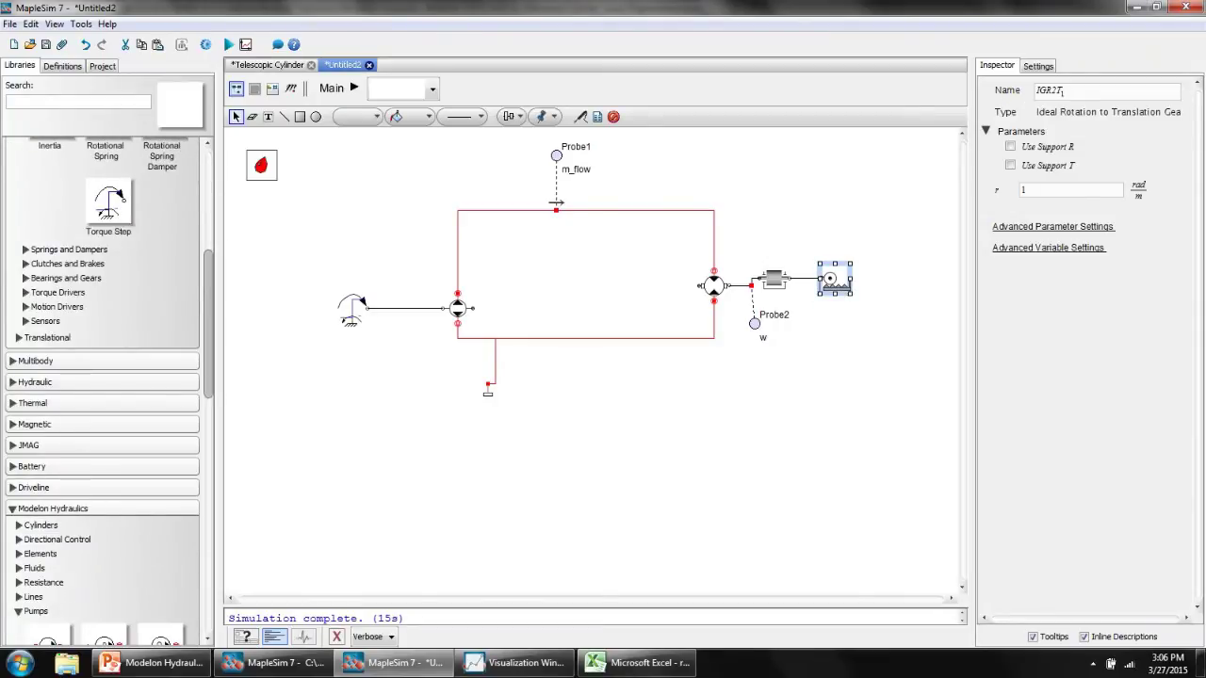
left_click(12, 361)
left_click_drag(47, 411, 896, 353)
right_click(865, 362)
left_click(940, 470)
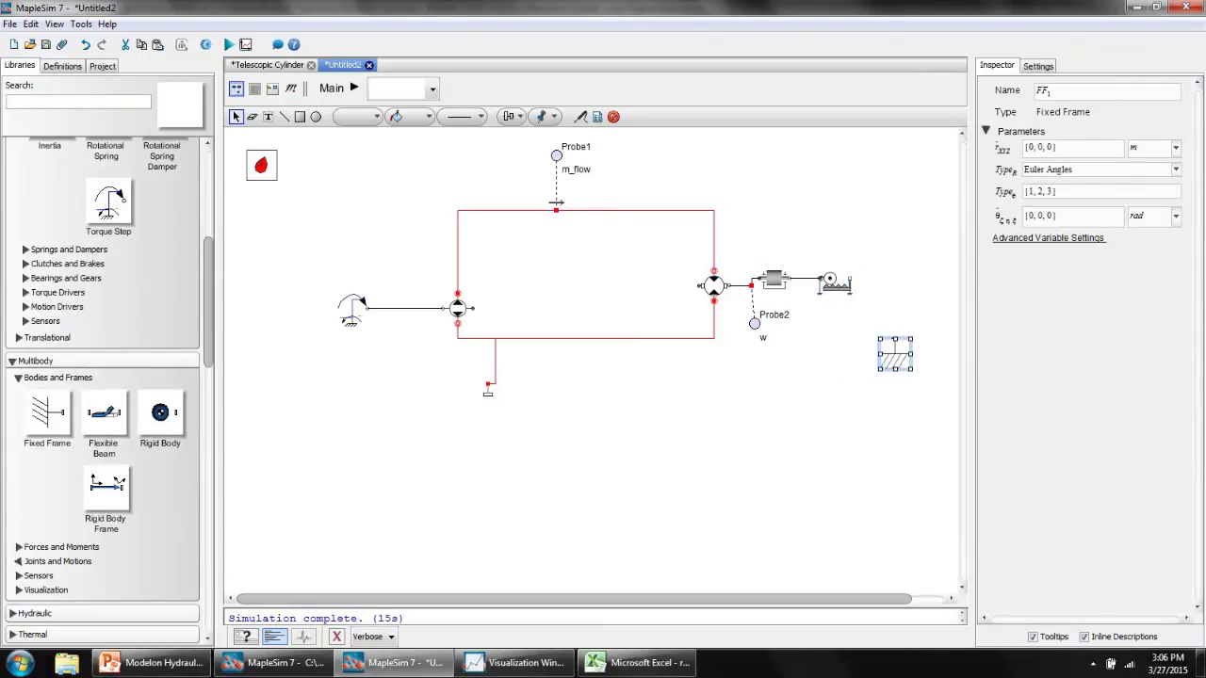
Add a Prismatic joint rotated counterclockwise, connect its lower end to the fixed frame, and align it directly above the frame.
left_click(57, 562)
left_click_drag(160, 552, 910, 285)
right_click(912, 290)
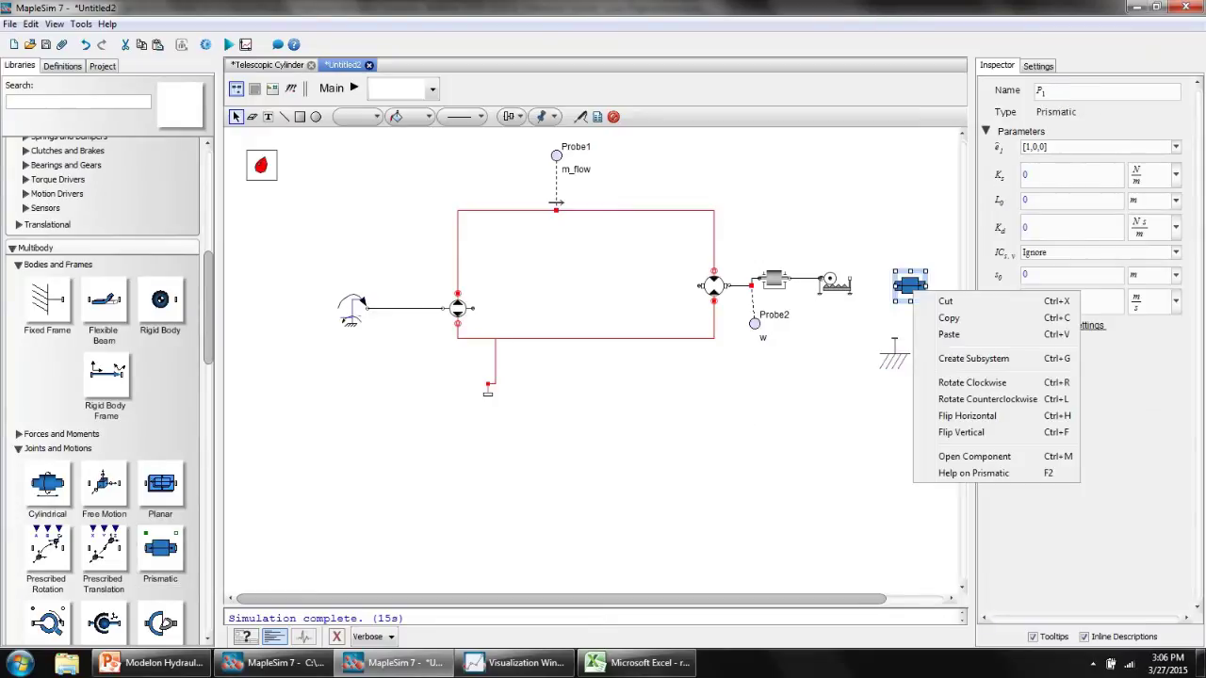
left_click(988, 398)
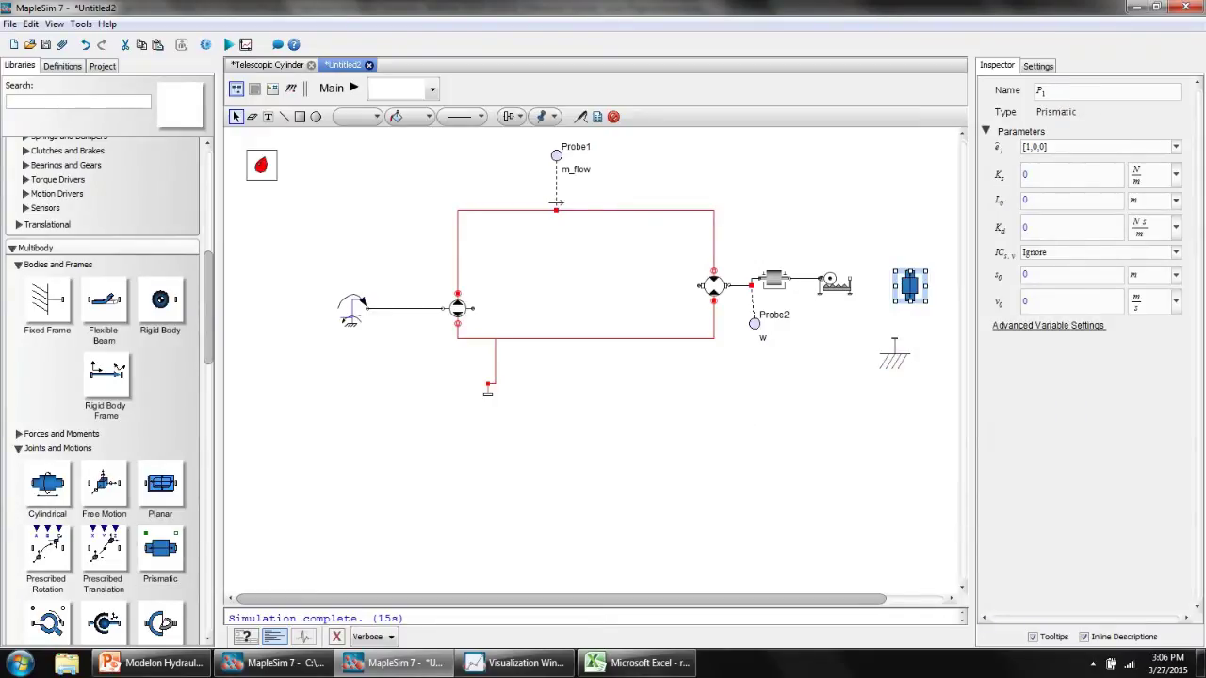
key("Escape")
left_click(909, 301)
left_click(895, 338)
left_click_drag(909, 286, 894, 294)
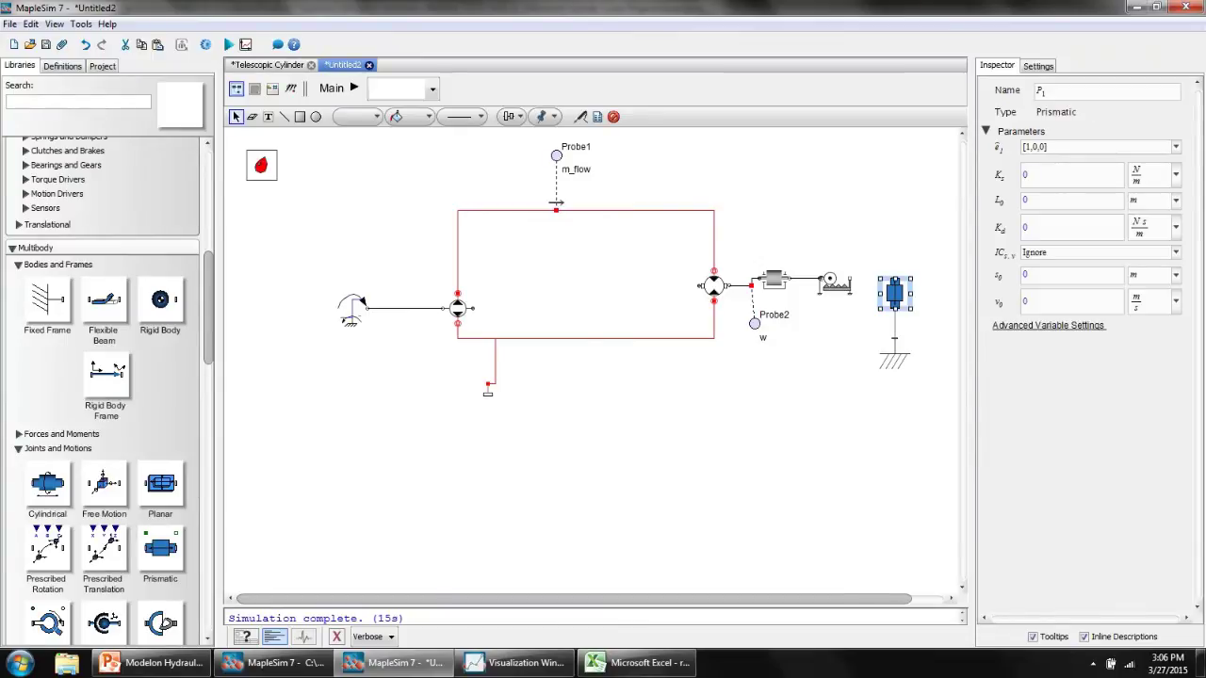
Attach a Rigid Body to the prismatic joint's upper end and connect the gear's translational flange to the joint's upper flange.
left_click(1093, 147)
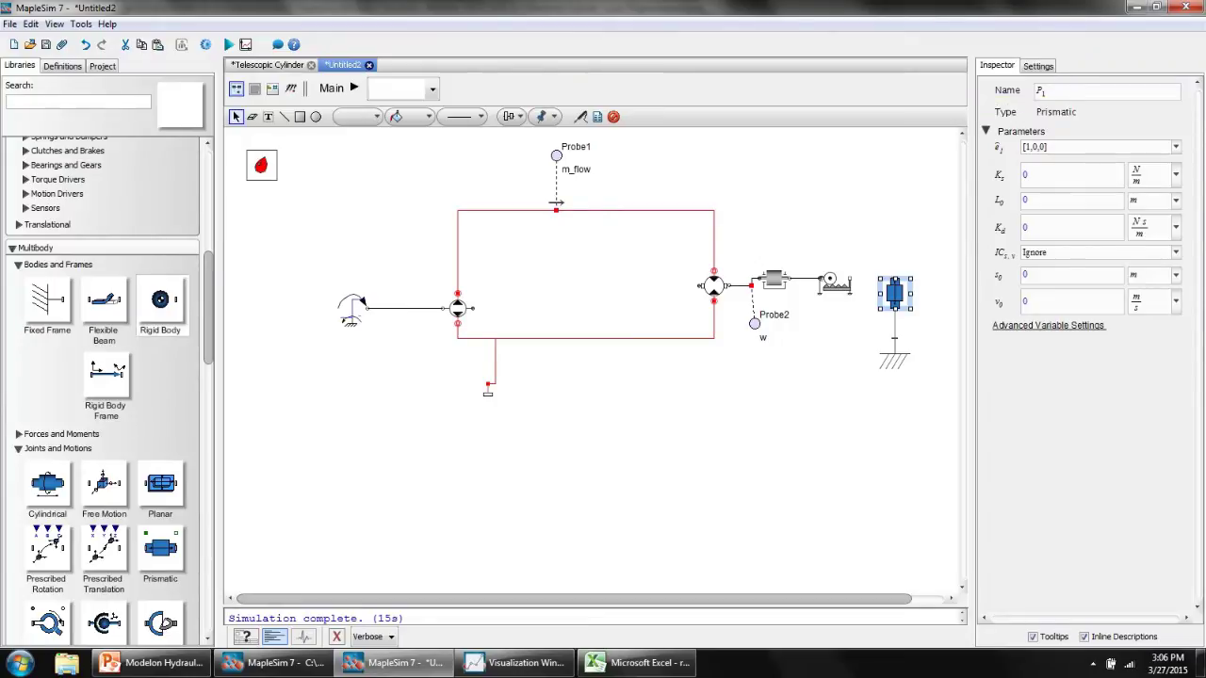
mouse_move(956, 135)
left_mouse_down()
mouse_move(849, 218)
mouse_move(894, 276)
left_mouse_up()
left_click(865, 217)
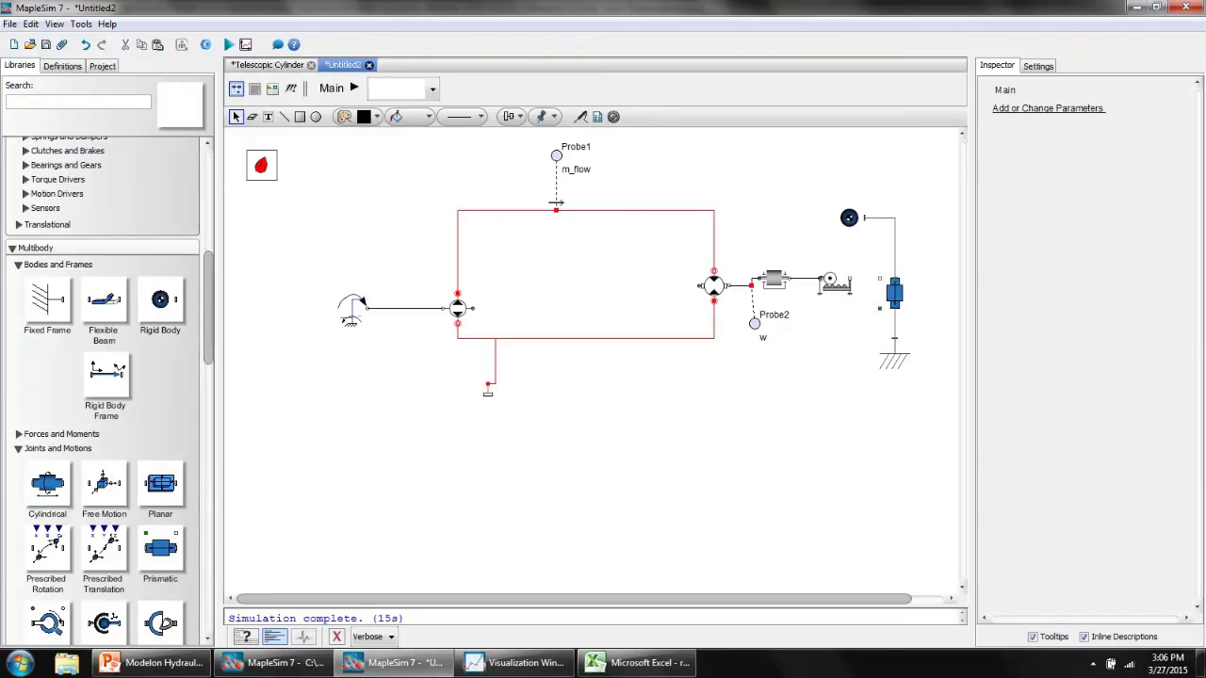
left_click_drag(849, 217, 879, 225)
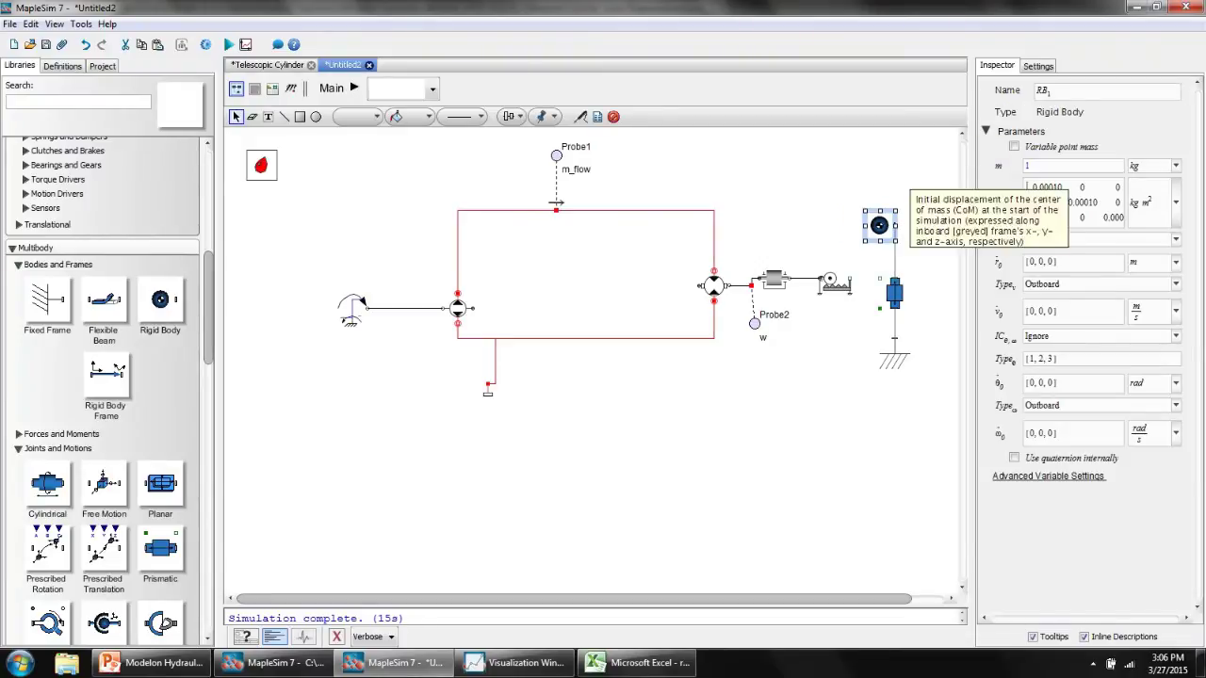
key("Escape")
left_click_drag(850, 280, 879, 280)
Attach a probe to the rigid body's connection line, measuring component 1 of Length and Speed.
right_click(894, 227)
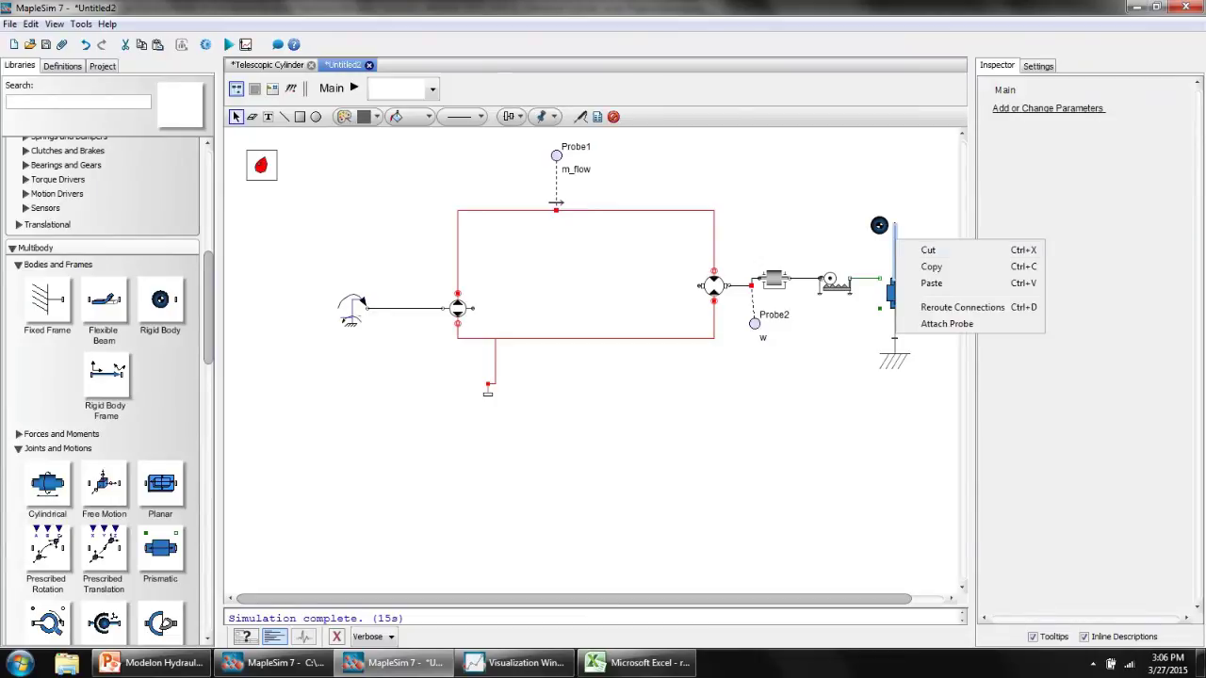
left_click(943, 325)
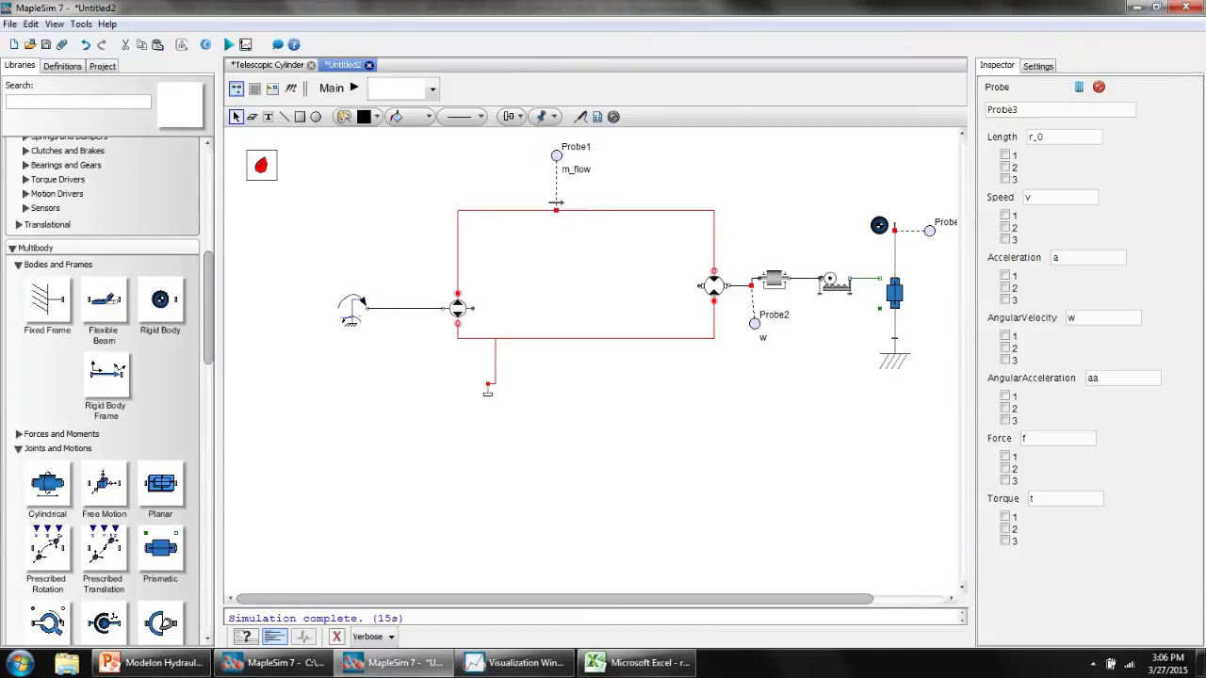
left_click(1005, 215)
Run the simulation, maximize the results window, move the 3-D playback off the plots, and examine the rigid body's position and speed plots.
key("F5")
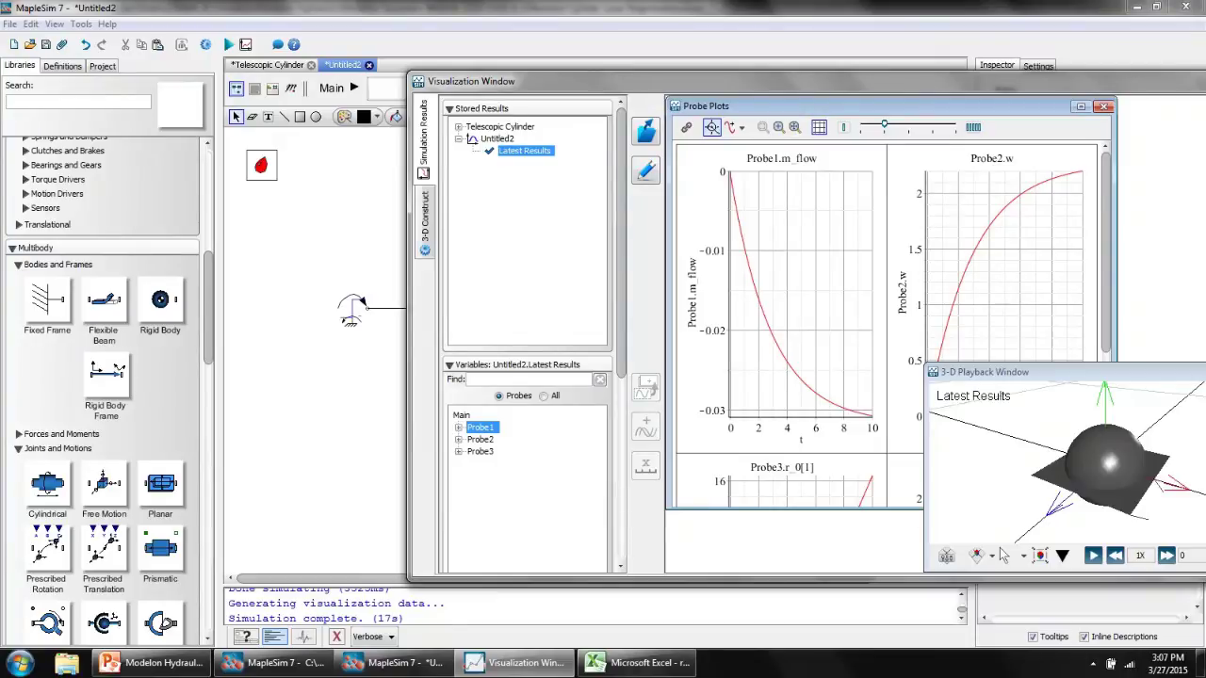
left_click_drag(754, 81, 531, 91)
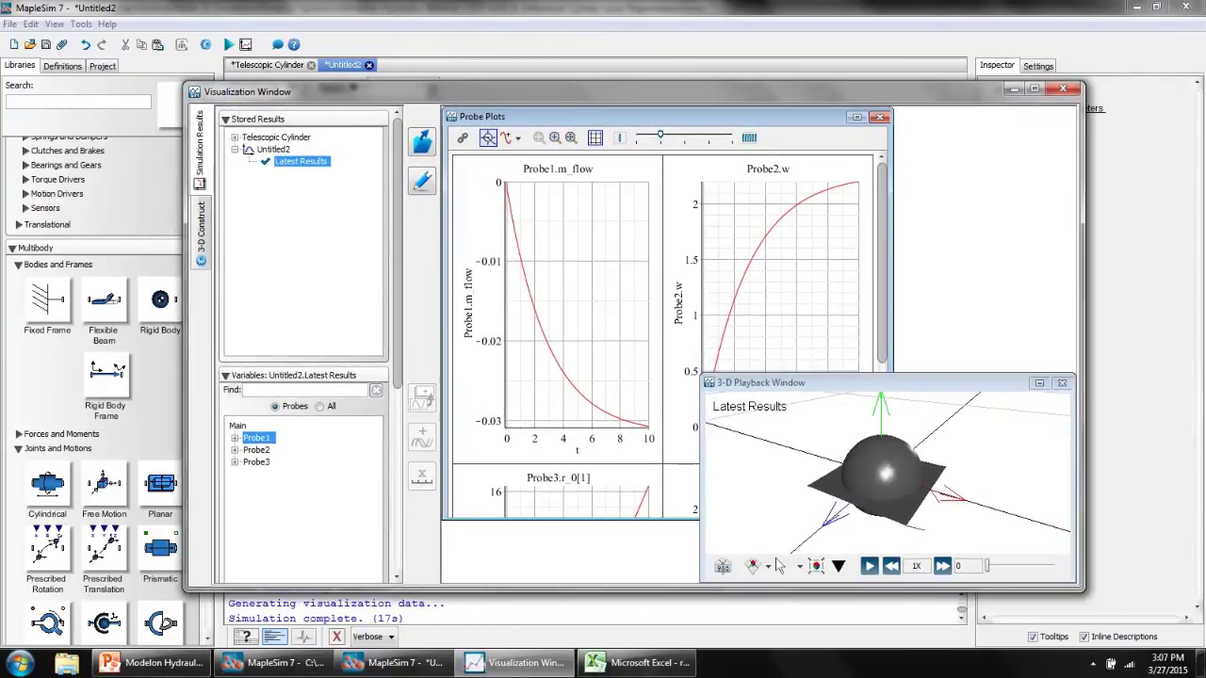
key("super+Up")
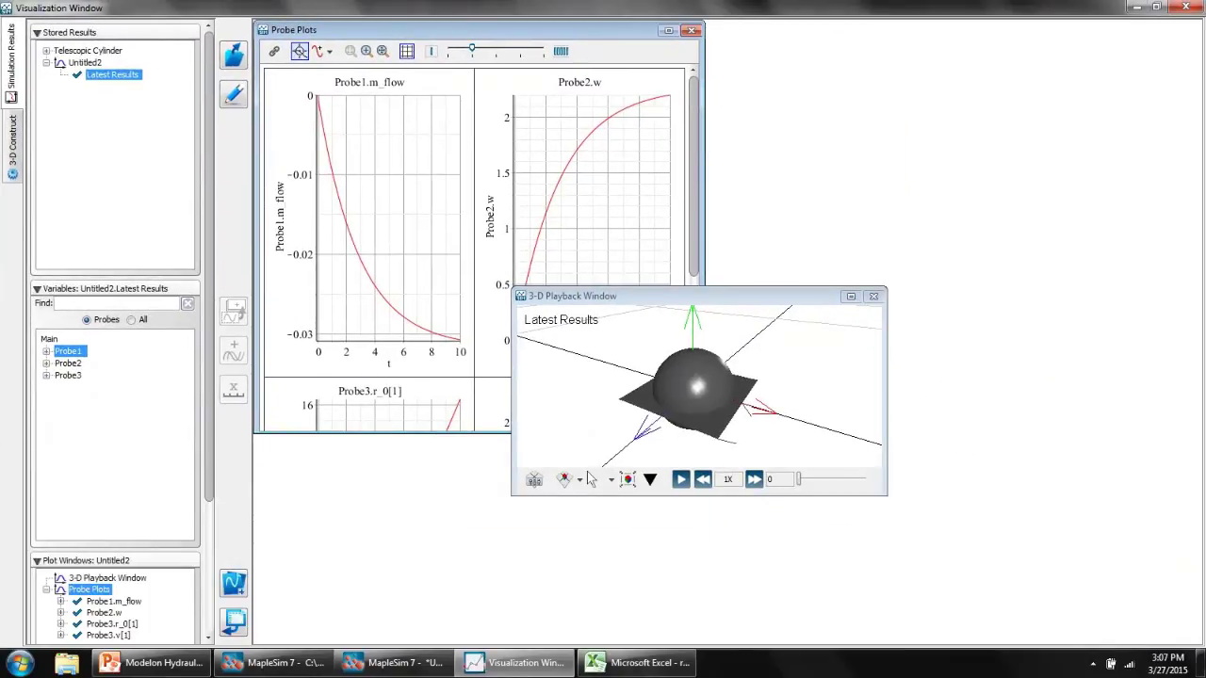
left_click(108, 578)
left_click_drag(688, 293, 983, 184)
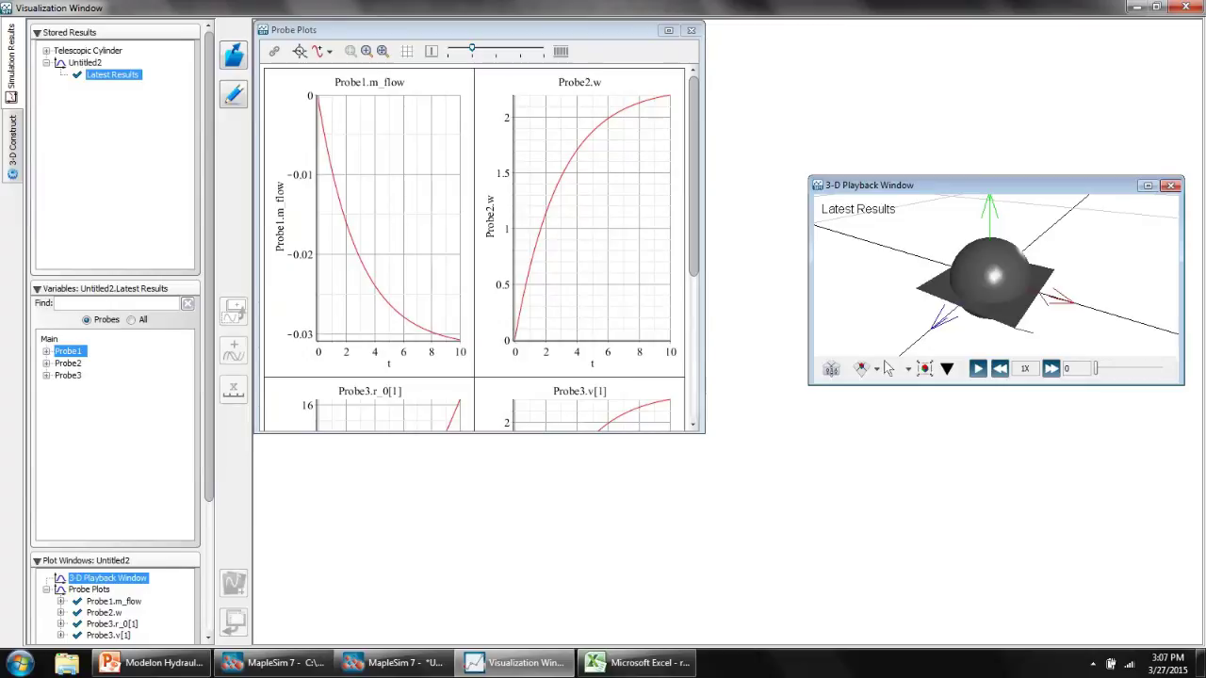
scroll(482, 247, "down", 4)
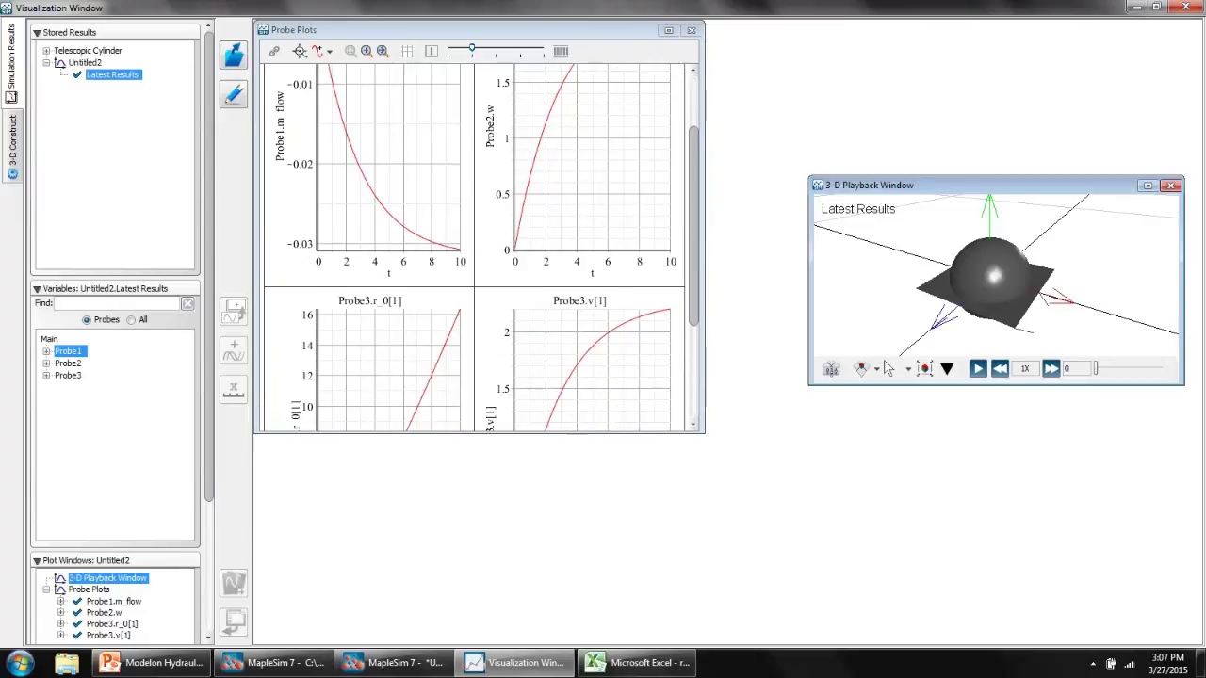
scroll(481, 247, "down", 1)
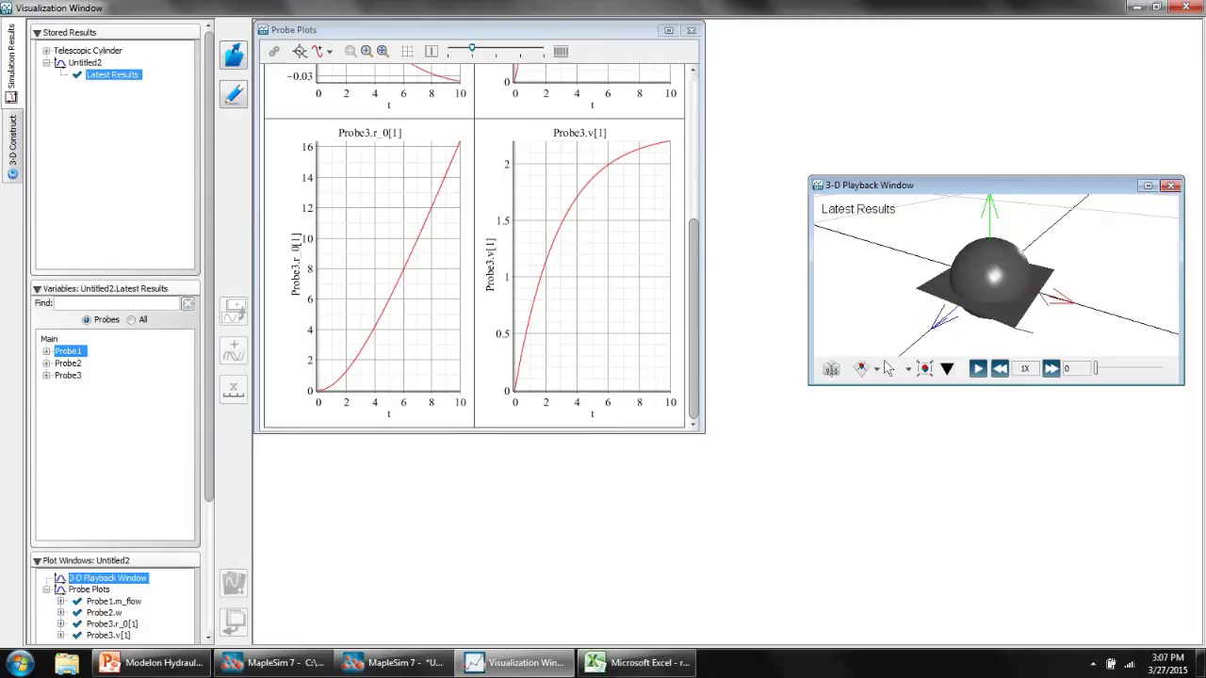
Enlarge the 3-D playback window, zoom out around the rigid body, and play the motion animation.
left_click_drag(989, 185, 601, 122)
left_click_drag(794, 322, 1080, 546)
scroll(750, 325, "down", 5)
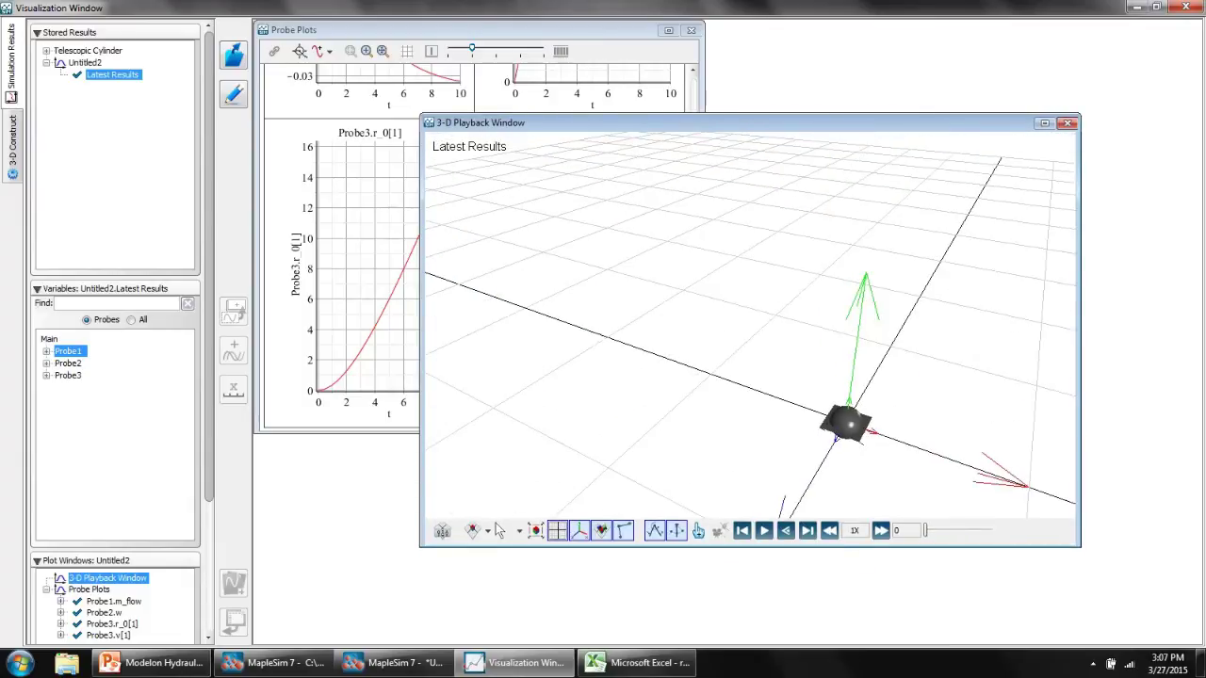
left_click_drag(846, 424, 749, 286)
scroll(759, 398, "down", 3)
key("space")
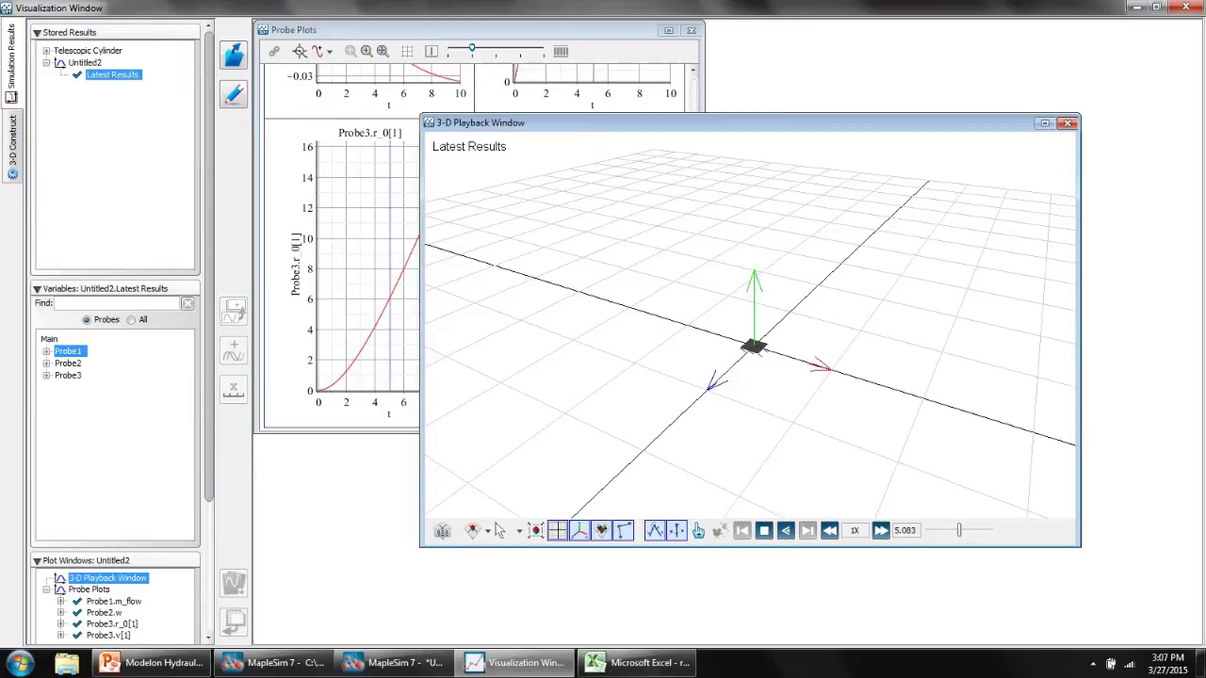
Switch from the results back to the Untitled2 model and set the prismatic joint's translation axis to [0,1,0].
key("space")
scroll(750, 326, "down", 1)
left_click(273, 663)
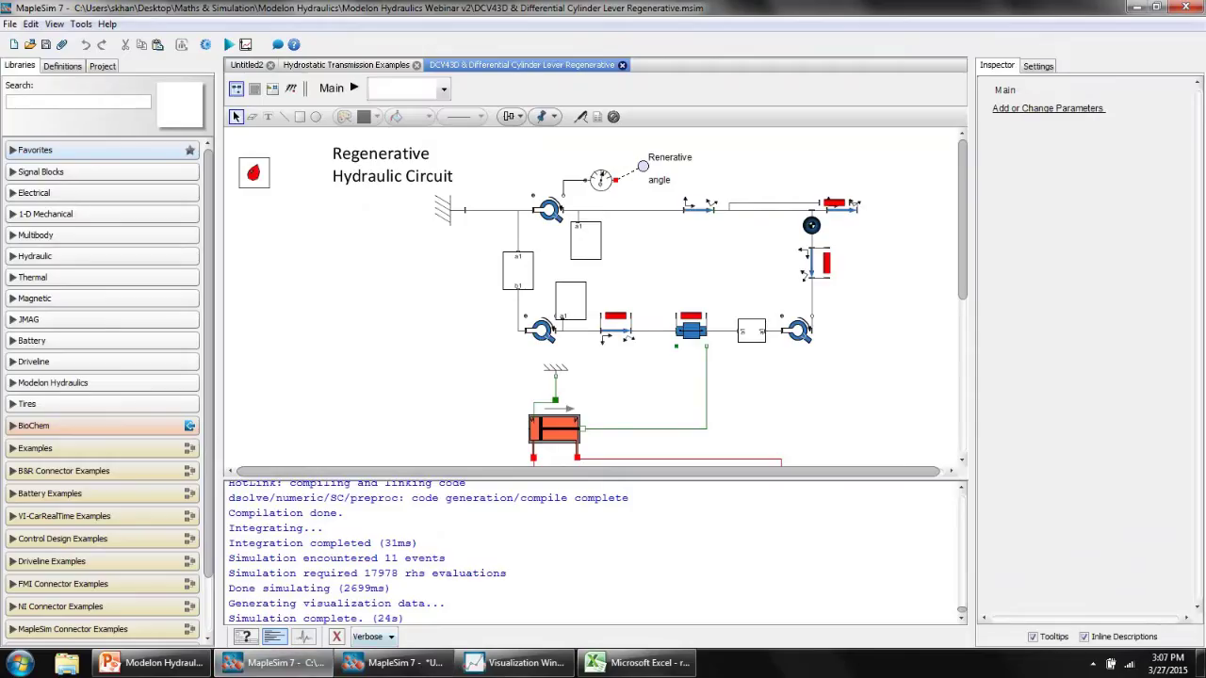
left_click(400, 663)
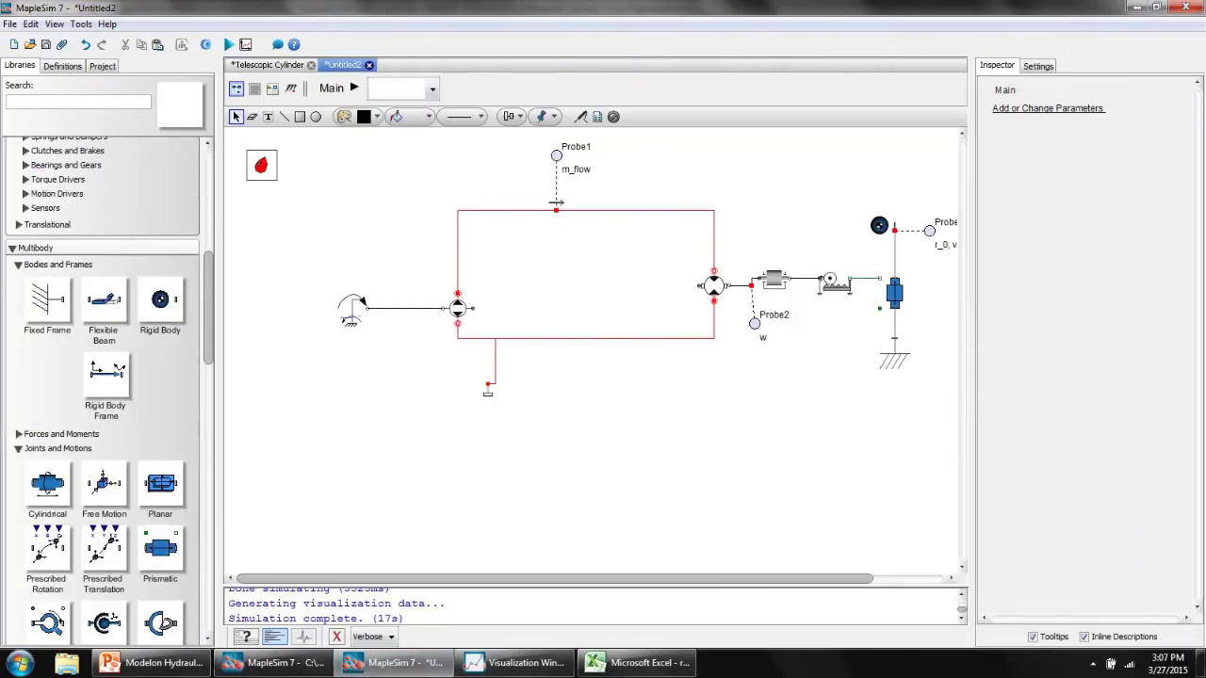
left_click_drag(554, 578, 626, 577)
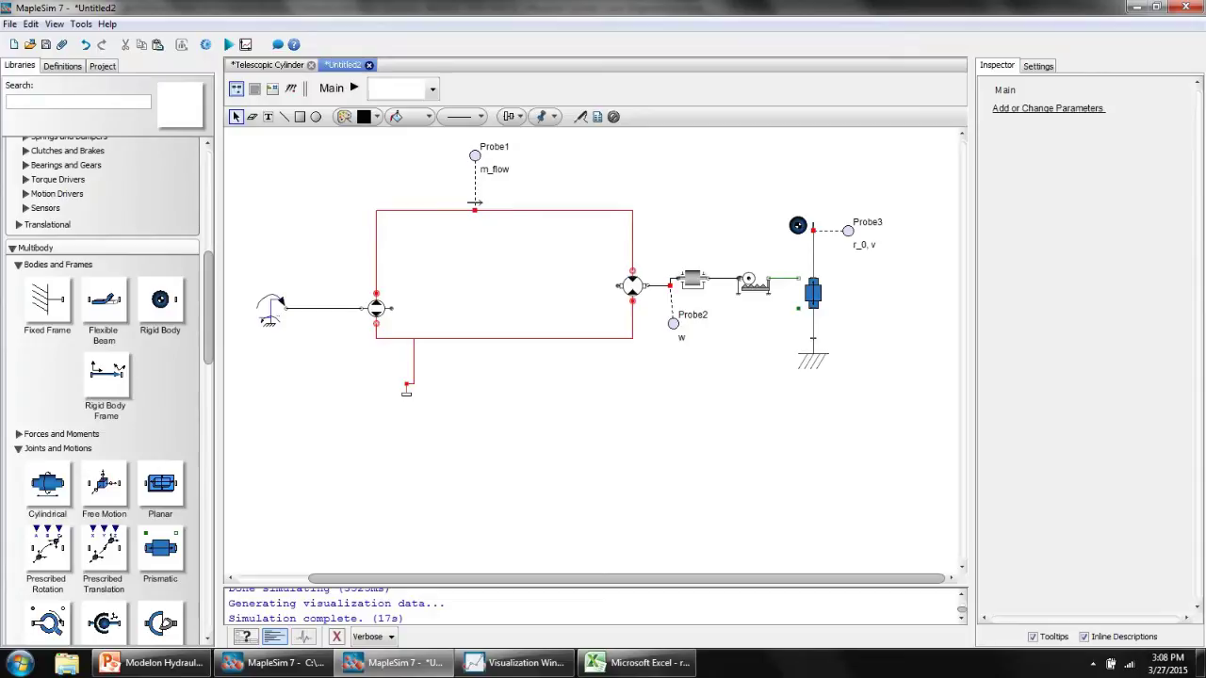
left_click(813, 293)
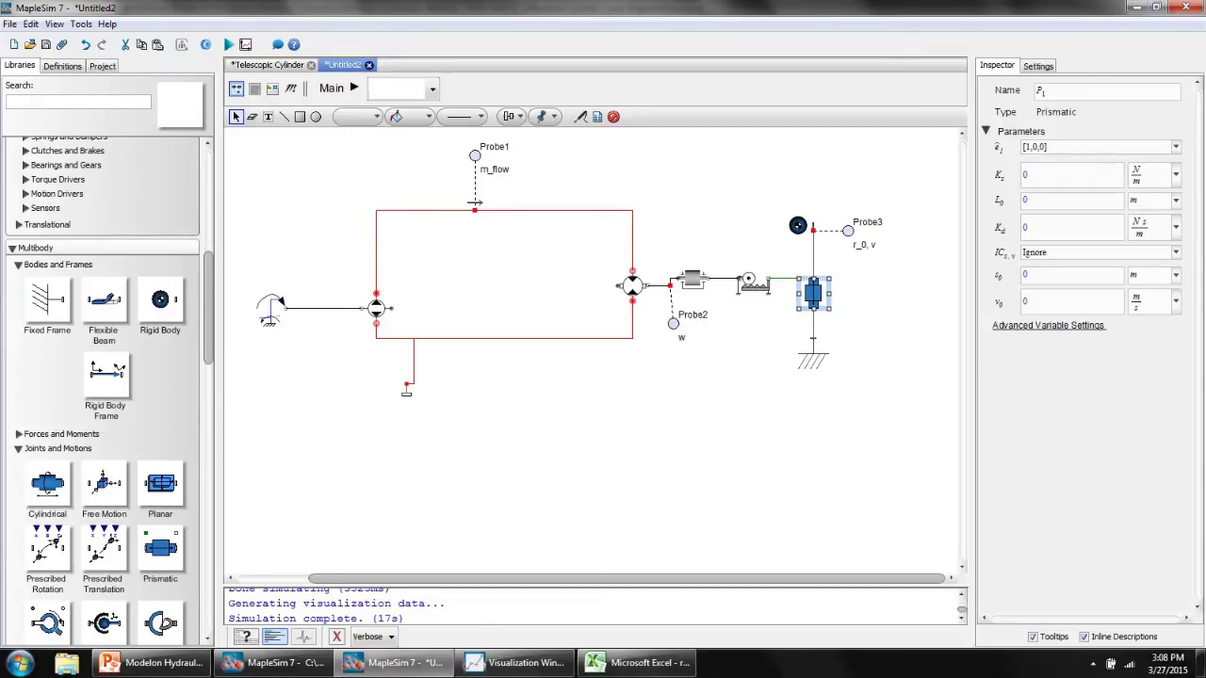
left_click(1093, 147)
left_click(1176, 186)
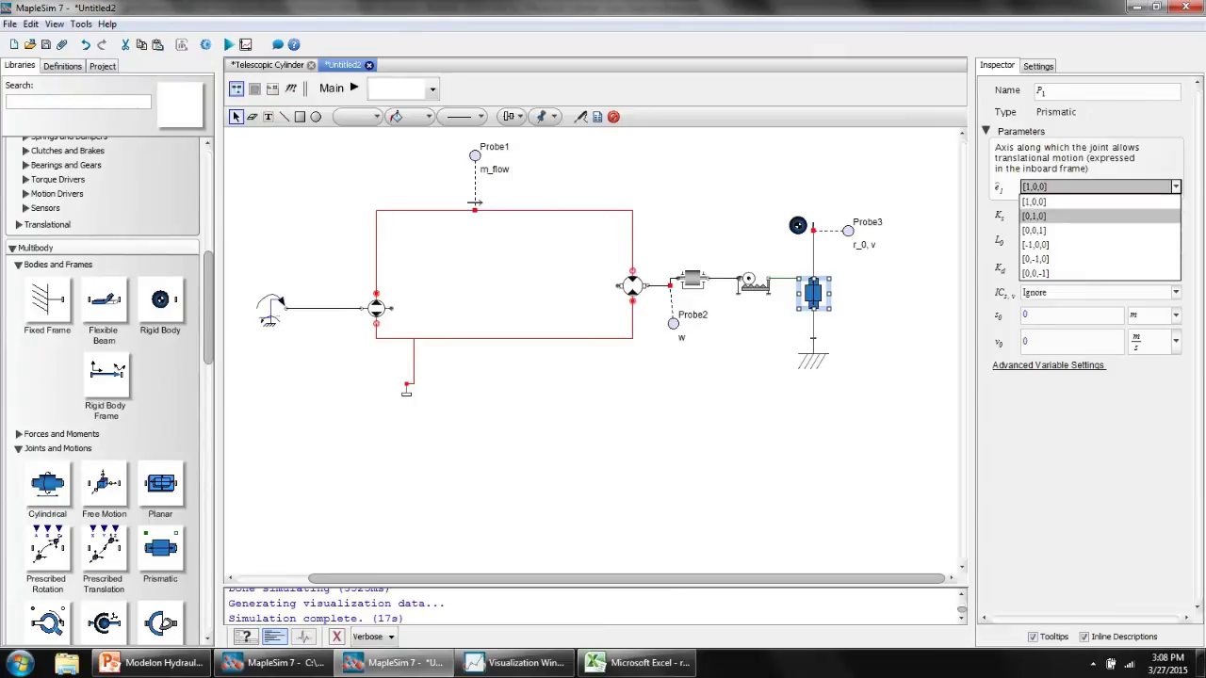
left_click(1055, 216)
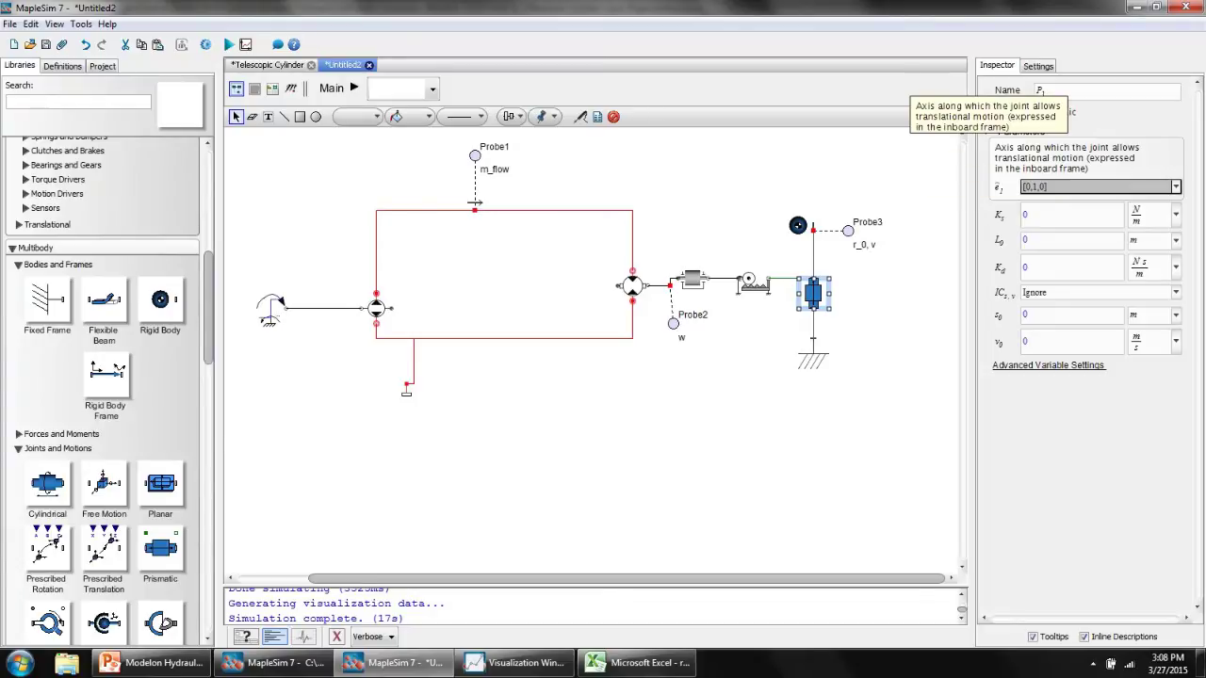
left_click(788, 458)
Run the simulation again and look through the solver and advanced simulation settings while it runs.
left_click(228, 44)
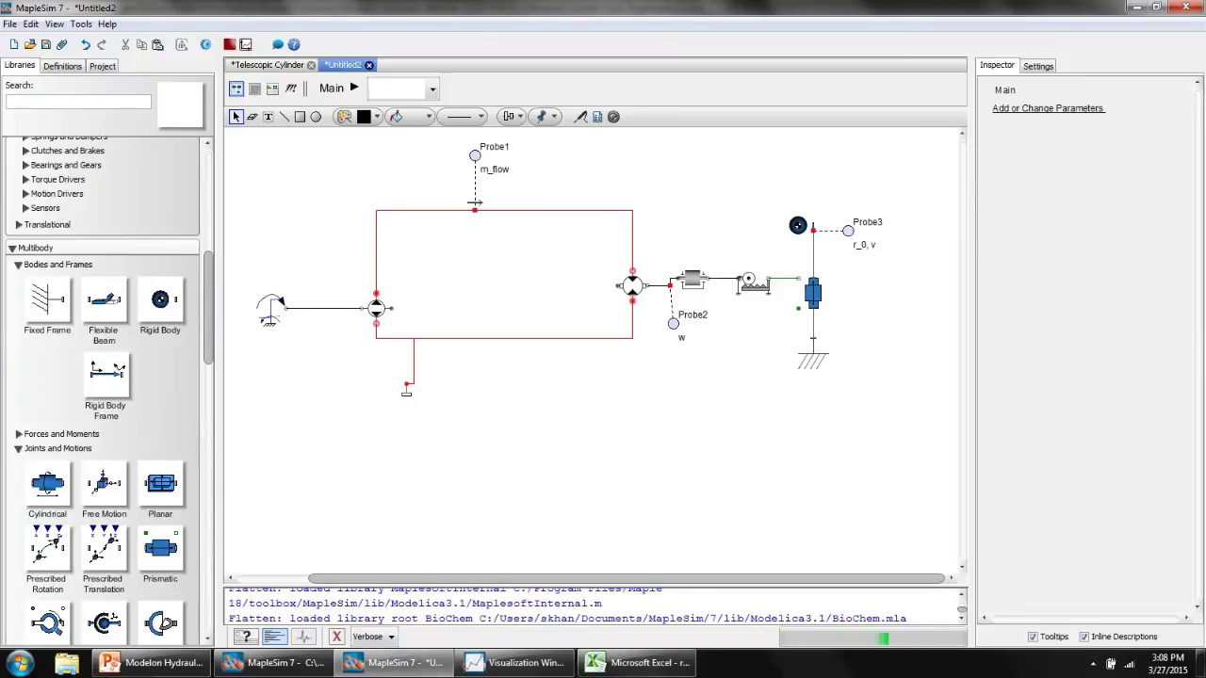
left_click(1037, 66)
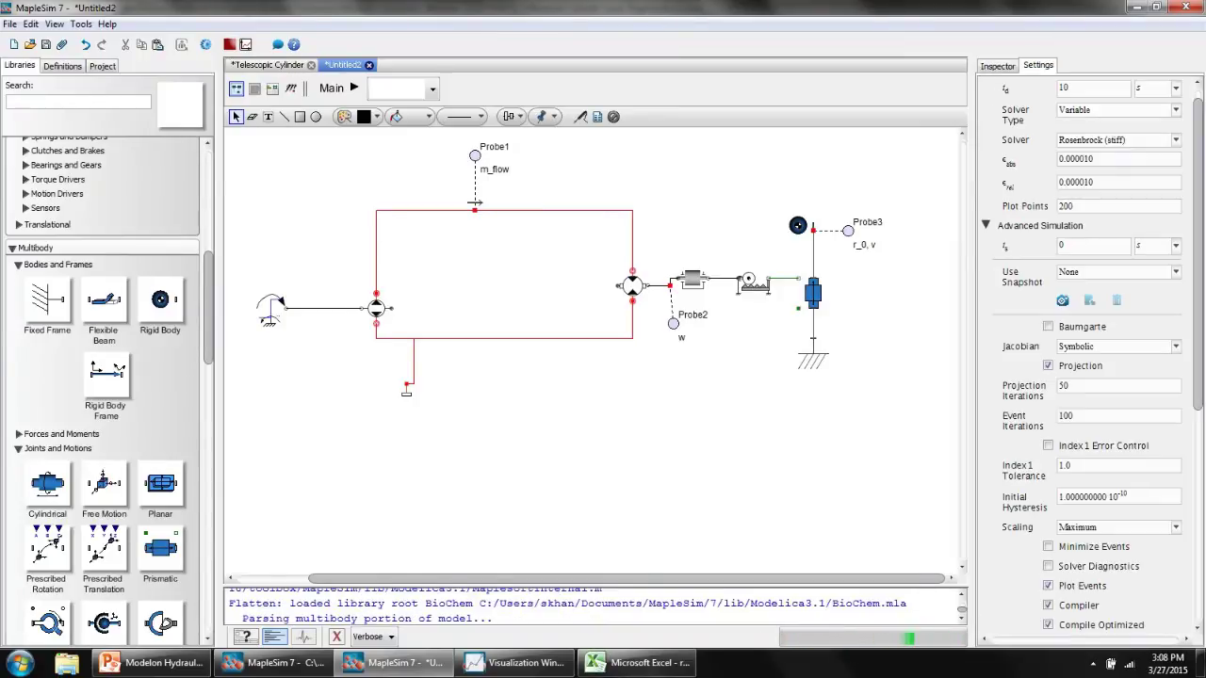
scroll(1072, 357, "down", 3)
scroll(1009, 424, "down", 3)
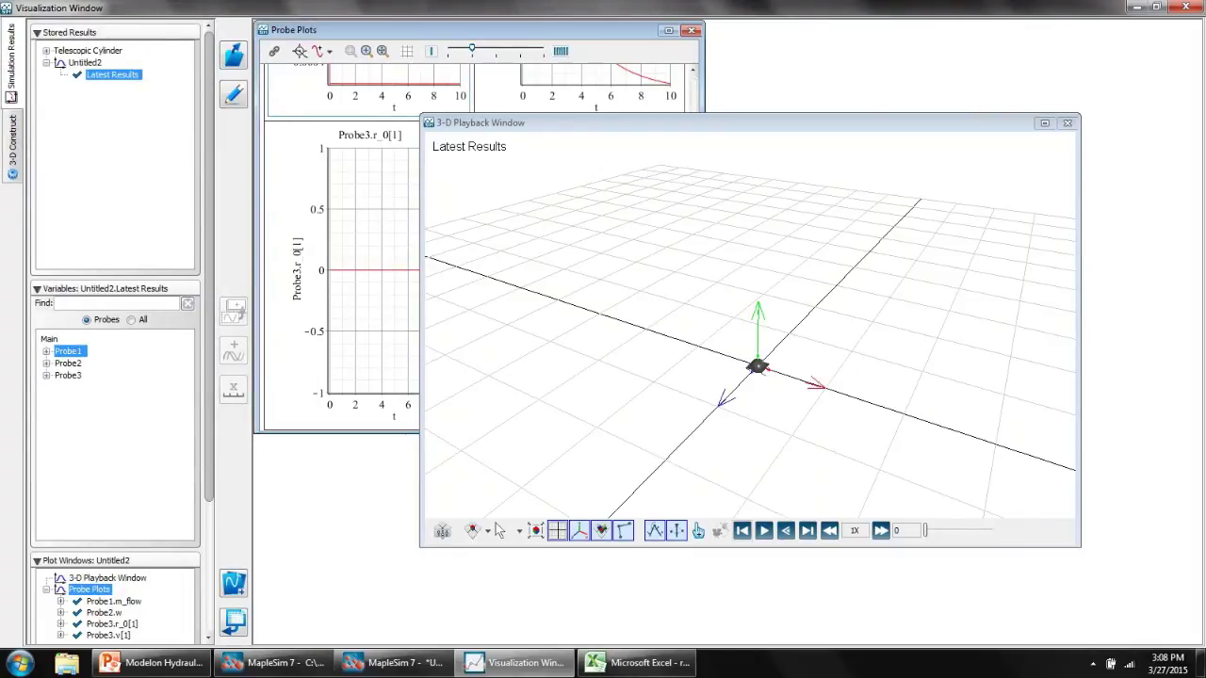
Play the rigid body's motion in the 3-D playback, replay it from the start, pause it, and examine the probe plots.
left_click(763, 530)
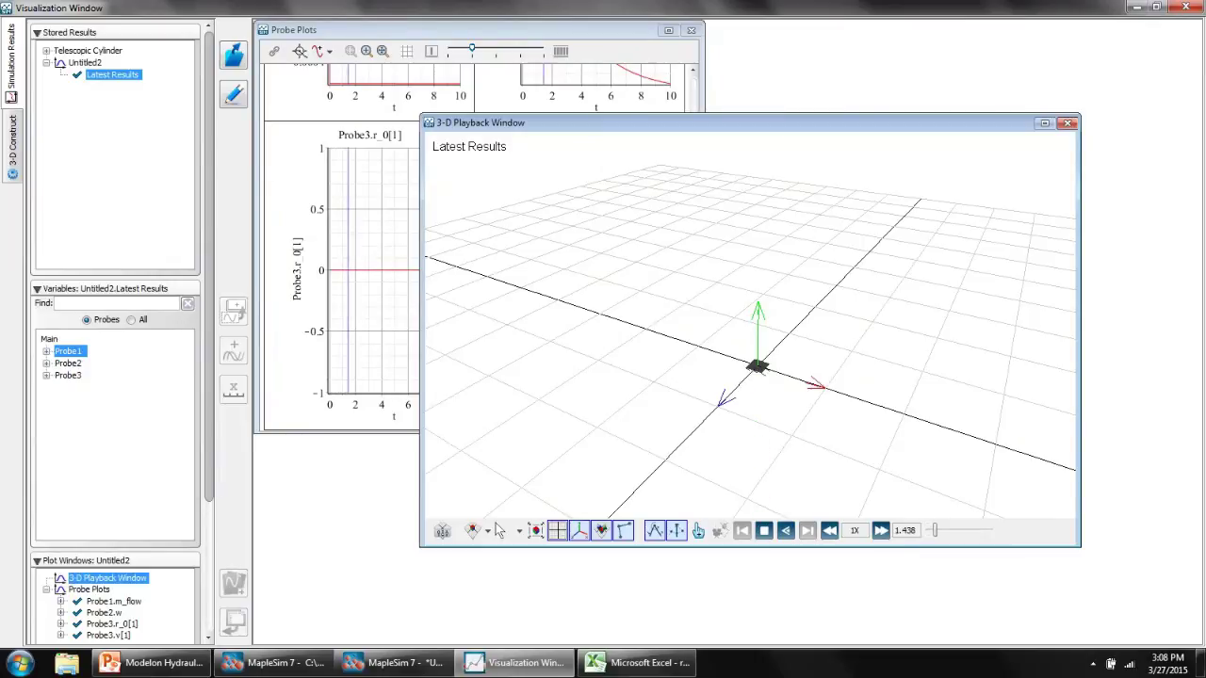
key("space")
left_click_drag(936, 530, 927, 531)
left_click(764, 531)
left_click(763, 530)
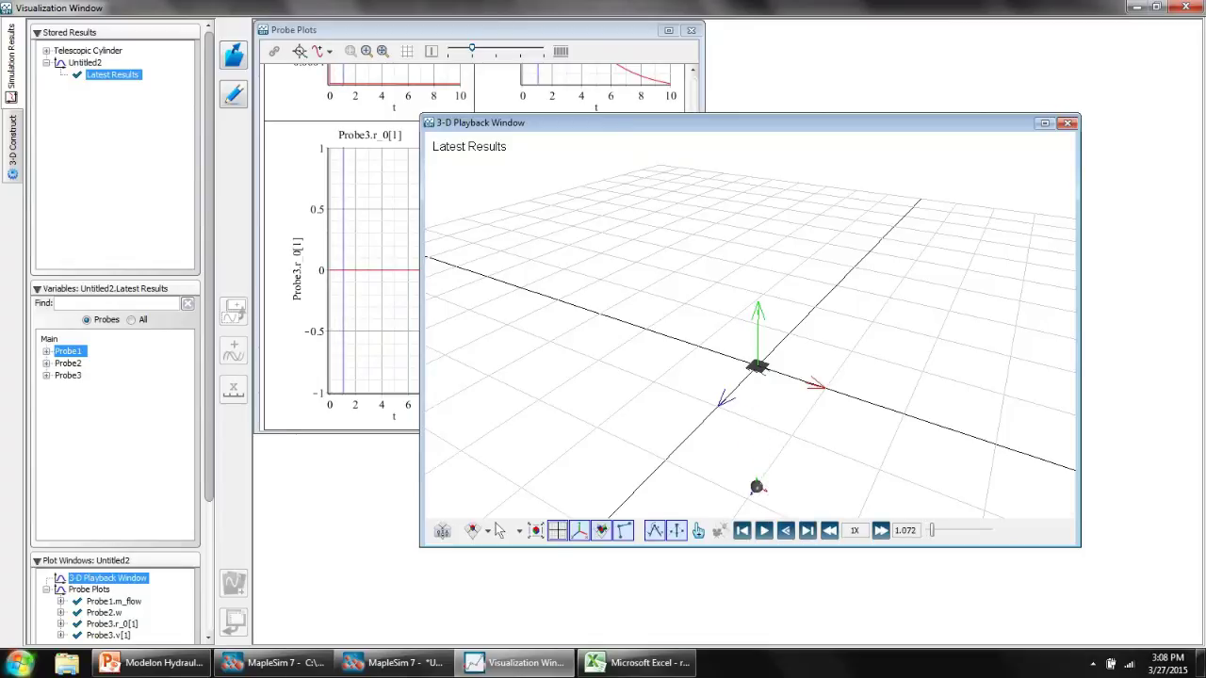
left_click(373, 271)
scroll(373, 270, "up", 3)
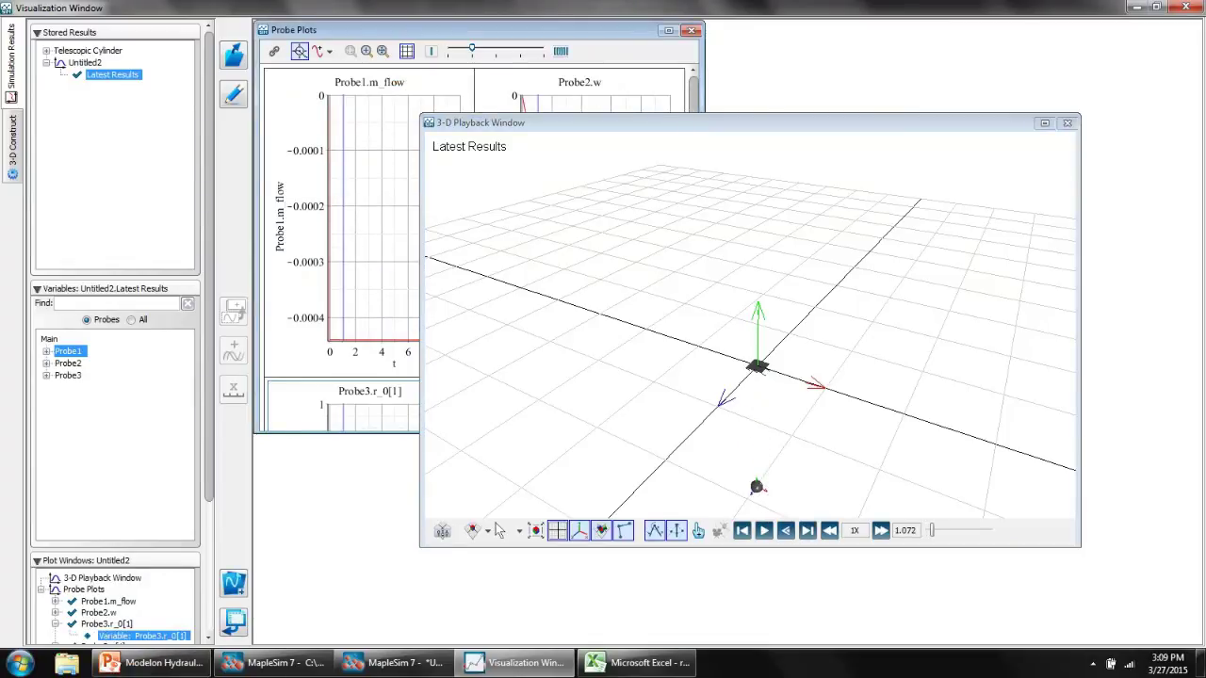
Review the Torque Step and Inertia parameters in the Untitled2 model and move the torque source closer to the pump.
left_click(273, 662)
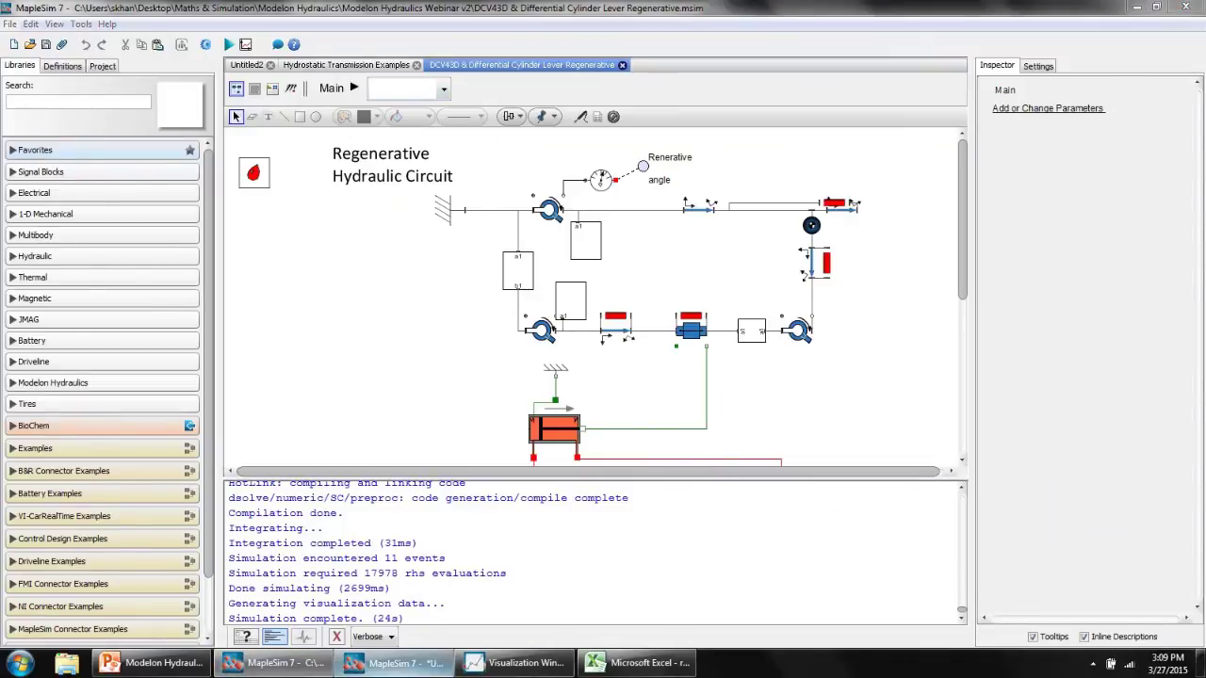
left_click(395, 662)
left_click(271, 309)
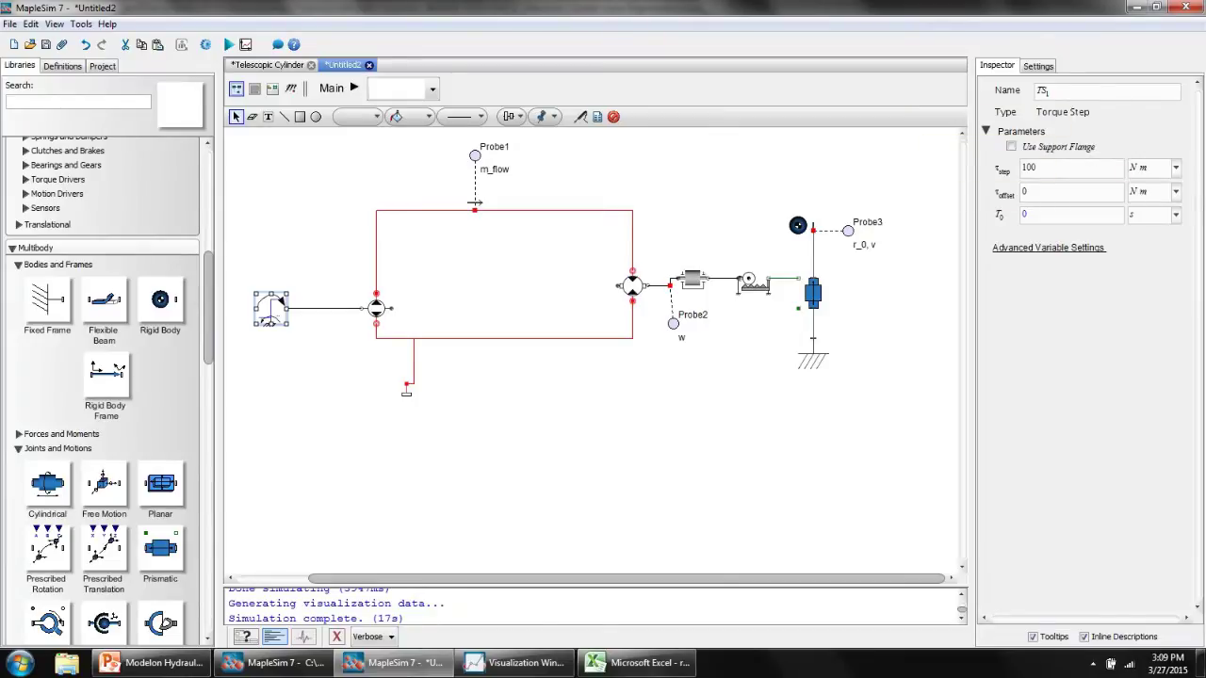
left_click(693, 279)
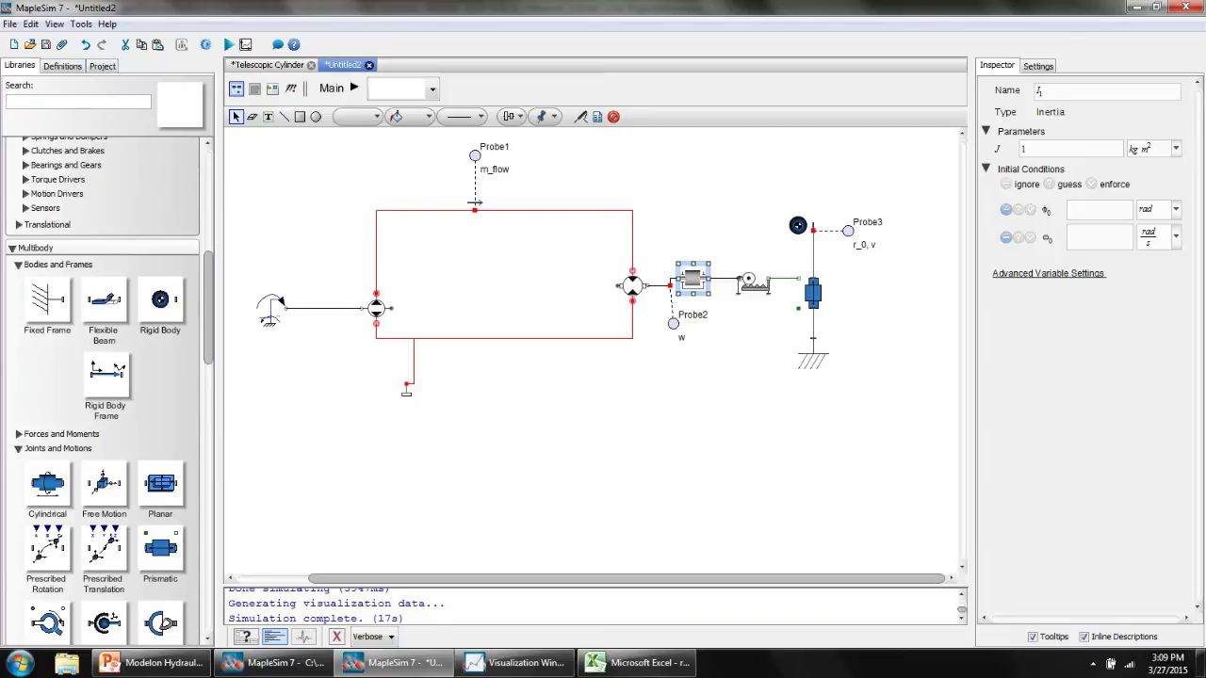
left_click_drag(270, 309, 302, 309)
Examine the Variable Pump circuit in the Hydrostatic Transmission Examples model, widening the canvas temporarily and inspecting its relief valve and check valve.
left_click(273, 662)
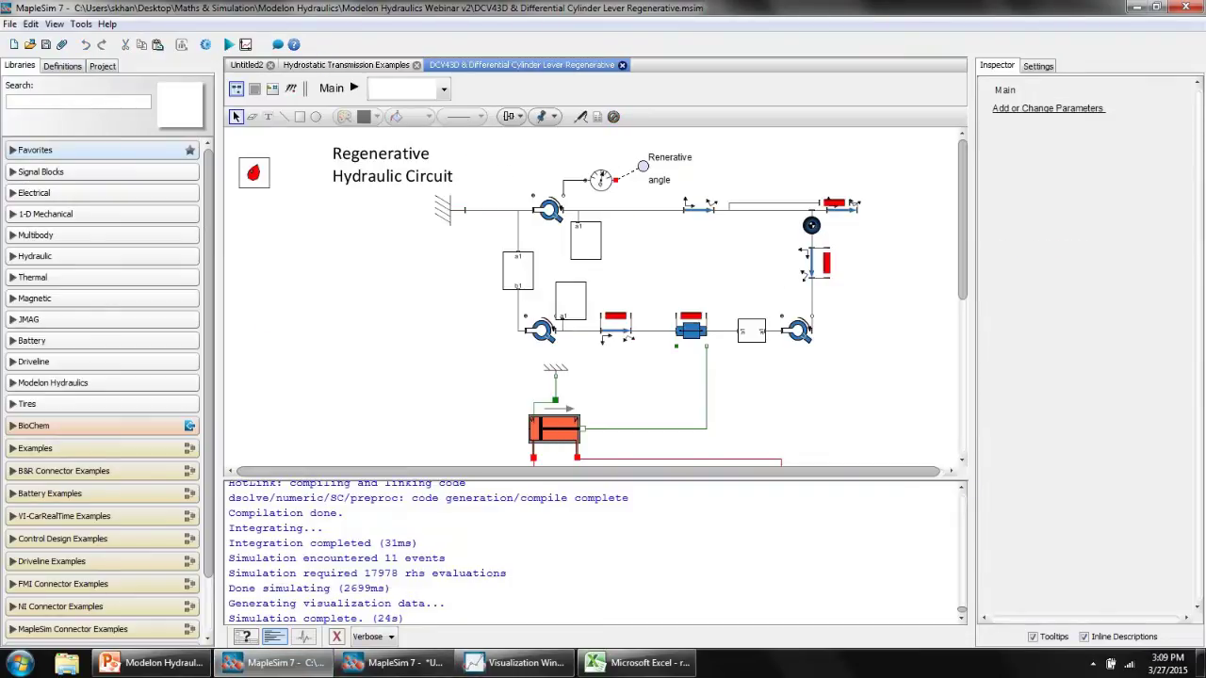
left_click(347, 64)
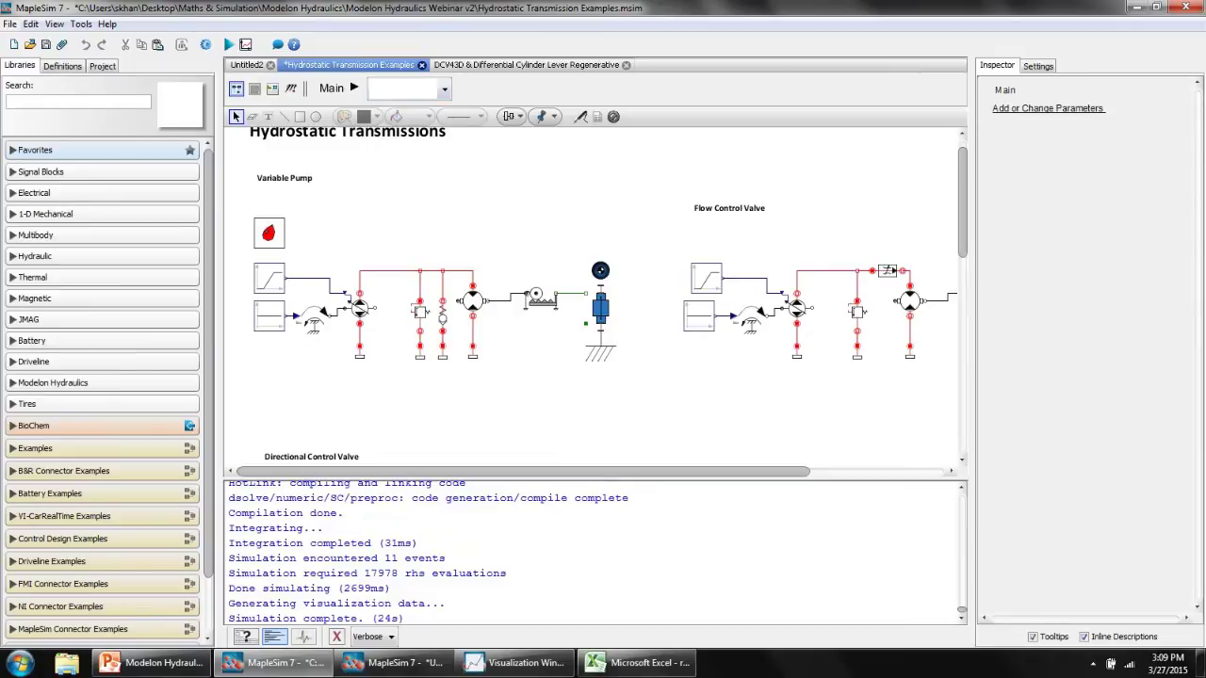
scroll(594, 292, "up", 1)
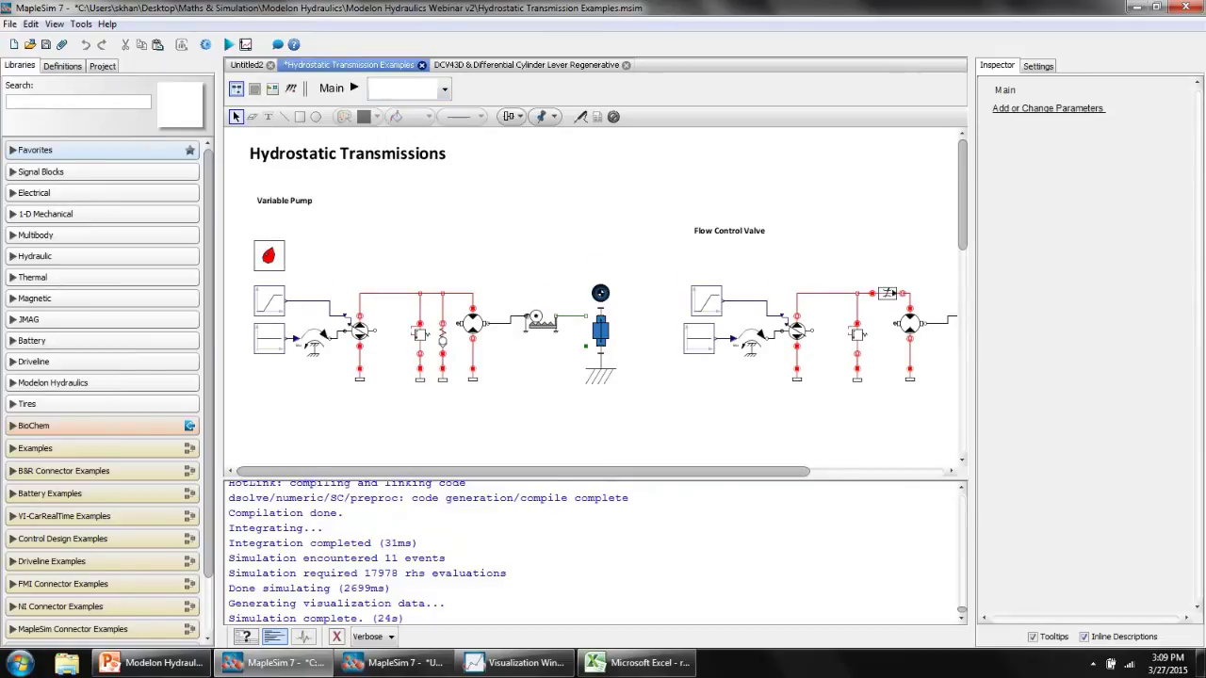
left_click_drag(972, 340, 1167, 339)
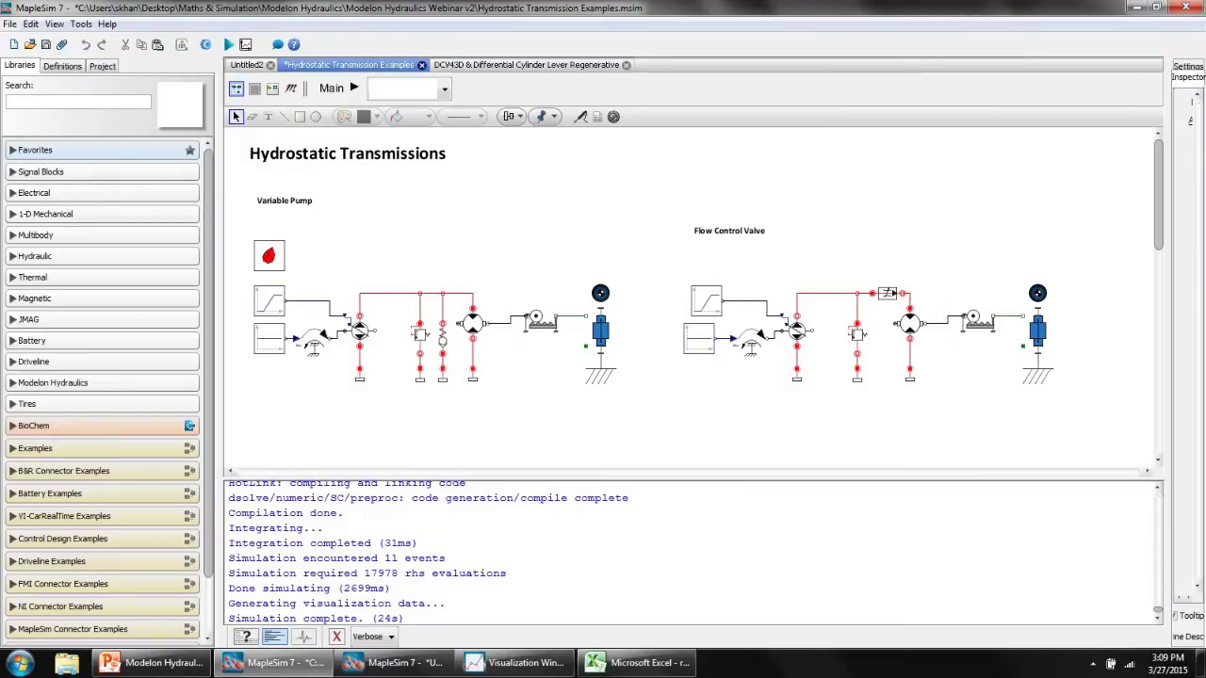
scroll(707, 293, "down", 1)
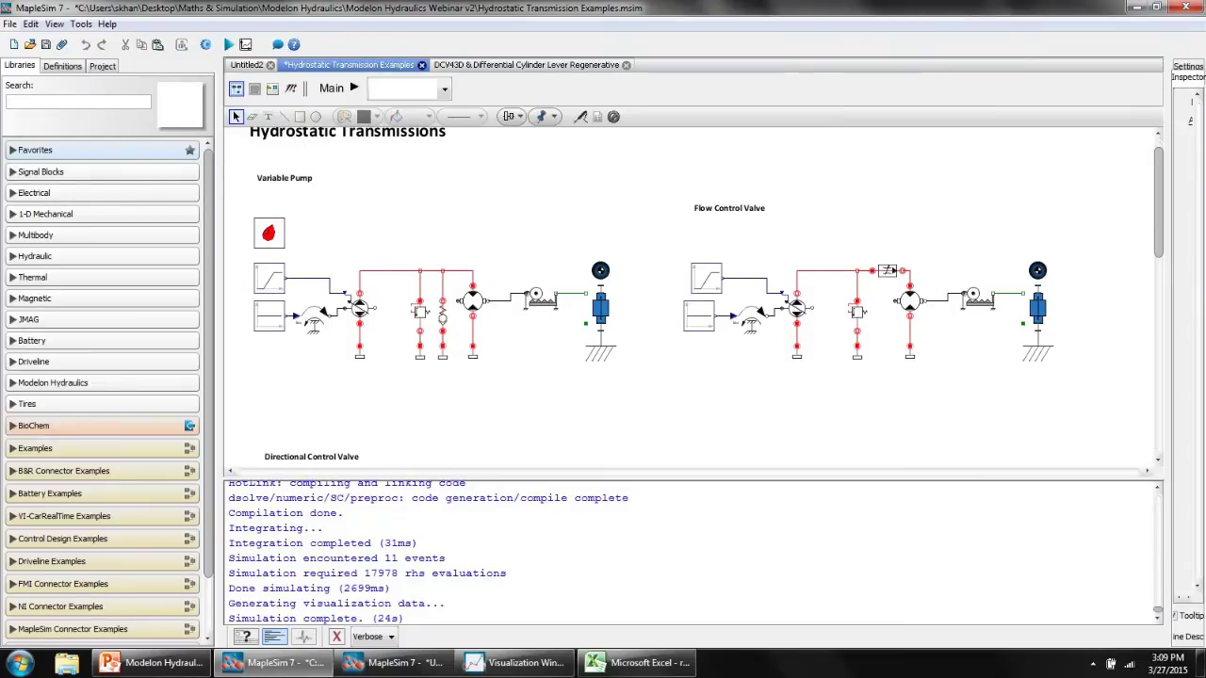
left_click(420, 312)
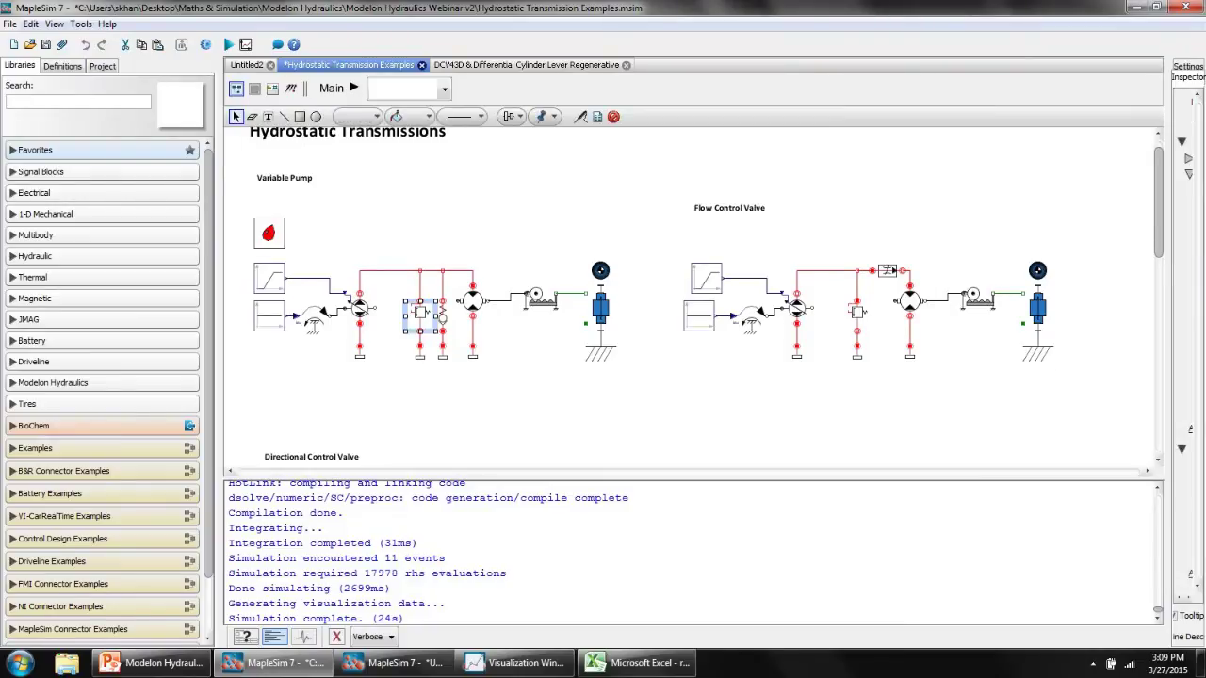
left_click_drag(1168, 340, 1005, 339)
left_click(442, 316)
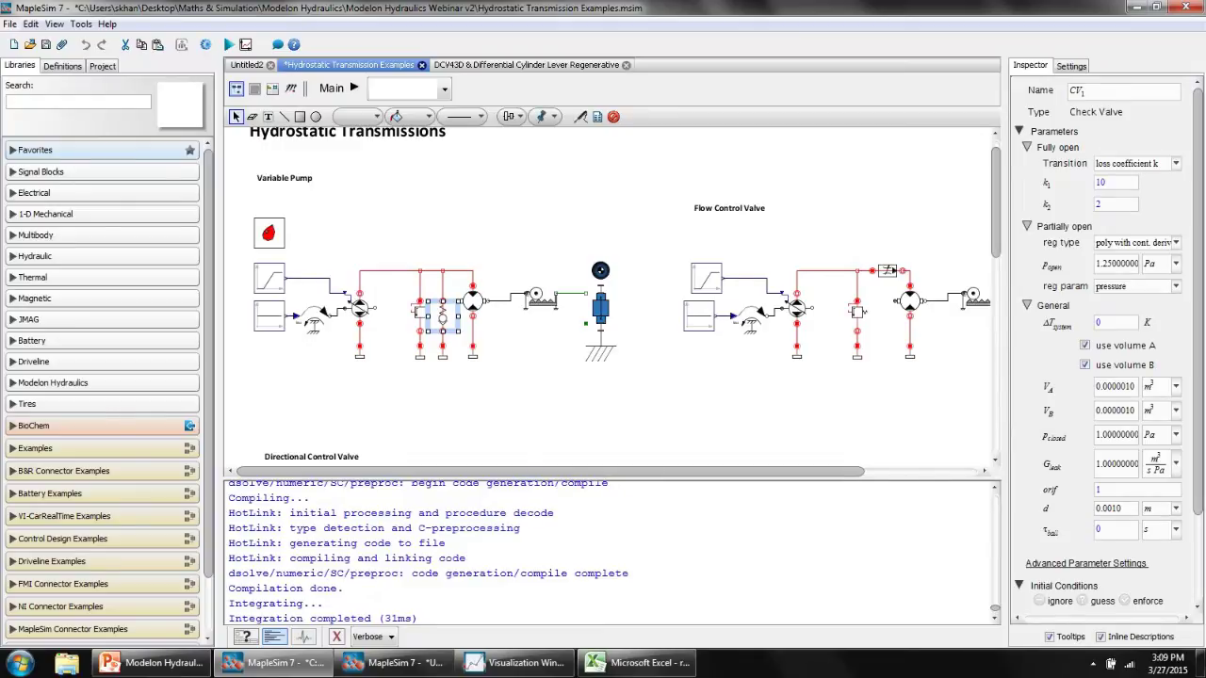
Inspect the relief valve and series flow control in the Flow Control Valve circuit, and view the Directional Control Valve circuit.
left_click_drag(551, 471, 664, 471)
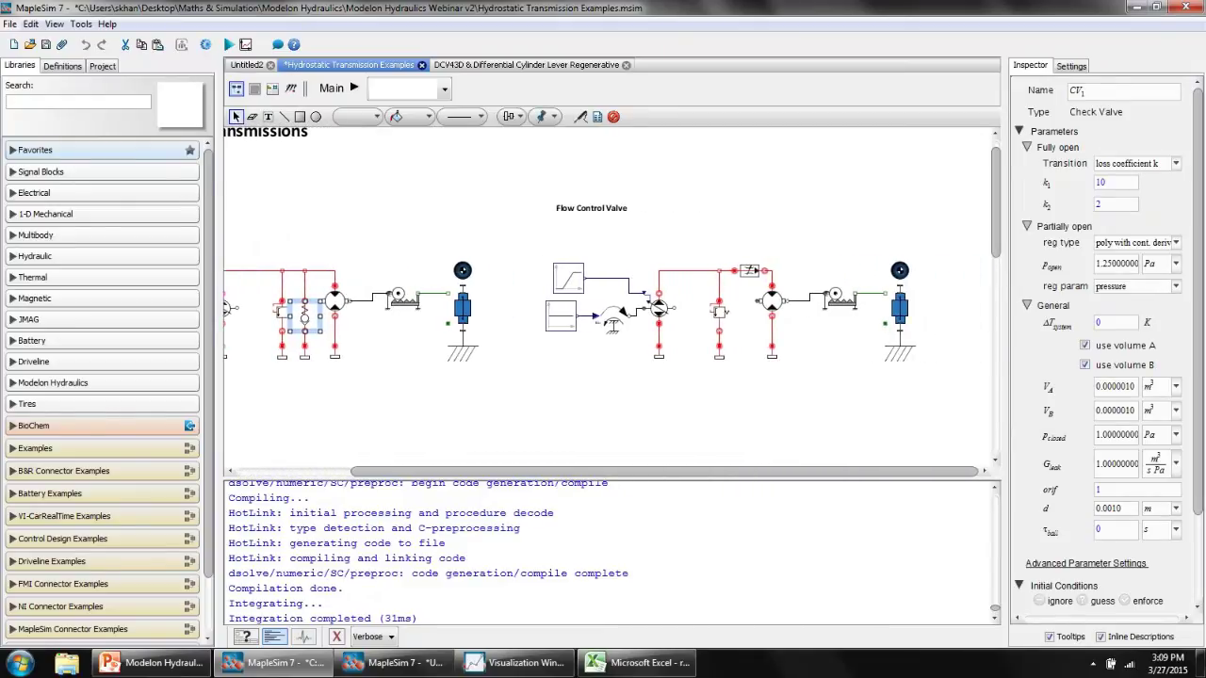
left_click(719, 315)
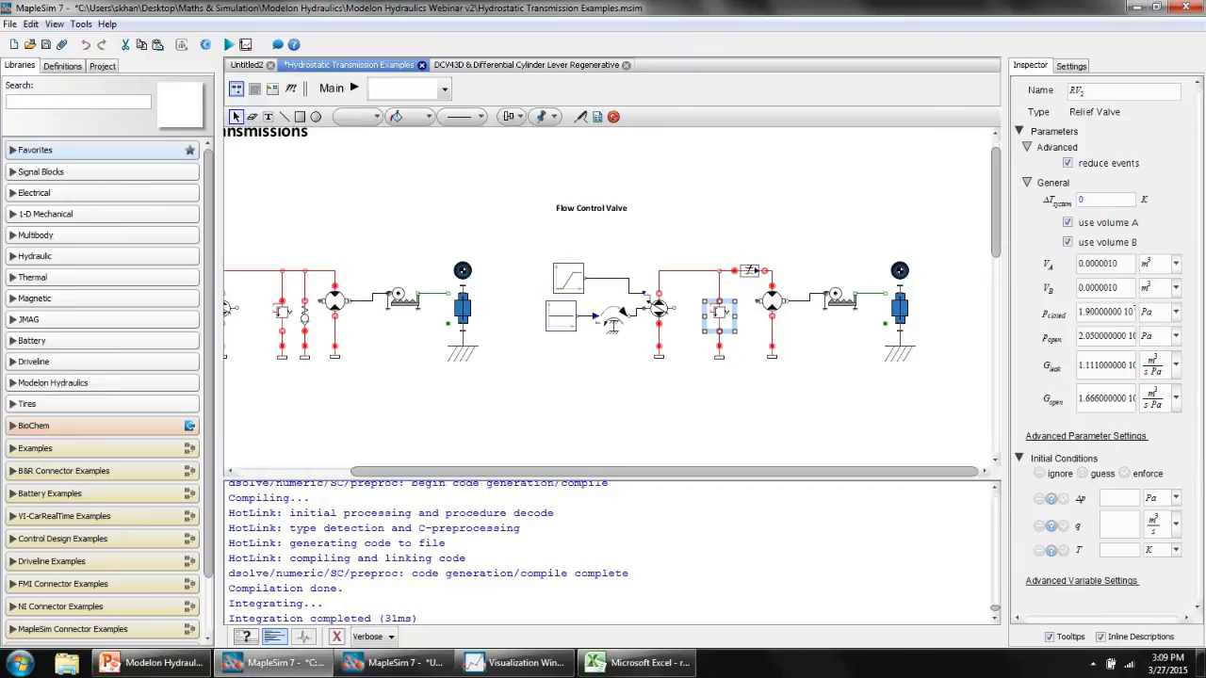
left_click(750, 271)
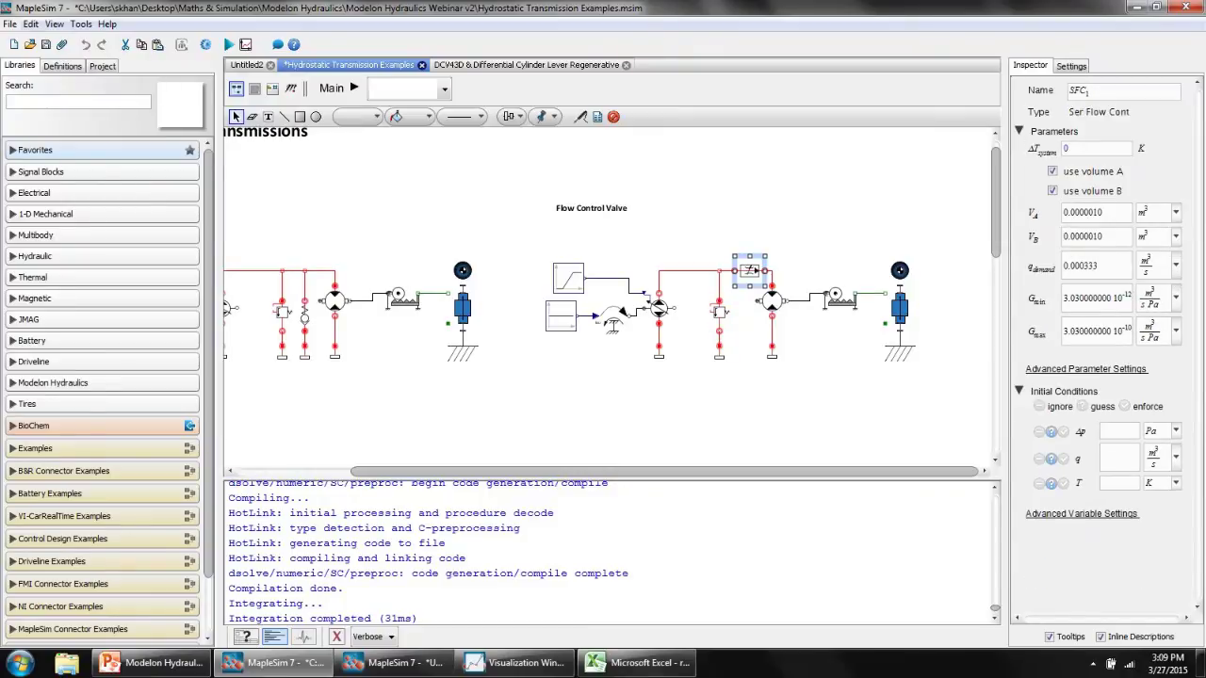
scroll(613, 300, "left", 5)
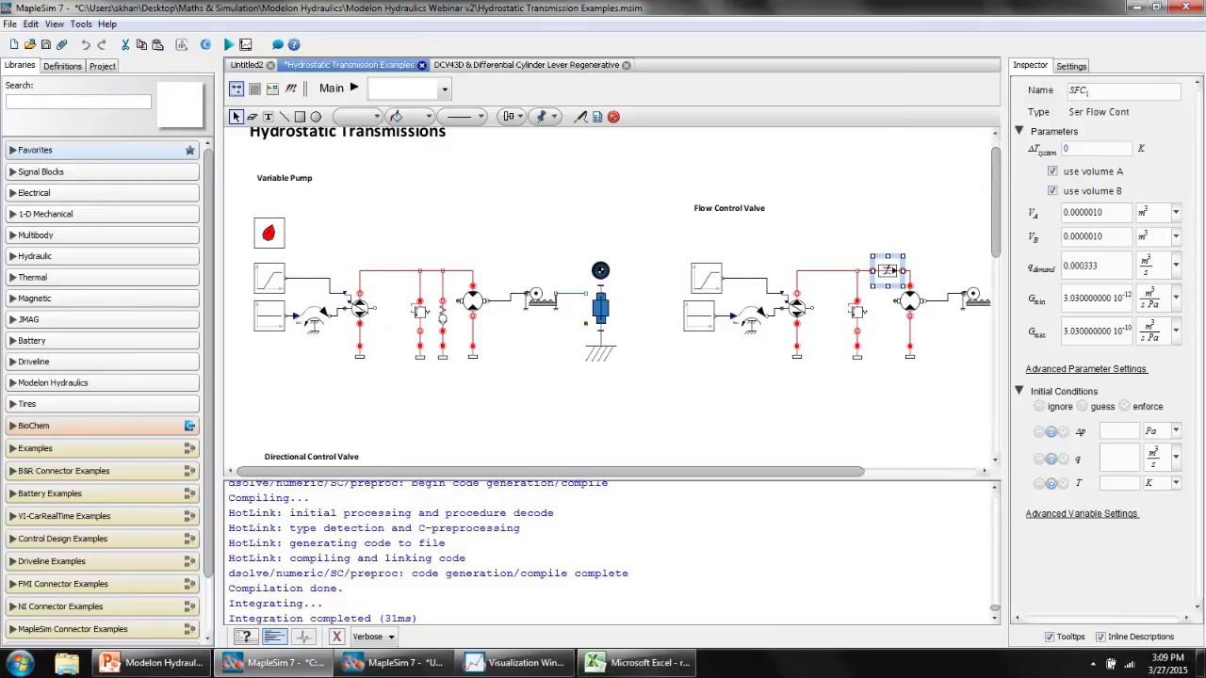
scroll(614, 300, "down", 5)
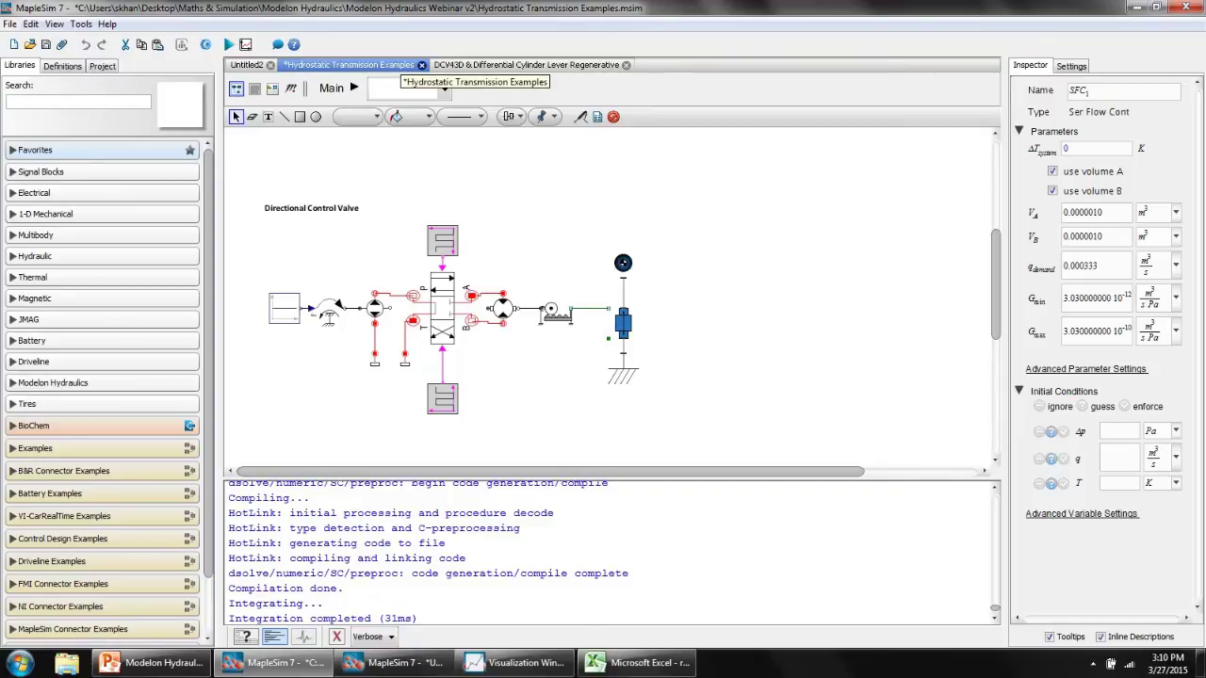
Return to the Untitled2 session, create a blank model, and collapse the Multibody palette and the Modelon Hydraulics Pumps group.
left_click(396, 662)
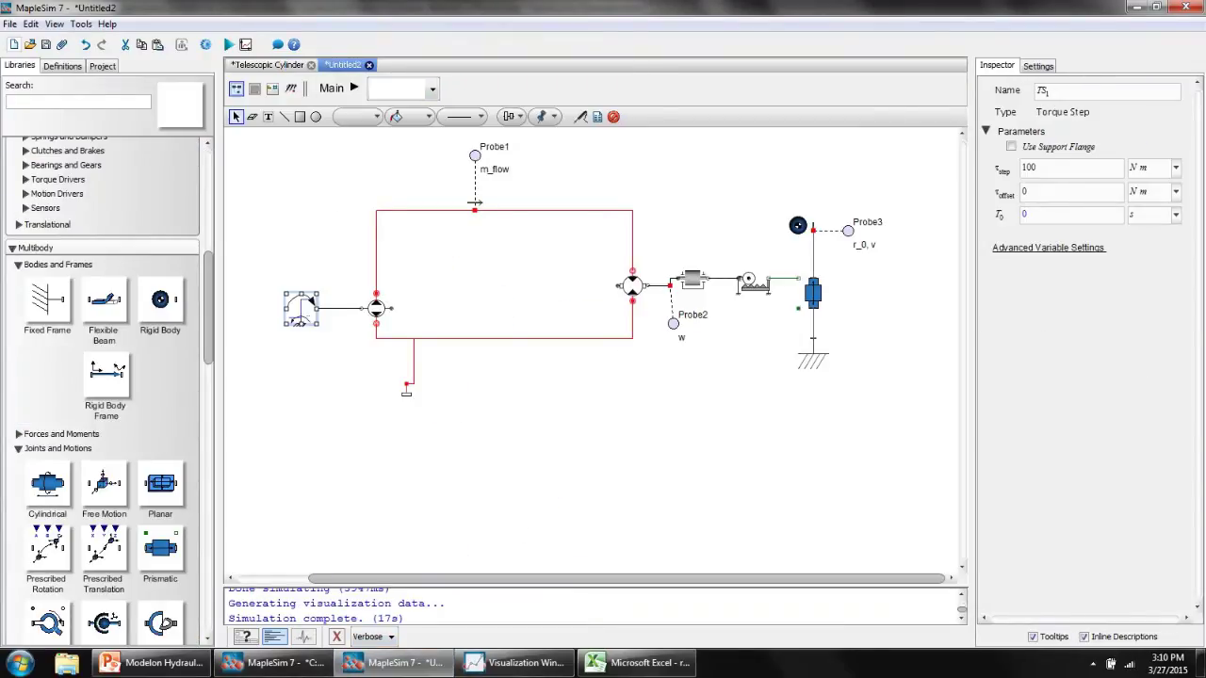
left_click(13, 45)
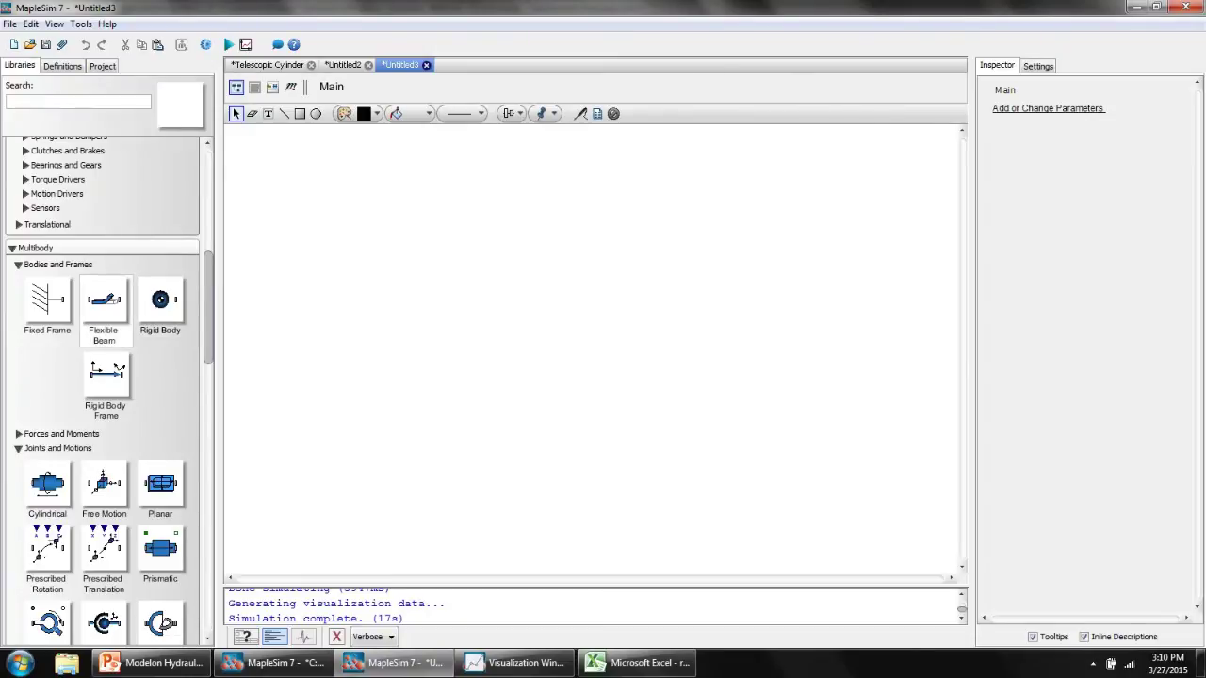
left_click(12, 248)
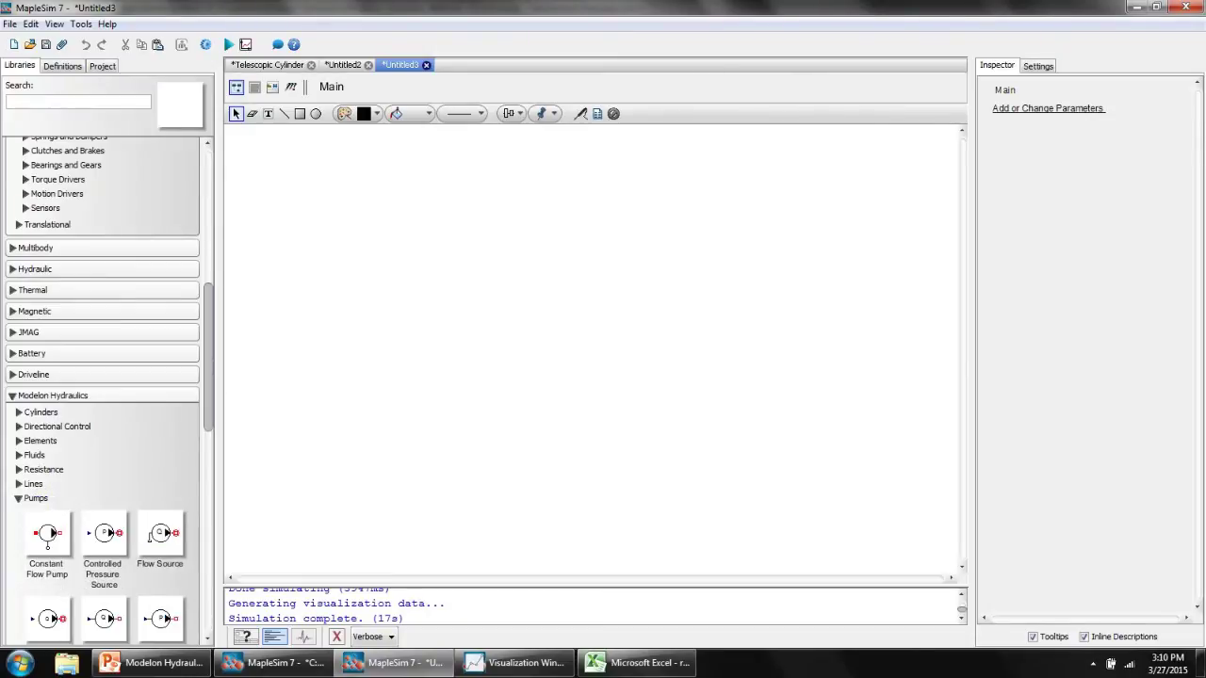
scroll(103, 391, "down", 5)
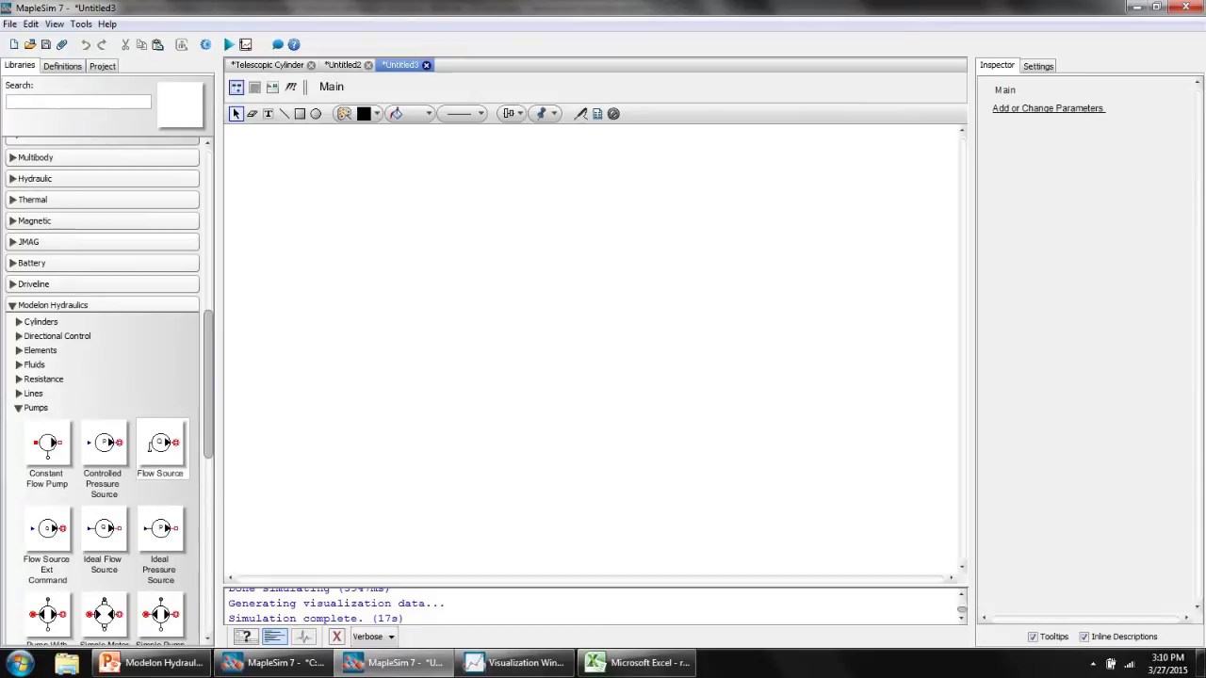
left_click(18, 294)
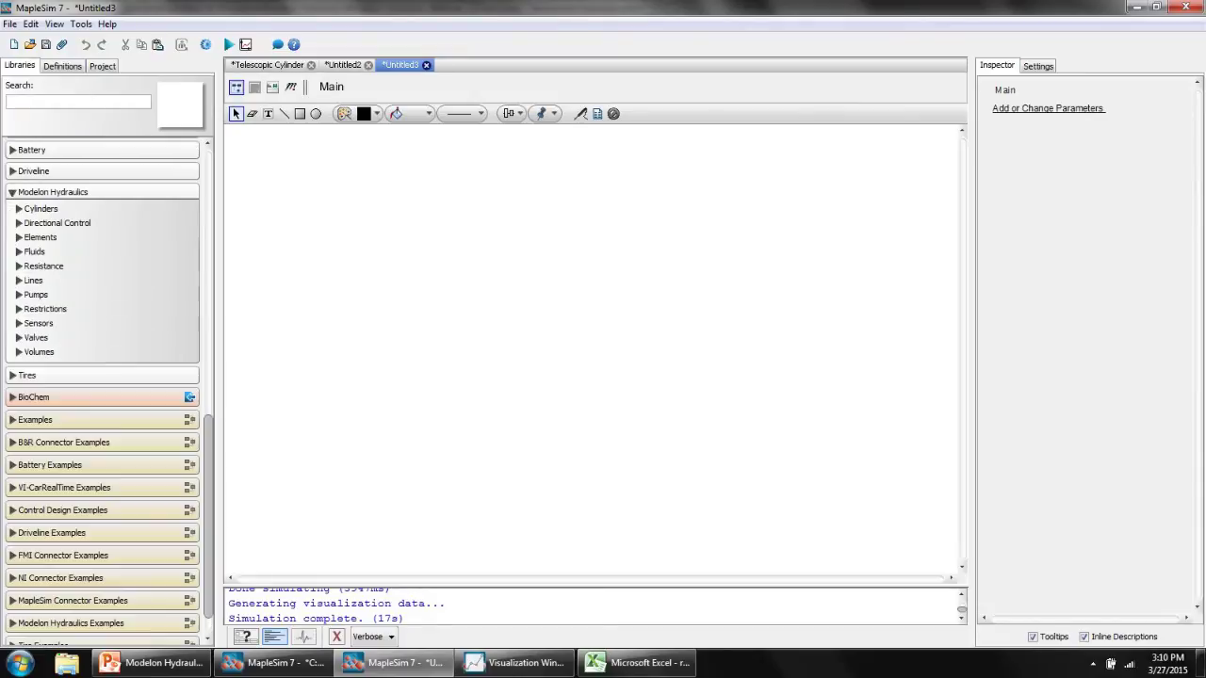
Open Template Model.msim from the Modelon Hydraulics Webinar v2 folder.
left_click(10, 24)
left_click(37, 59)
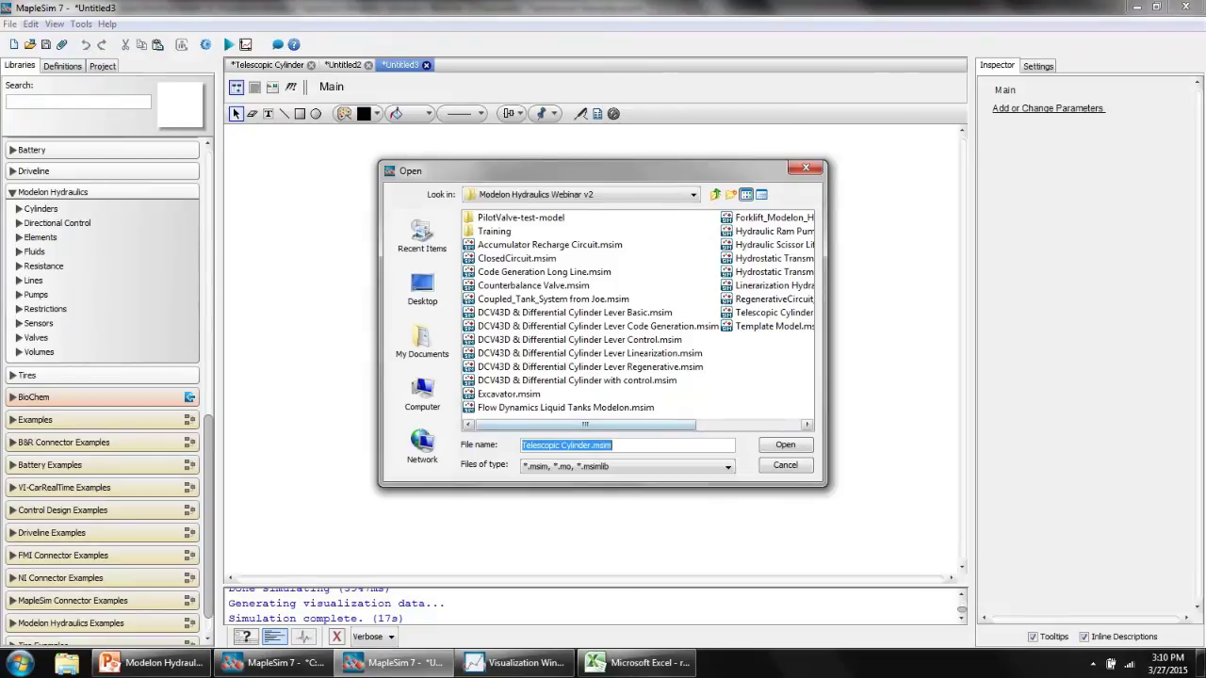
left_click_drag(589, 425, 689, 425)
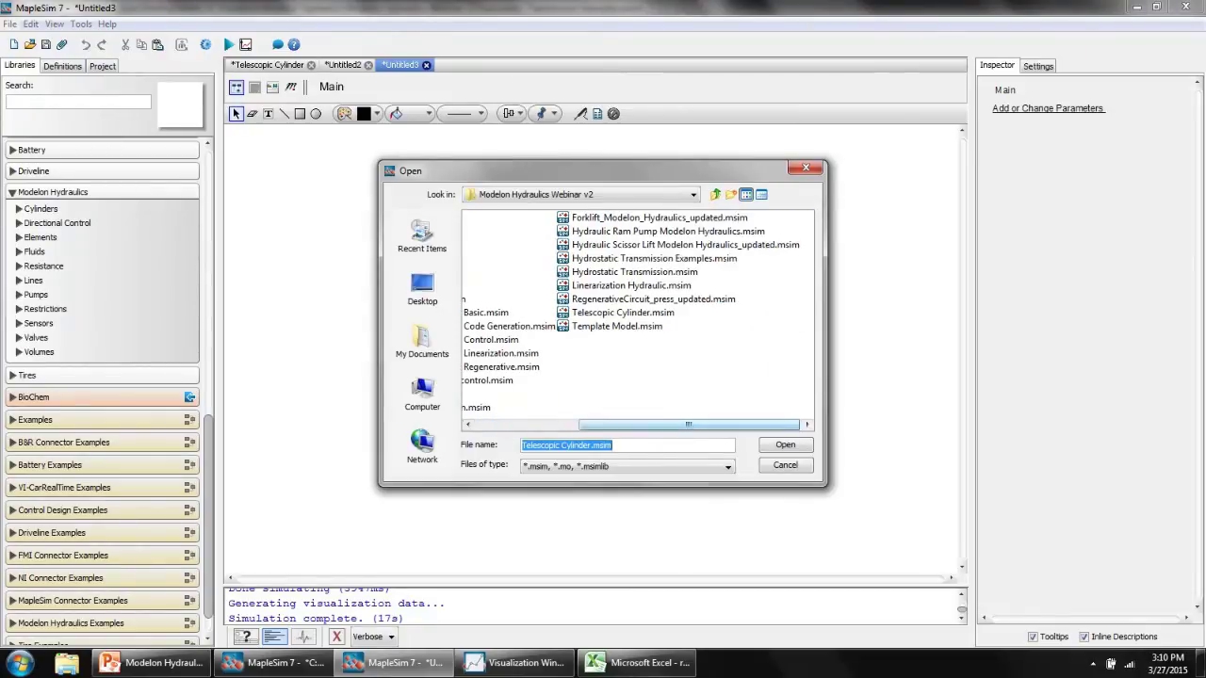
double_click(617, 326)
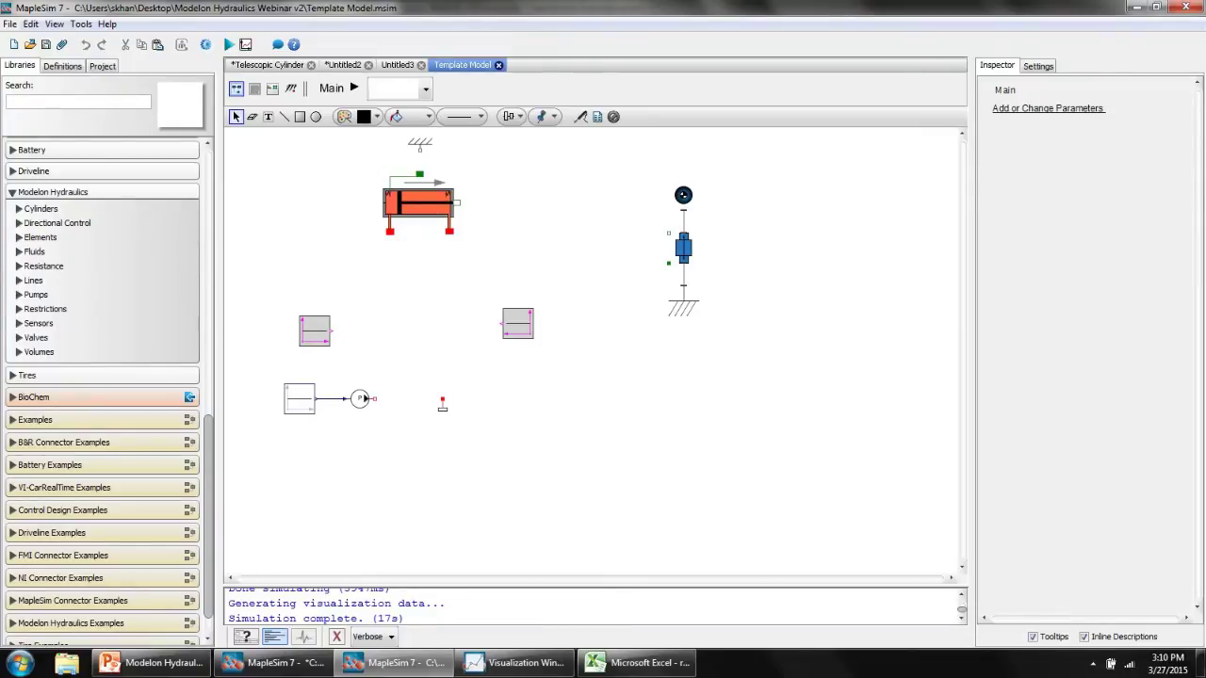
Add a DCV 4 3 A directional control valve from Modelon Hydraulics below the cylinder, enlarge it and centre it between the Boolean constants.
scroll(102, 396, "up", 3)
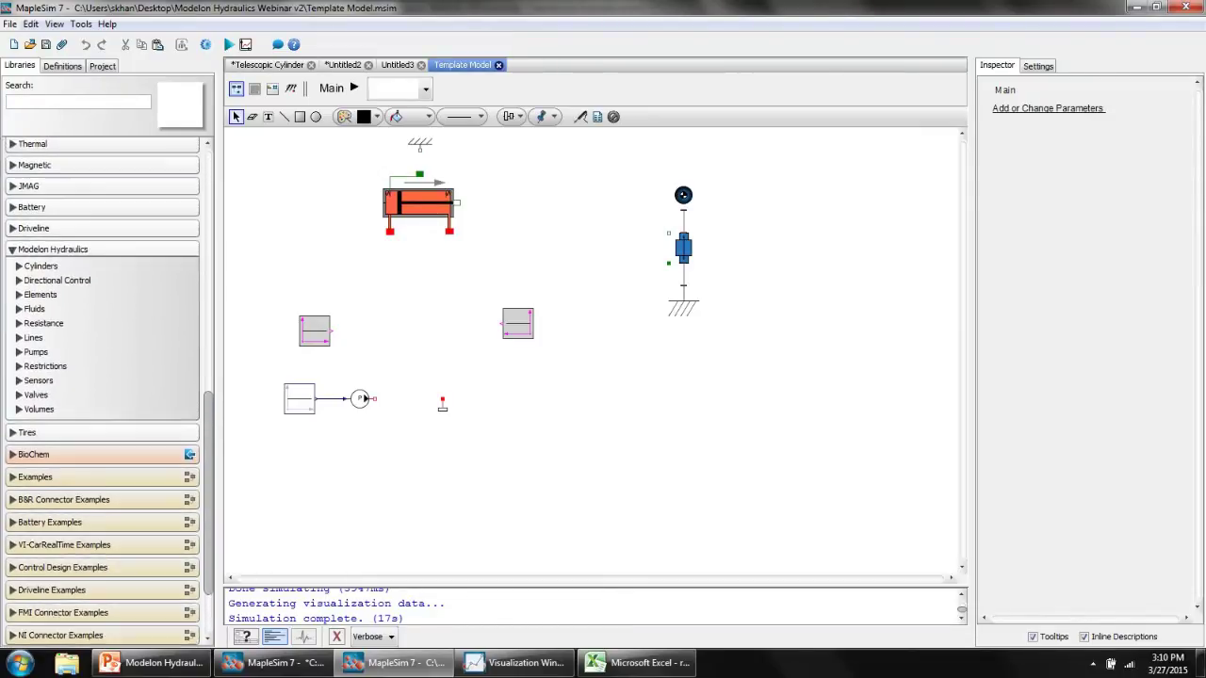
scroll(102, 395, "up", 1)
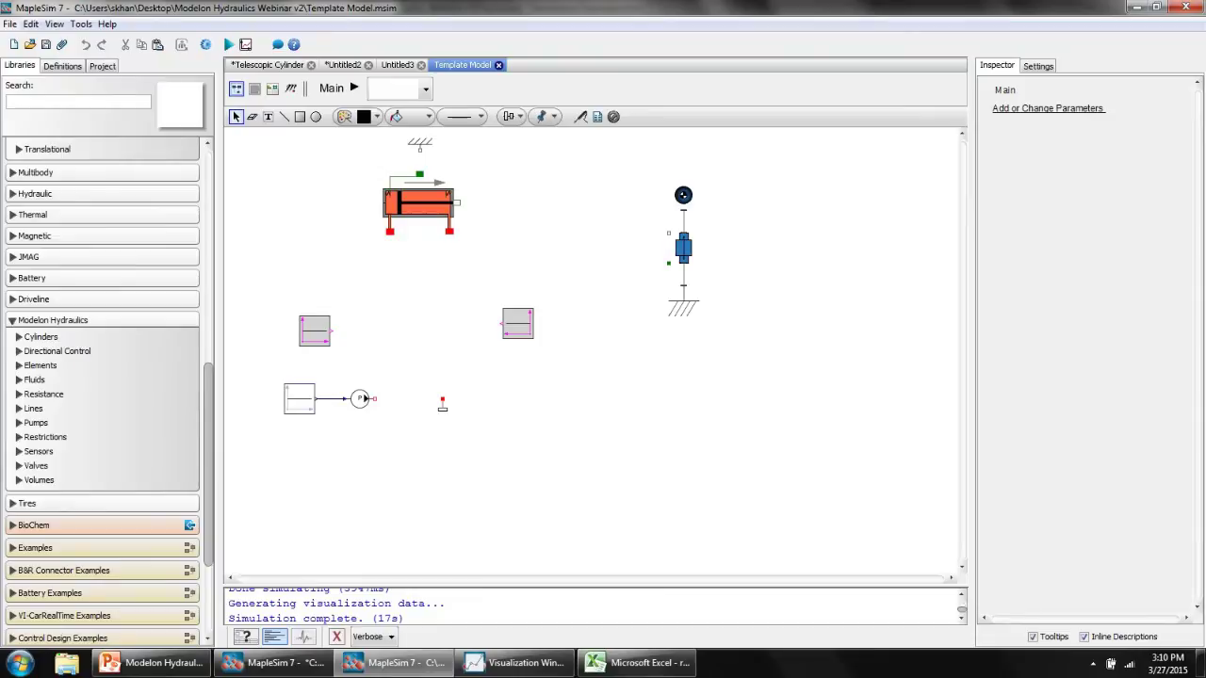
left_click(56, 350)
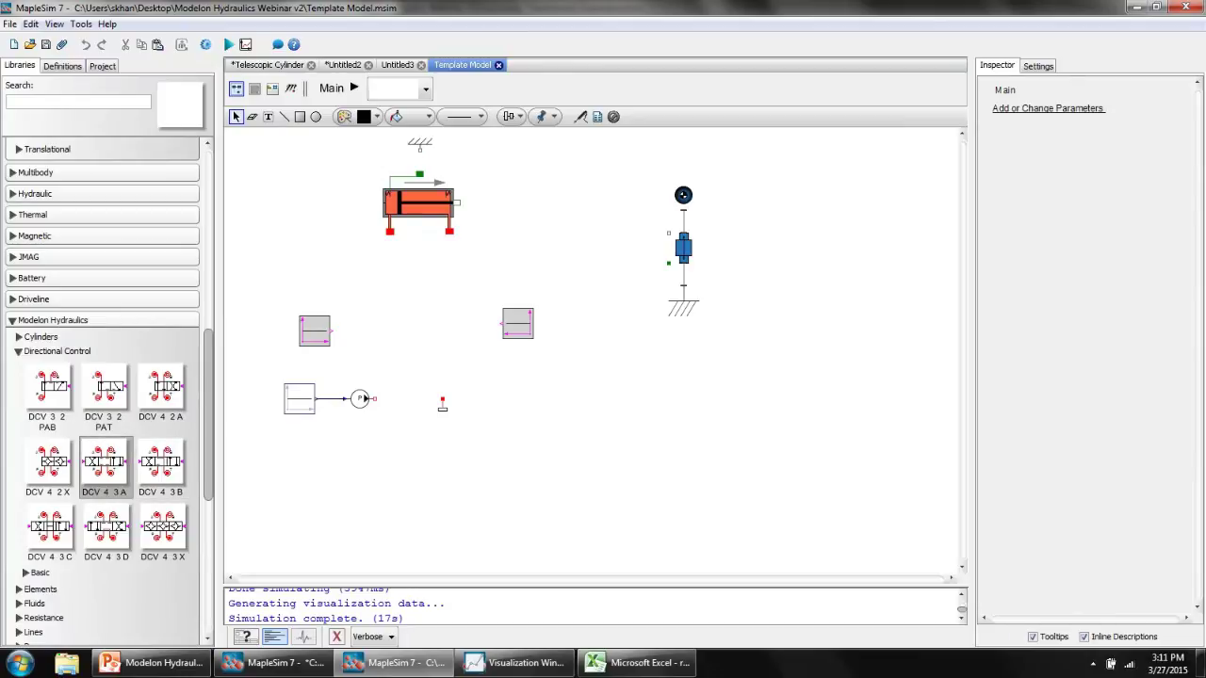
left_click_drag(104, 462, 412, 294)
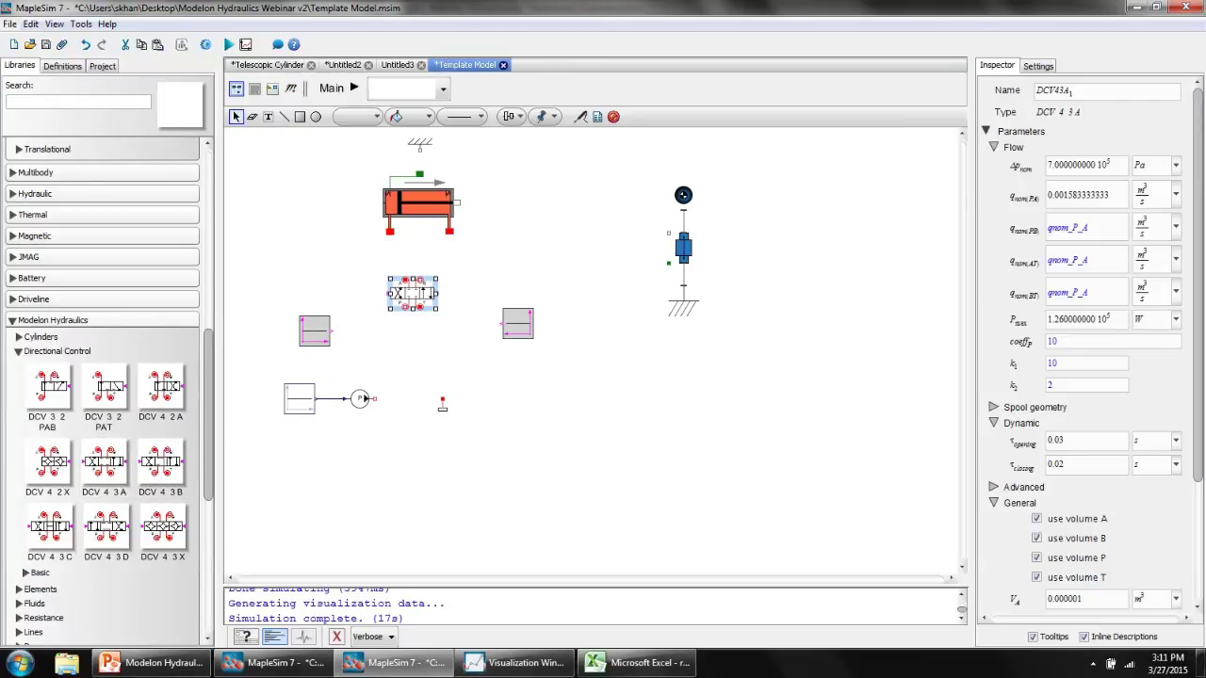
key("Escape")
left_click(412, 293)
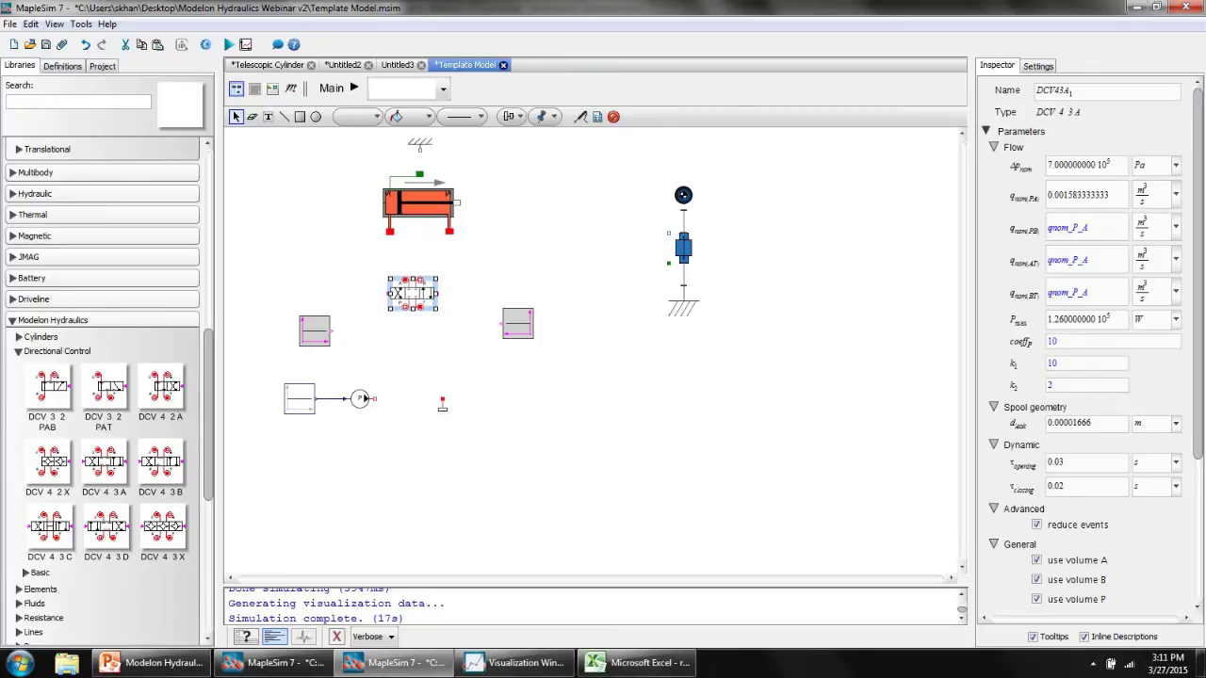
left_click_drag(437, 310, 483, 342)
left_click_drag(435, 308, 412, 324)
key("Escape")
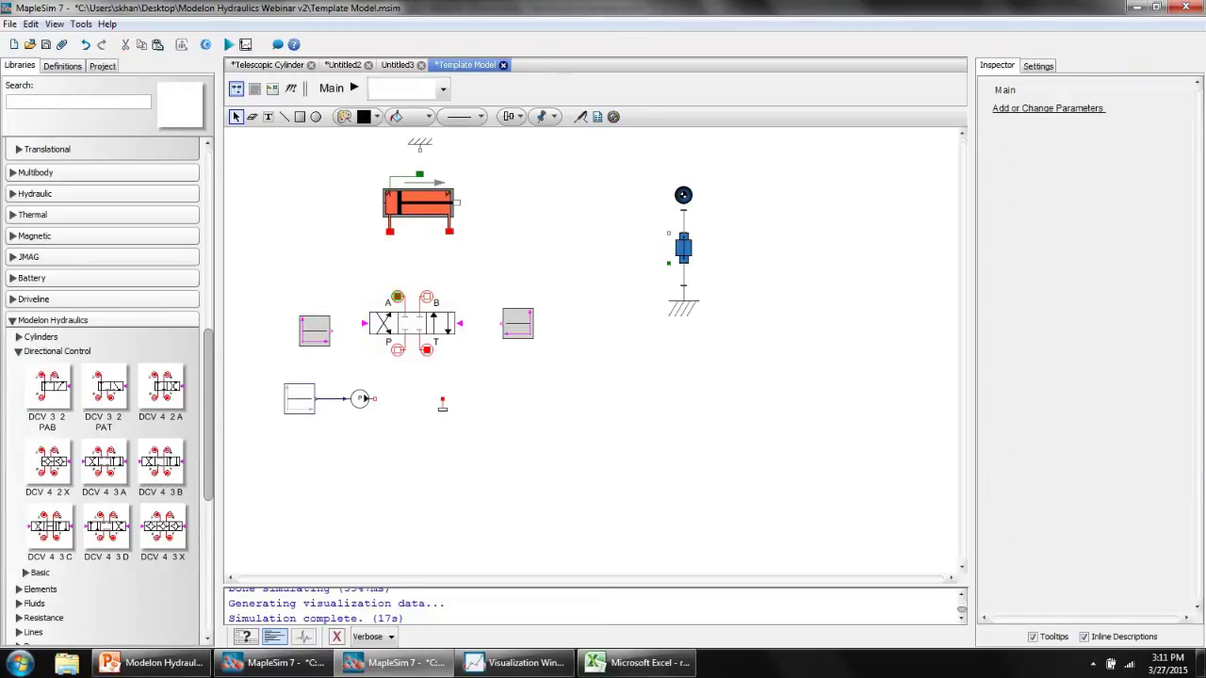
Connect valve ports A and B to the two hydraulic ports of the differential cylinder.
left_click(398, 296)
left_click(390, 232)
left_click_drag(427, 296, 450, 231)
left_click_drag(427, 297, 668, 231)
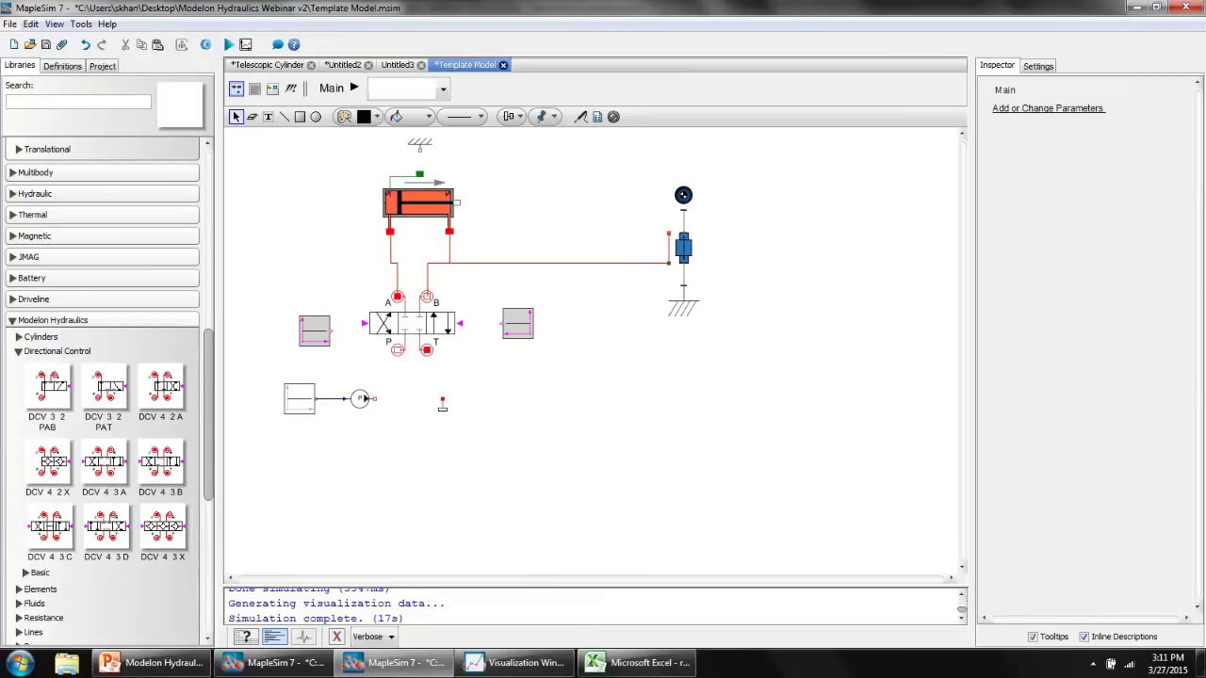
key("Escape")
Stretch the directional control valve slightly taller and connect the two Boolean constants to its control inputs.
left_click(413, 323)
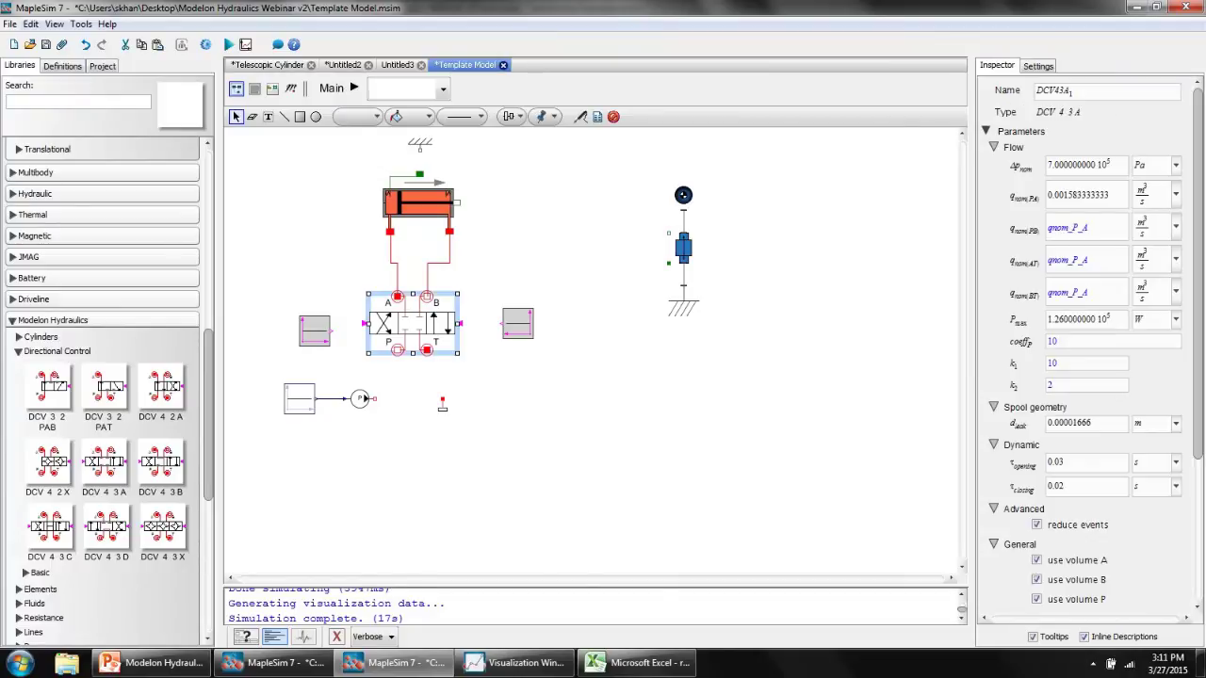
left_click_drag(413, 353, 413, 368)
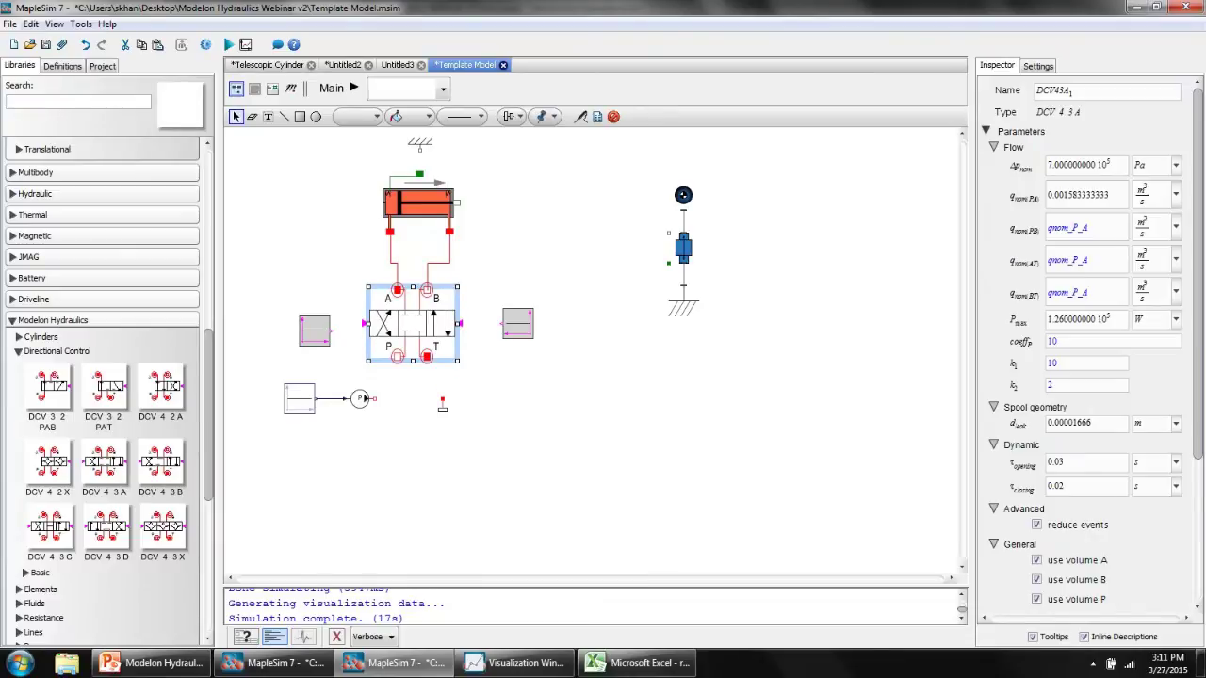
key("Escape")
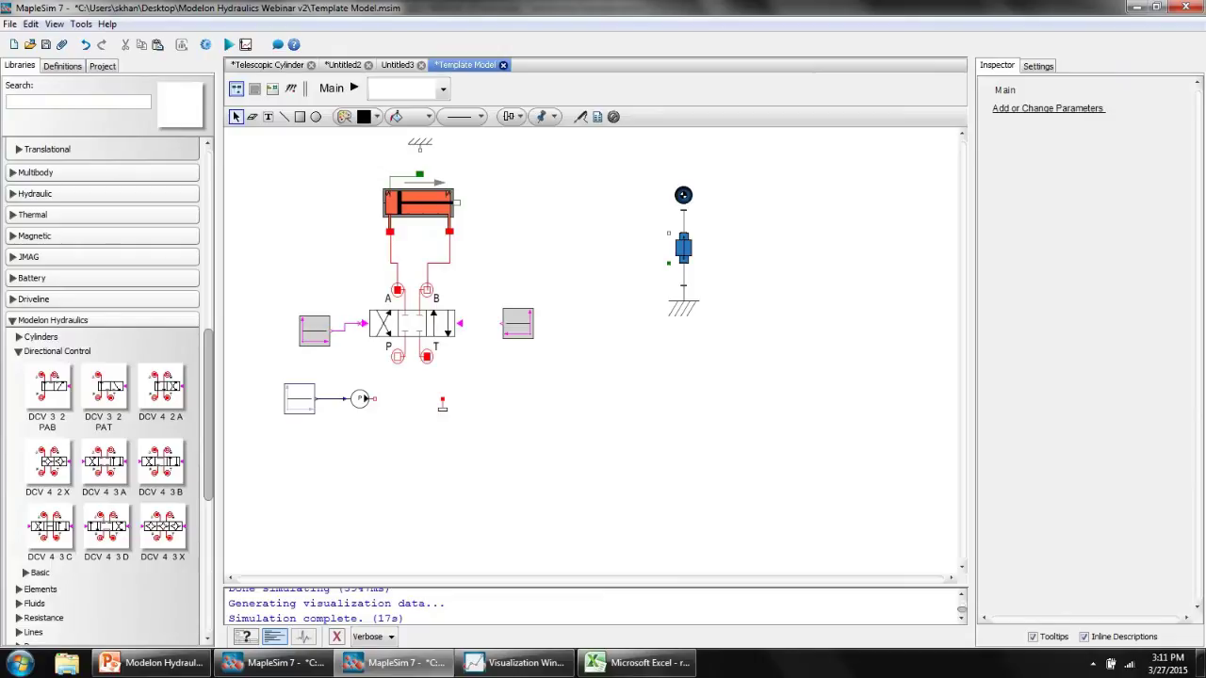
left_click_drag(329, 324, 363, 324)
left_click_drag(500, 323, 460, 323)
left_click(518, 323)
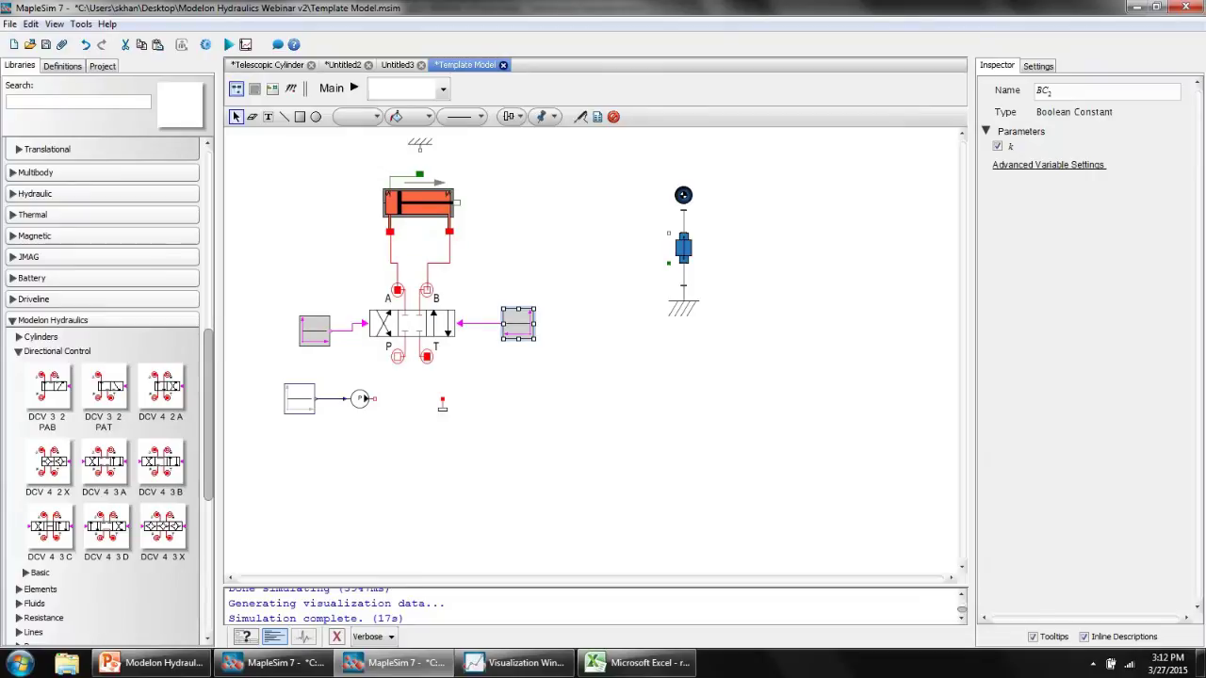
Connect valve port T to the tank and port P to the pump outlet.
left_click(412, 323)
left_click(427, 356)
left_click(443, 399)
left_click(397, 357)
left_click(374, 399)
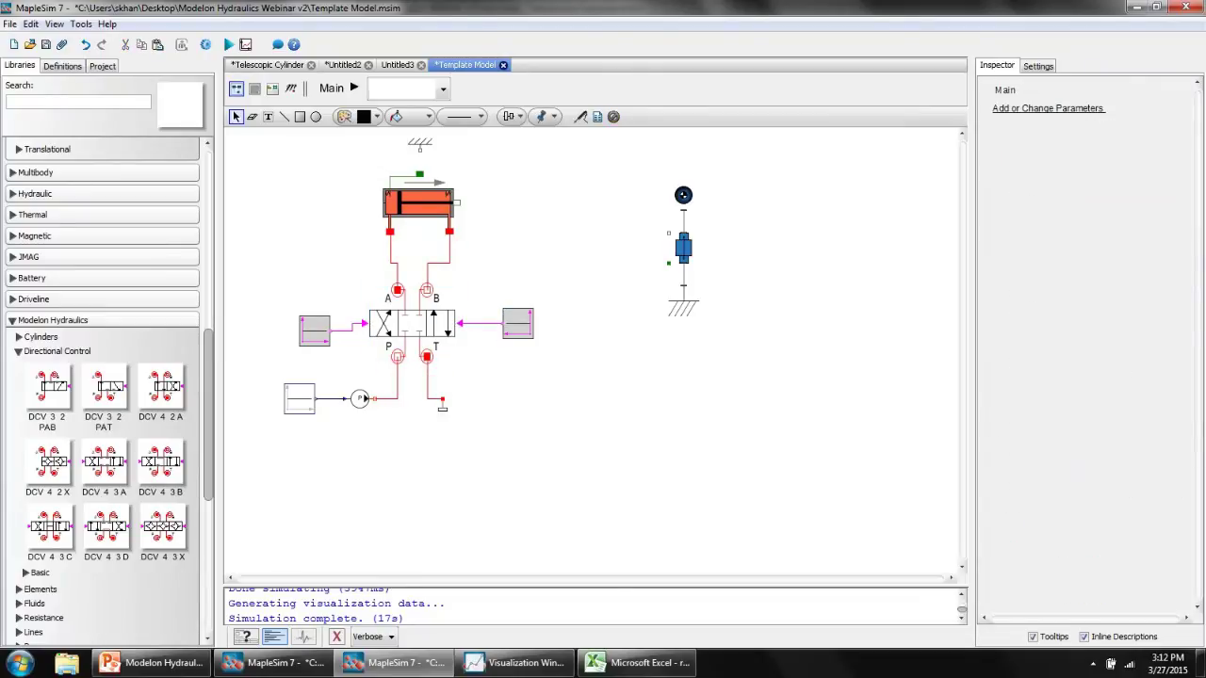
Check the k parameter of both Boolean constants feeding the valve.
left_click(315, 331)
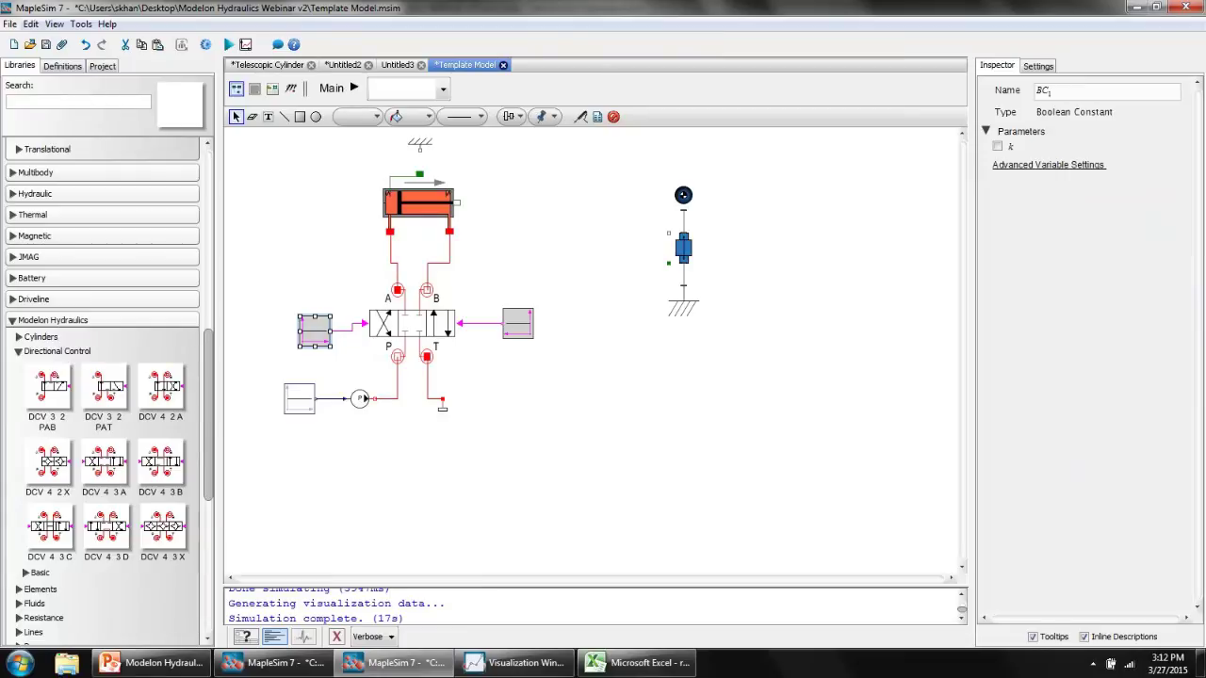
left_click(518, 323)
left_click(314, 331)
key("Escape")
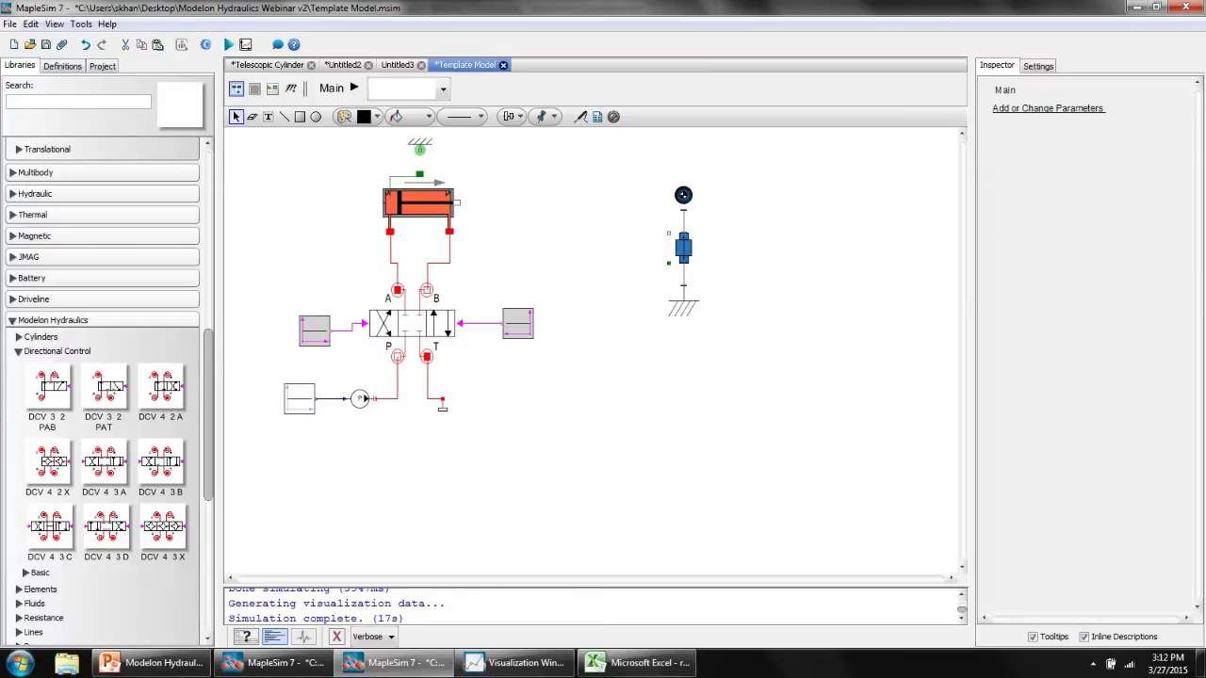
Connect the cylinder housing to the fixed ground and its rod to the prismatic joint, and move Boolean constant BC2 closer to the valve.
left_click(421, 150)
left_click(420, 173)
left_click(457, 202)
left_click(668, 233)
left_click_drag(517, 323, 495, 331)
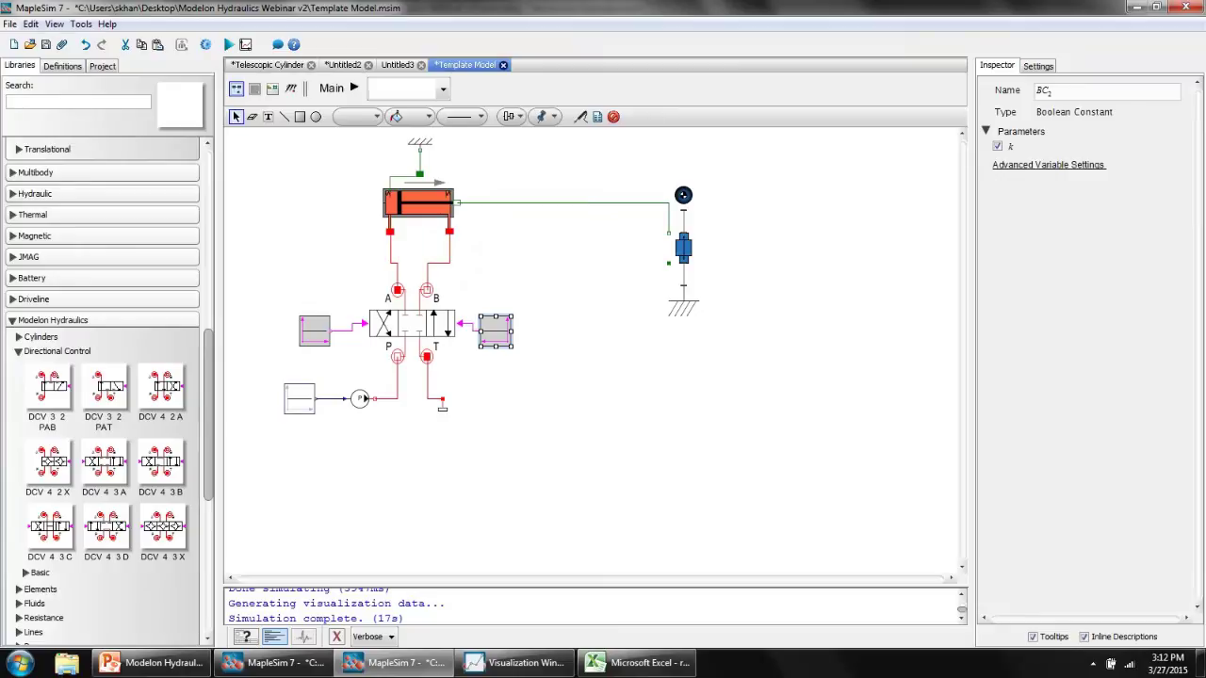
Widen the parameter area and review the parameters of the rigid body, the prismatic joint and both Boolean constants.
left_click_drag(971, 377, 813, 376)
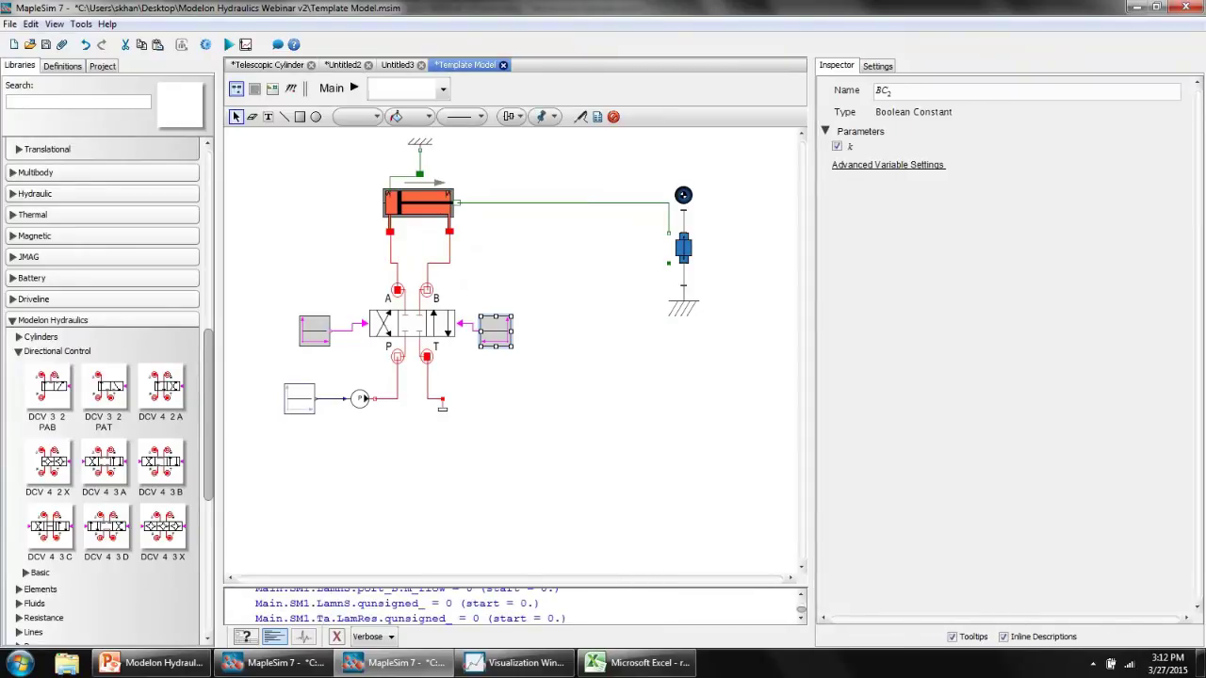
left_click(683, 195)
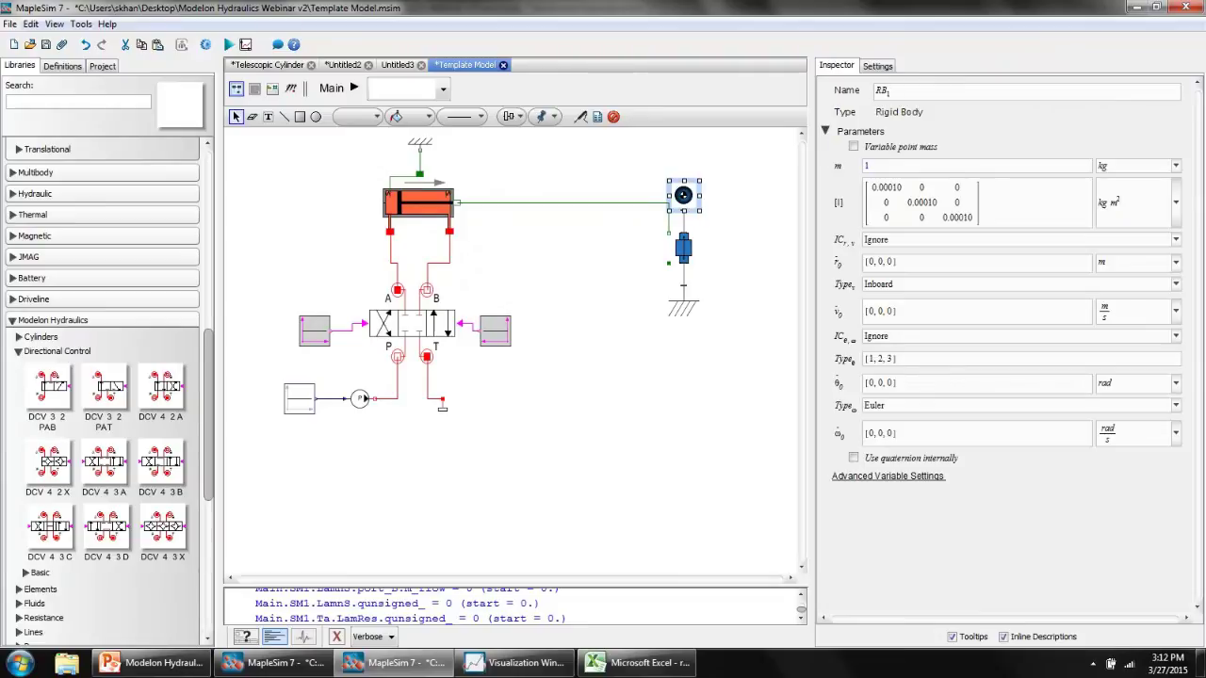
left_click(683, 248)
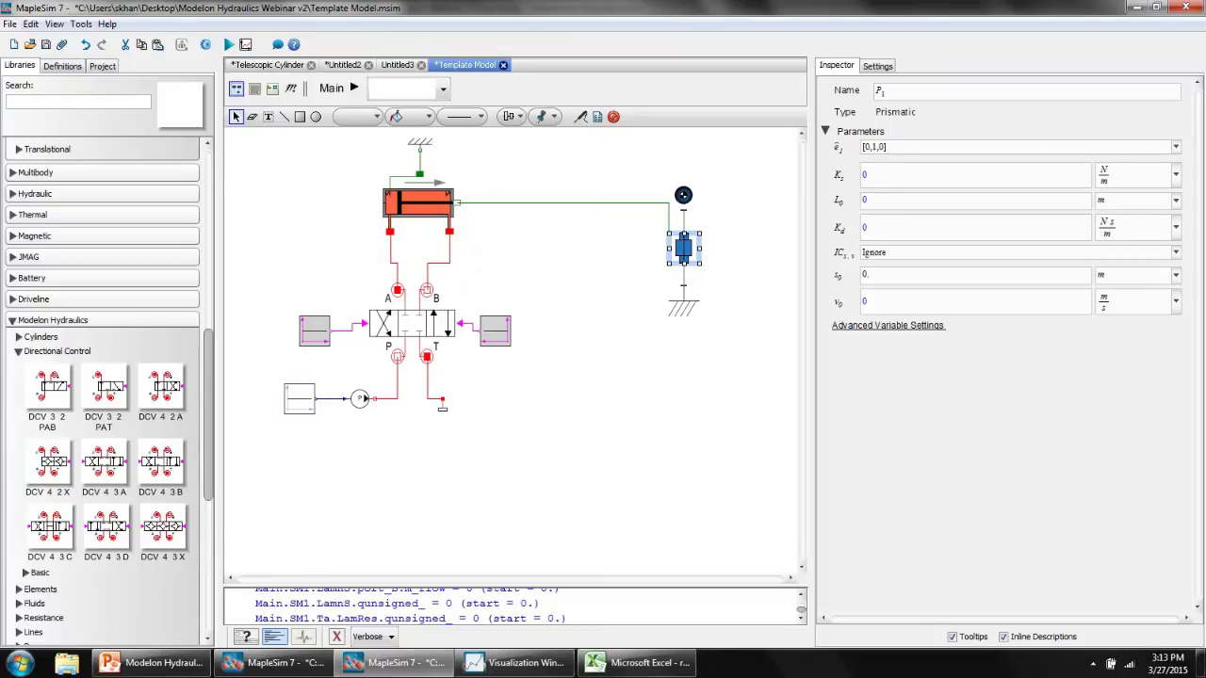
left_click(495, 331)
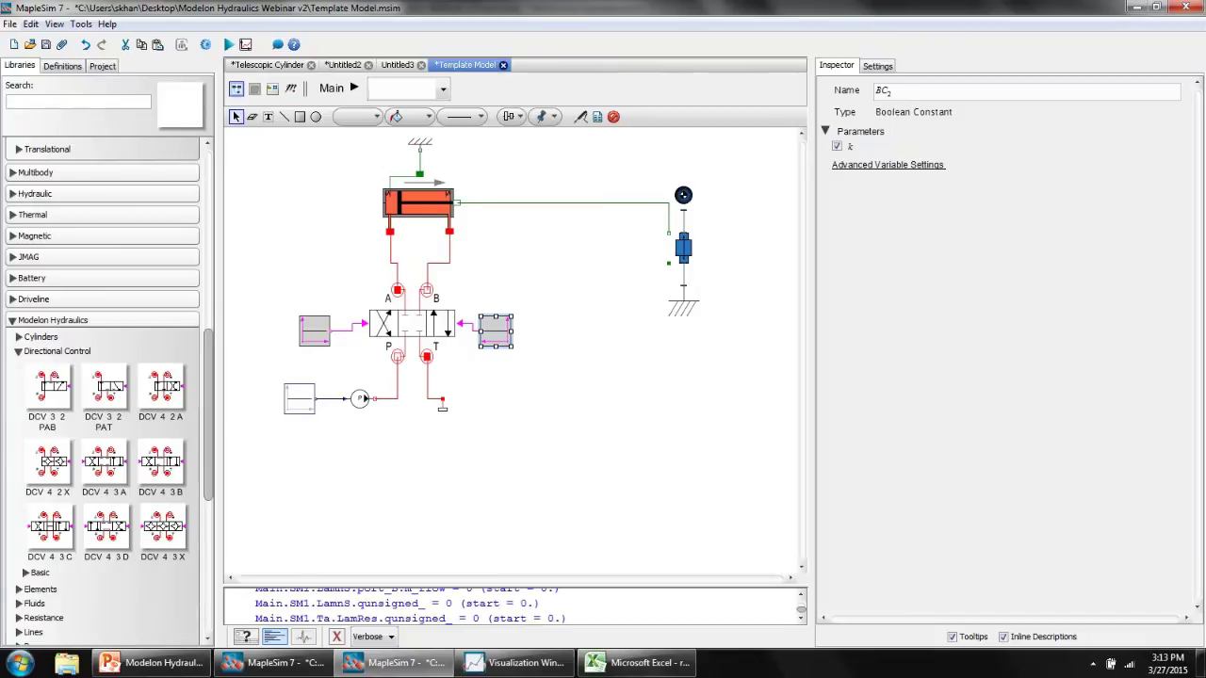
left_click(315, 331)
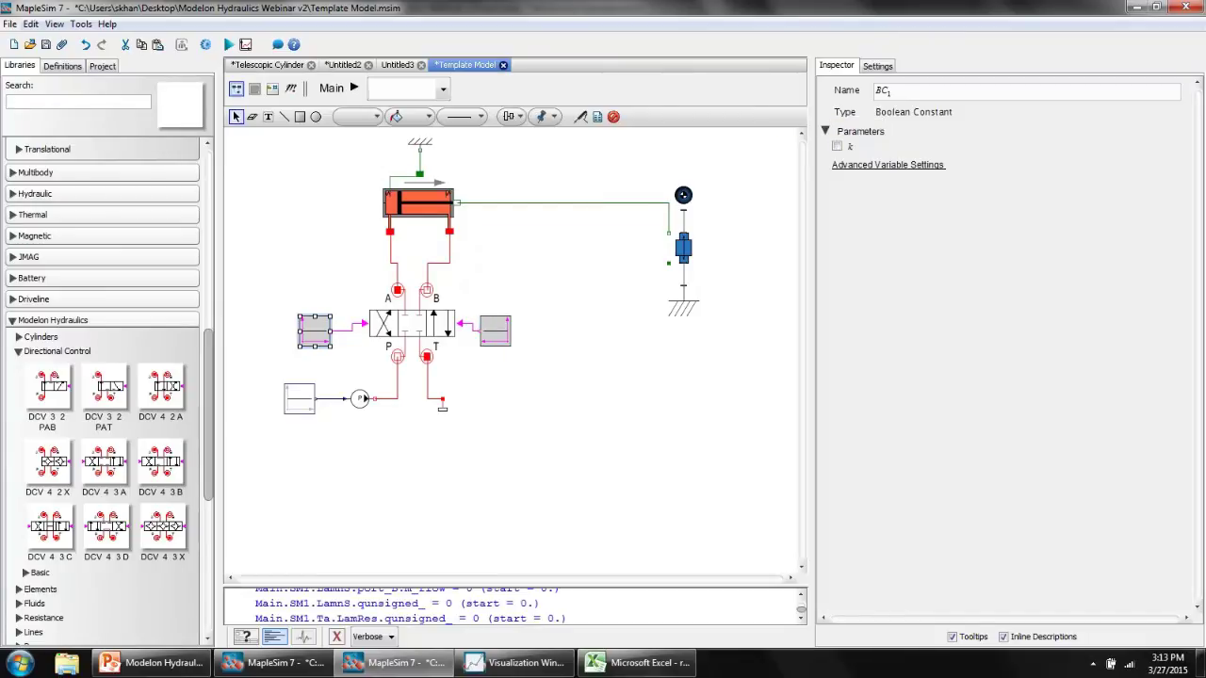
Add the Oil ISO VG 32 MOBIL DTE 24 fluid from the Hydraulic Fluids group to the model beside the cylinder circuit.
scroll(104, 377, "down", 5)
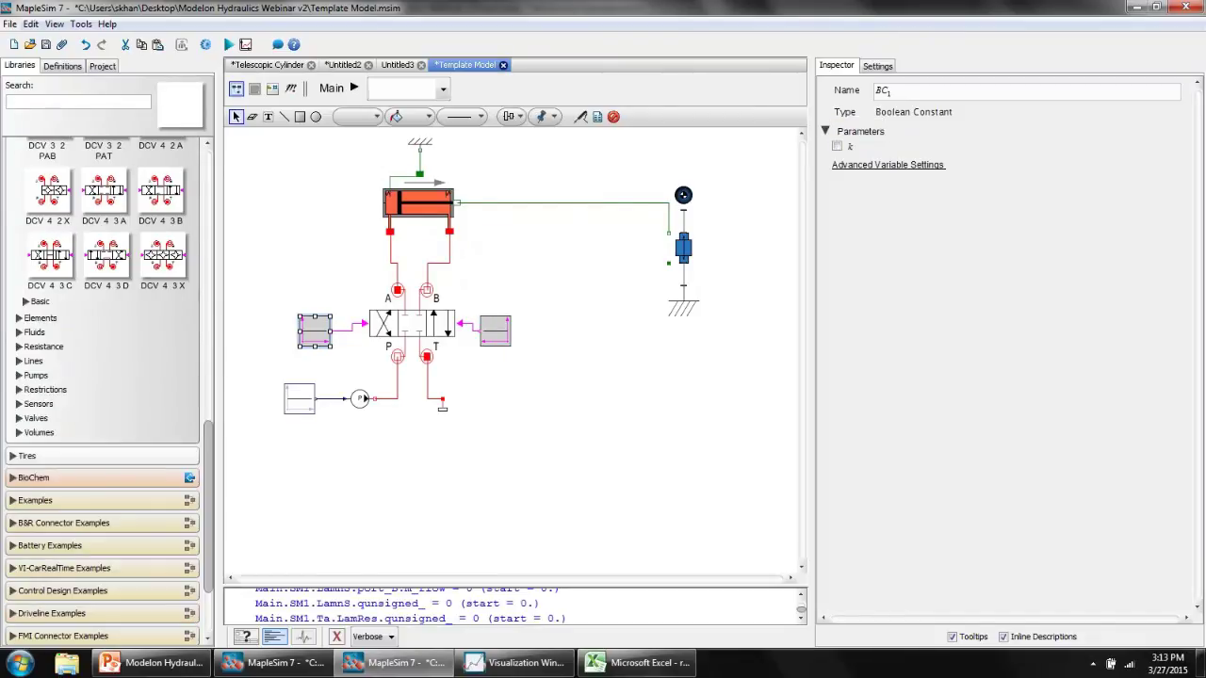
left_click(34, 332)
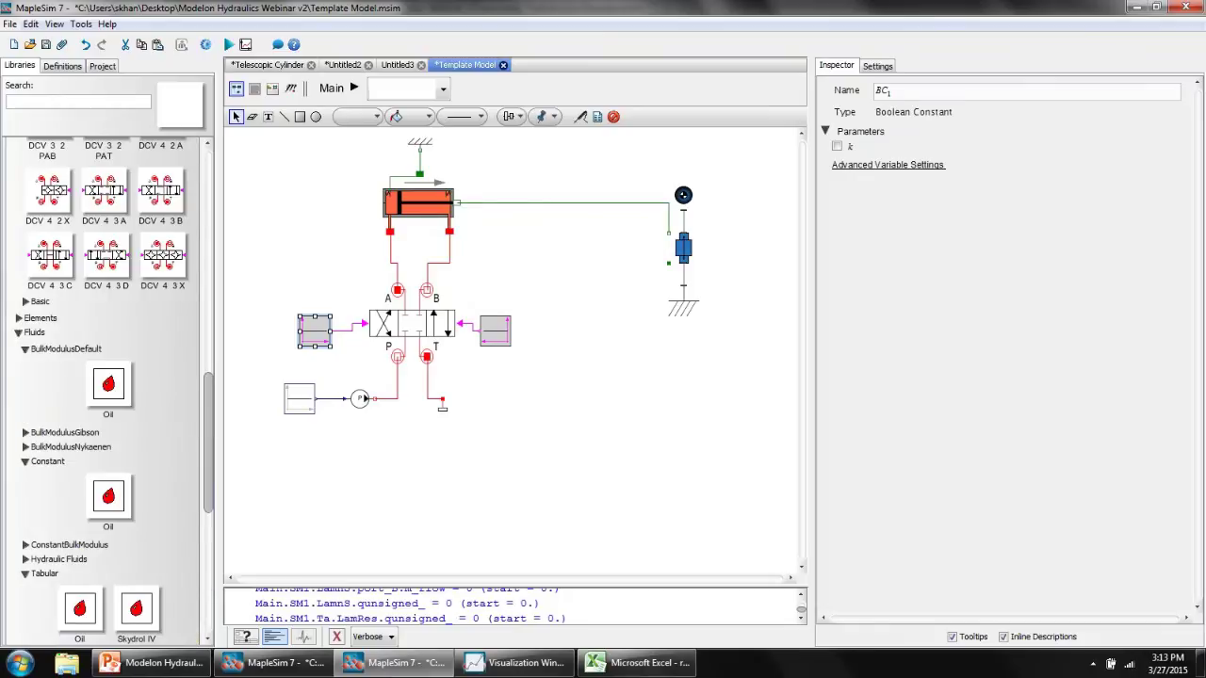
left_click(34, 332)
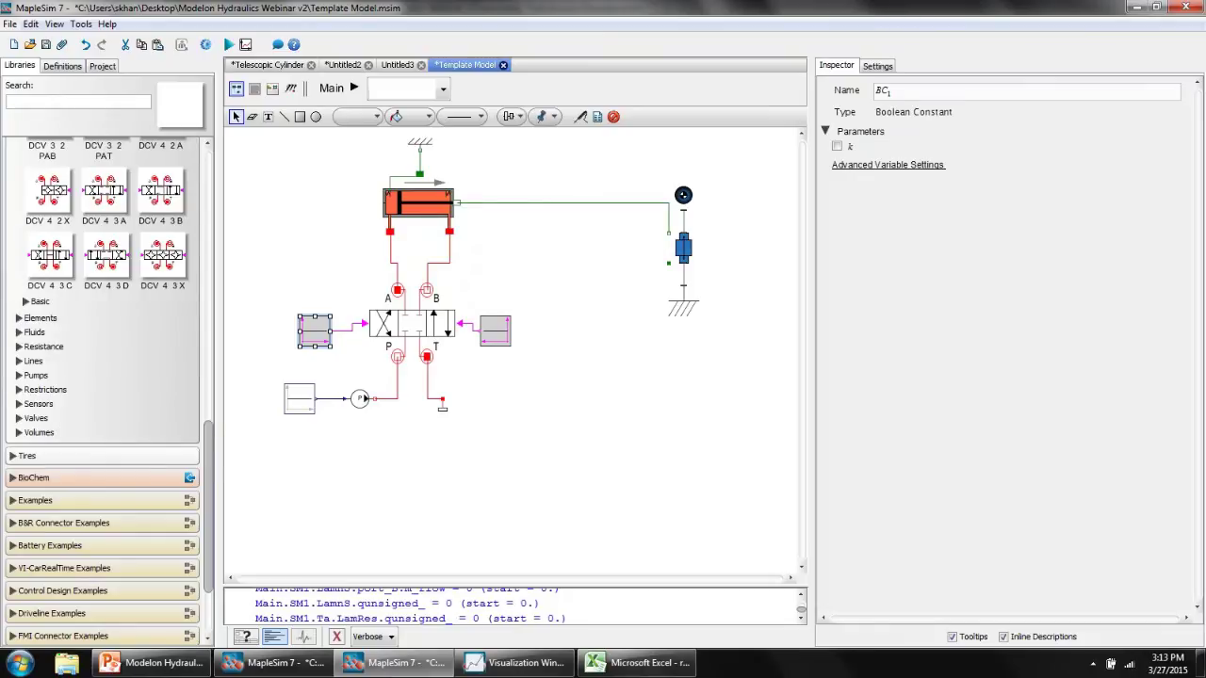
left_click(18, 333)
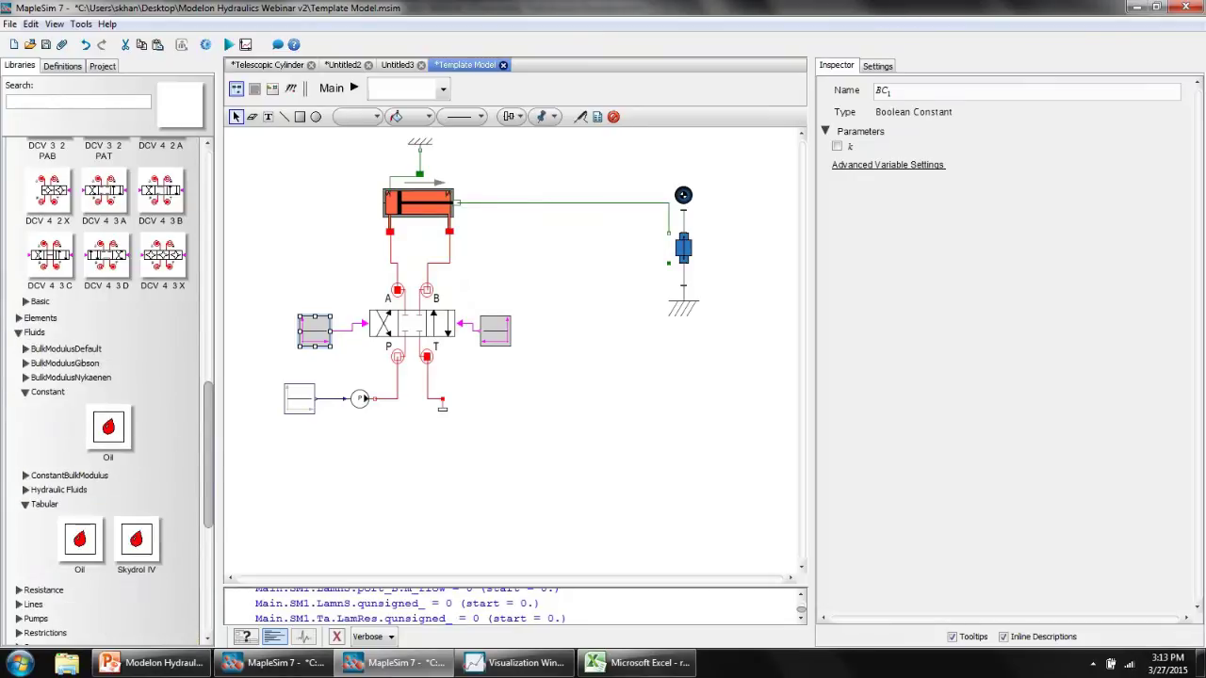
scroll(103, 377, "down", 3)
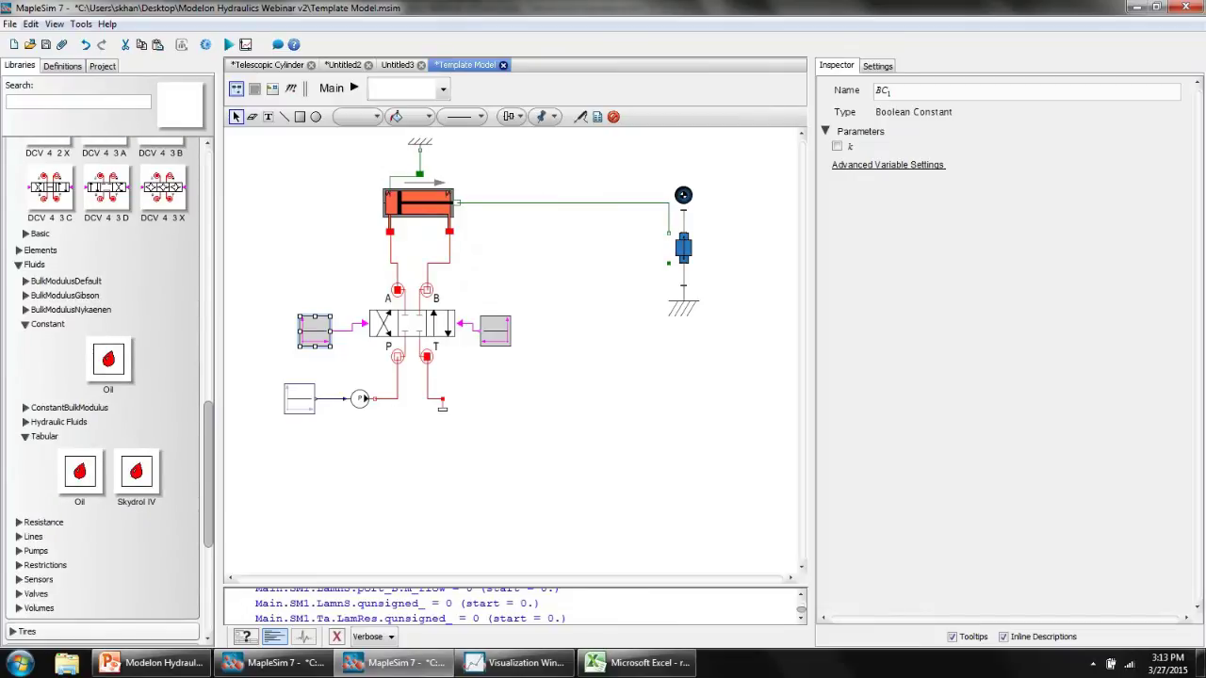
left_click(44, 423)
scroll(43, 422, "down", 3)
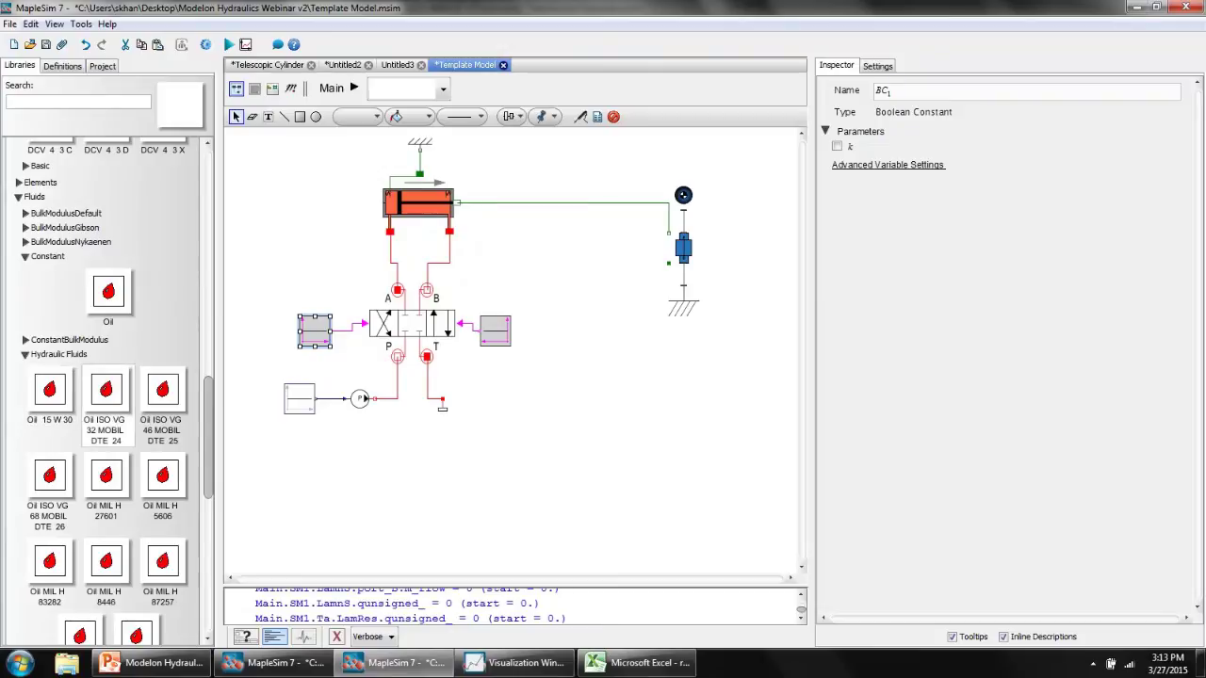
left_click_drag(106, 390, 254, 150)
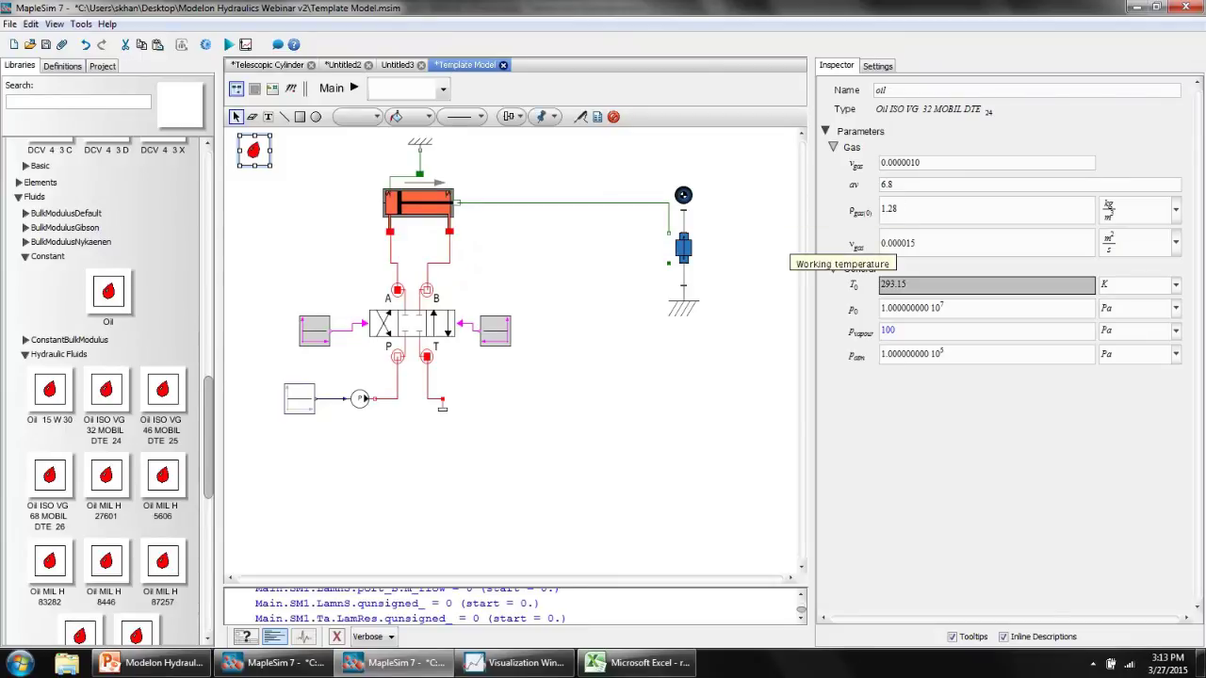
Set the differential cylinder's temperature offset from system temperature to 10 K.
left_click(419, 202)
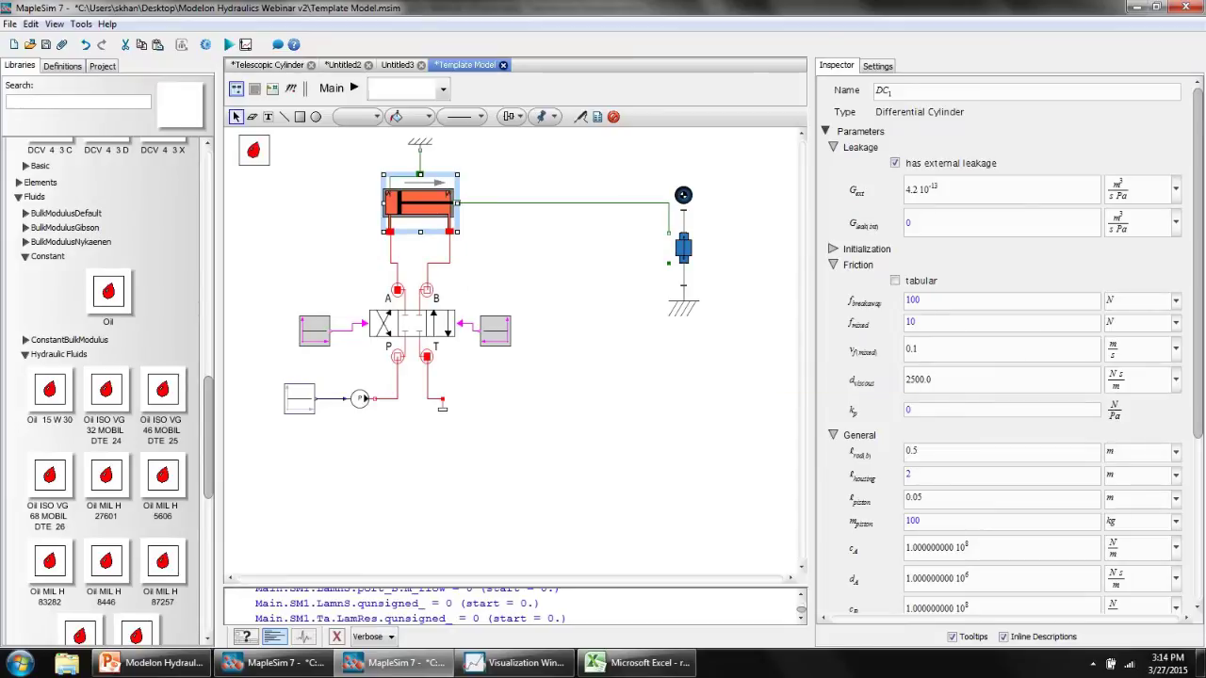
scroll(943, 349, "down", 5)
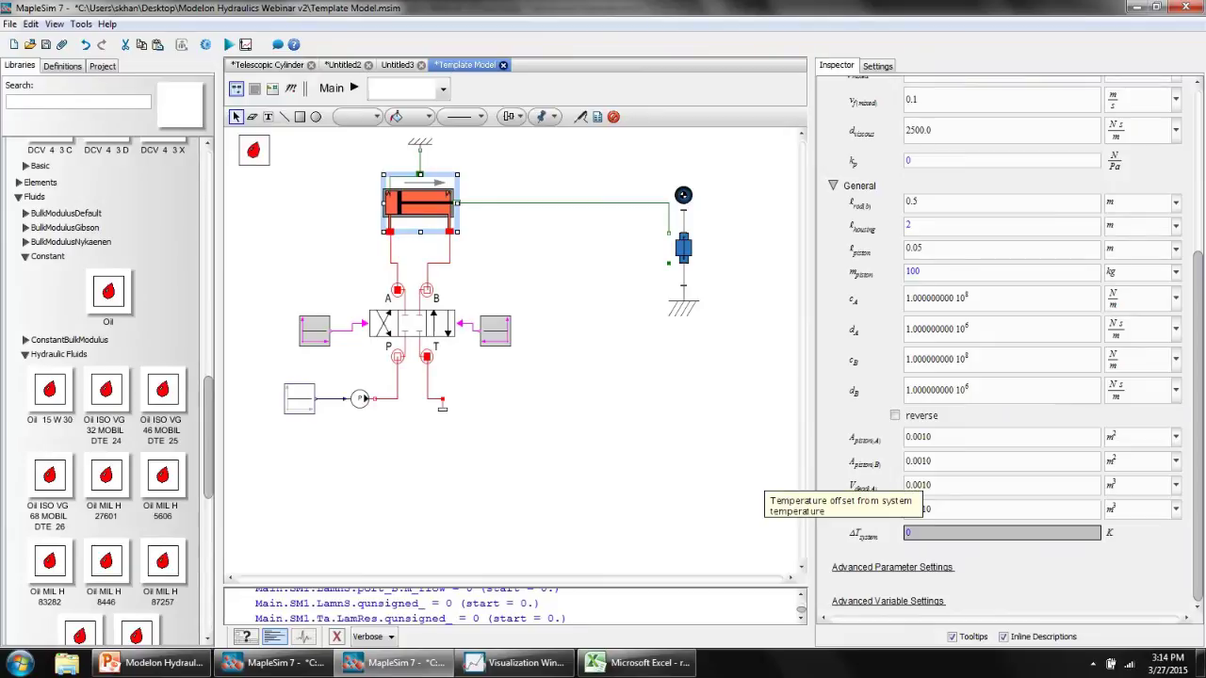
left_click(942, 533)
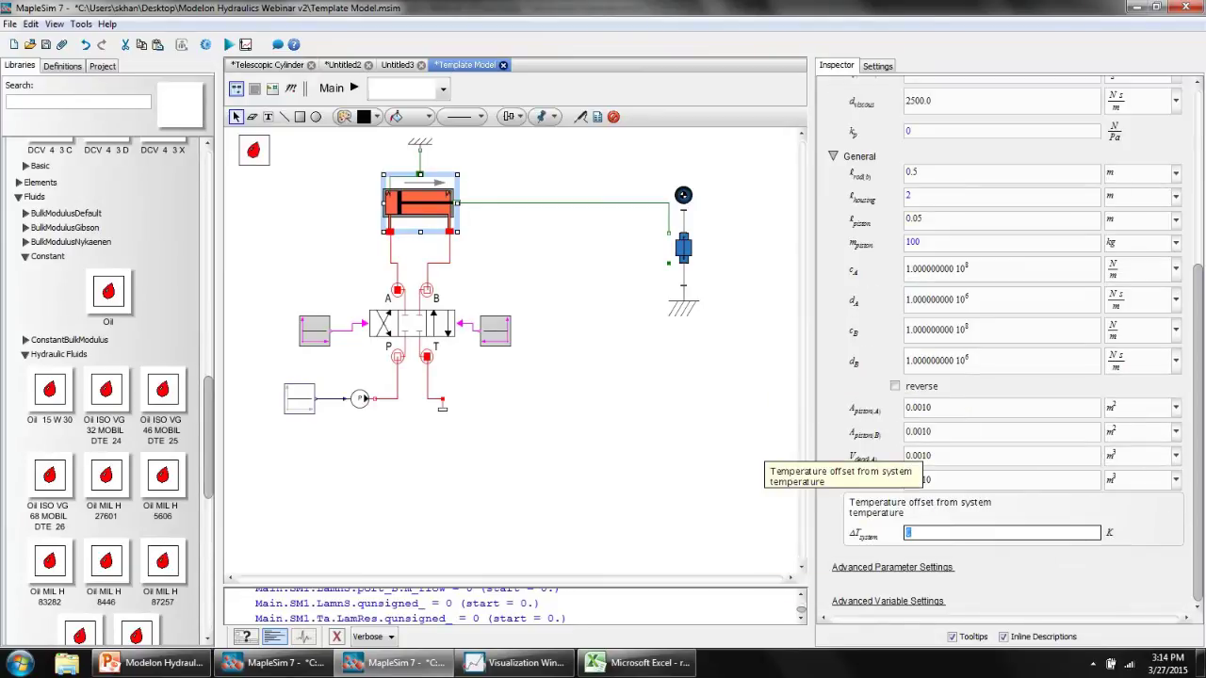
key("BackSpace")
type("10")
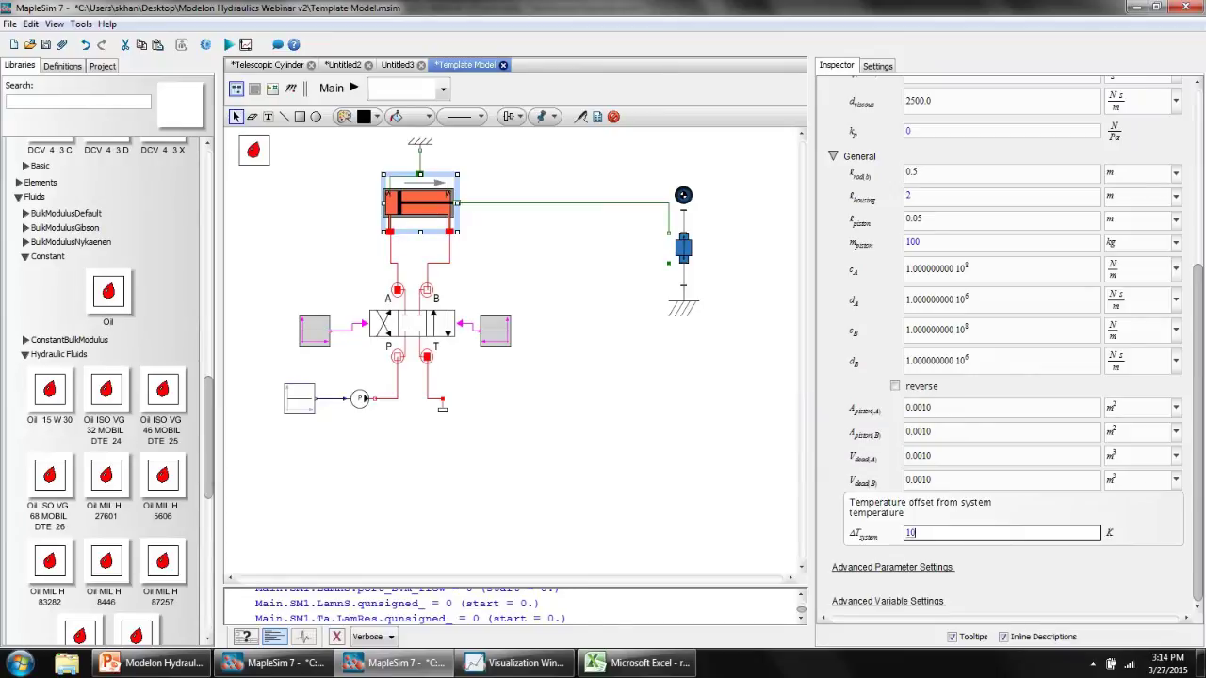
left_click(603, 395)
Review the simulation and solver settings of the Template Model and run the simulation.
left_click(877, 65)
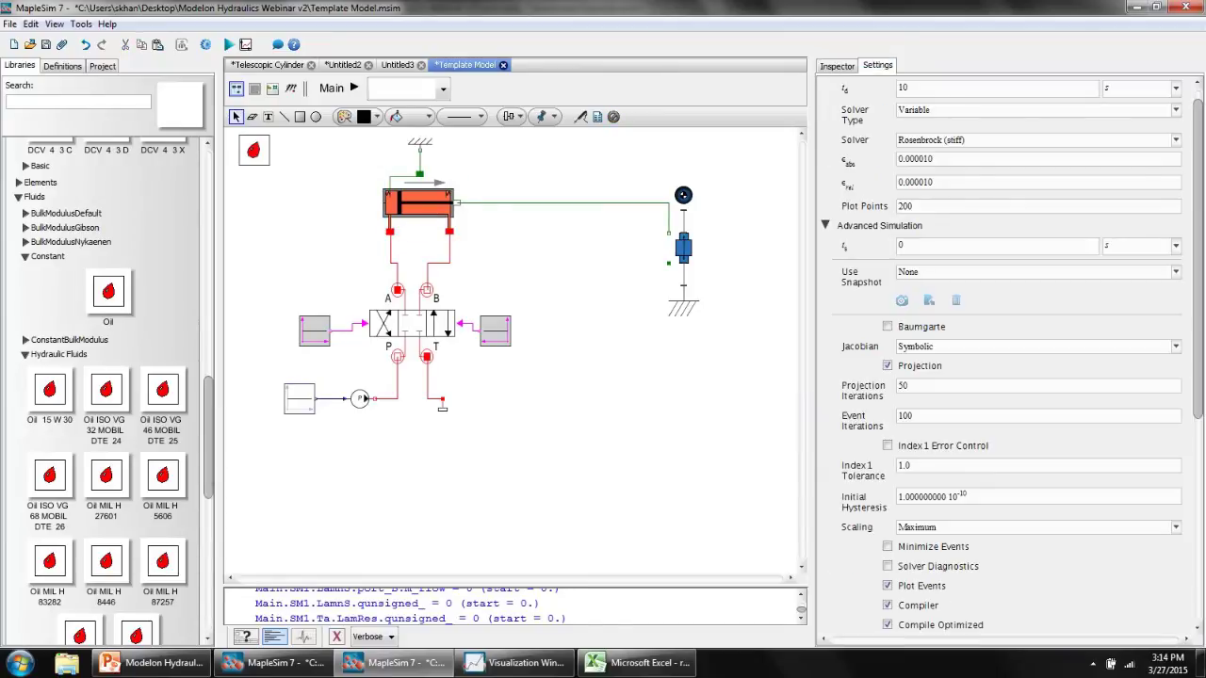
scroll(1037, 273, "down", 1)
scroll(1037, 283, "up", 2)
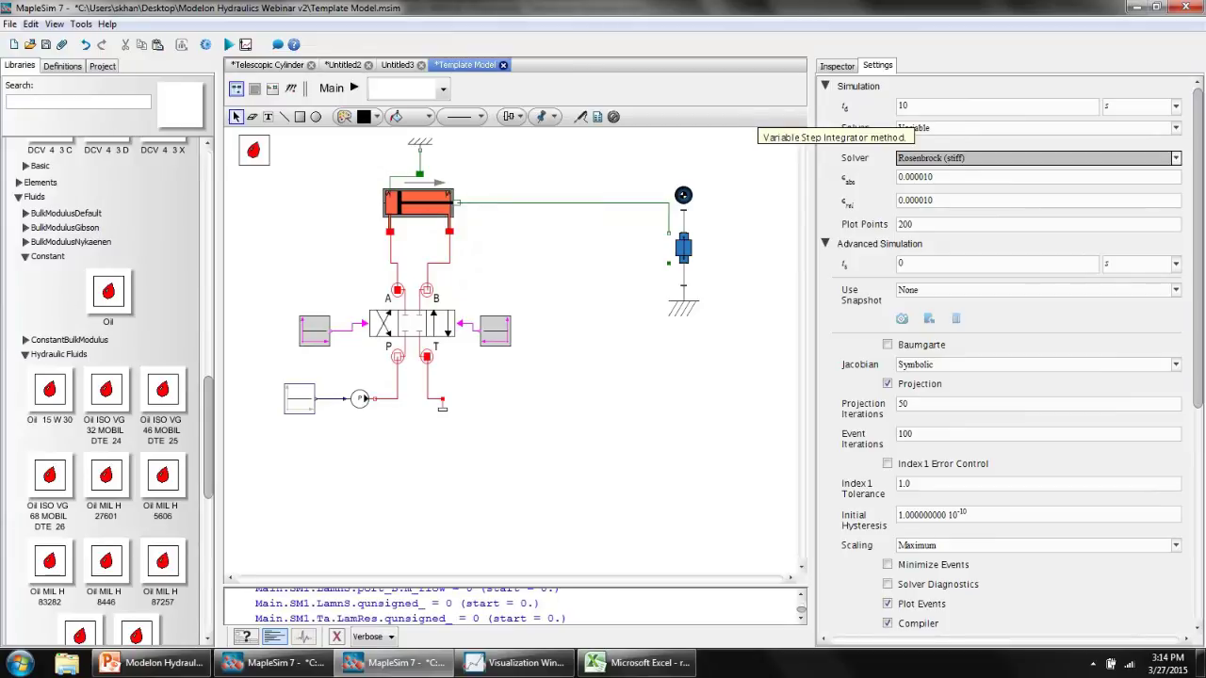
scroll(857, 132, "down", 1)
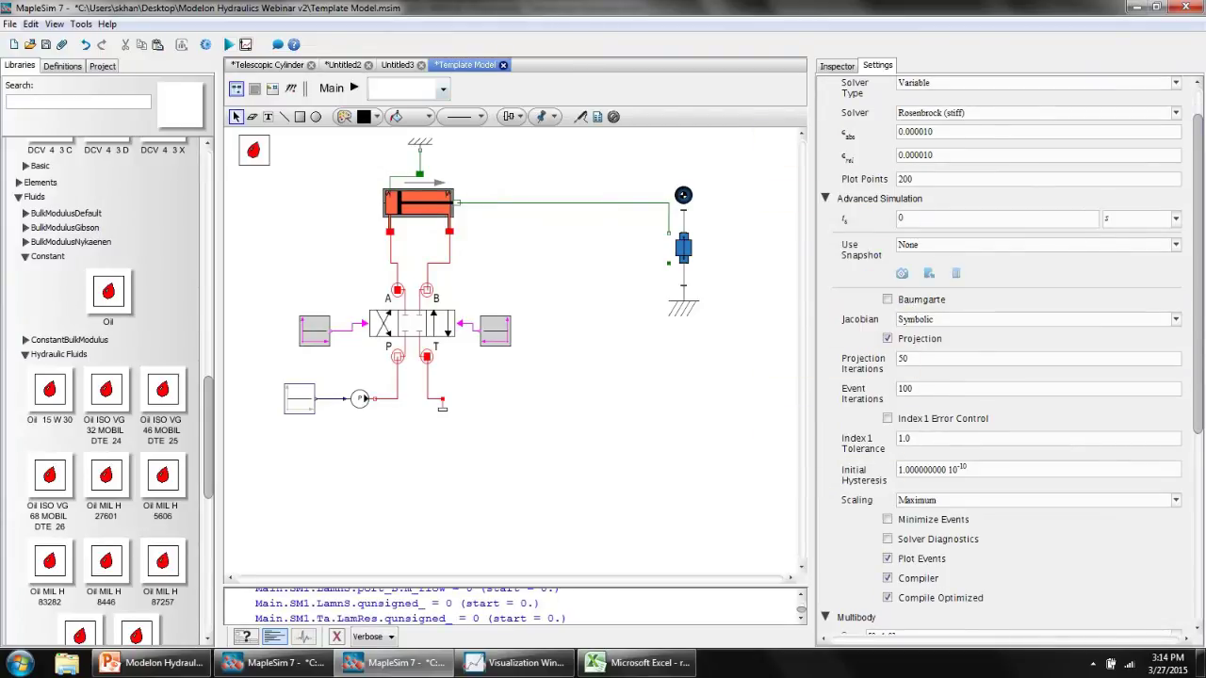
left_click(230, 45)
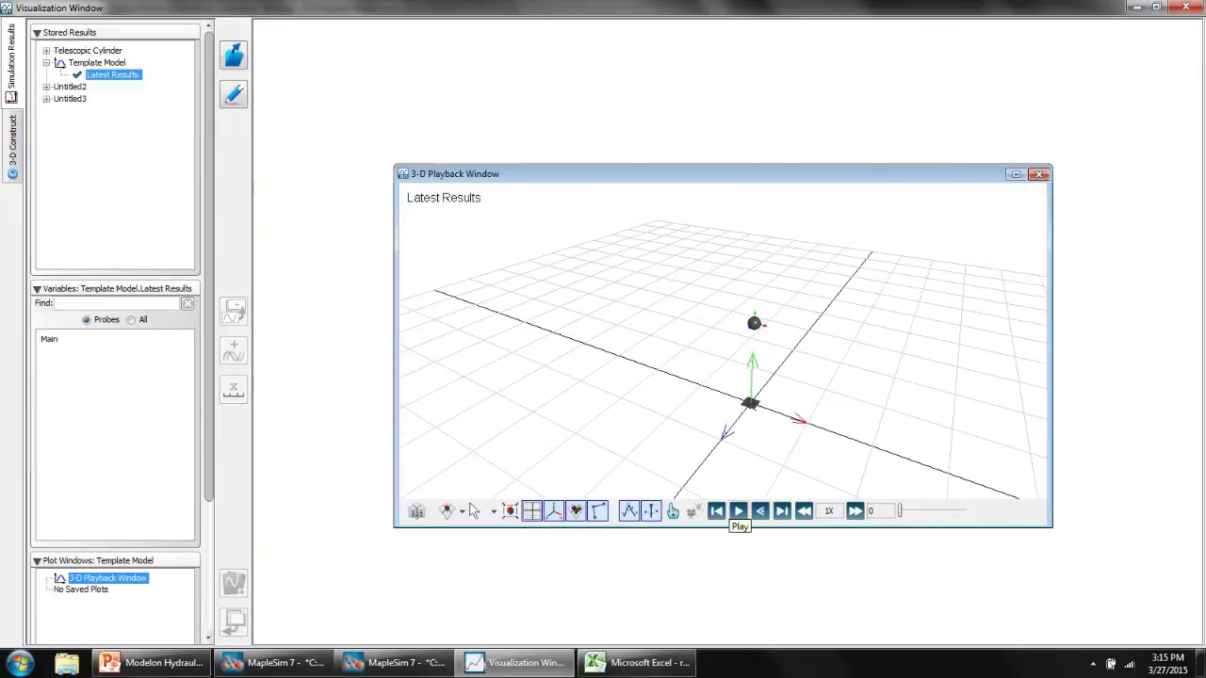
Play the Template Model's 3-D animation, scrub back to 7.9 s, and inspect the constant block feeding the pressure source.
left_click(739, 511)
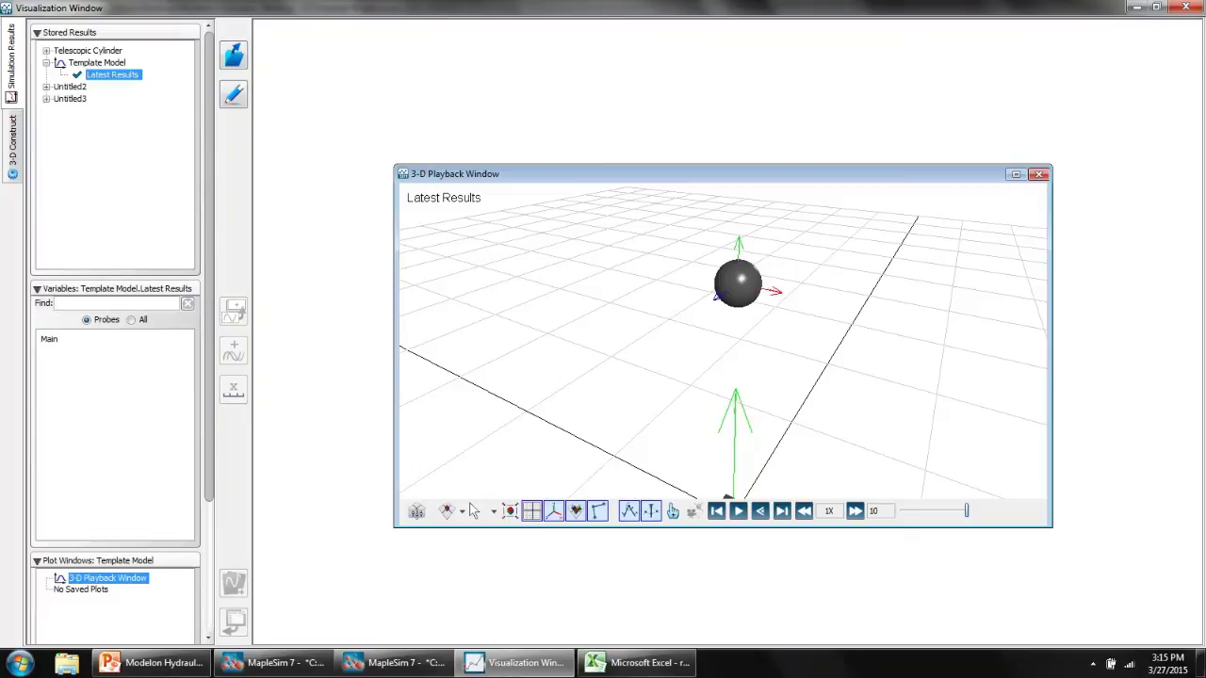
mouse_move(967, 511)
left_mouse_down()
mouse_move(900, 510)
mouse_move(956, 511)
left_mouse_up()
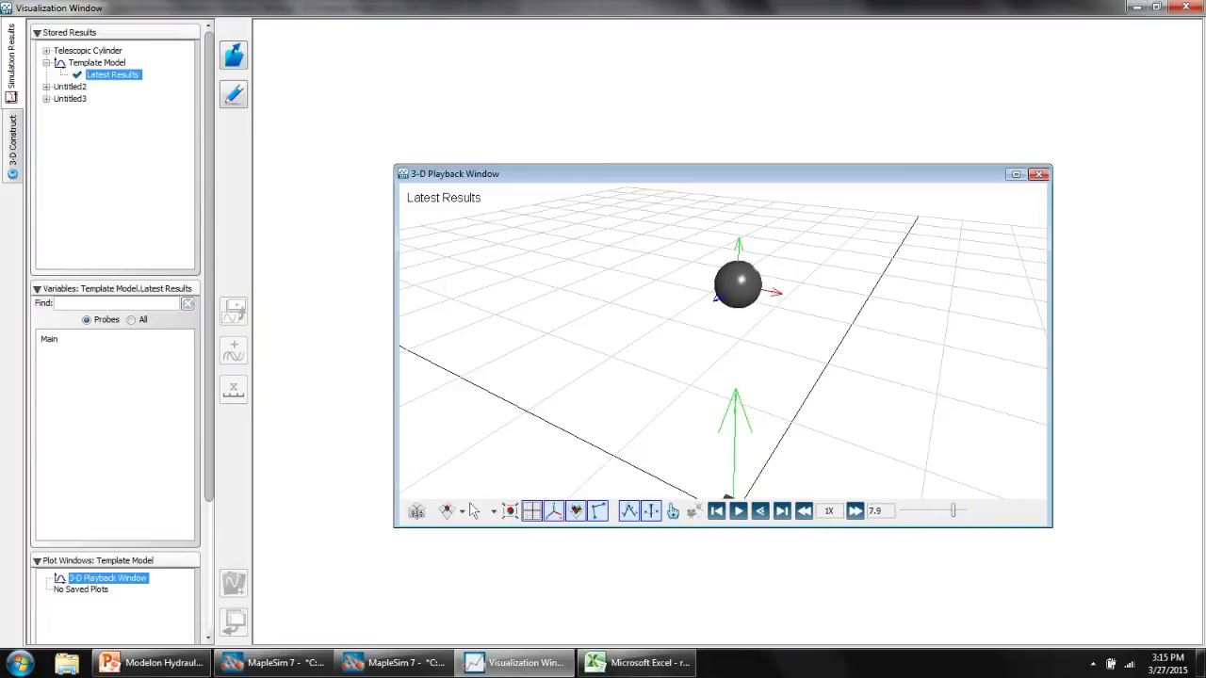
left_click(396, 662)
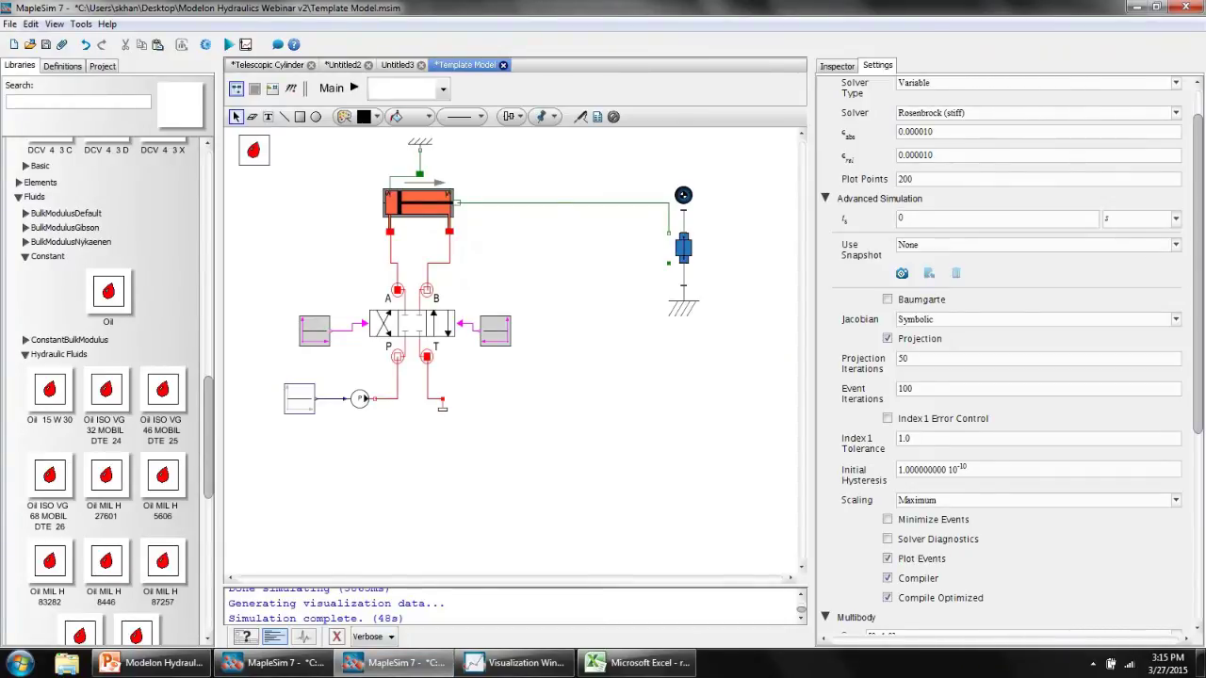
left_click(299, 399)
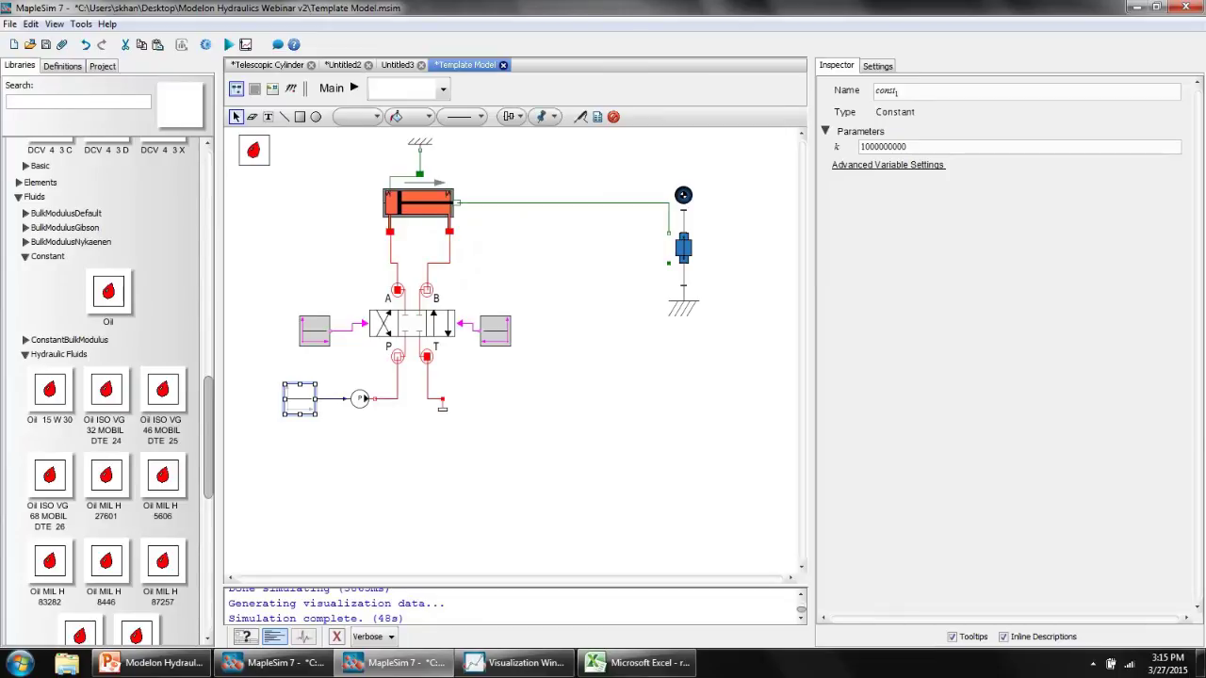
Set the effective area of the right side of the piston to 0.0005 m² on the differential cylinder.
left_click(418, 202)
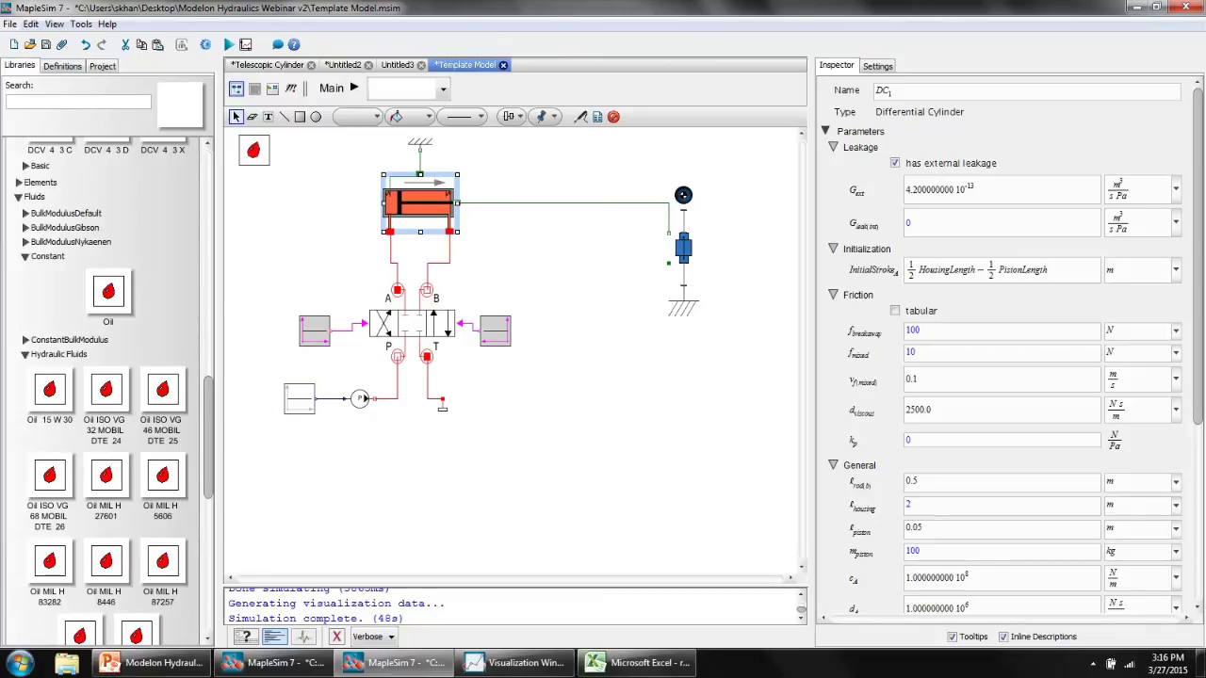
scroll(849, 315, "down", 4)
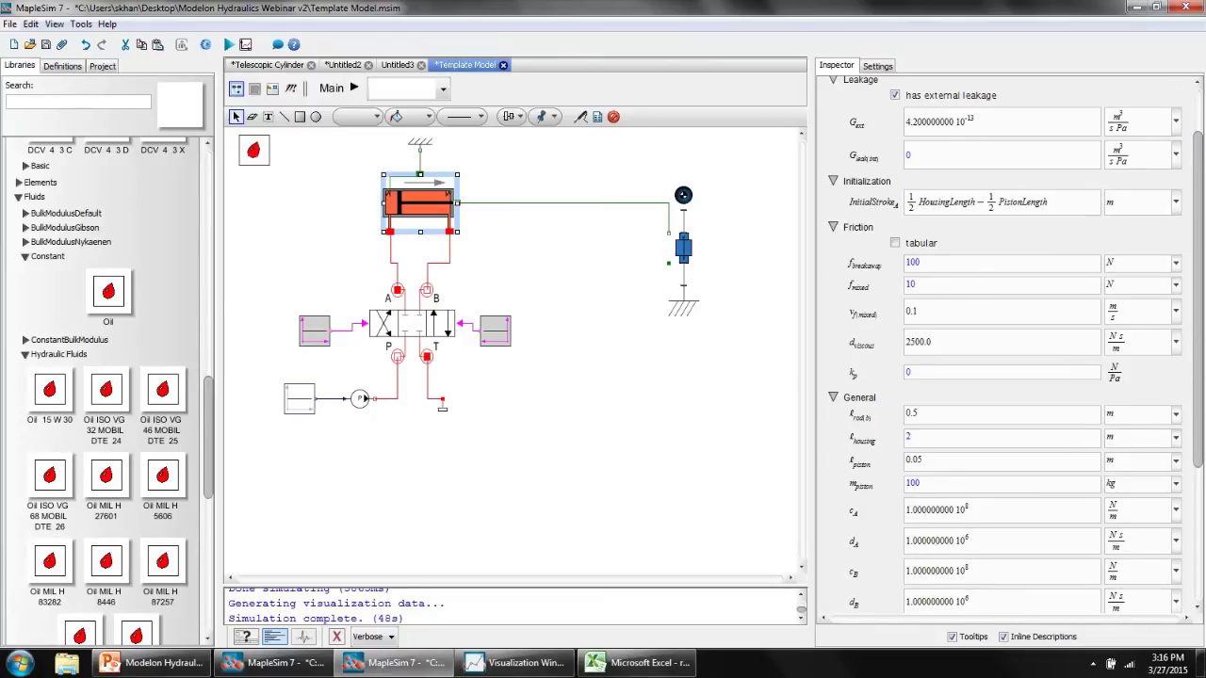
scroll(848, 339, "down", 2)
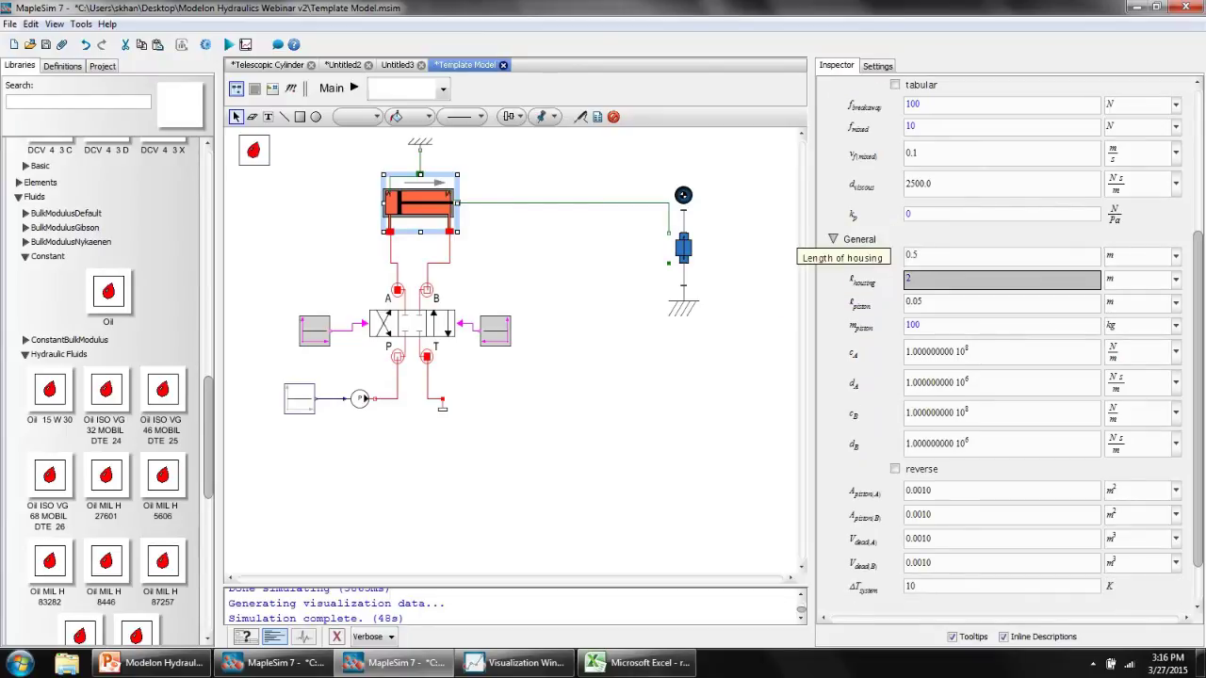
scroll(848, 283, "down", 2)
scroll(848, 377, "down", 1)
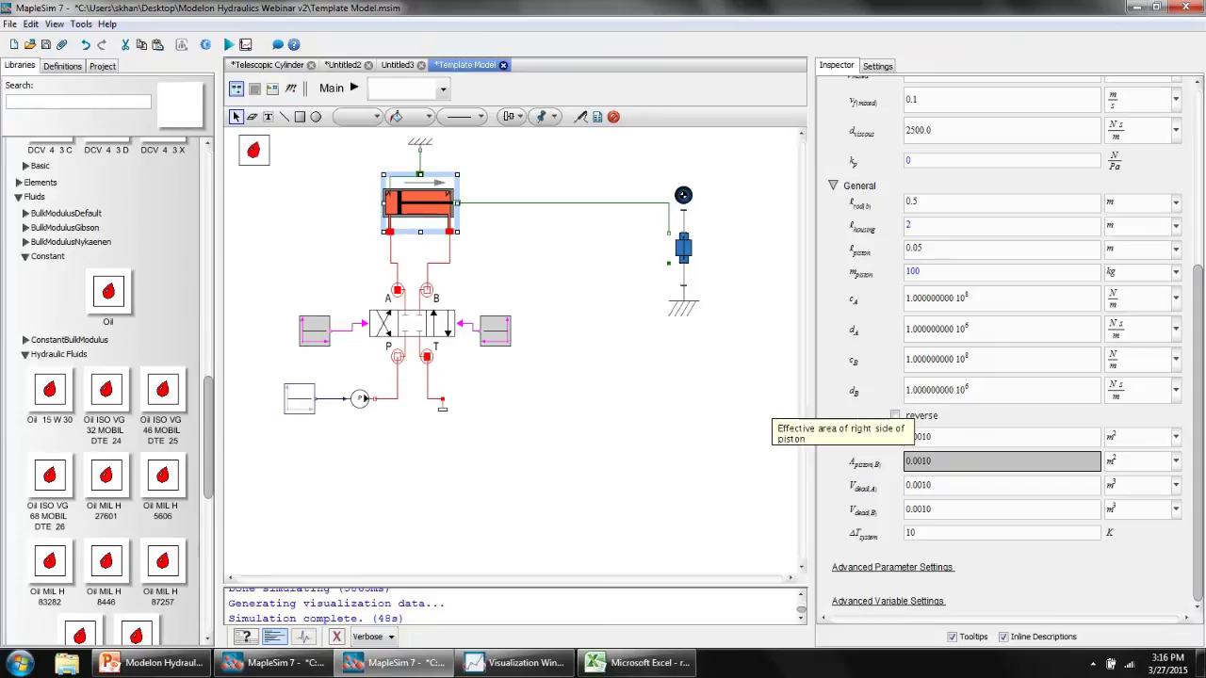
left_click(919, 461)
left_click(932, 490)
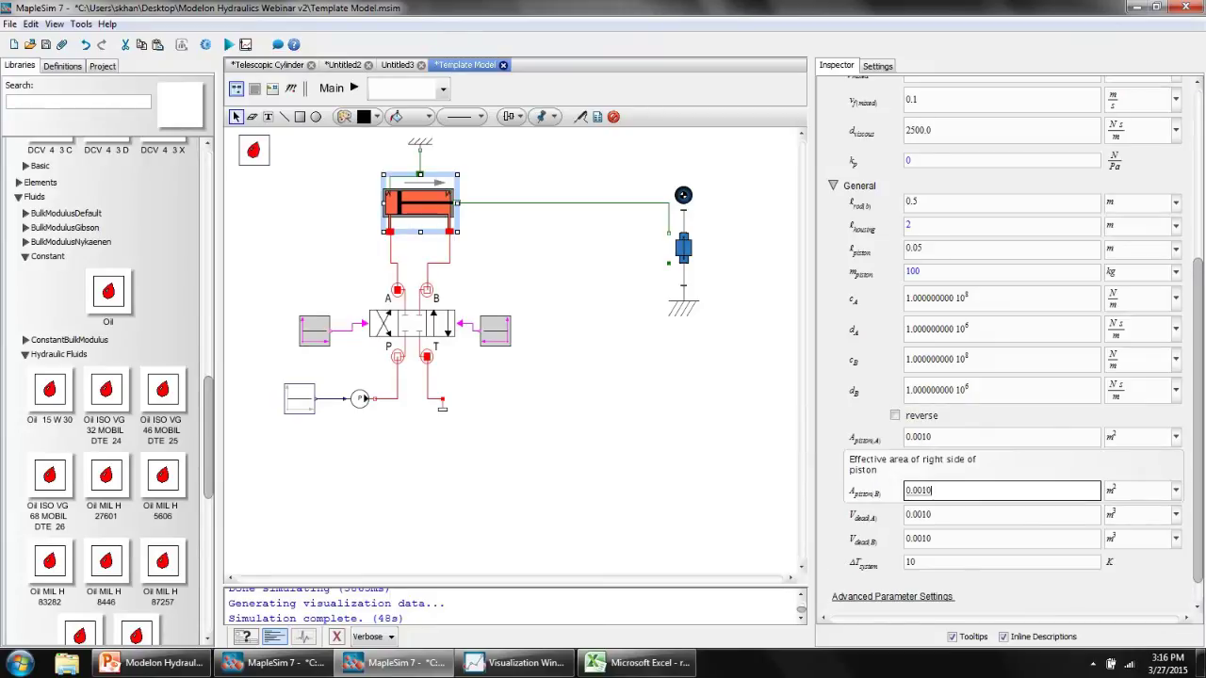
left_click_drag(932, 490, 922, 490)
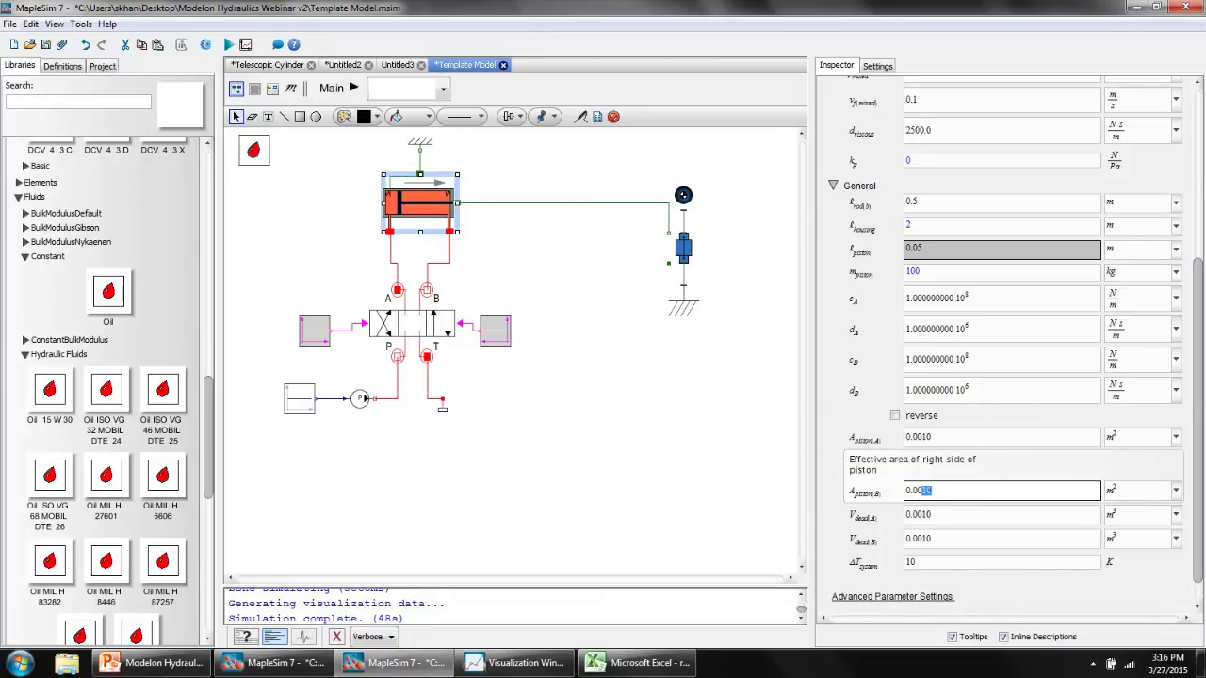
type("05")
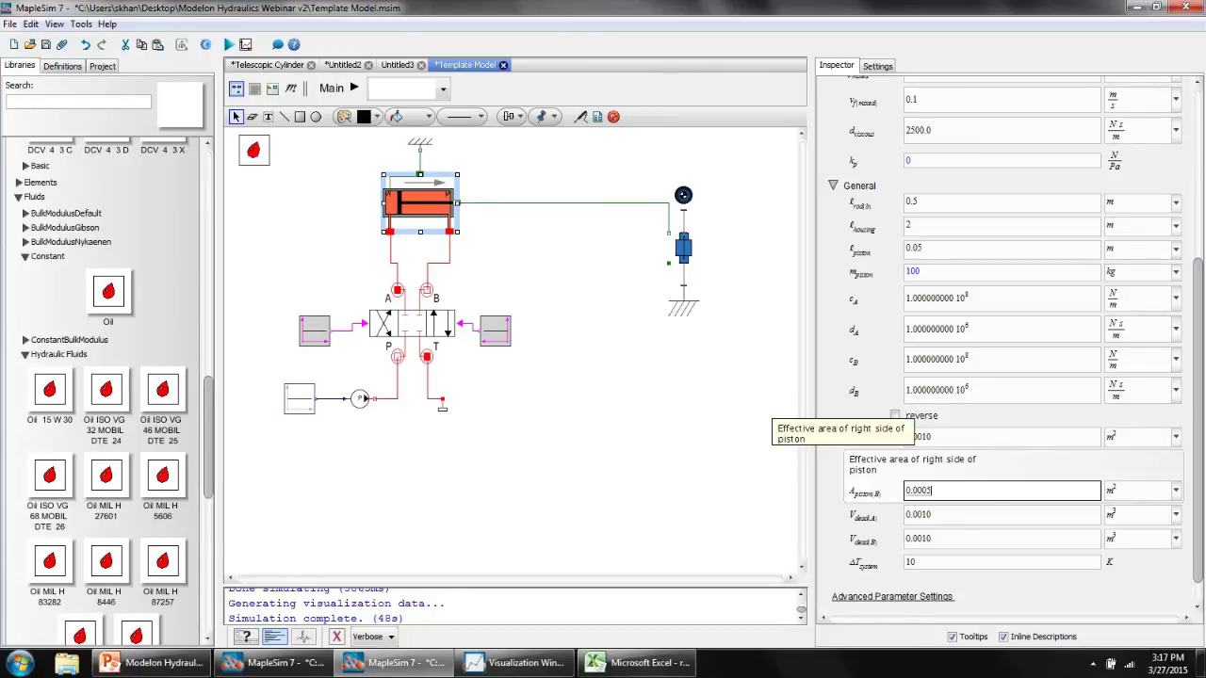
Delete the connection between the cylinder's right port and valve port B, and the tank attached to valve port T.
left_click(484, 255)
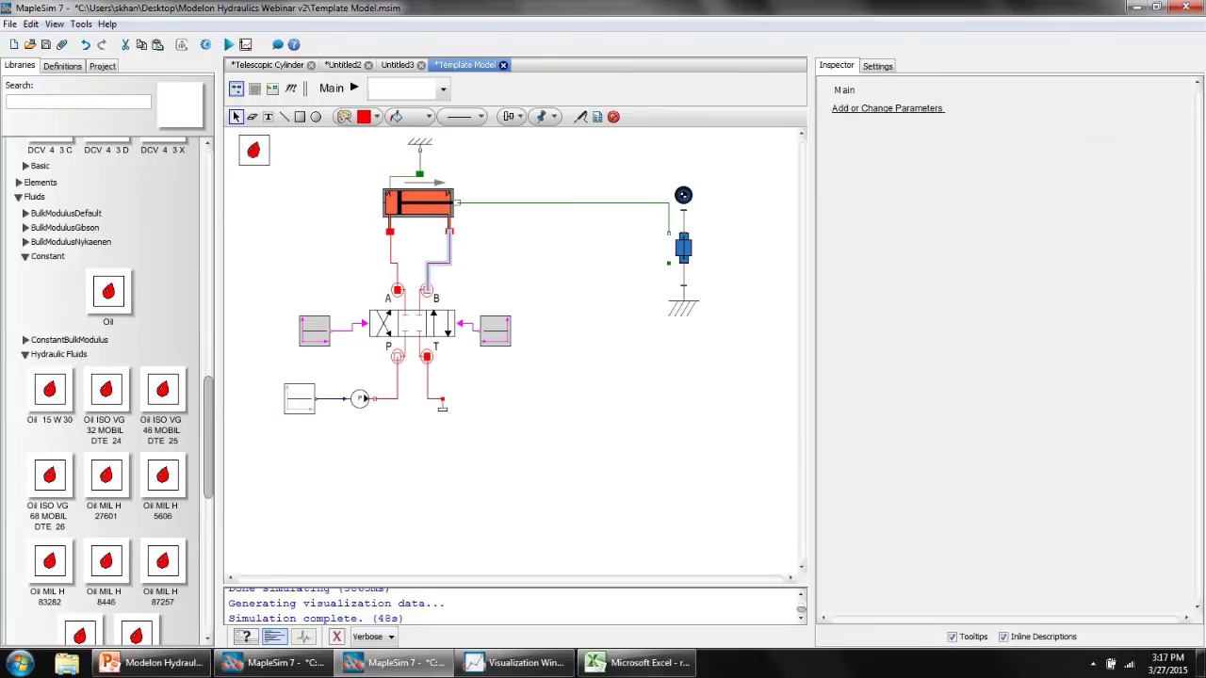
key("Delete")
left_click_drag(504, 480, 423, 390)
key("Delete")
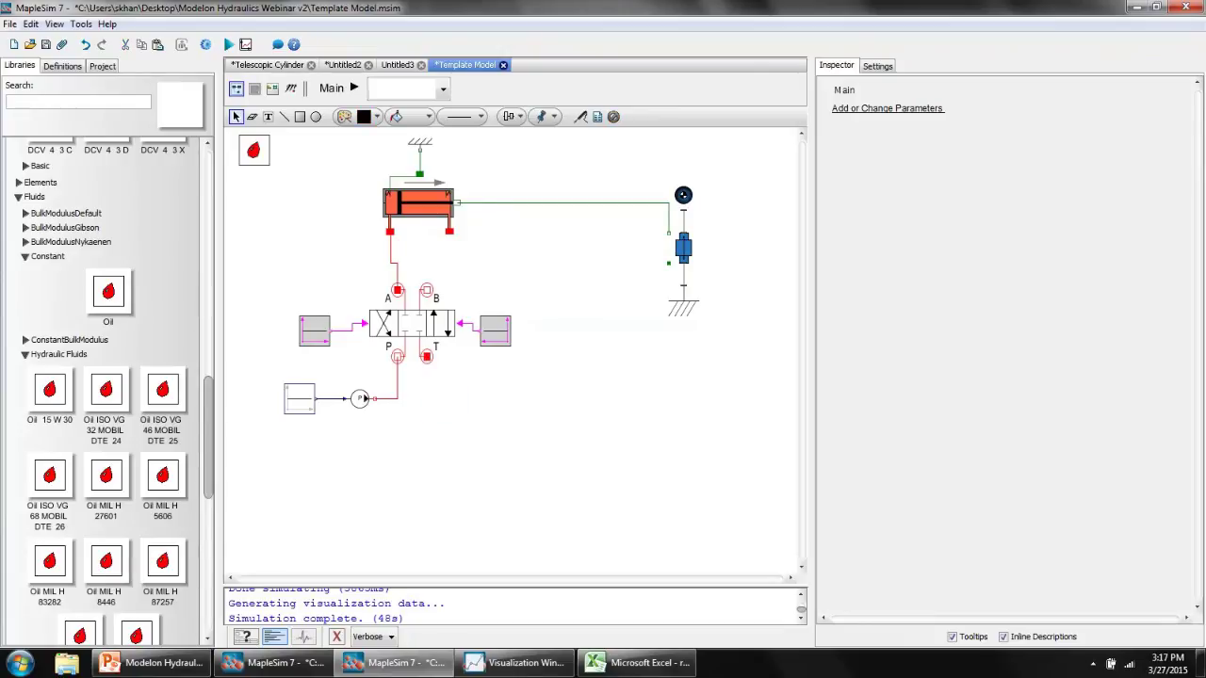
Try to connect the cylinder's right port to valve port T with a line routed around the valve.
left_click(450, 231)
left_click(594, 247)
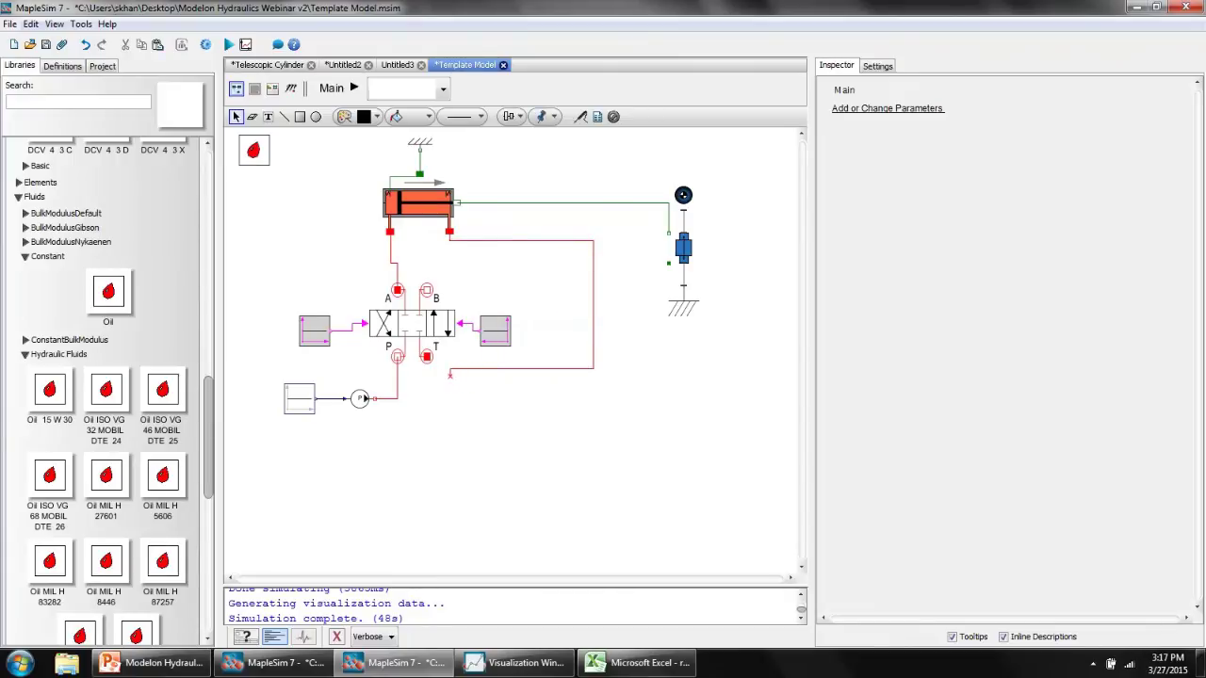
left_click(427, 368)
left_click(427, 356)
Undo the accidental deletion of the directional control valve and delete only the line from the cylinder's right port to valve port T.
left_click(460, 355)
left_click(412, 323, "ctrl")
key("Delete")
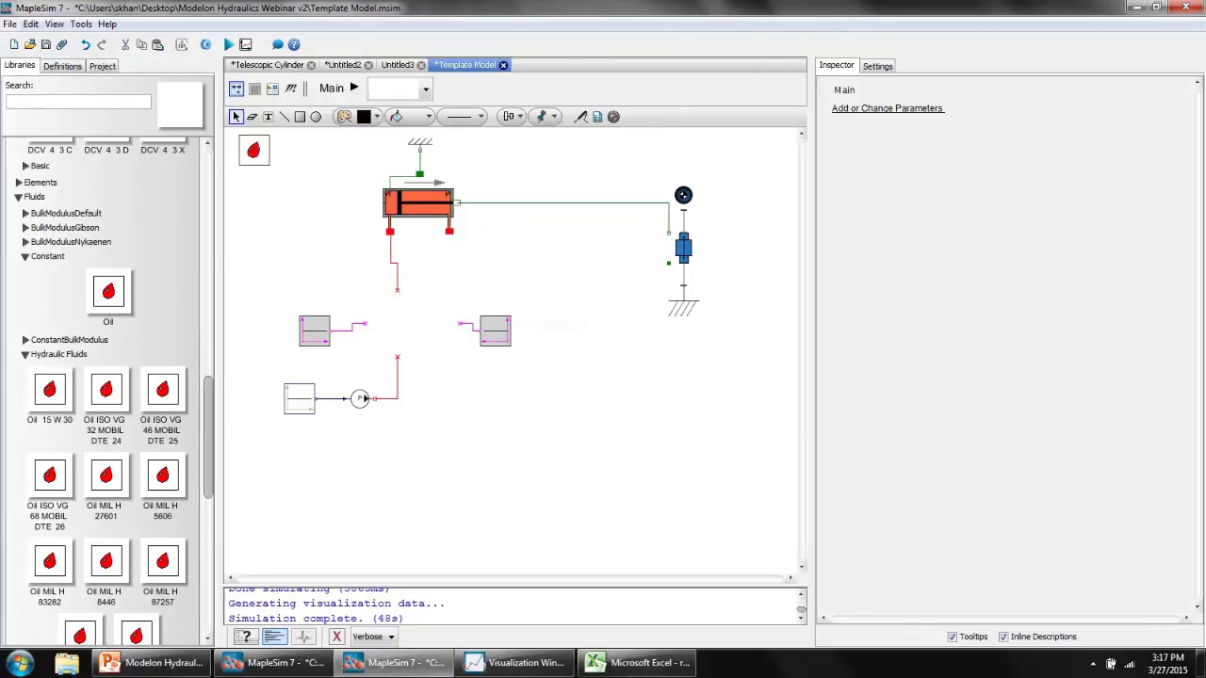
key("ctrl+z")
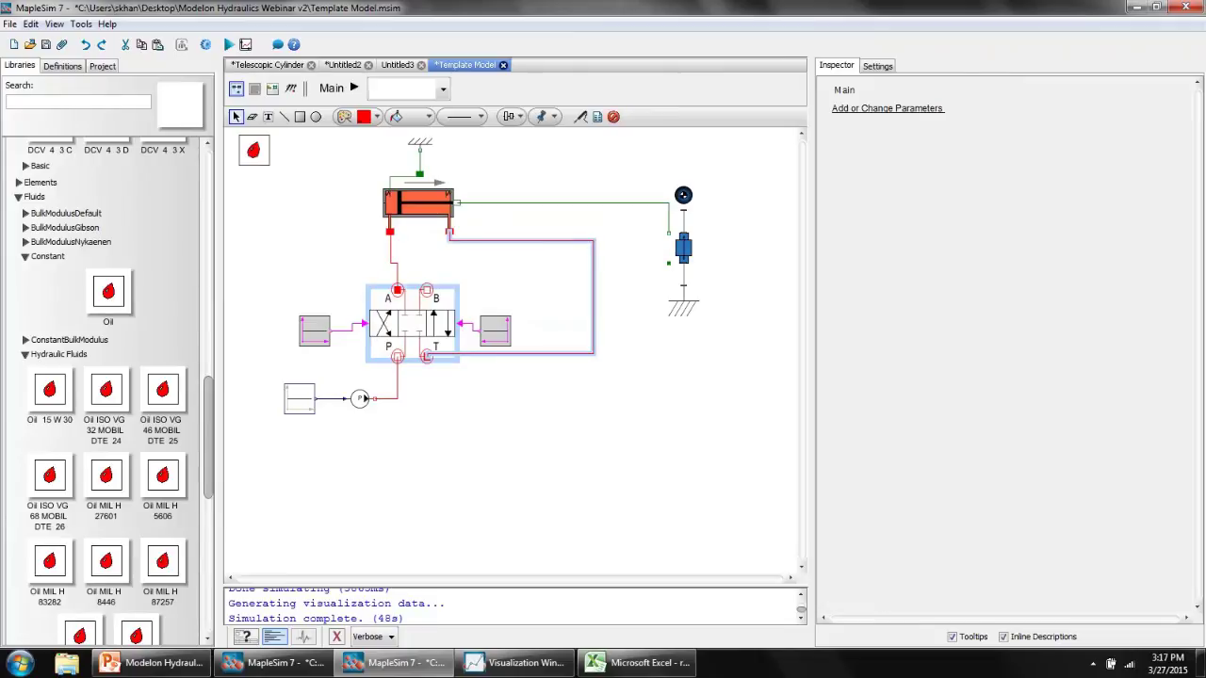
key("Escape")
left_click_drag(556, 315, 596, 375)
key("Delete")
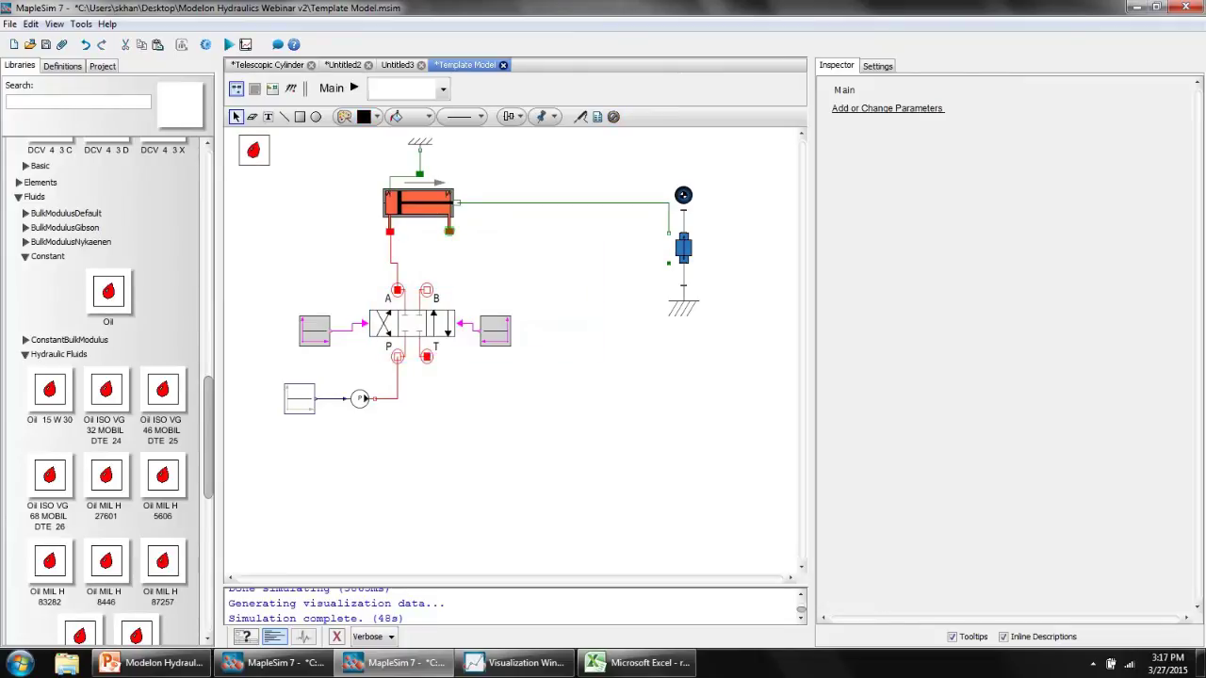
Connect the cylinder's right port to valve port P with a line routed around the valve.
left_click(450, 231)
left_click(594, 232)
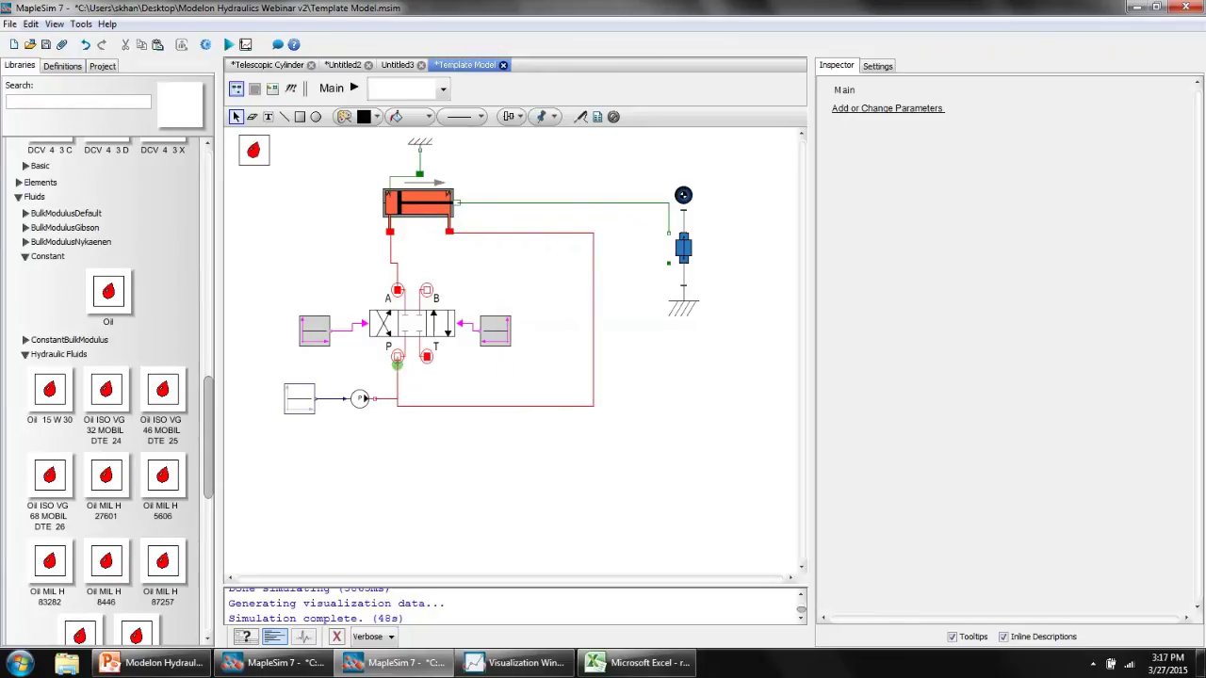
left_click(398, 357)
Add two tanks from the Pumps group, connecting one to valve port T and the other to valve port B.
scroll(104, 377, "up", 3)
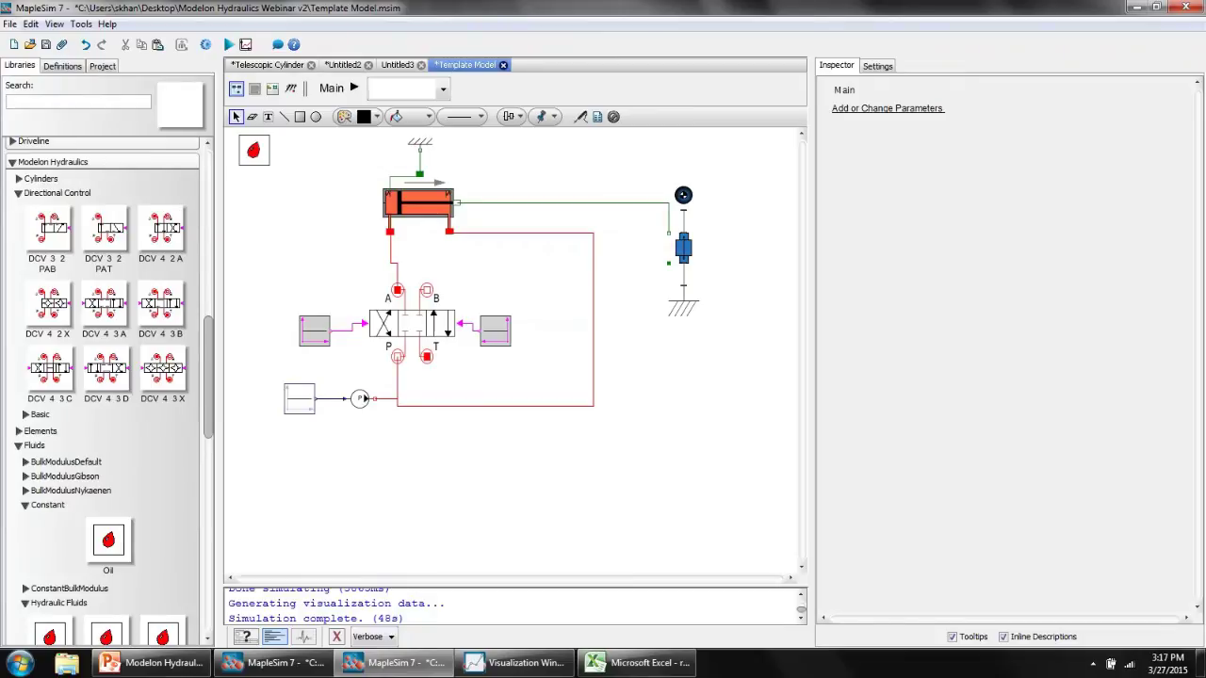
scroll(104, 377, "up", 1)
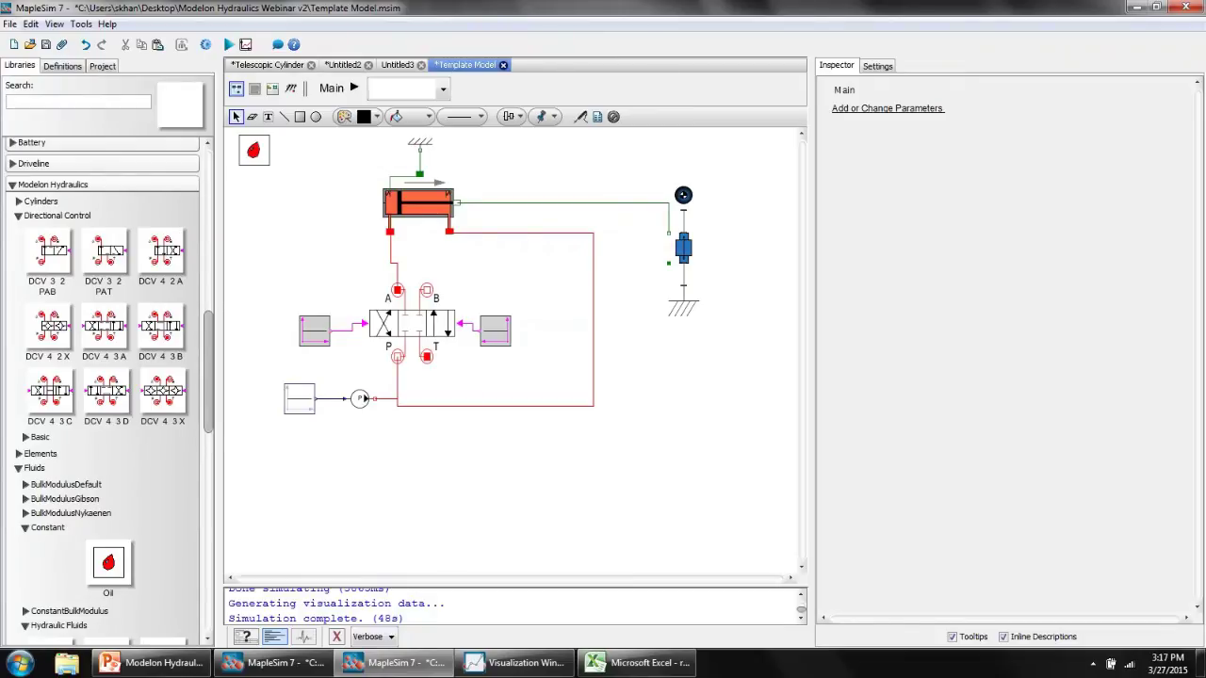
scroll(104, 377, "down", 5)
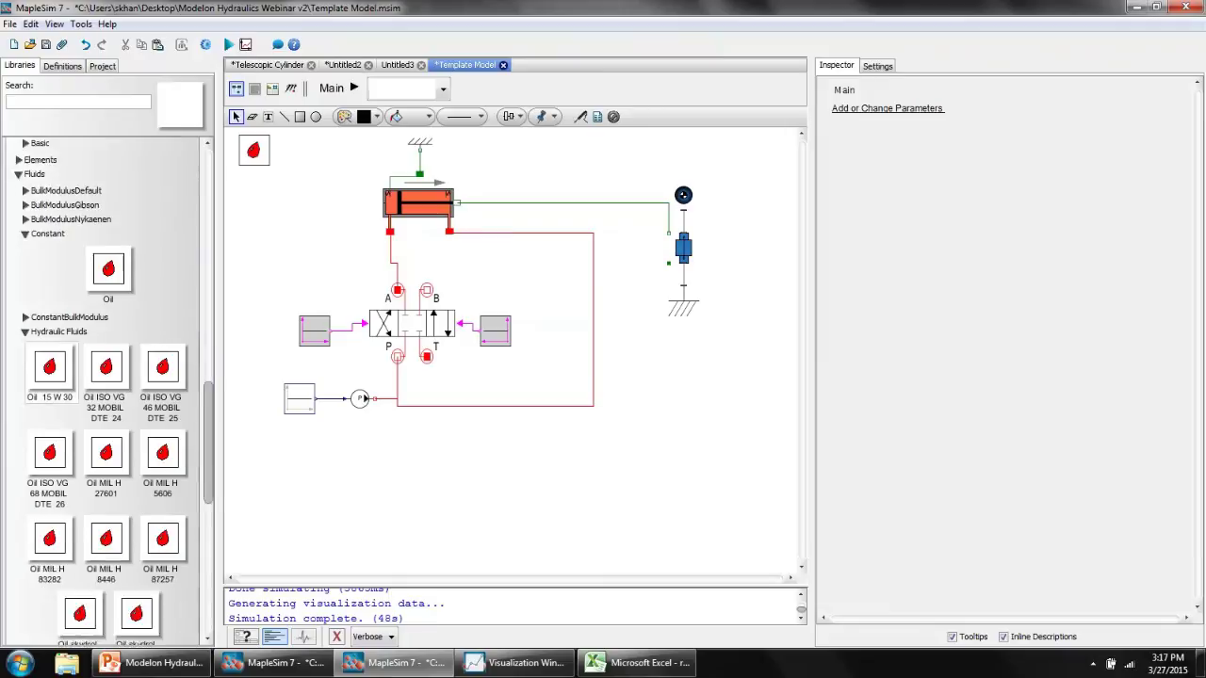
scroll(179, 407, "down", 7)
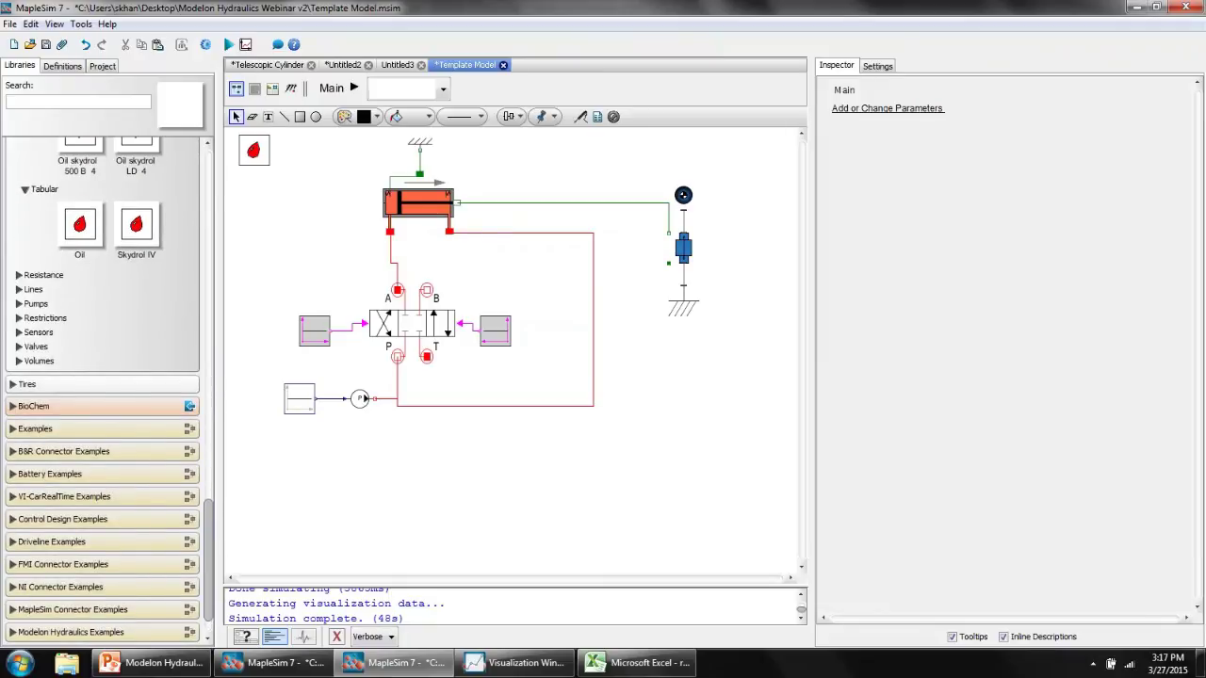
scroll(104, 377, "up", 2)
left_click(36, 439)
scroll(42, 434, "down", 4)
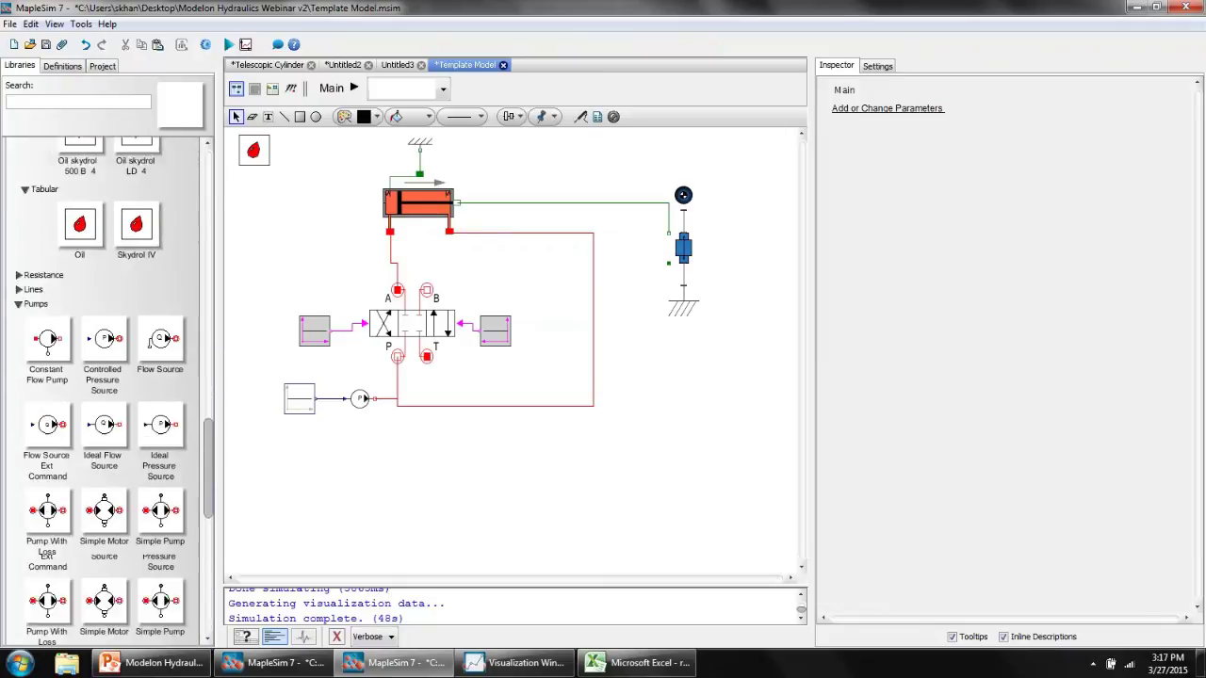
left_click_drag(47, 476, 443, 376)
key("Escape")
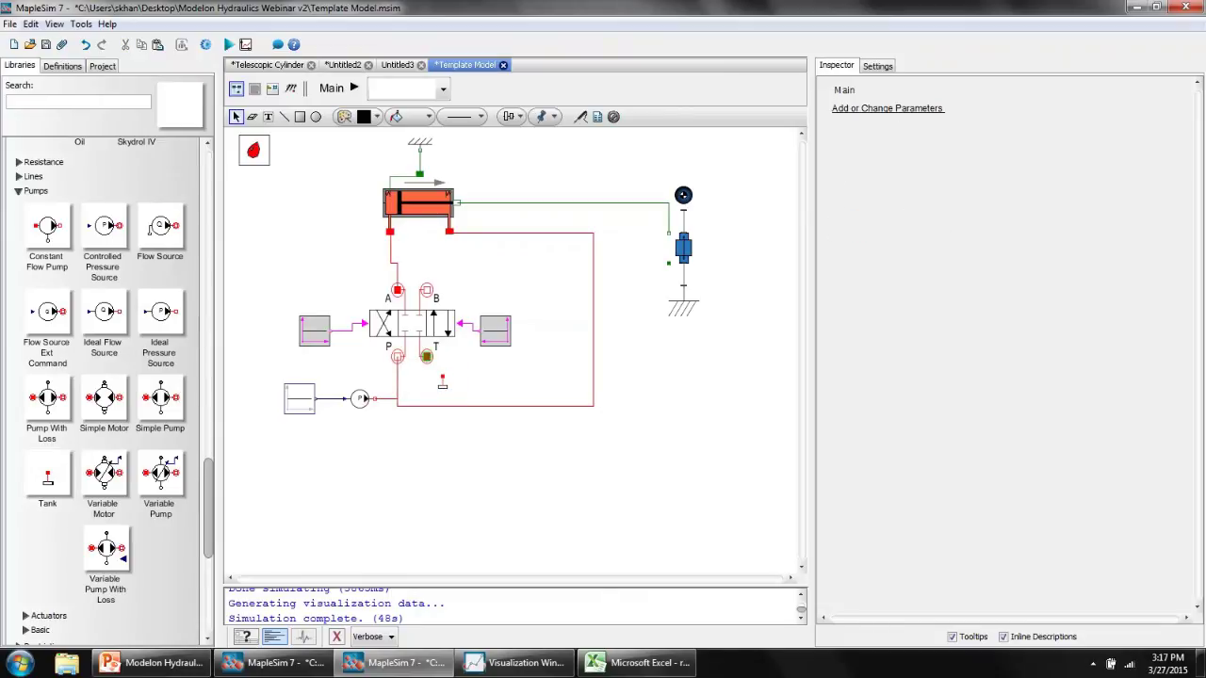
left_click(427, 356)
left_click(442, 376)
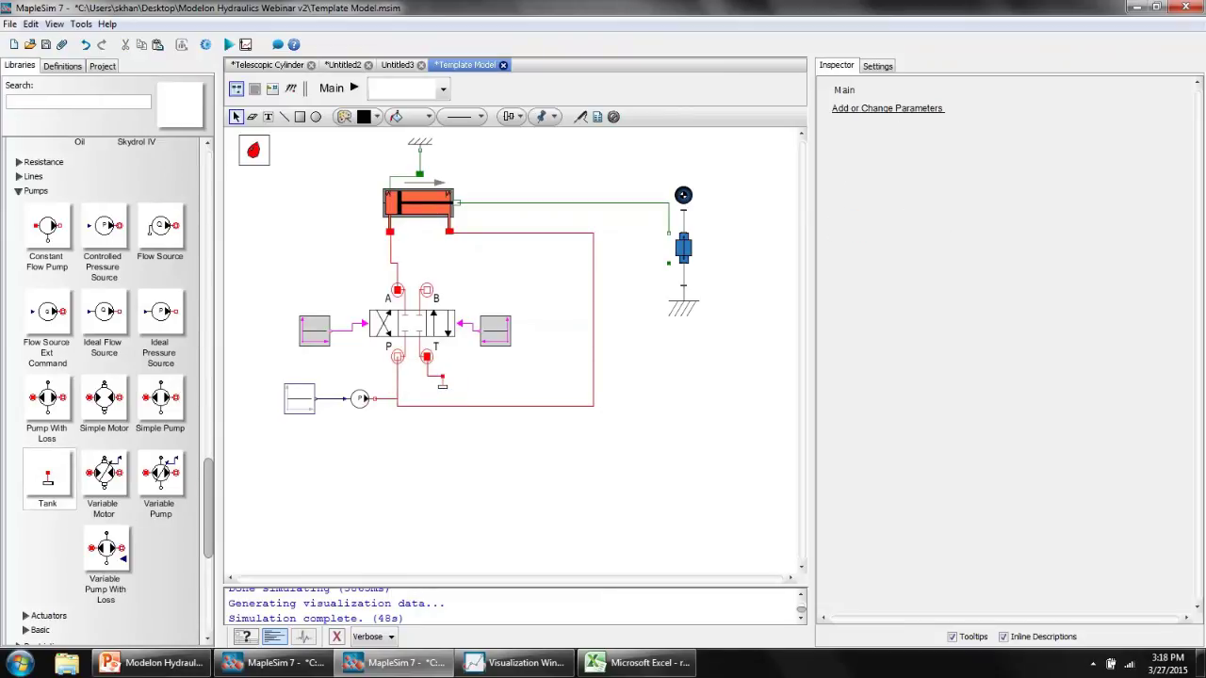
left_click_drag(47, 479, 427, 289)
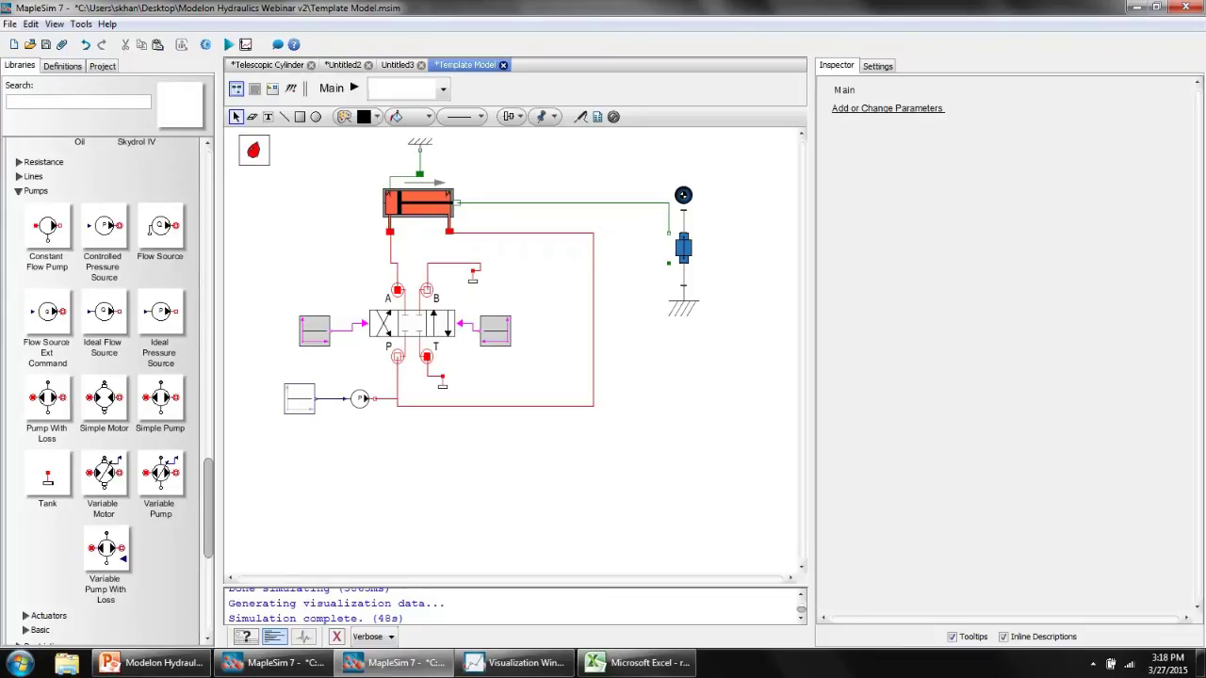
Browse the components in the Sensors and Restrictions groups of the Modelon Hydraulics library.
scroll(104, 377, "down", 4)
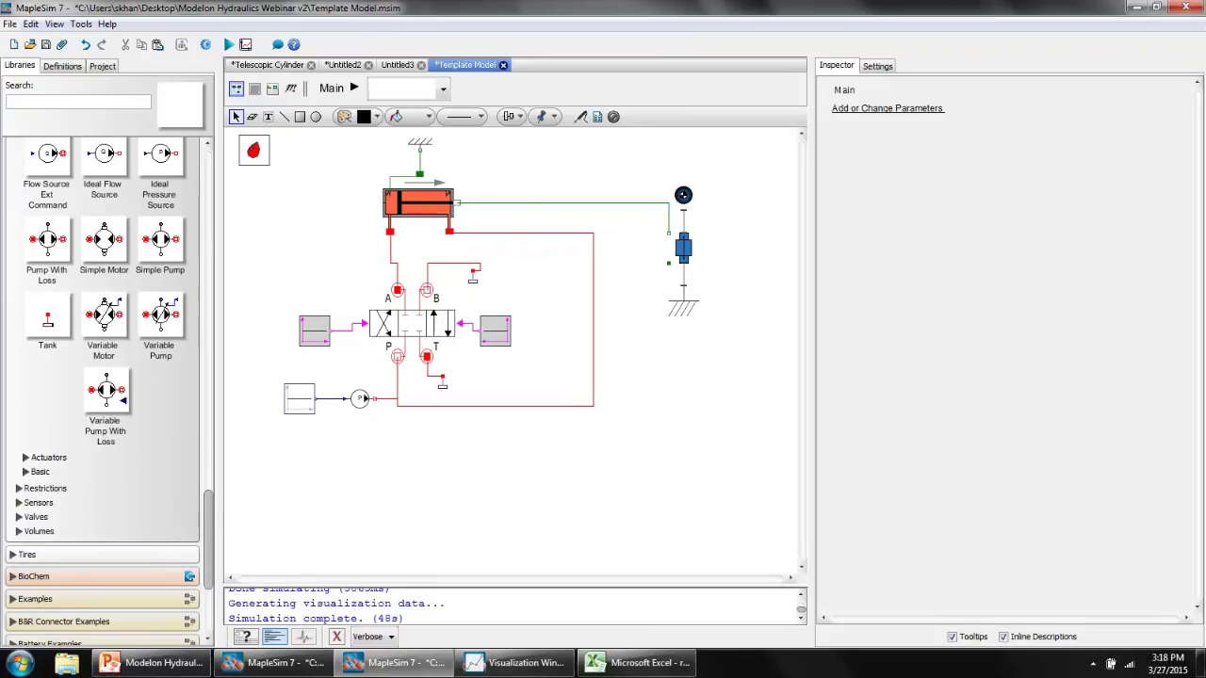
left_click(19, 502)
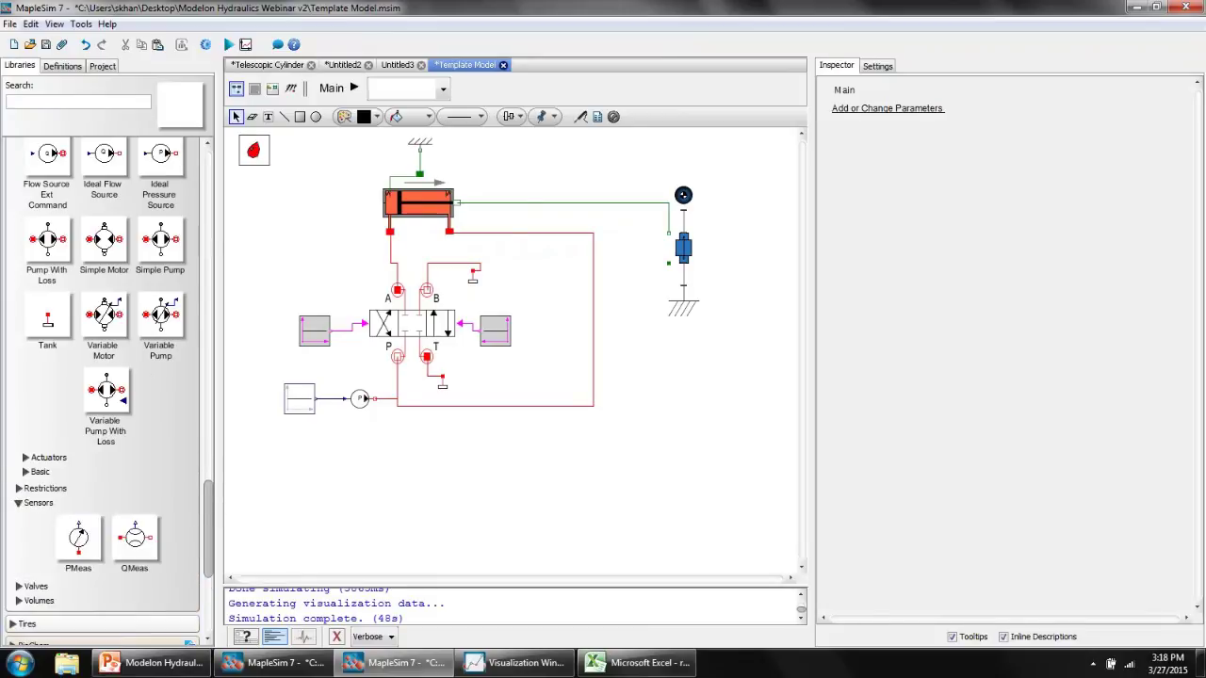
left_click(19, 488)
scroll(104, 390, "down", 2)
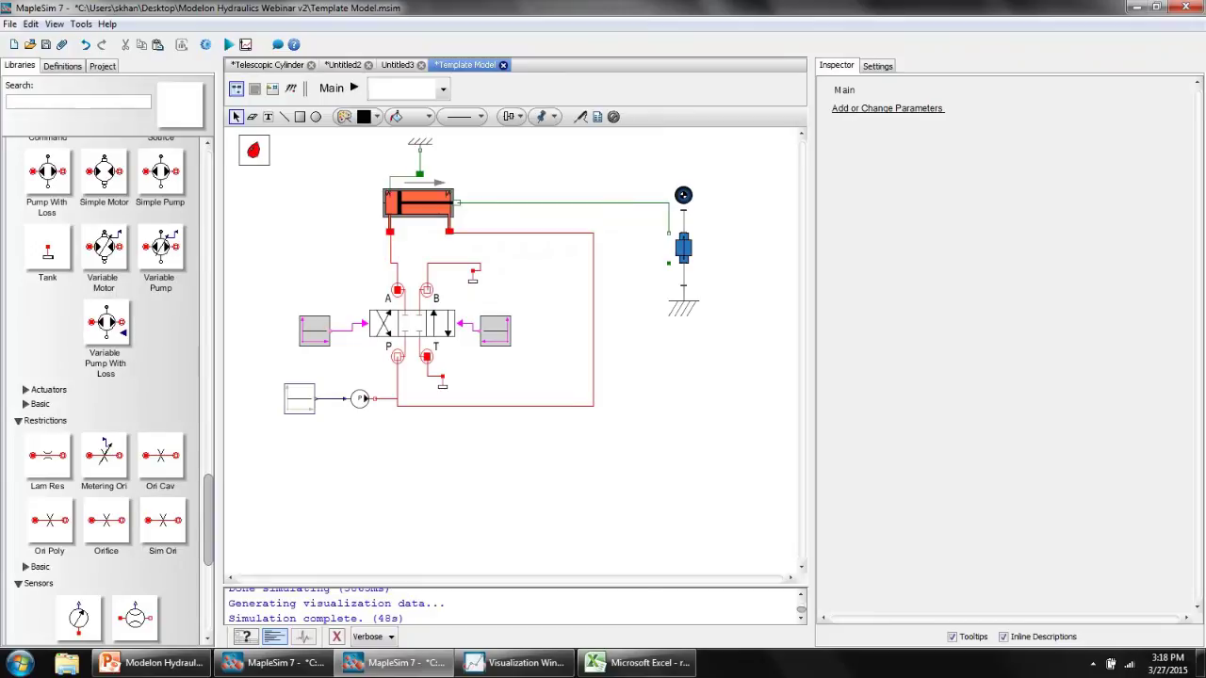
scroll(113, 267, "down", 15)
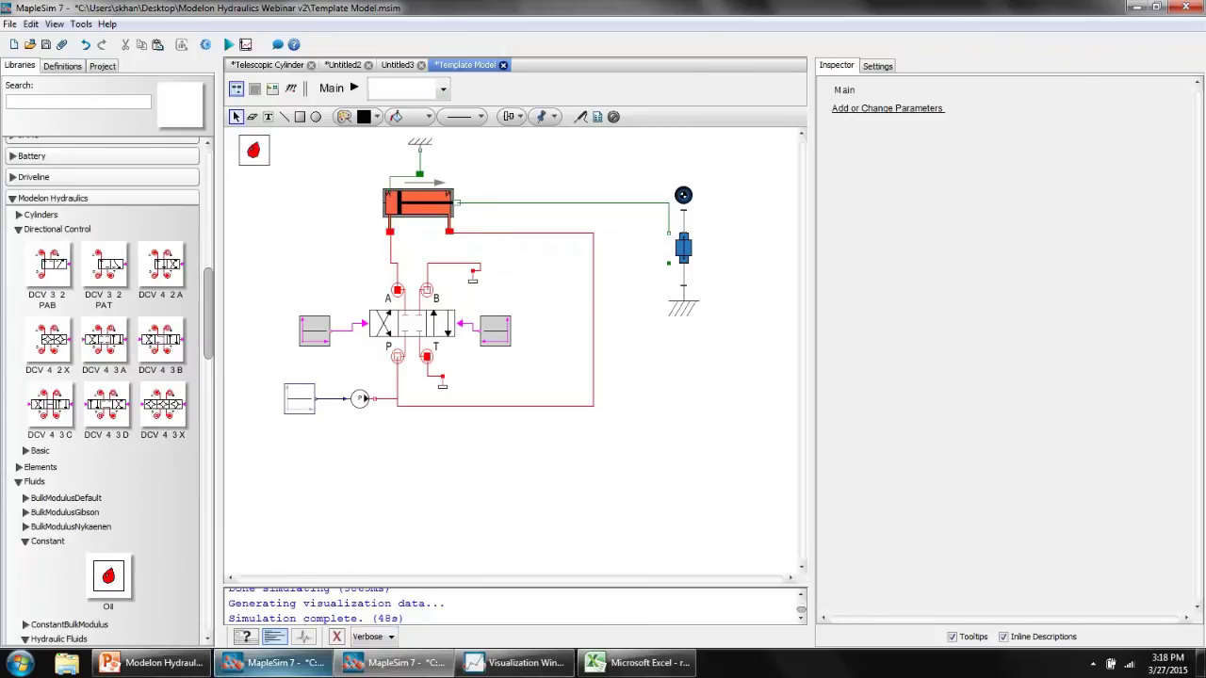
Switch to the DCV43D & Differential Cylinder Lever Regenerative model, enlarge its diagram area and run its simulation.
left_click(273, 662)
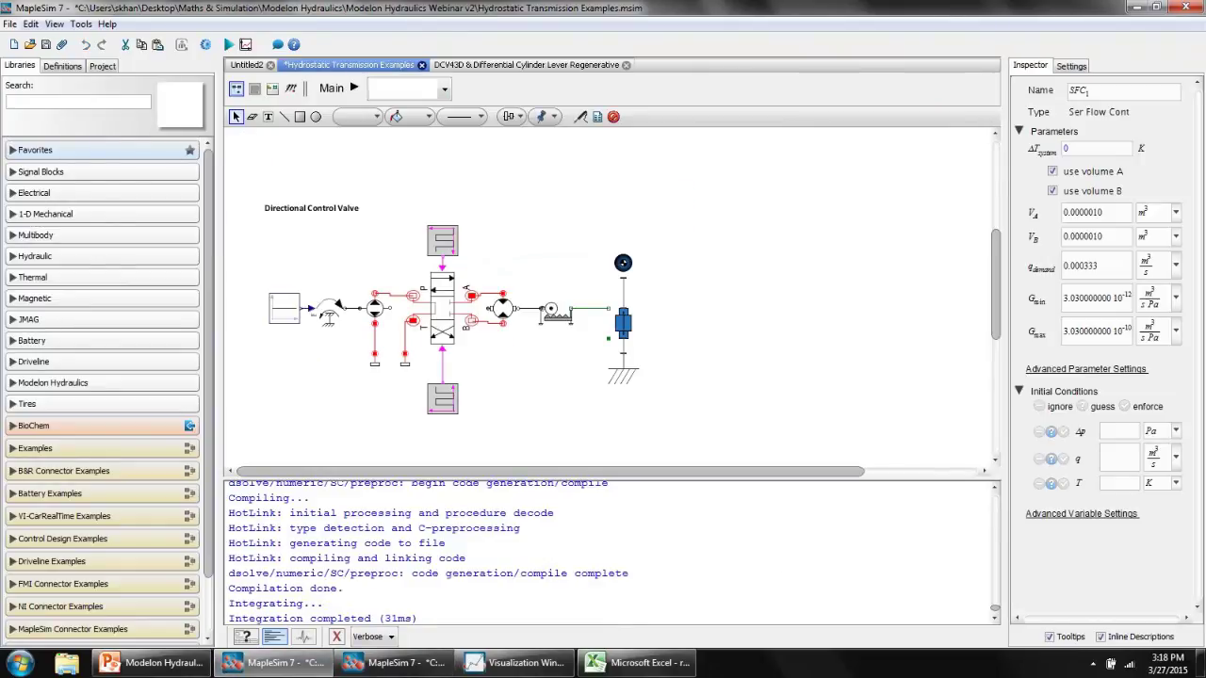
left_click(526, 64)
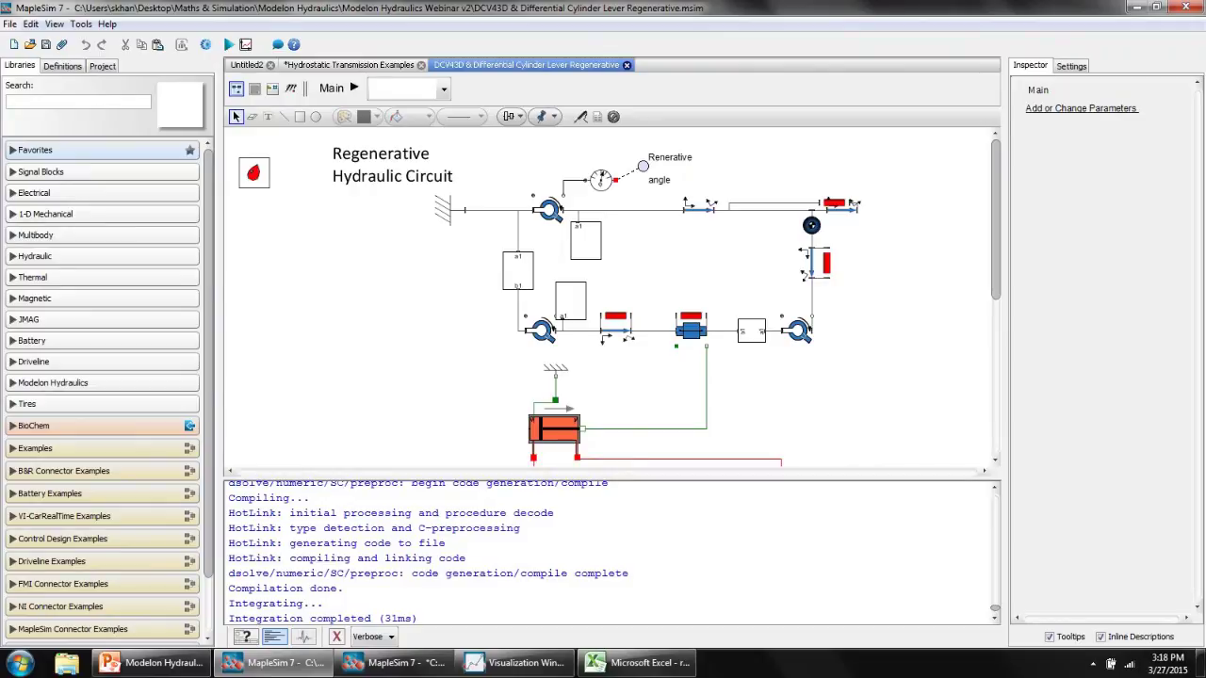
left_click_drag(1005, 359, 1133, 358)
scroll(678, 297, "down", 5)
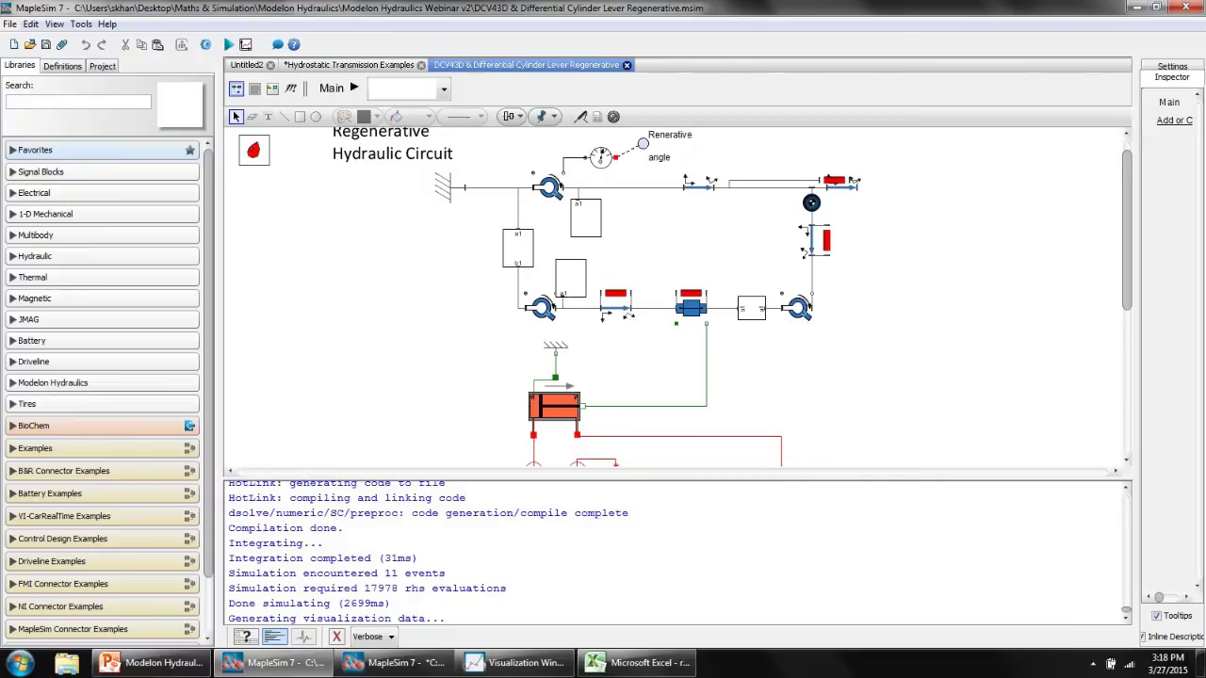
scroll(679, 297, "up", 1)
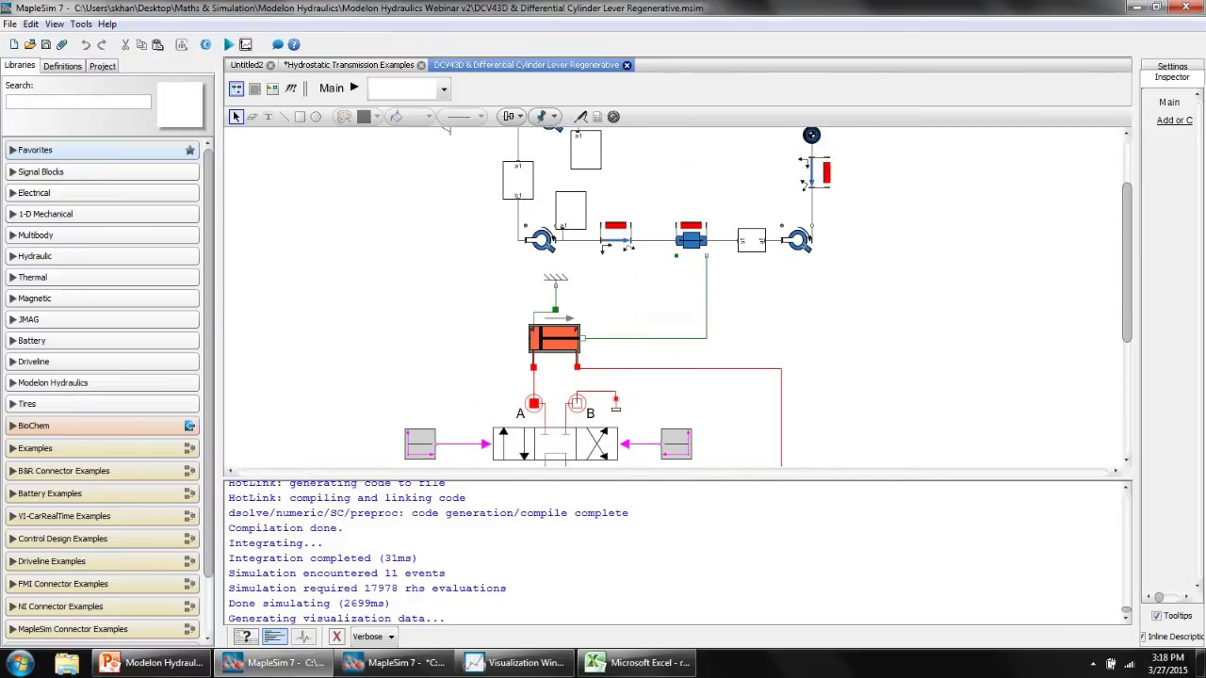
left_click(229, 44)
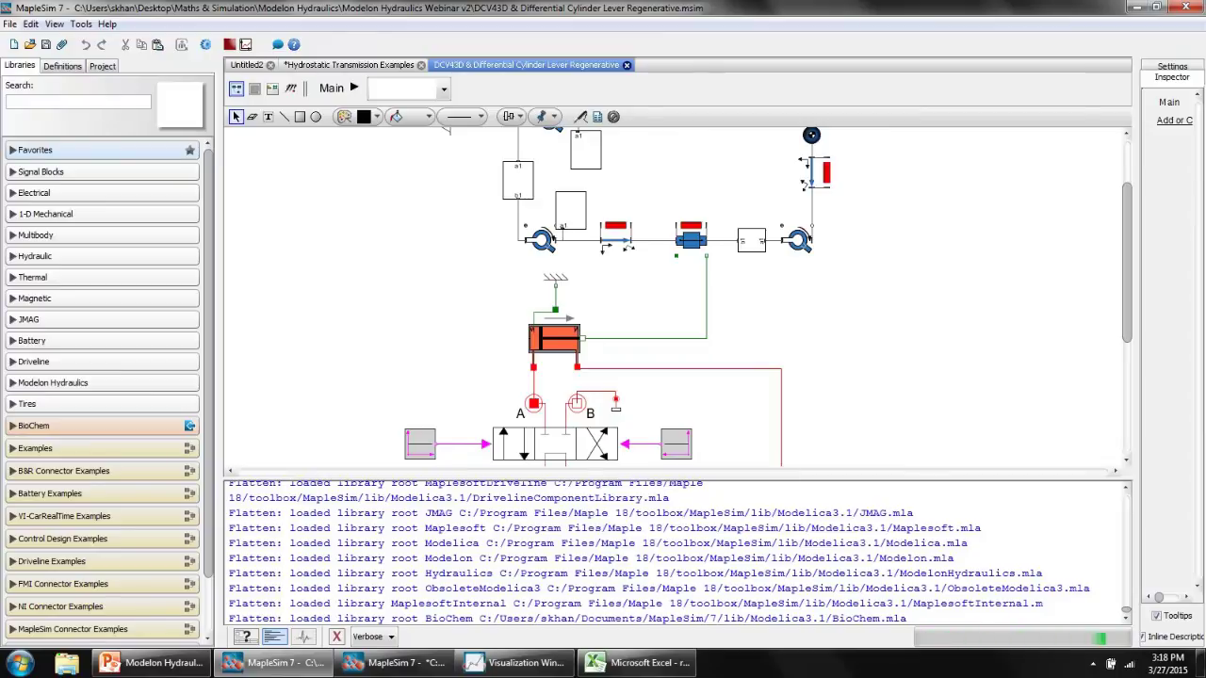
Review the regenerative circuit diagram during the simulation and play the 3-D animation of the lever motion.
left_click_drag(677, 578, 677, 579)
scroll(677, 349, "down", 3)
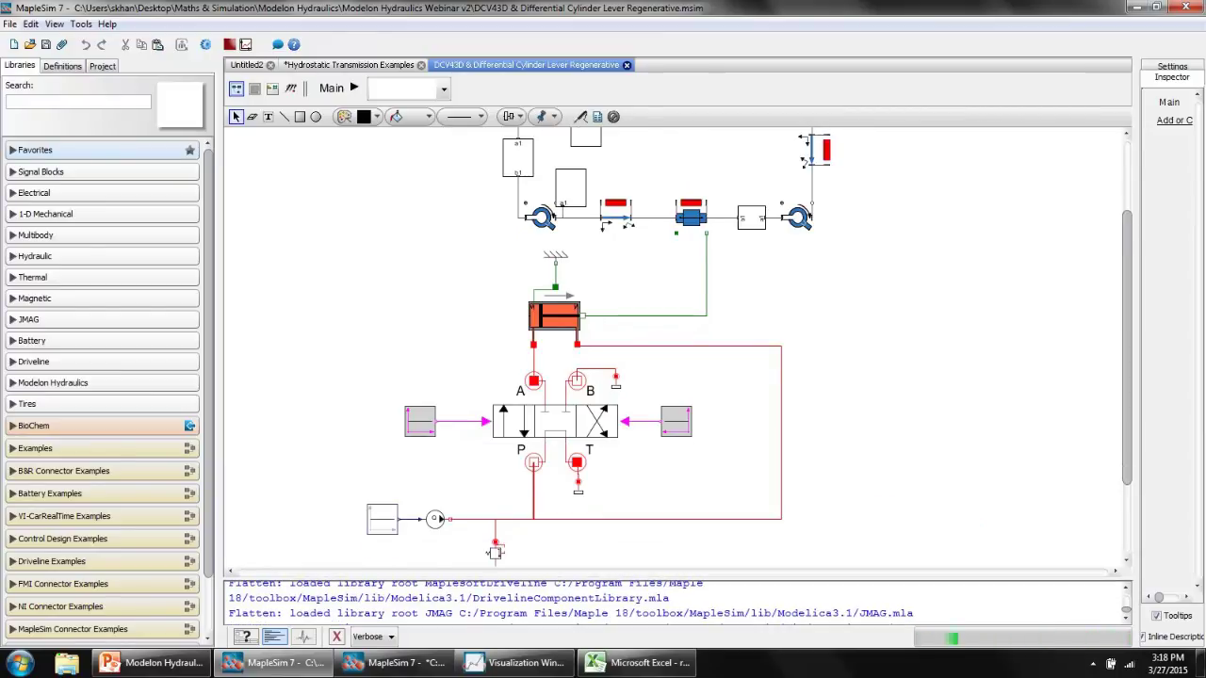
scroll(678, 349, "up", 5)
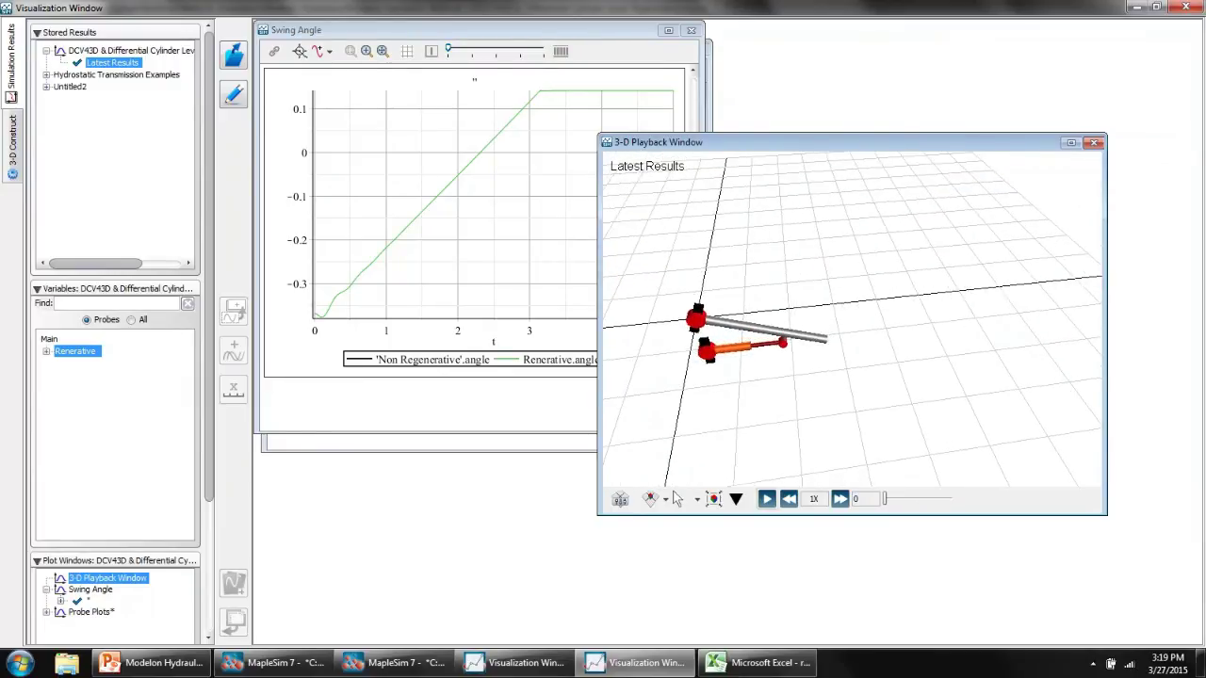
key("space")
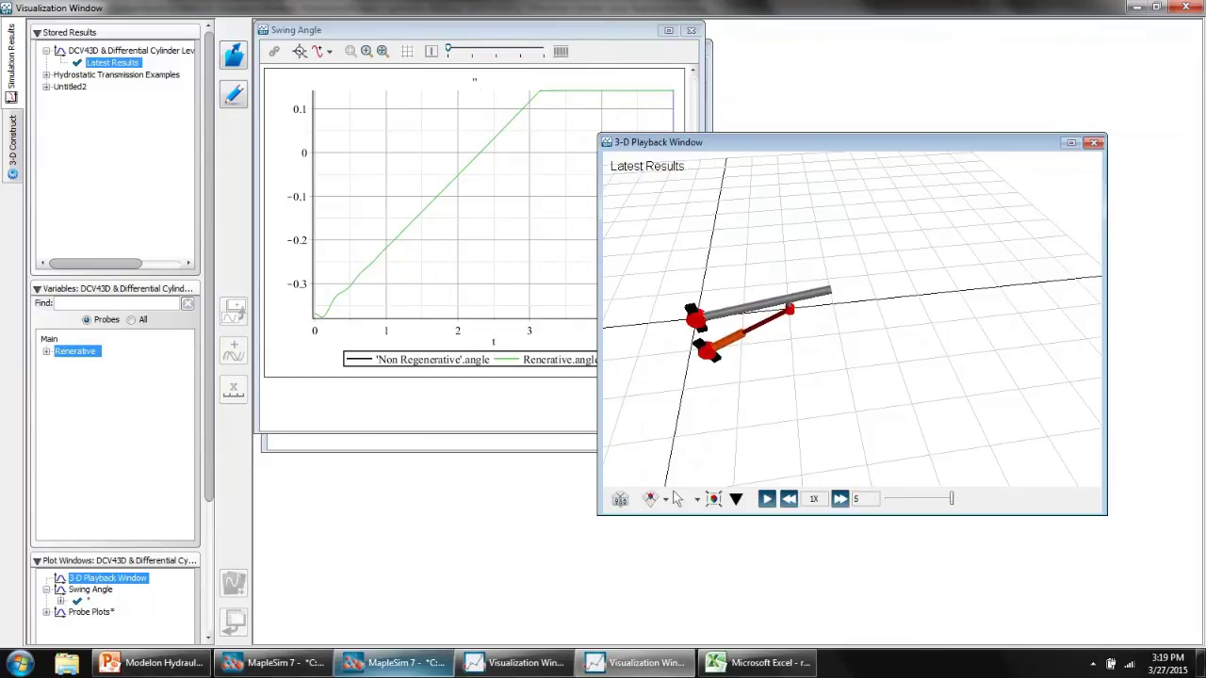
Open the CodeGeneration1.mw document attached to the DCV43D & Differential Cylinder Lever Regenerative model.
left_click(394, 663)
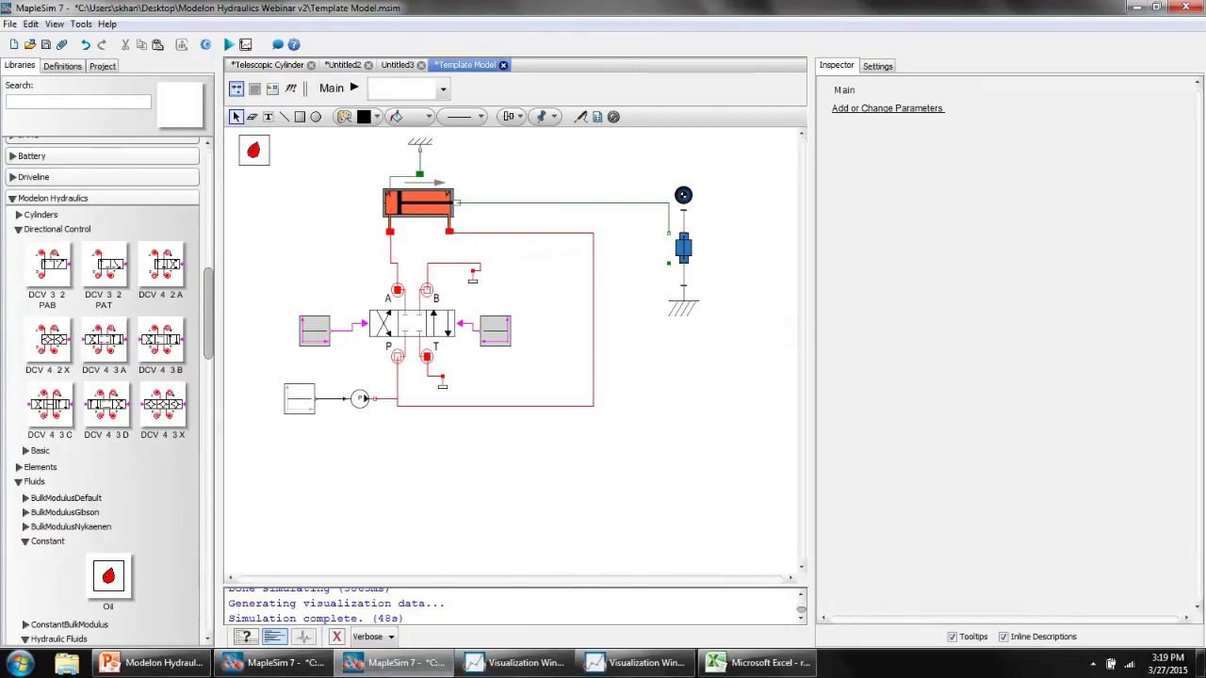
left_click(101, 65)
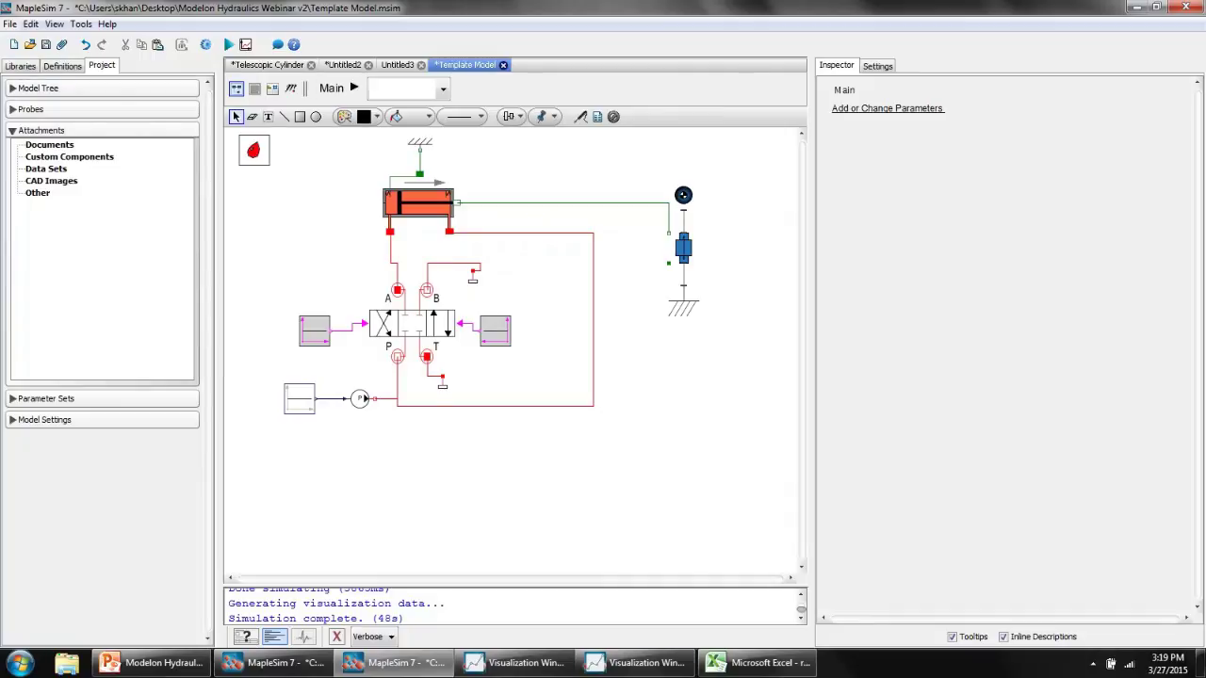
left_click(275, 663)
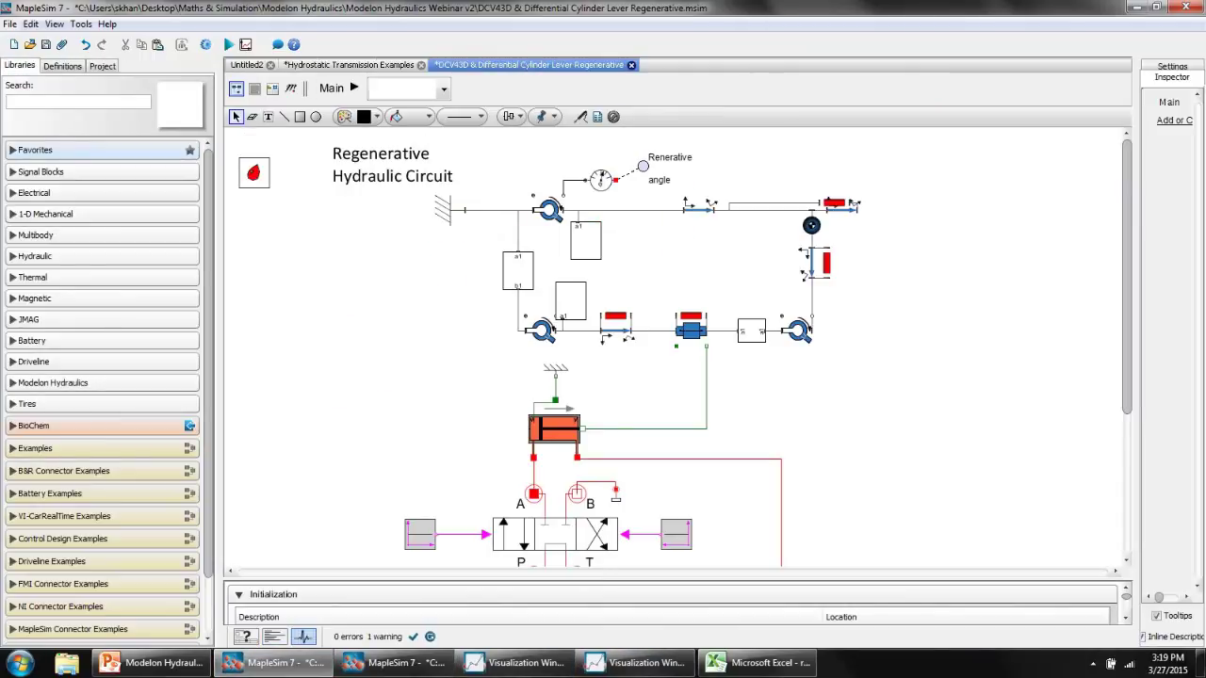
left_click(102, 65)
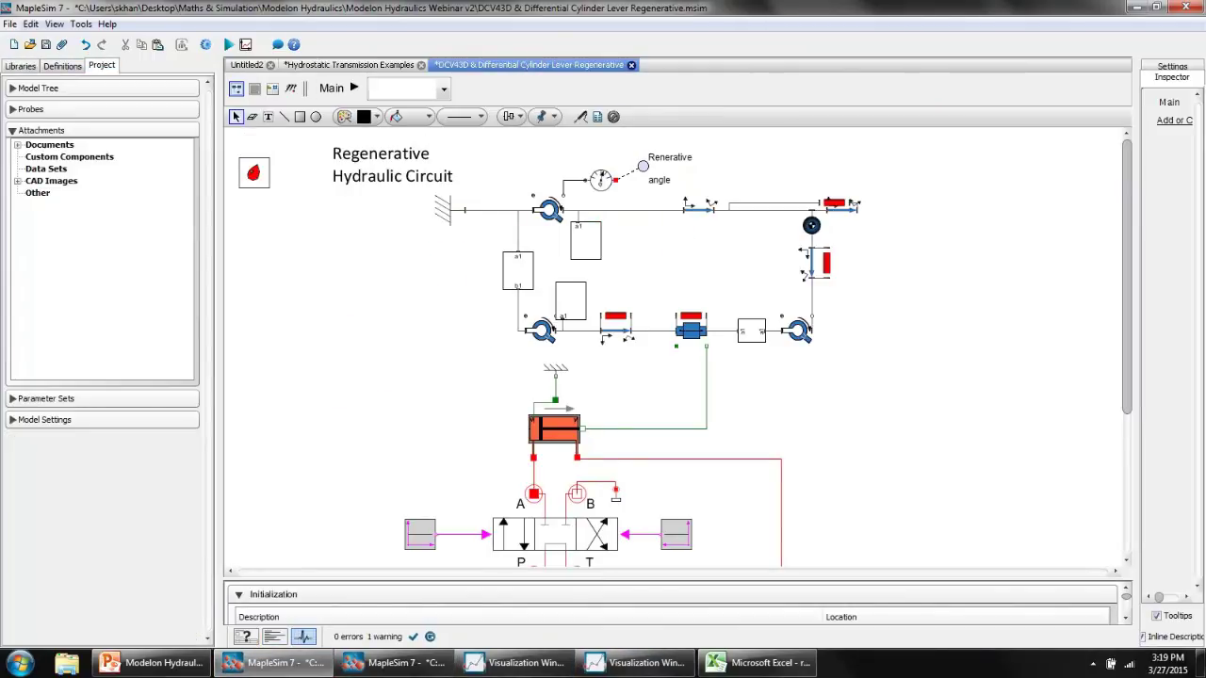
left_click(18, 145)
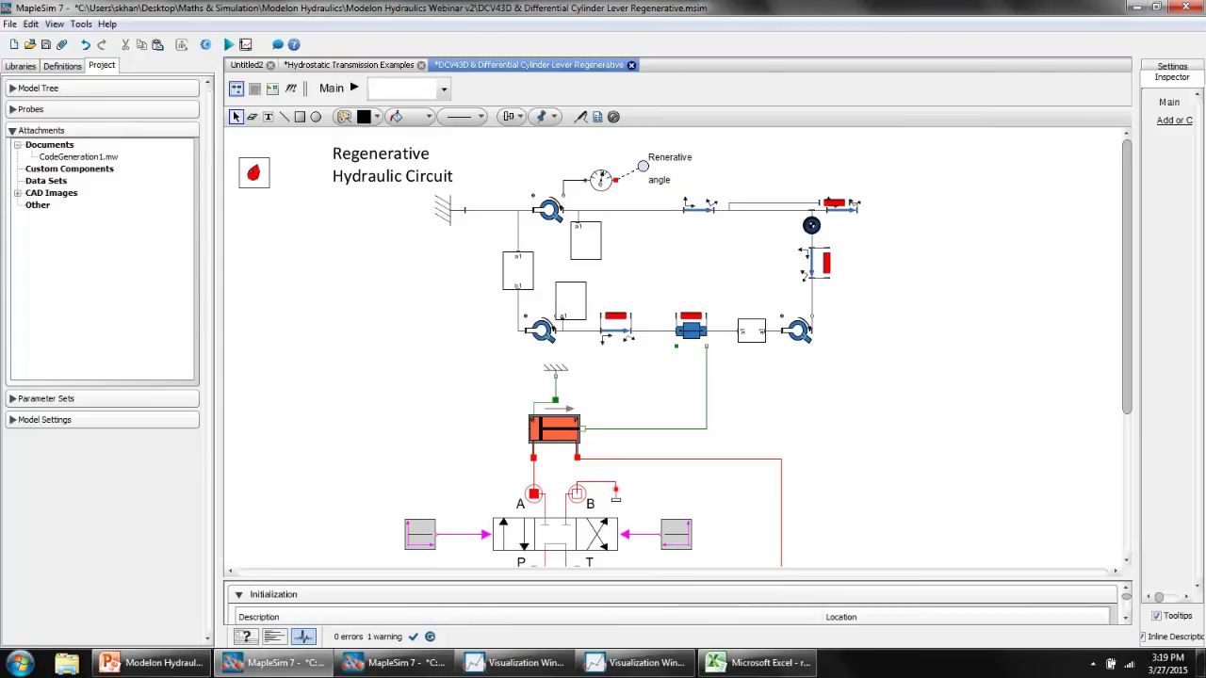
double_click(78, 157)
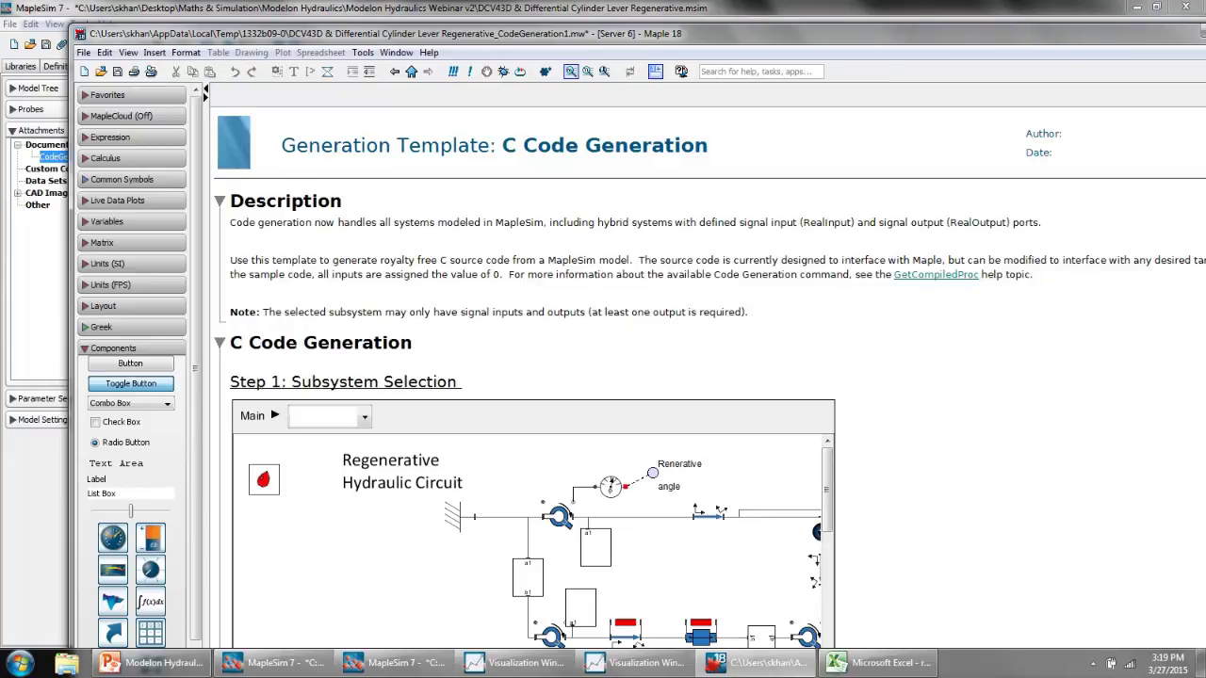
Reposition the C Code Generation worksheet window and load the Main system as the selected subsystem.
left_click_drag(71, 26, 209, 174)
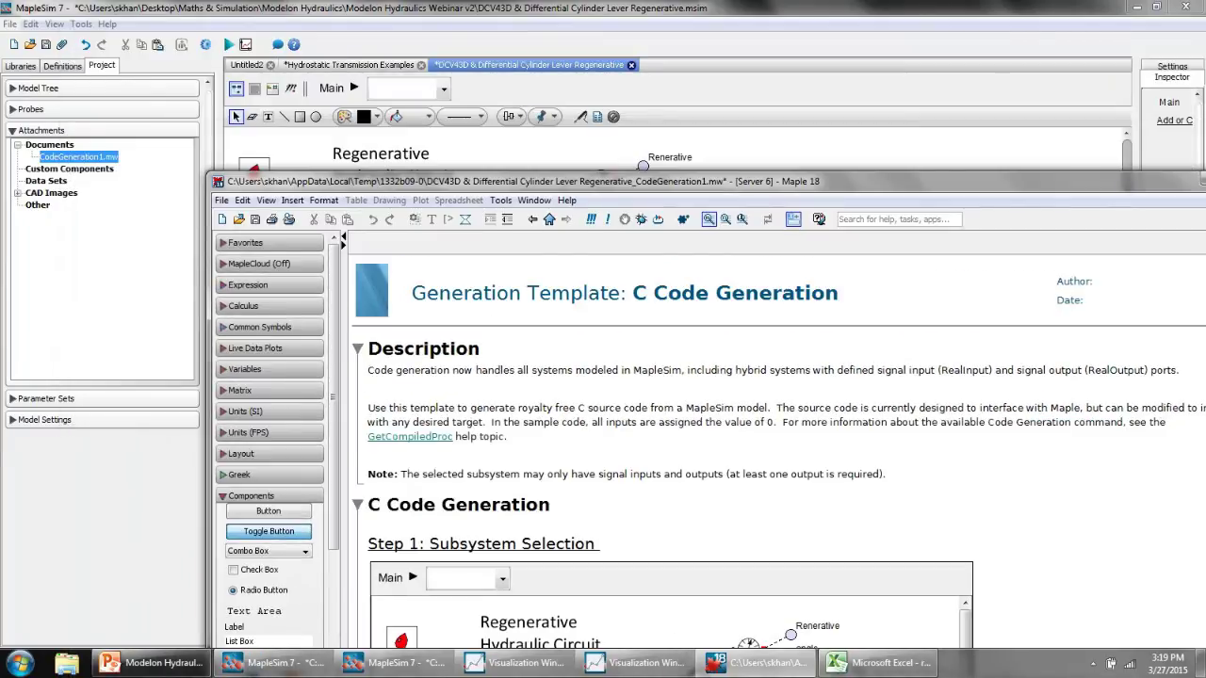
left_click_drag(603, 181, 609, 55)
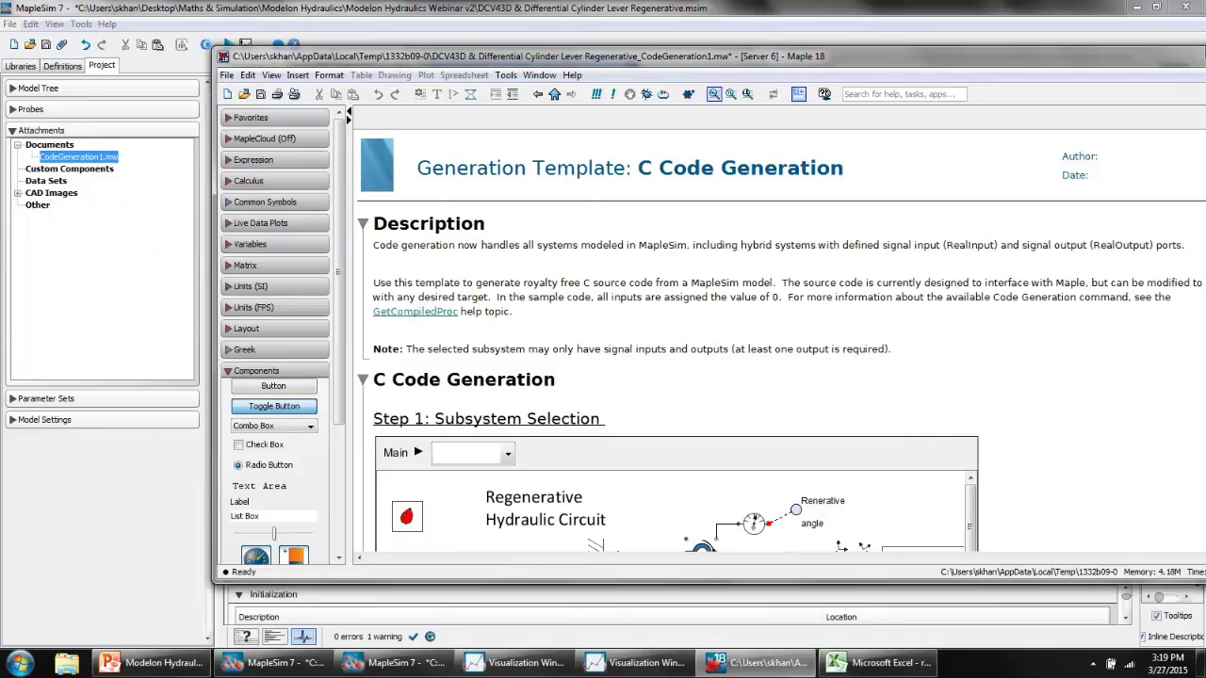
scroll(782, 339, "down", 5)
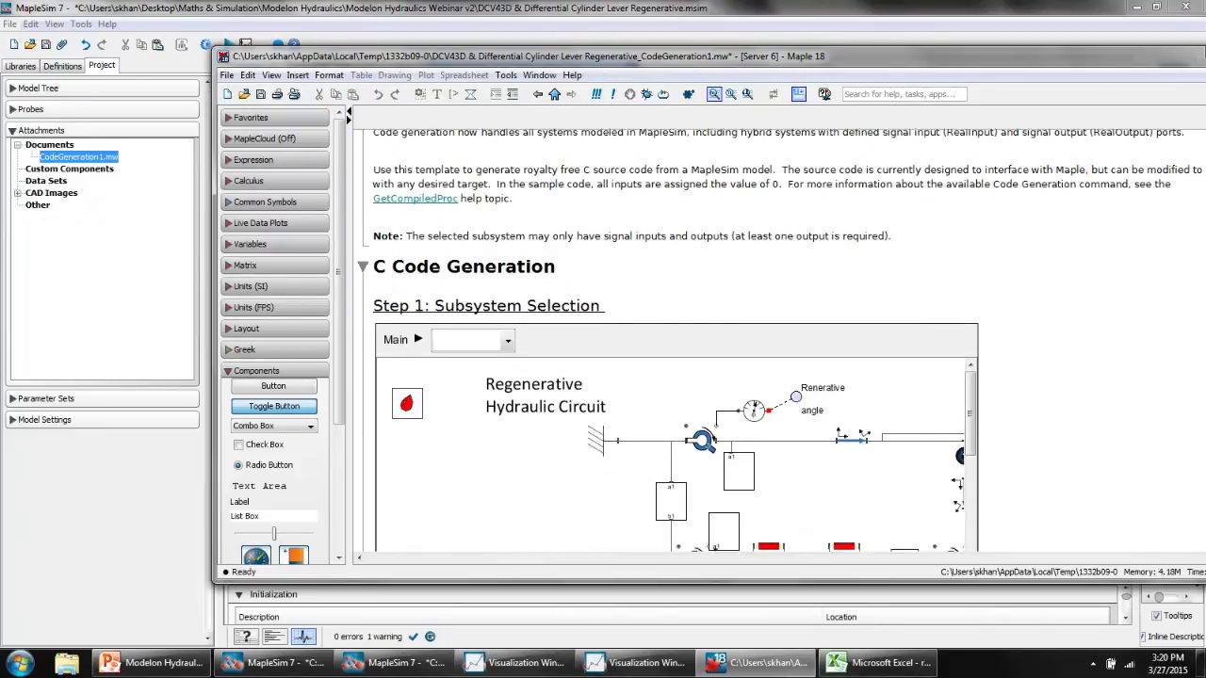
scroll(669, 339, "down", 4)
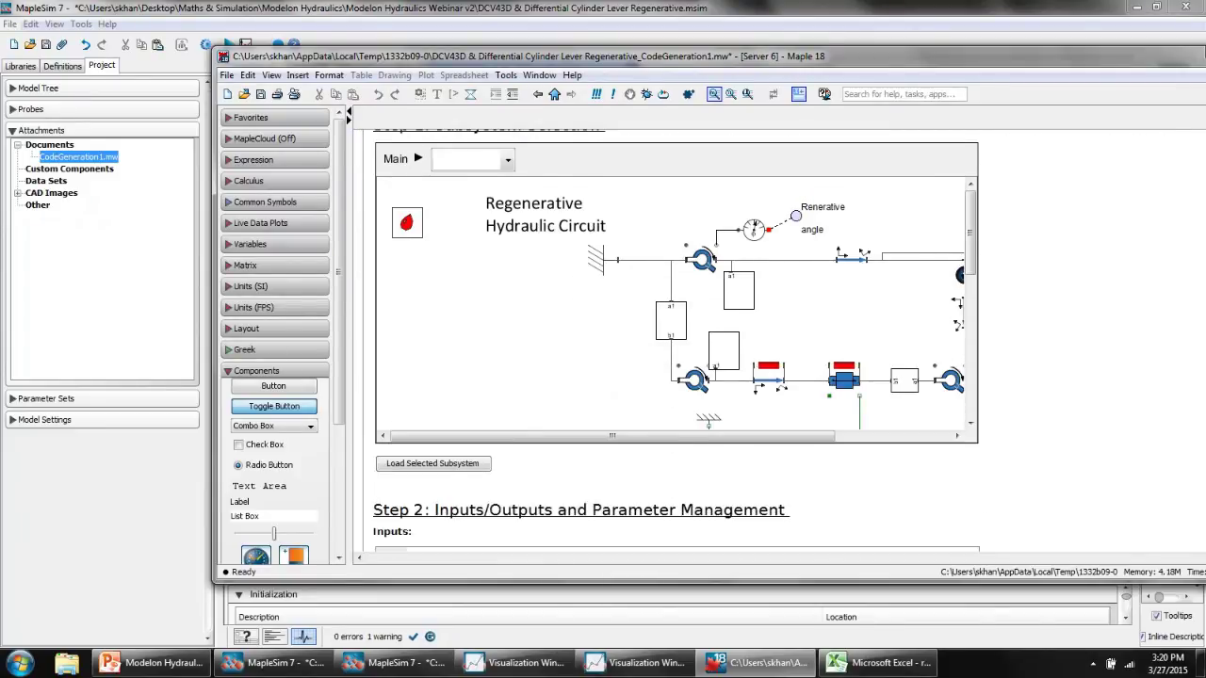
left_click(432, 464)
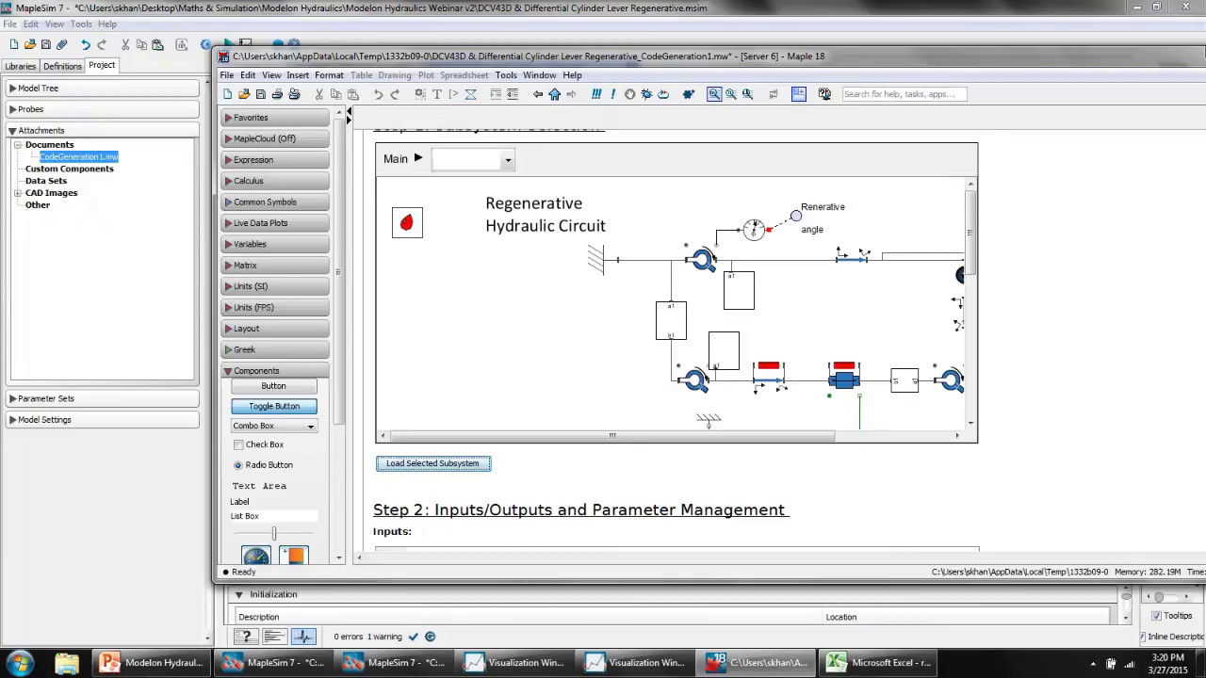
Maximize the worksheet window and set the fixed step solver to Implicit Euler in the C code generation options.
left_click_drag(637, 57, 578, 49)
left_click_drag(505, 48, 486, 44)
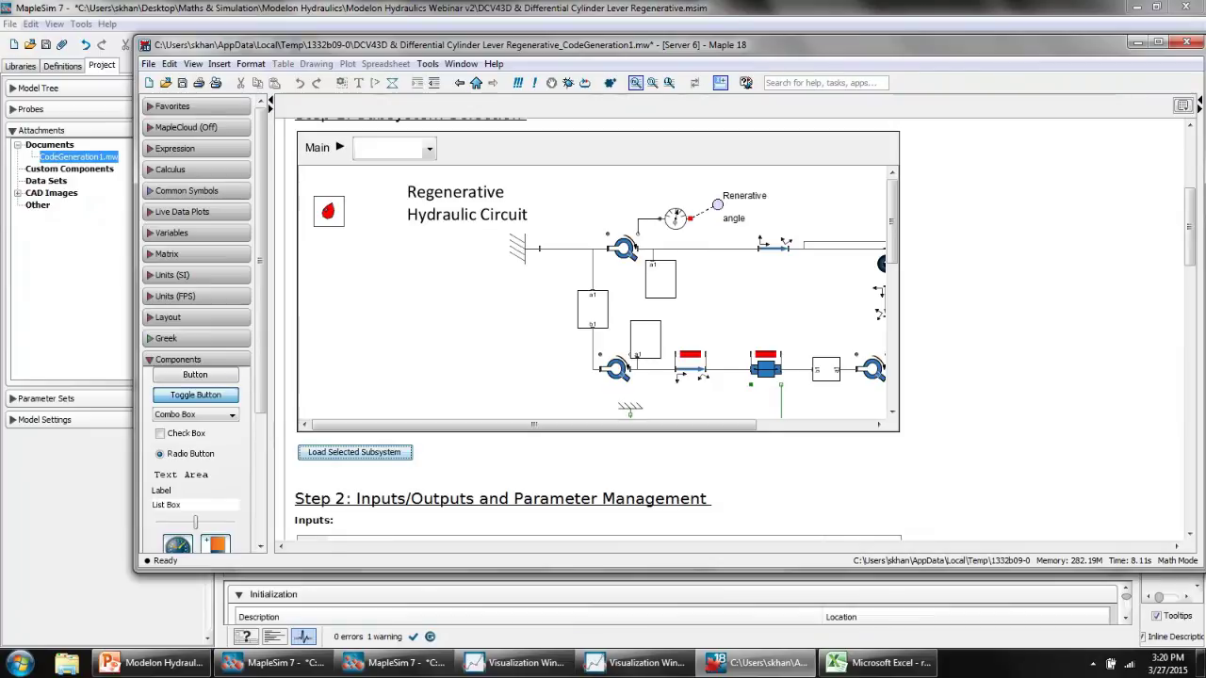
key("super+Up")
scroll(462, 349, "down", 5)
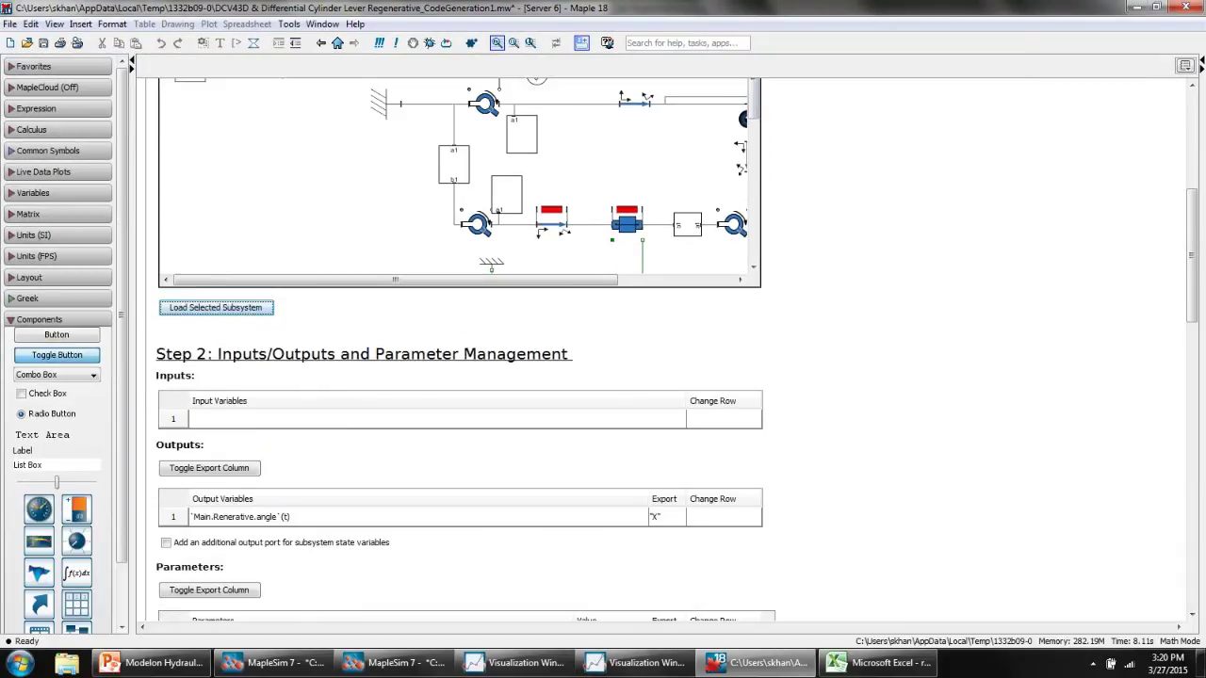
scroll(462, 348, "down", 7)
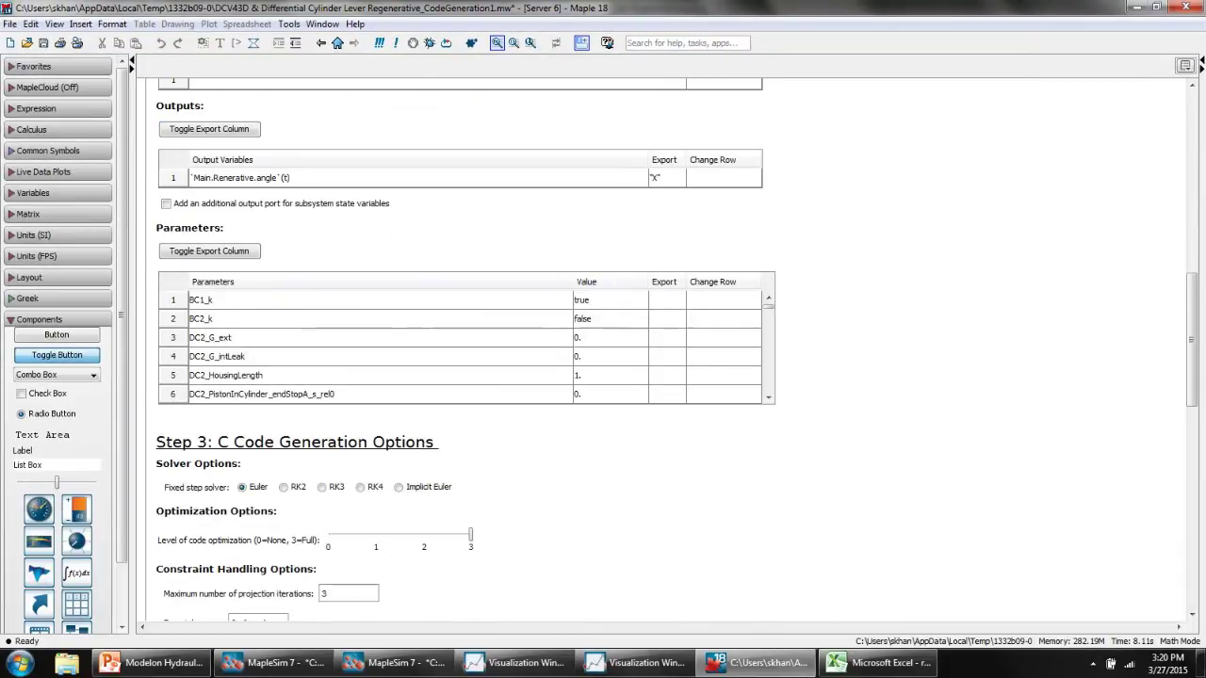
scroll(462, 349, "down", 5)
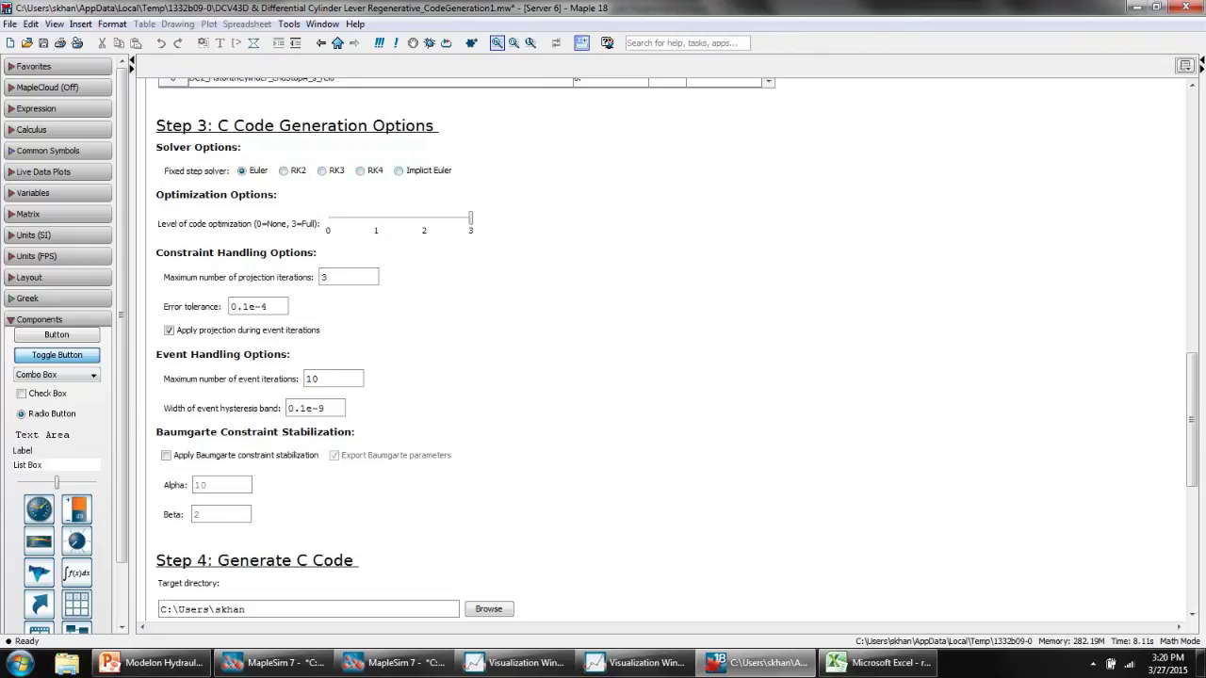
left_click(398, 171)
Generate the C code for the loaded subsystem with MsimModel as the C file name.
scroll(676, 349, "down", 3)
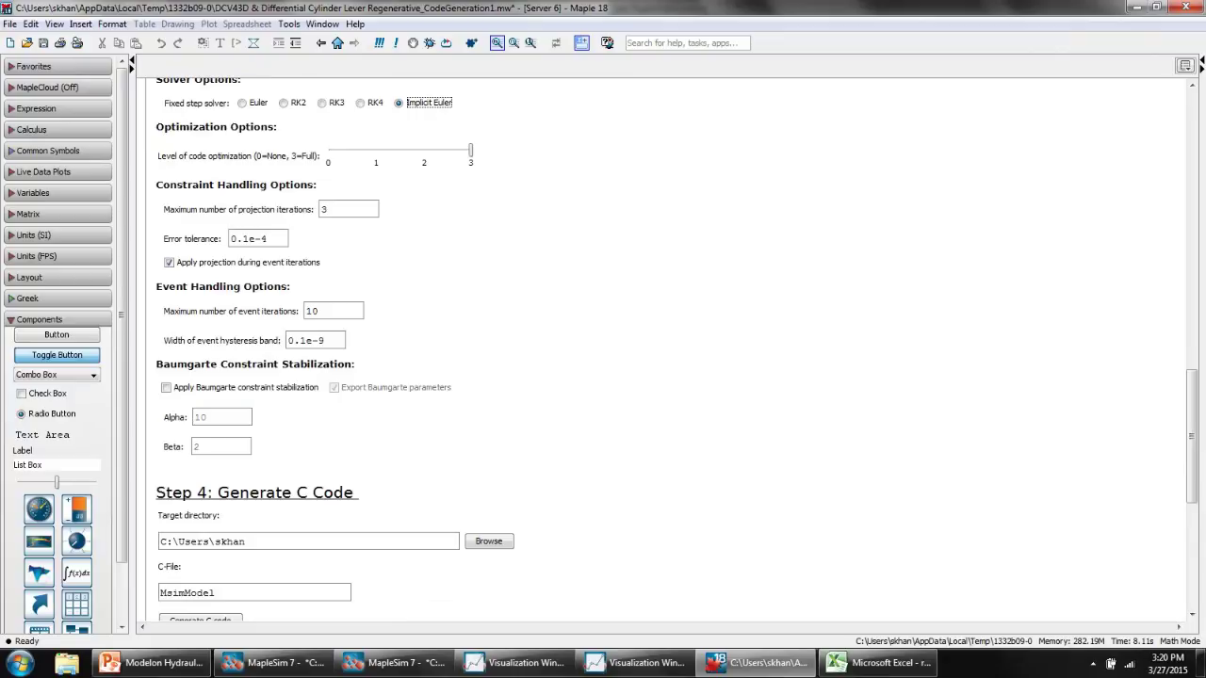
scroll(677, 349, "down", 15)
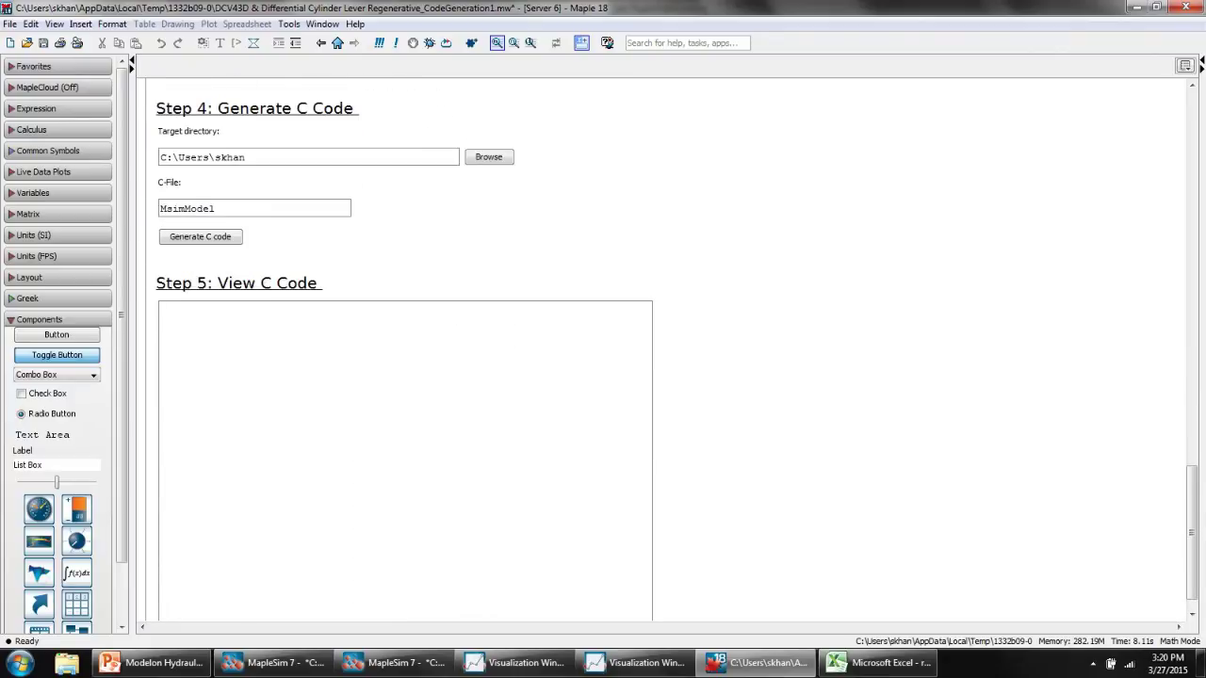
left_click(200, 236)
key("Return")
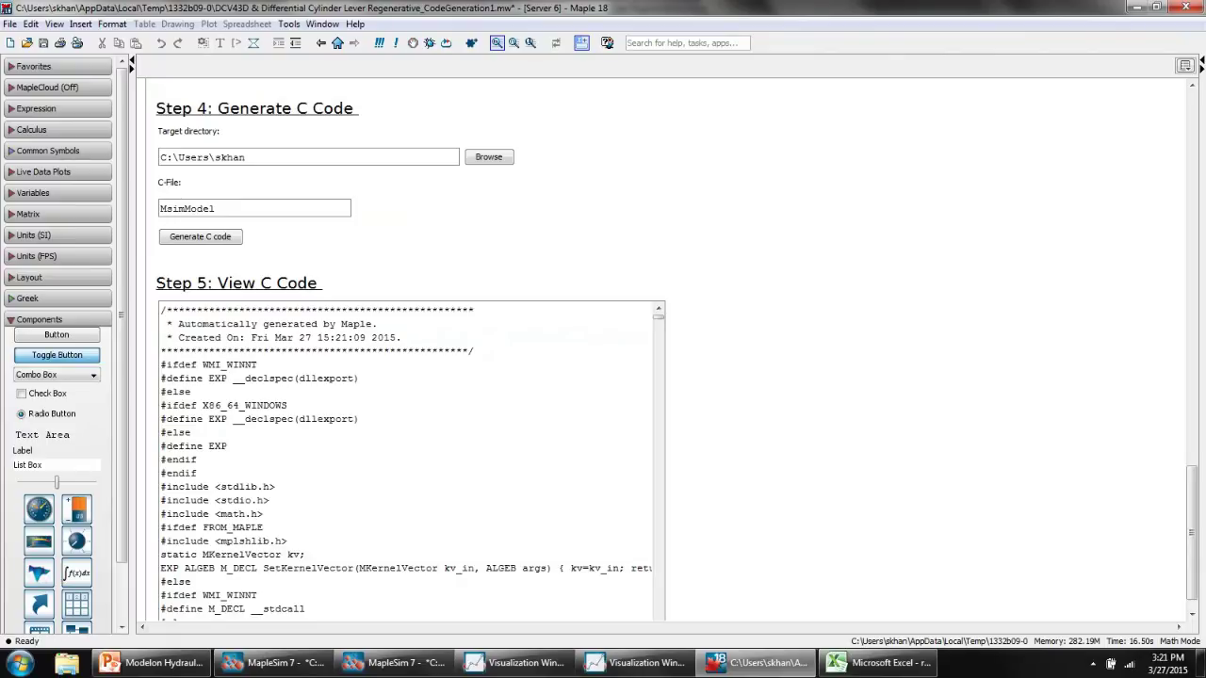
Examine the generated C code, including its configurable parameters and functions, in the View C Code section.
scroll(676, 349, "down", 1)
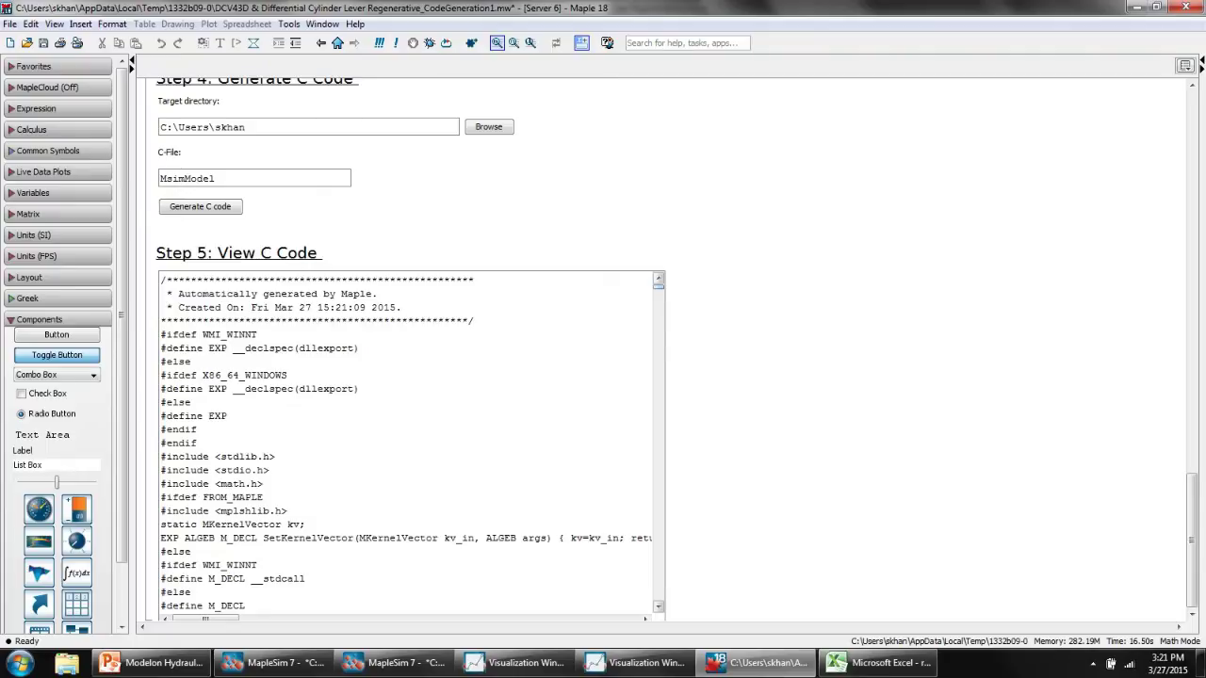
left_click_drag(659, 287, 659, 283)
scroll(410, 443, "down", 6)
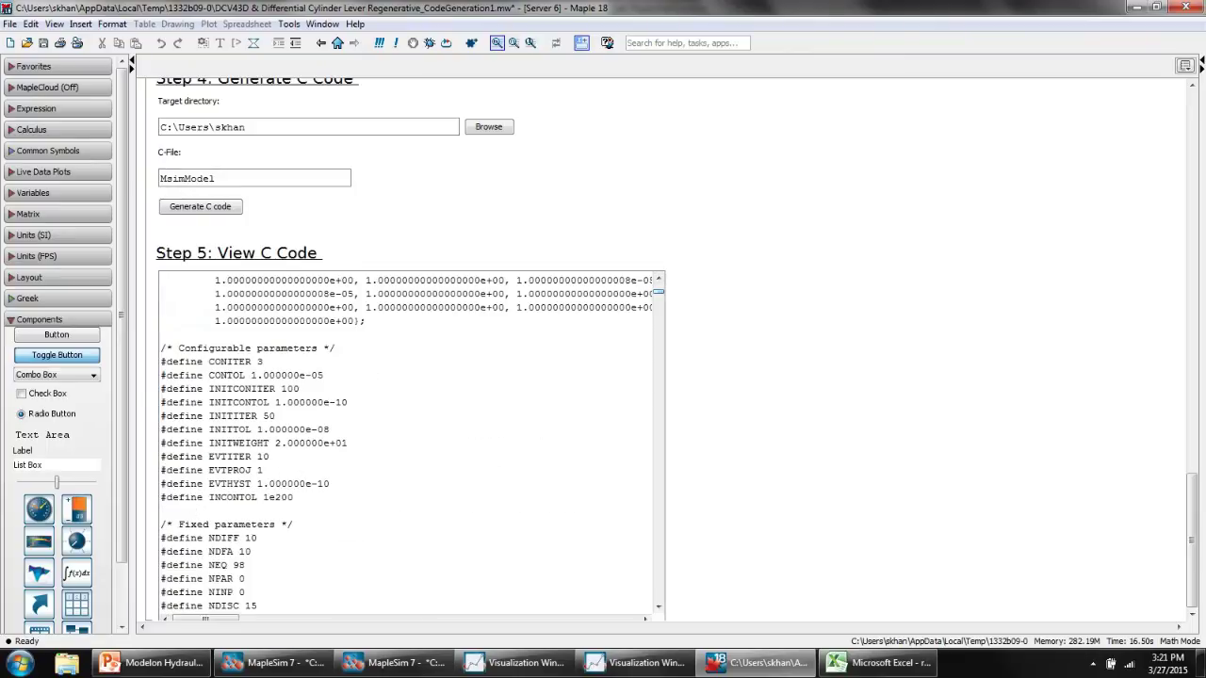
scroll(410, 443, "down", 2)
scroll(410, 443, "down", 10)
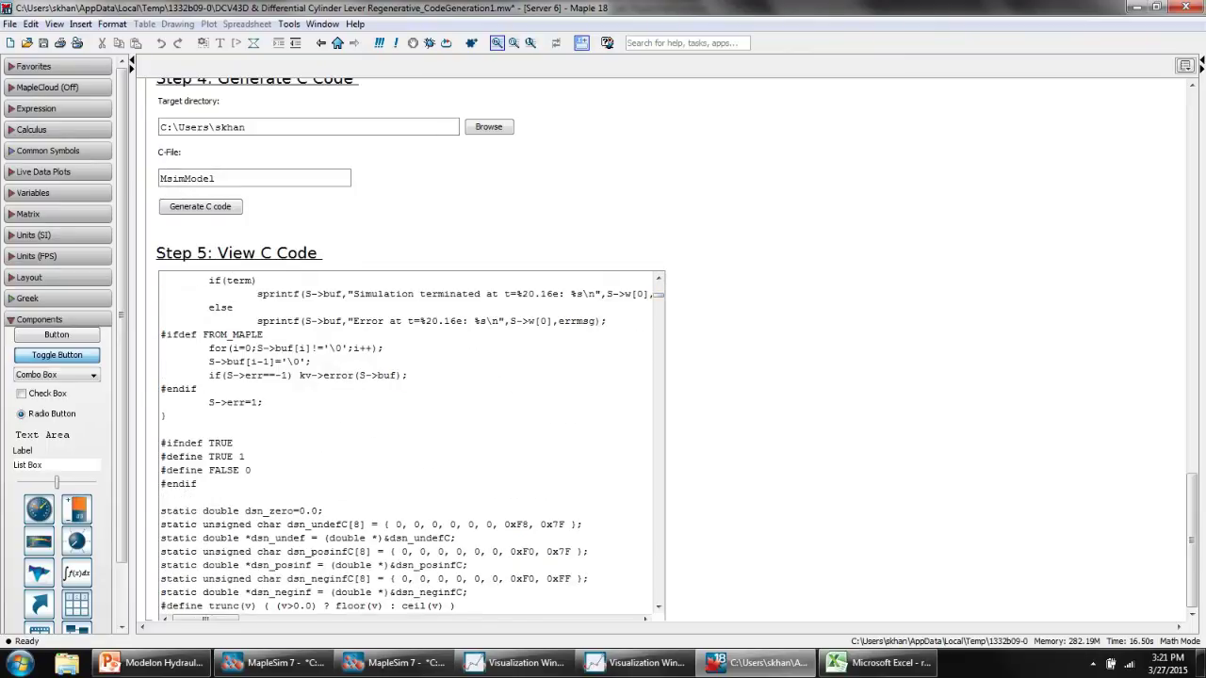
scroll(410, 443, "down", 15)
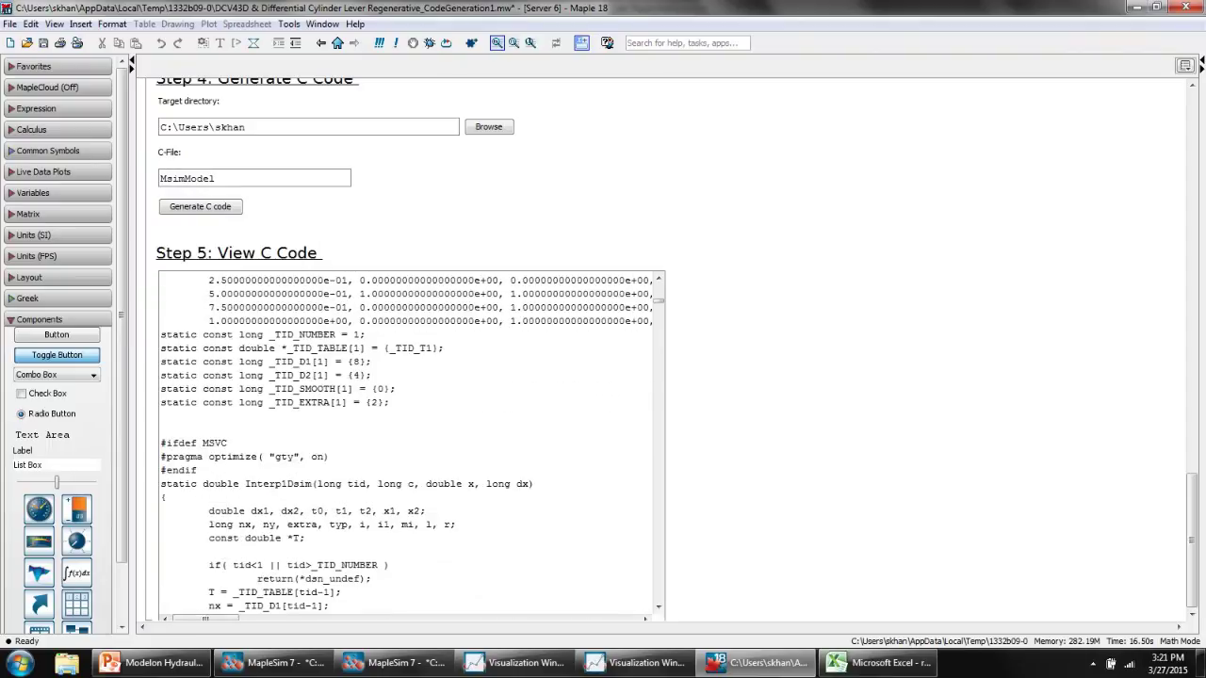
scroll(410, 443, "down", 15)
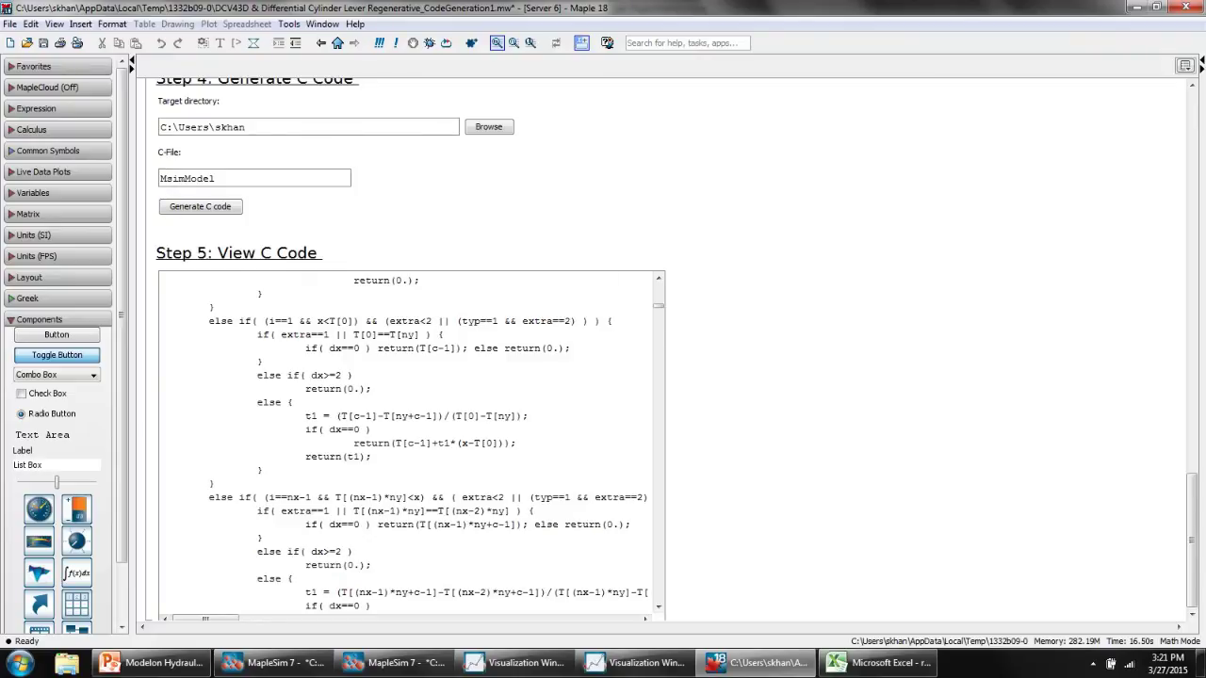
scroll(411, 443, "down", 10)
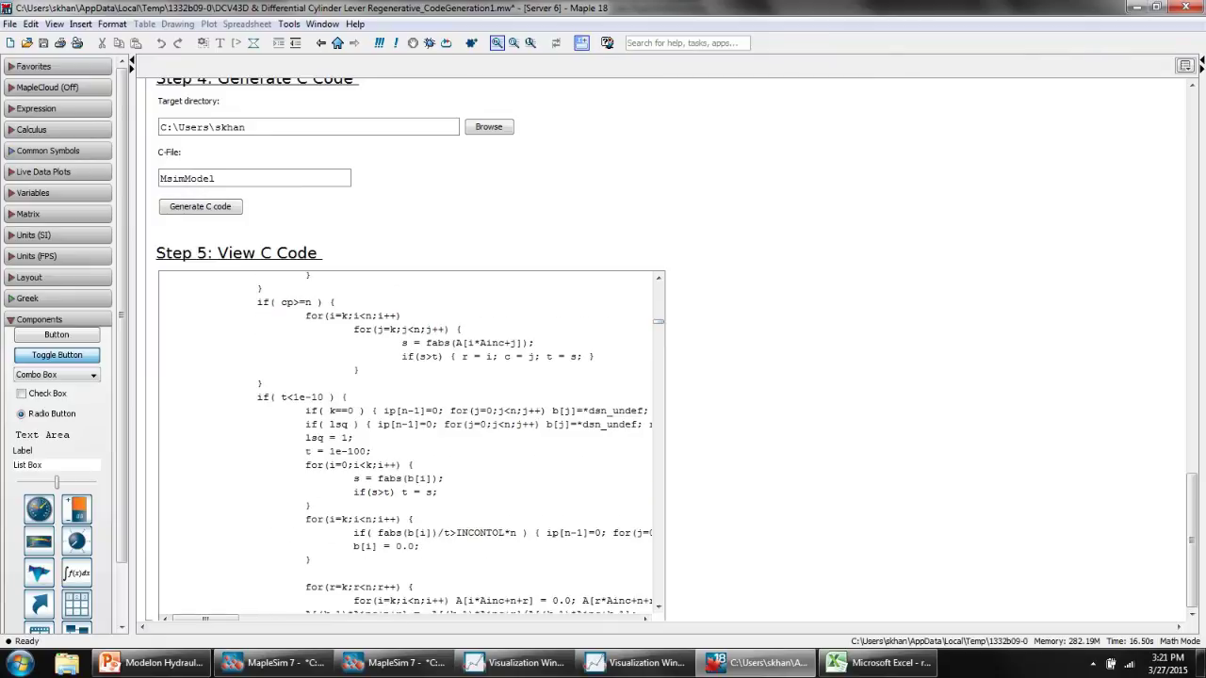
scroll(411, 443, "down", 15)
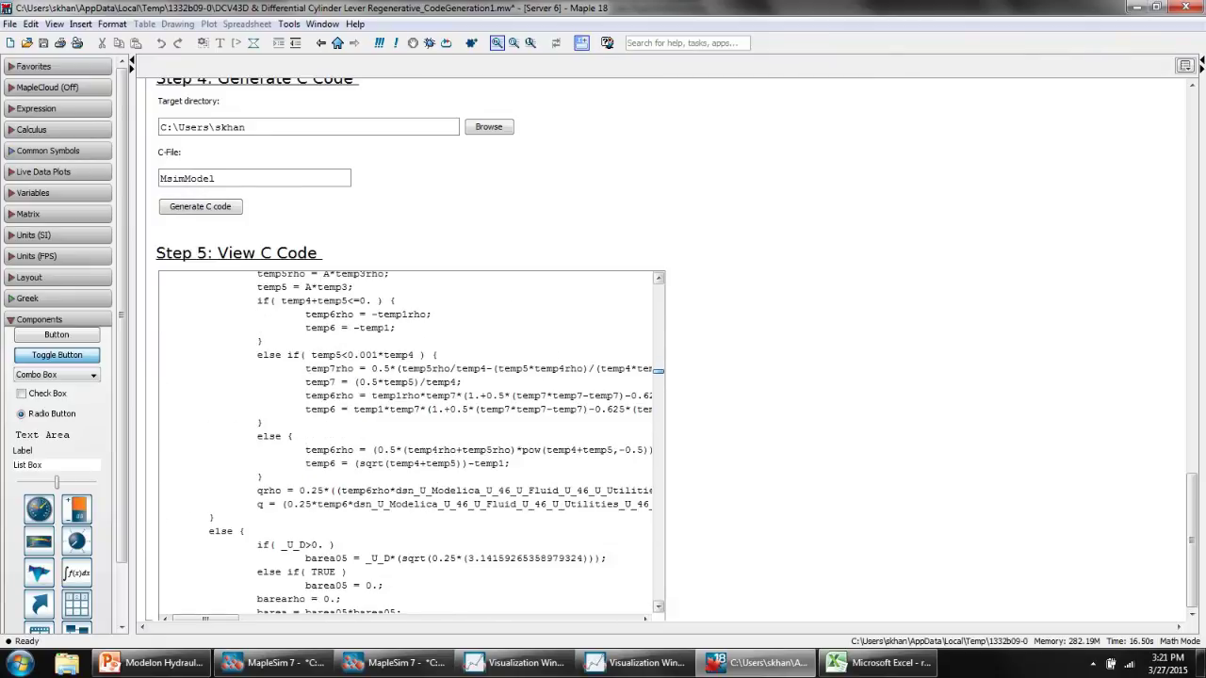
scroll(412, 443, "down", 3)
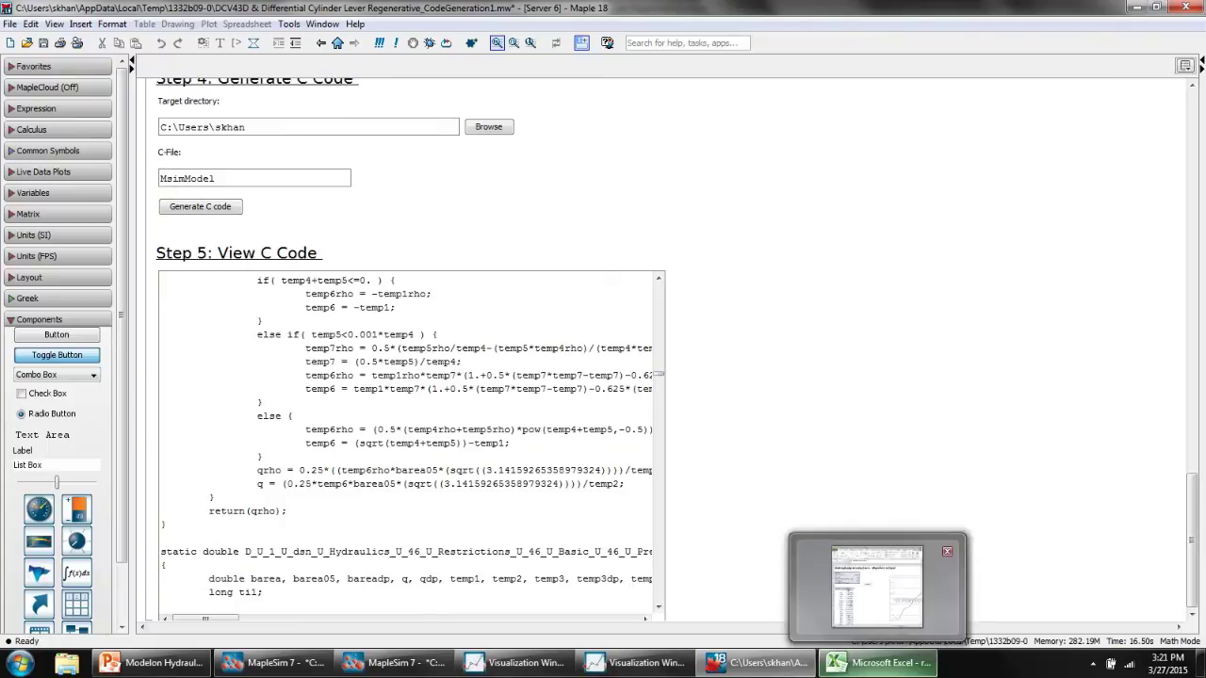
Switch to the regencircuit.xlsm workbook in Excel, maximize it and set the mass to 100 kg.
left_click(881, 663)
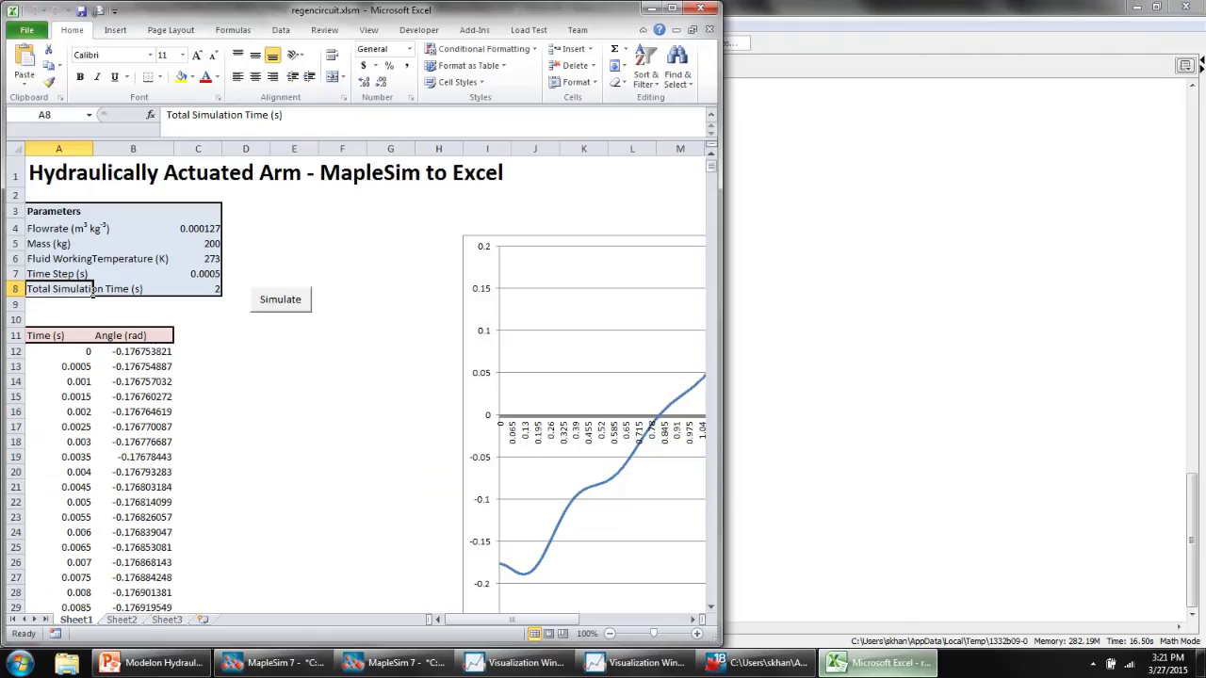
key("super+Up")
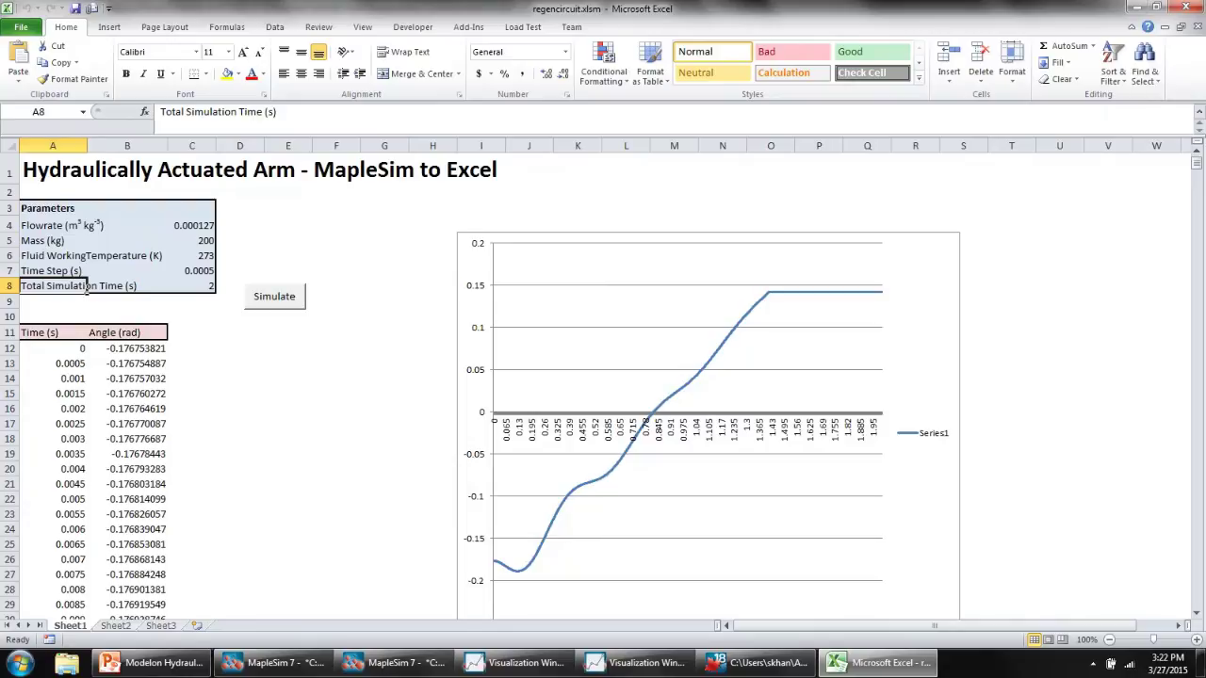
left_click(209, 227)
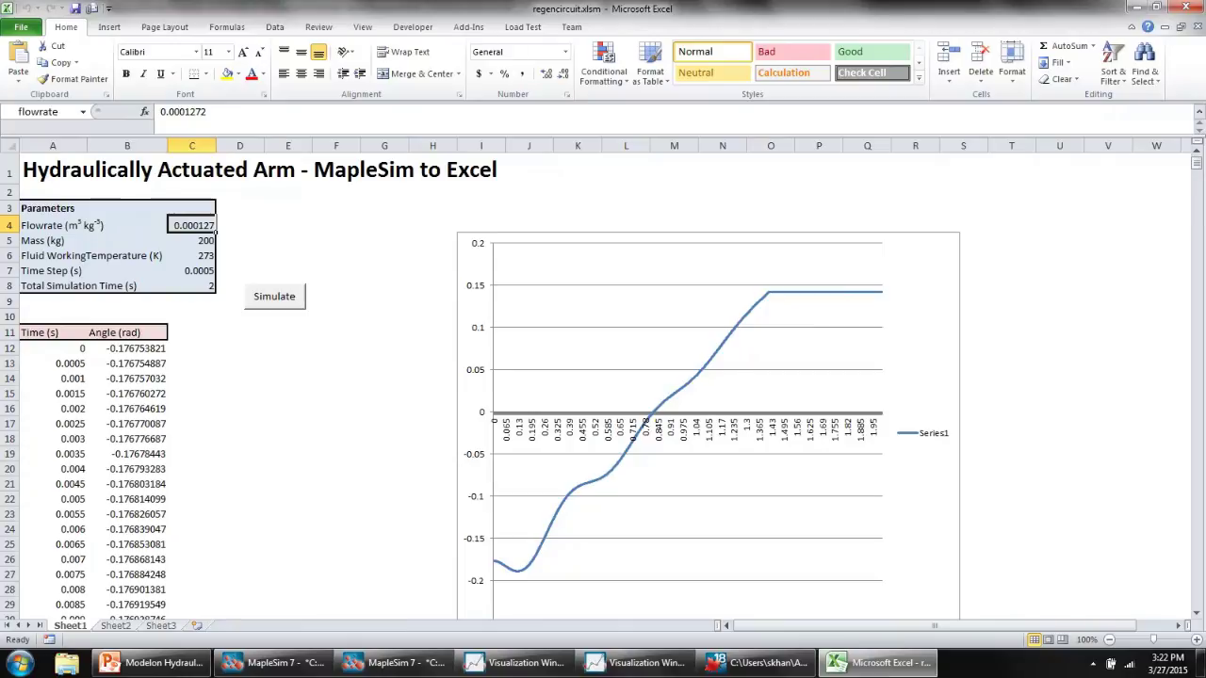
double_click(204, 240)
key("BackSpace")
key("BackSpace")
key("BackSpace")
type("100")
key("Return")
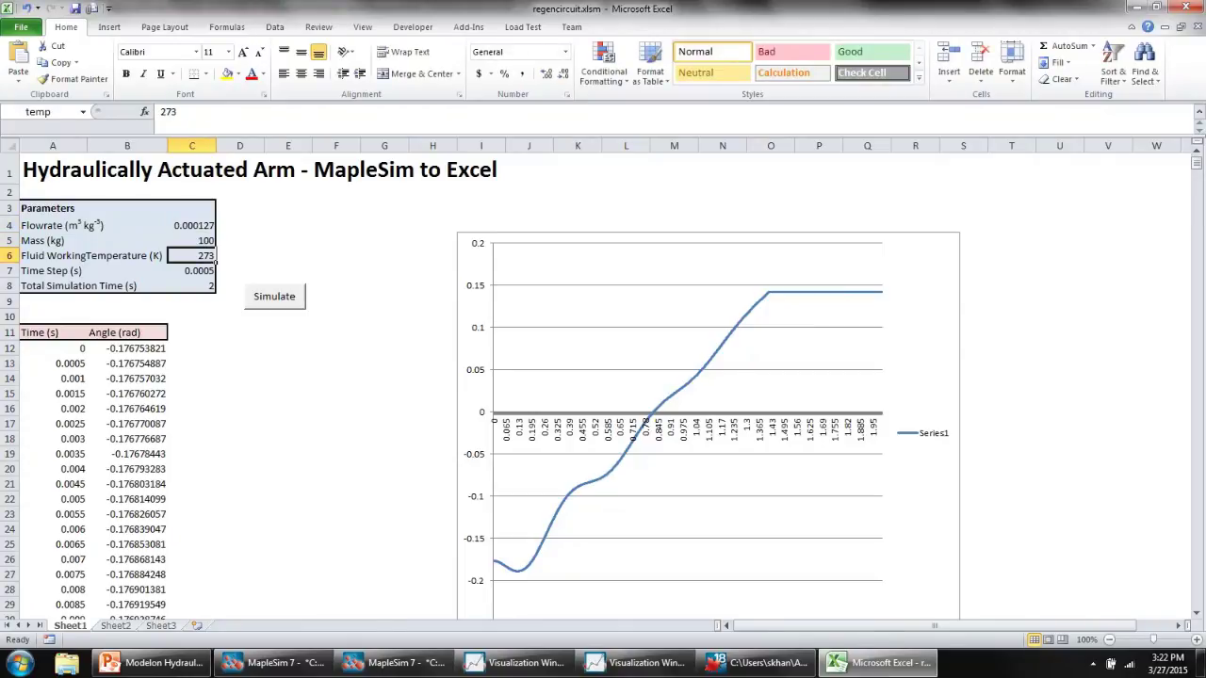
Set the fluid working temperature to 293 K and run the hydraulic arm simulation from the sheet.
type("29")
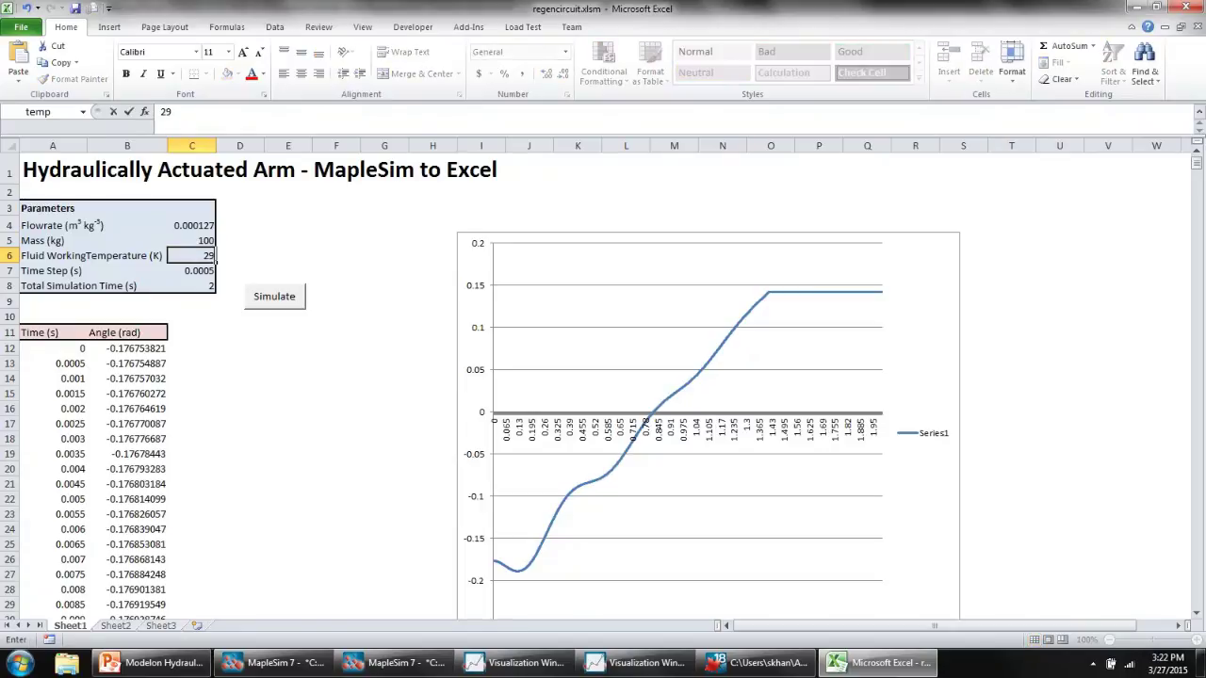
type("3")
key("Return")
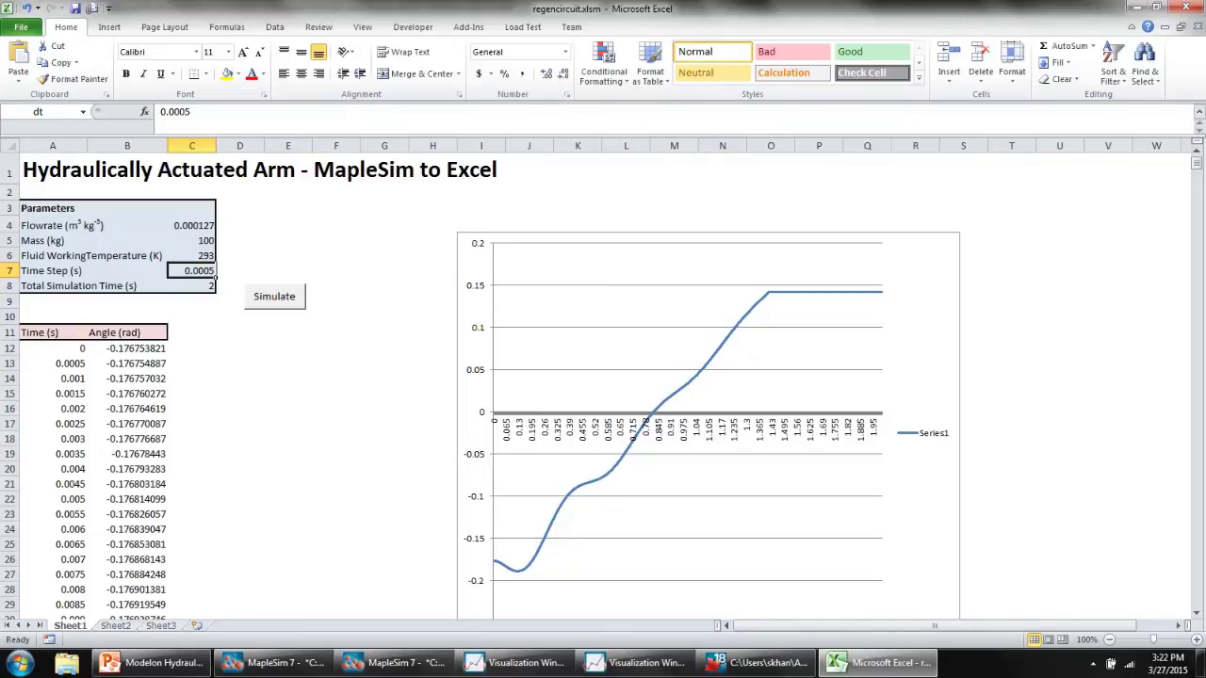
left_click(274, 296)
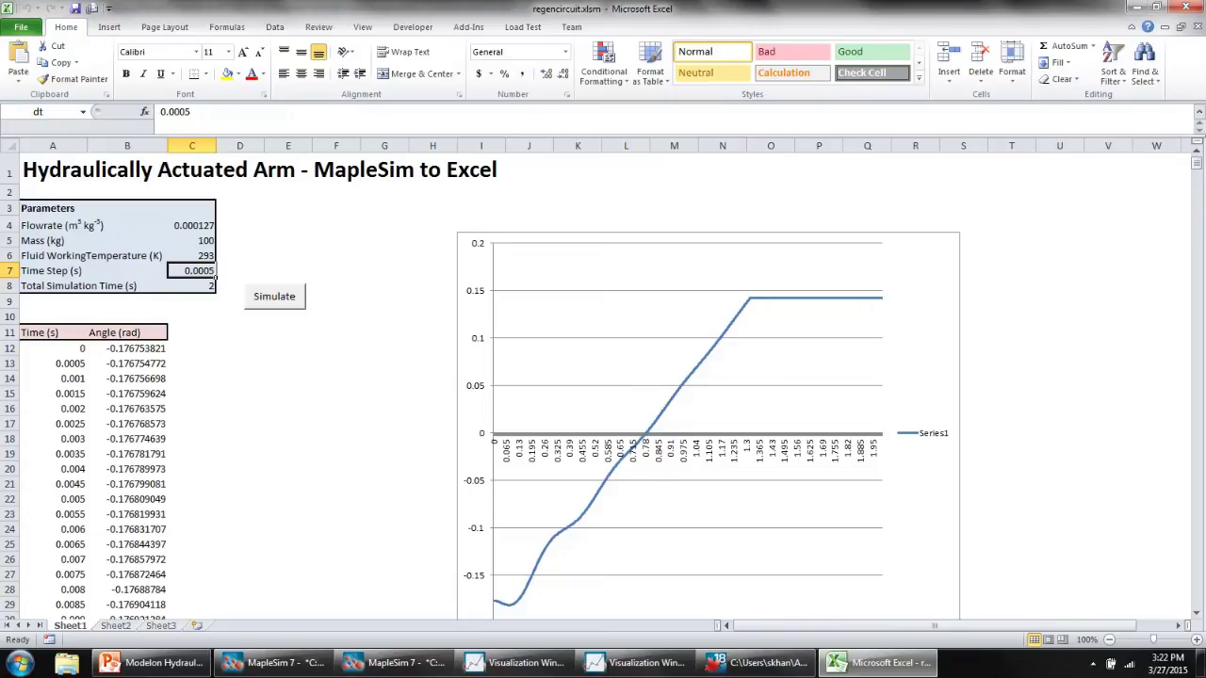
Switch to the Modelon Hydraulics Webinar v2 presentation in PowerPoint and show the Contact Us slide.
left_click(150, 662)
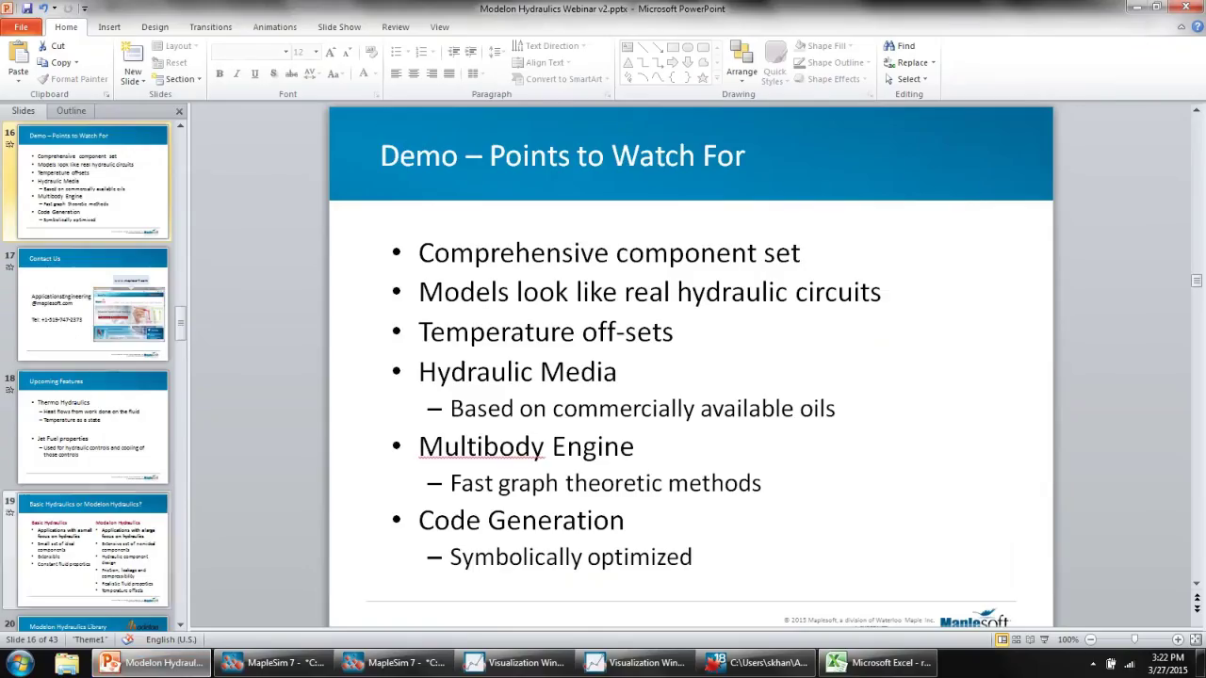
left_click(92, 305)
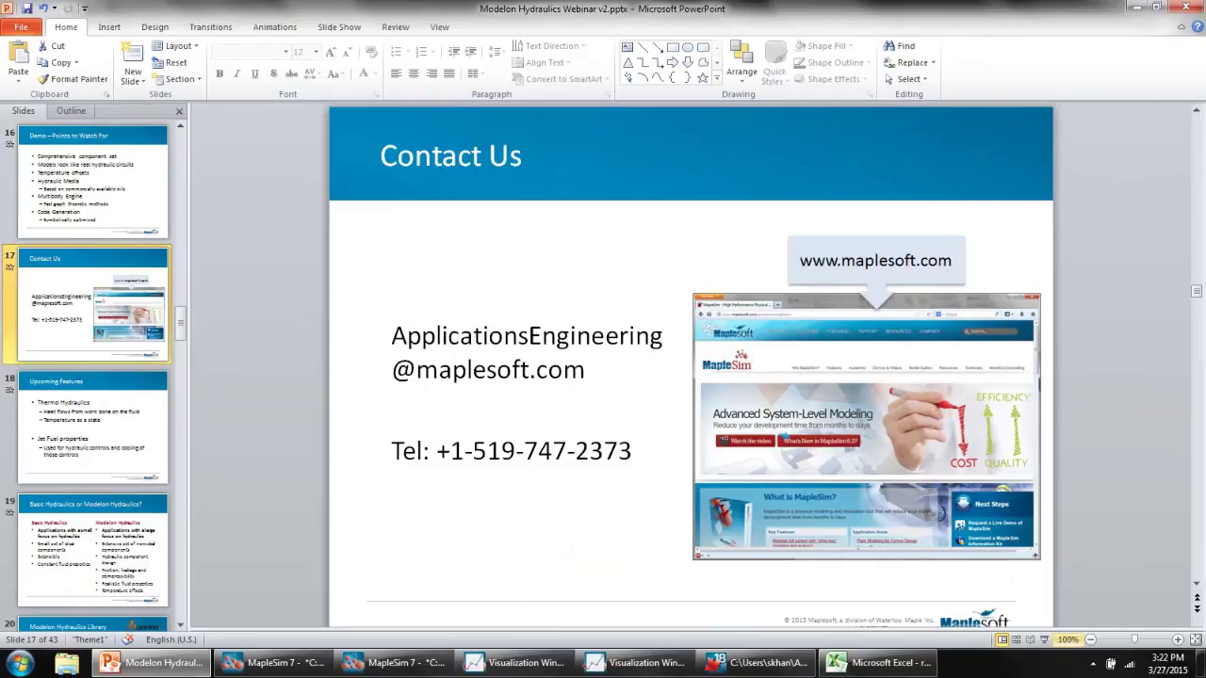